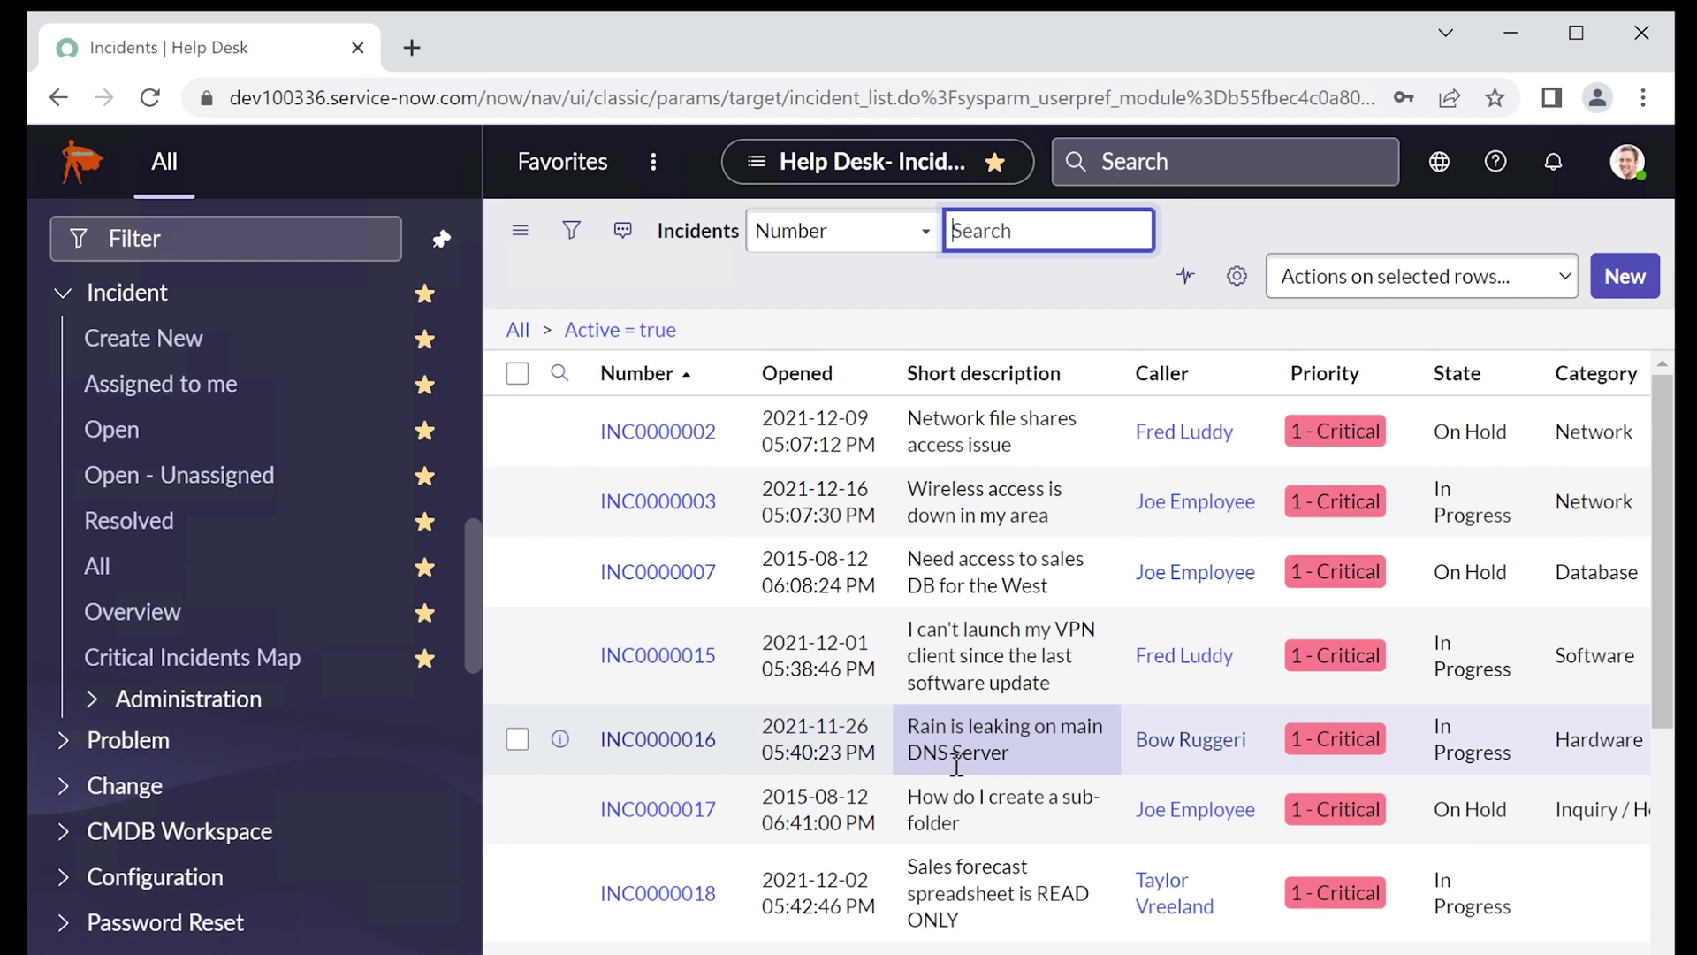
- Open incident INC0000044 from the list of open incidents and review its short description about the SAP login problem
{"action": "left_click", "coordinate": [108, 433]}
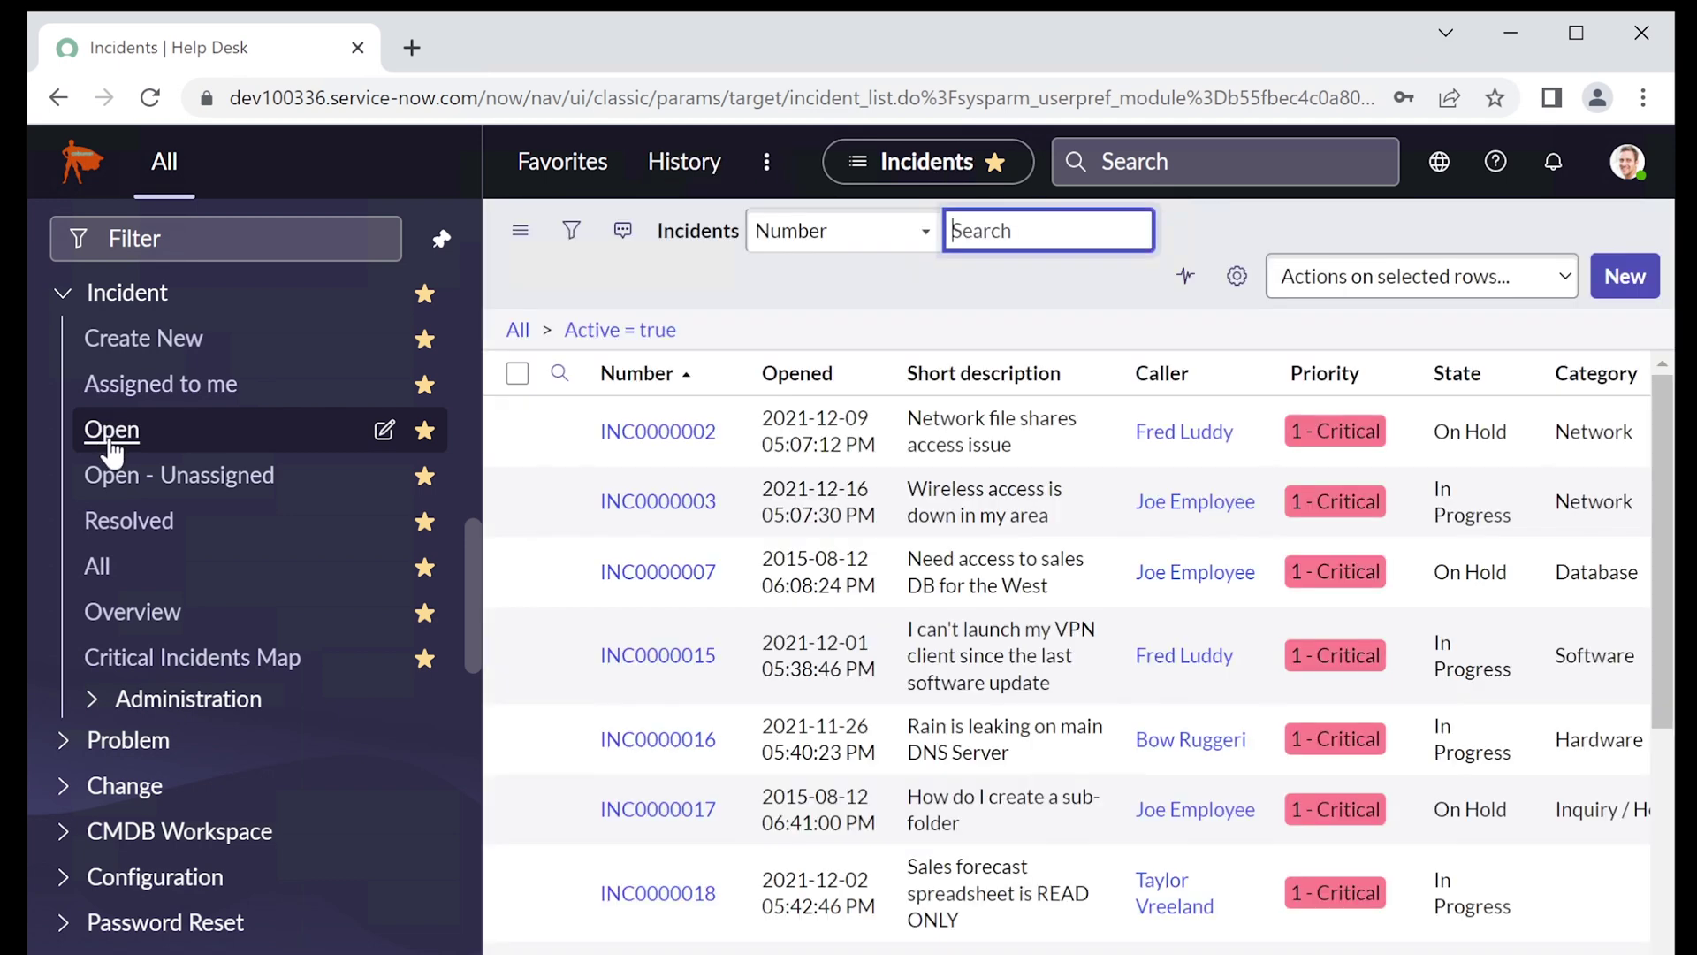
{"action": "scroll", "coordinate": [1092, 729], "scroll_direction": "down", "scroll_amount": 8}
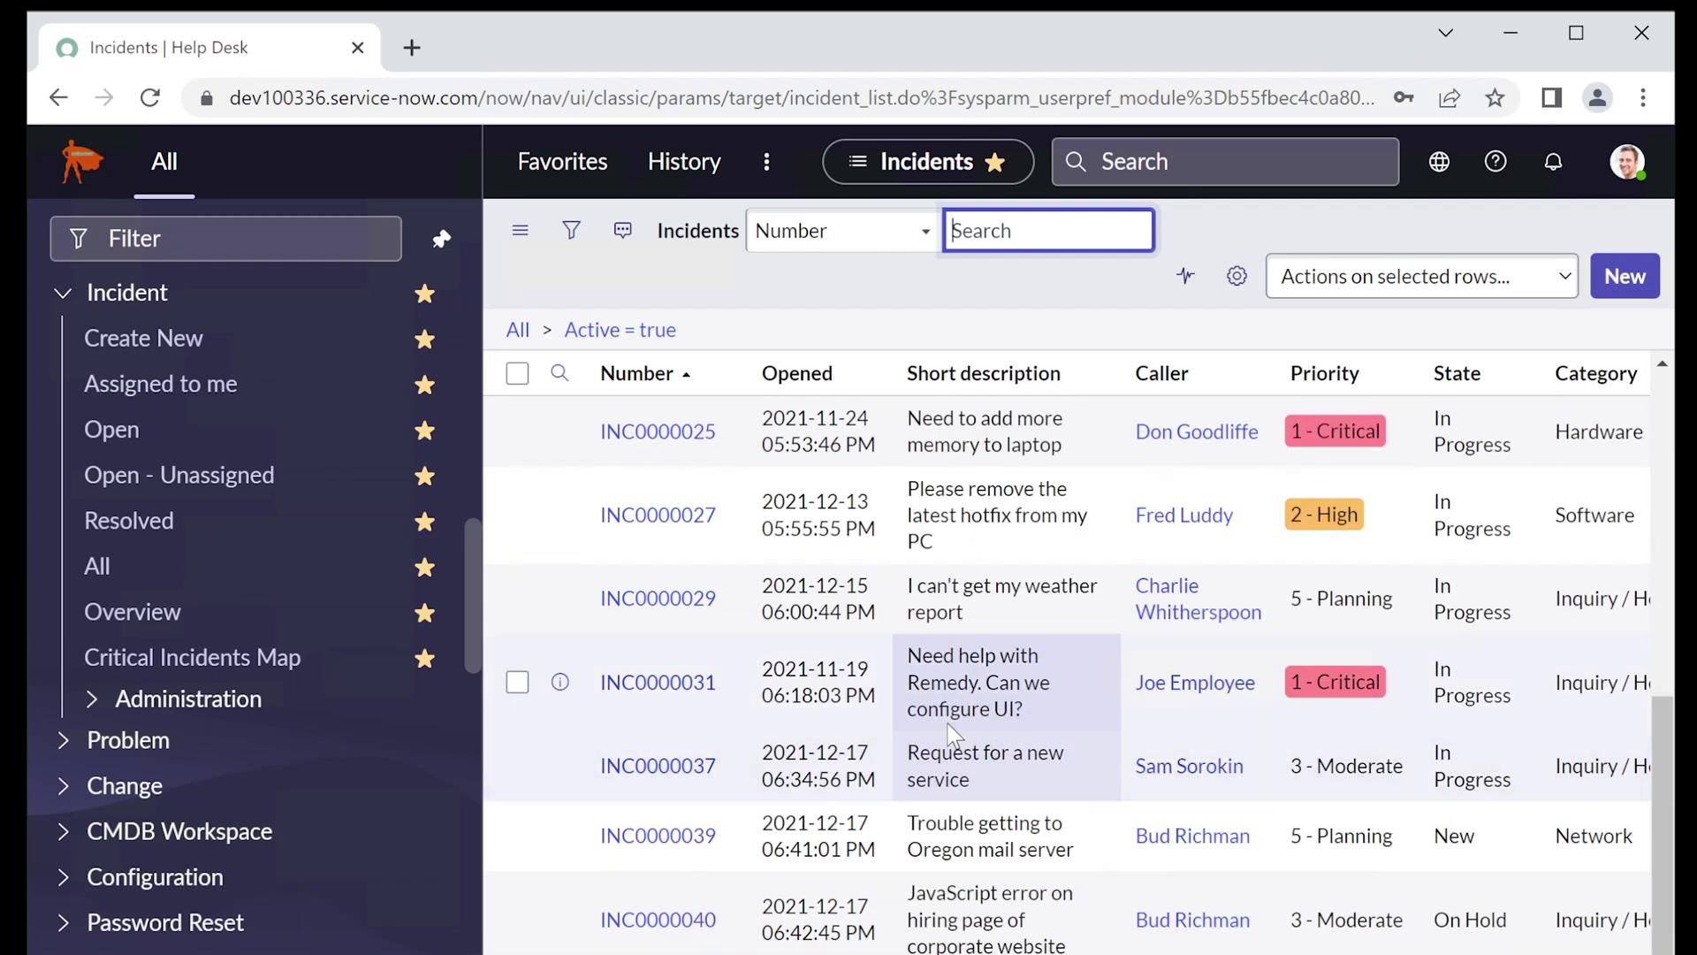
{"action": "scroll", "coordinate": [953, 734], "scroll_direction": "down", "scroll_amount": 2}
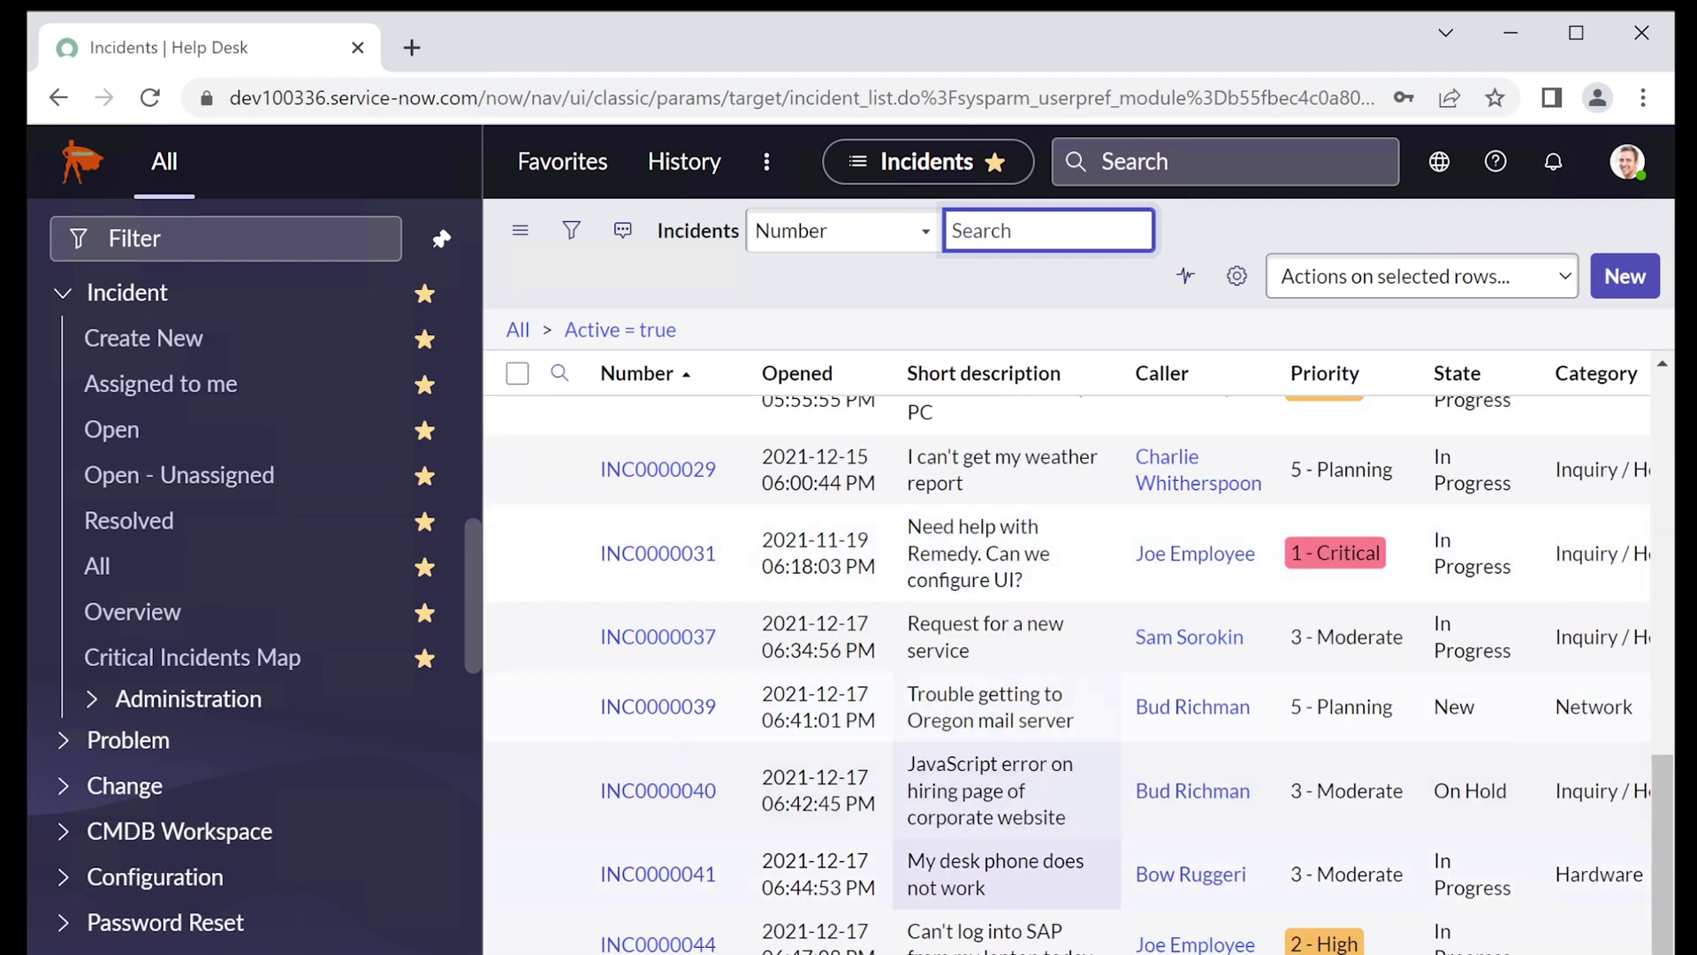
{"action": "left_click", "coordinate": [656, 942]}
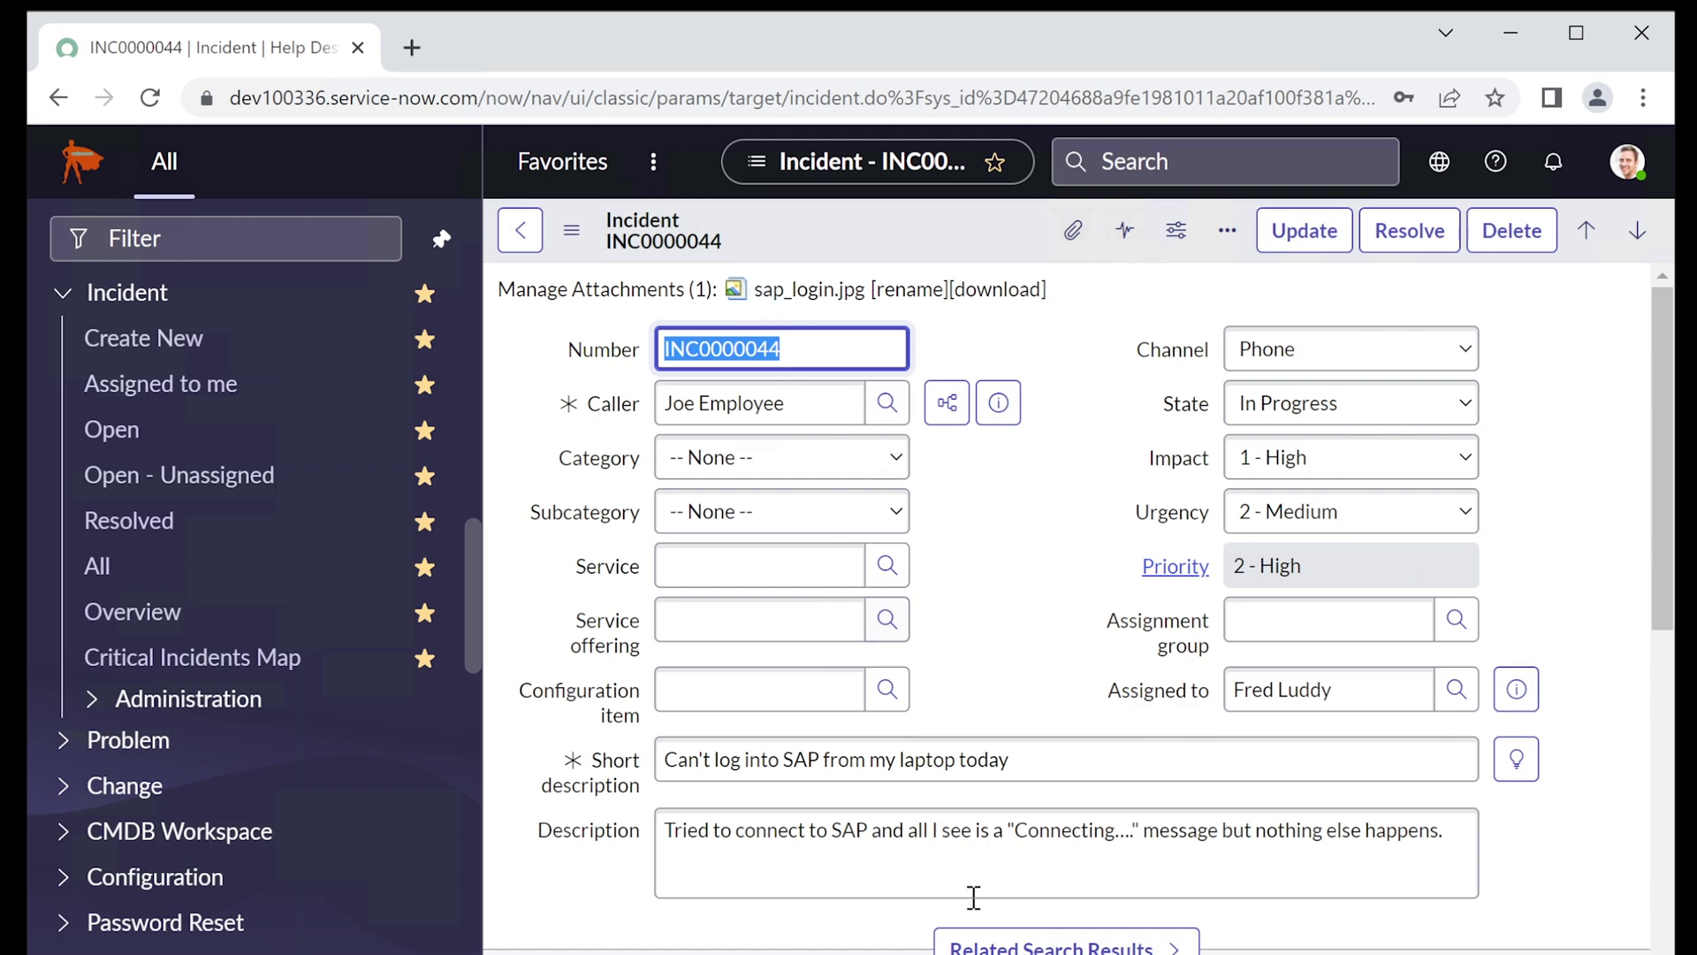
{"action": "left_click_drag", "start_coordinate": [663, 758], "coordinate": [1072, 760]}
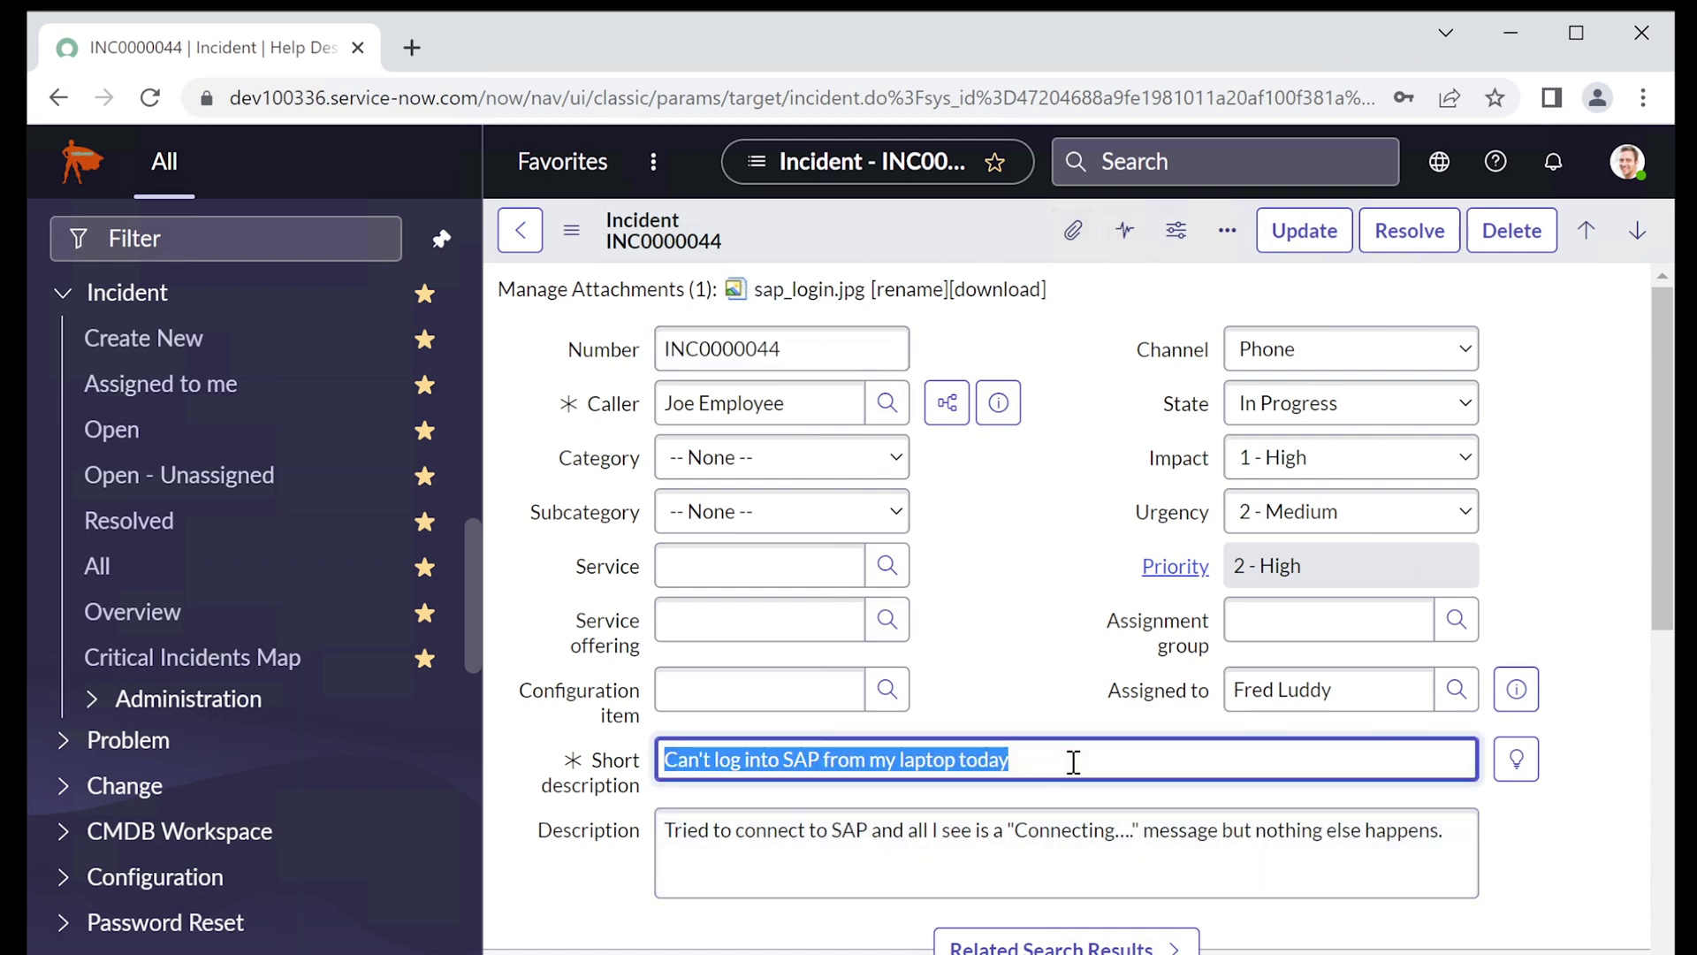
{"action": "left_click", "coordinate": [1025, 580]}
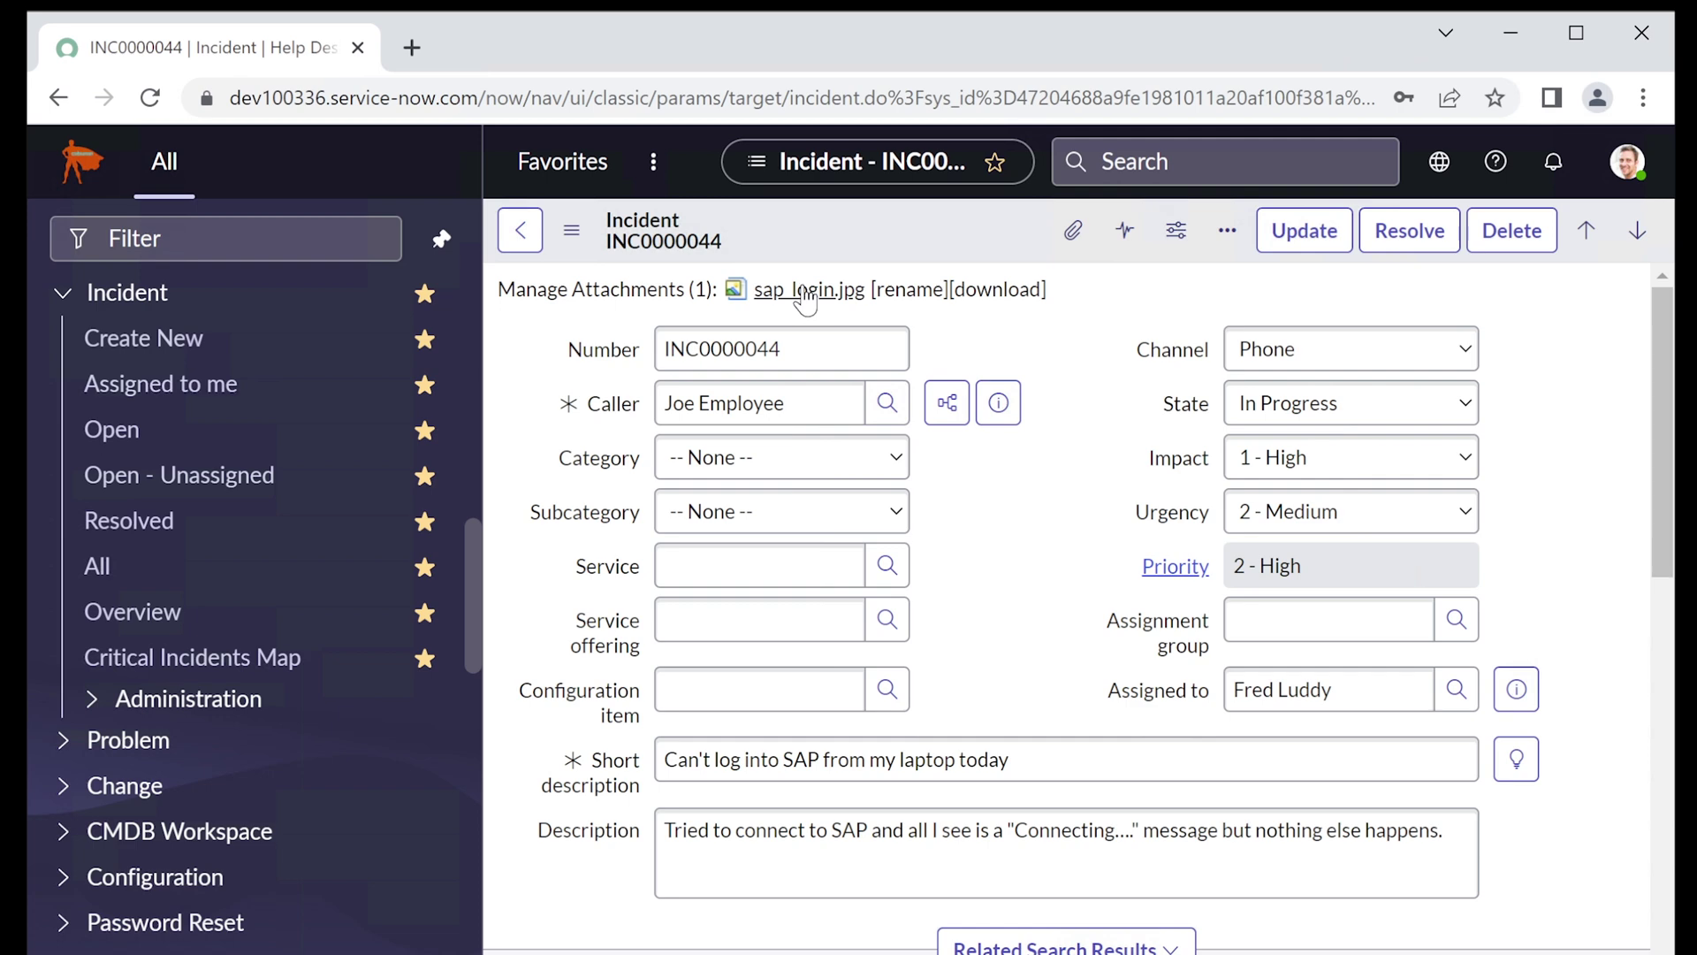
- Examine the incident's attachments and the uploaded image in its activity history
{"action": "left_click", "coordinate": [1074, 240]}
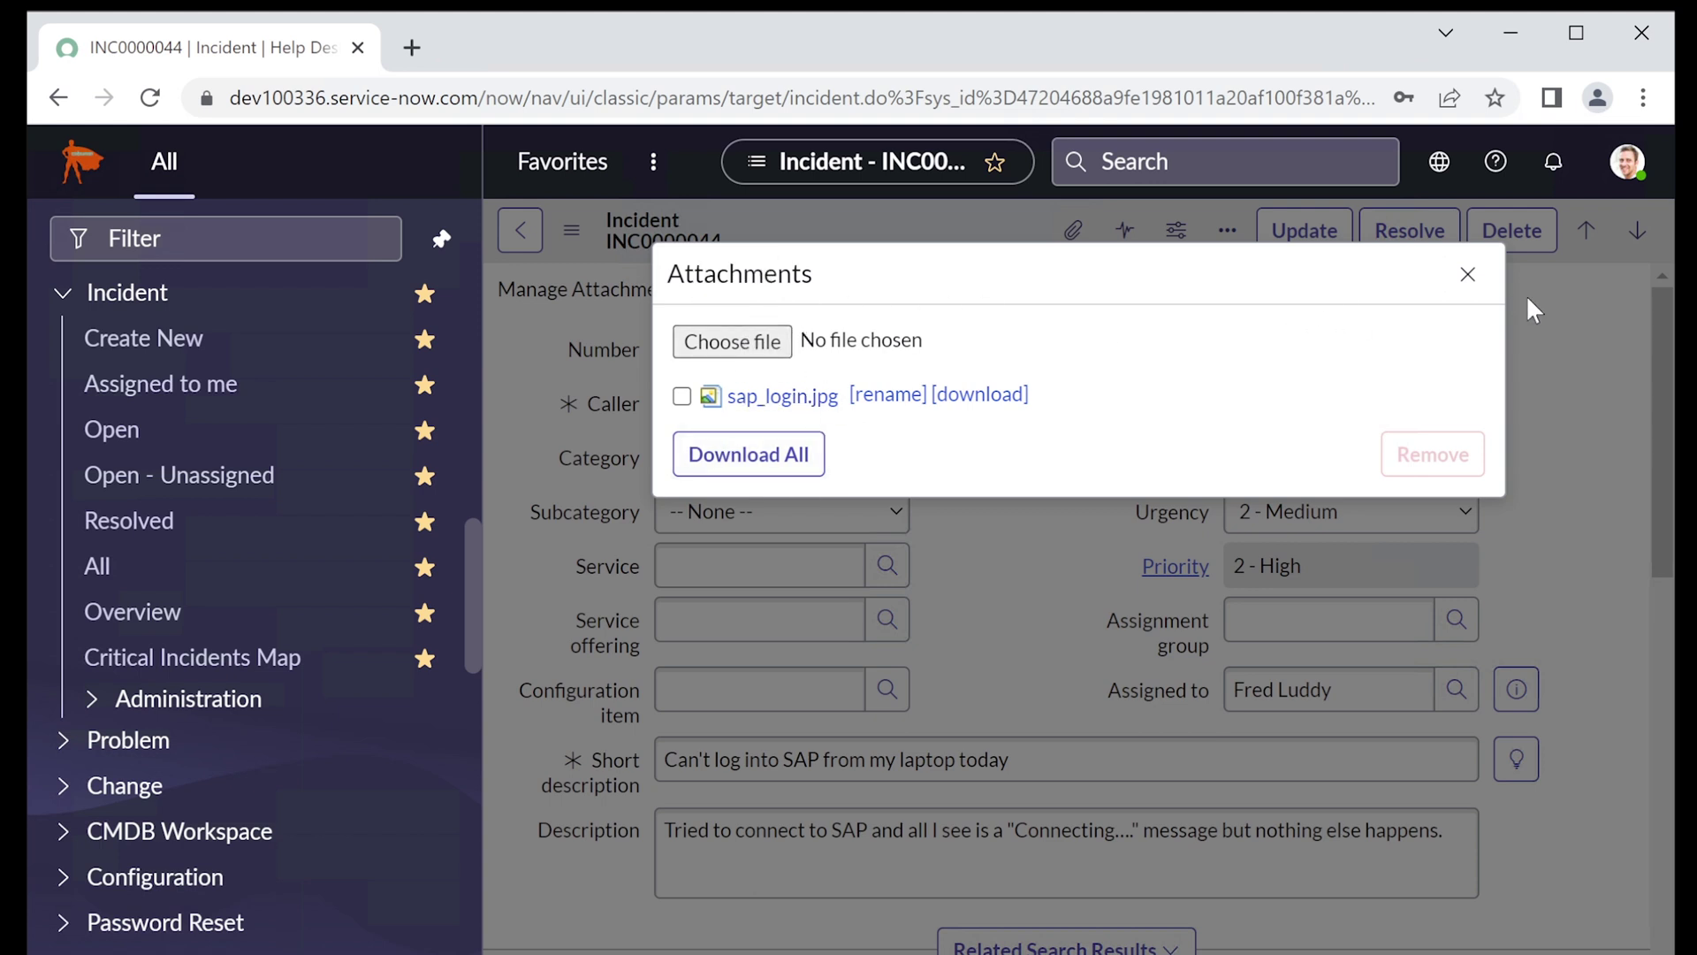
{"action": "left_click", "coordinate": [1468, 276]}
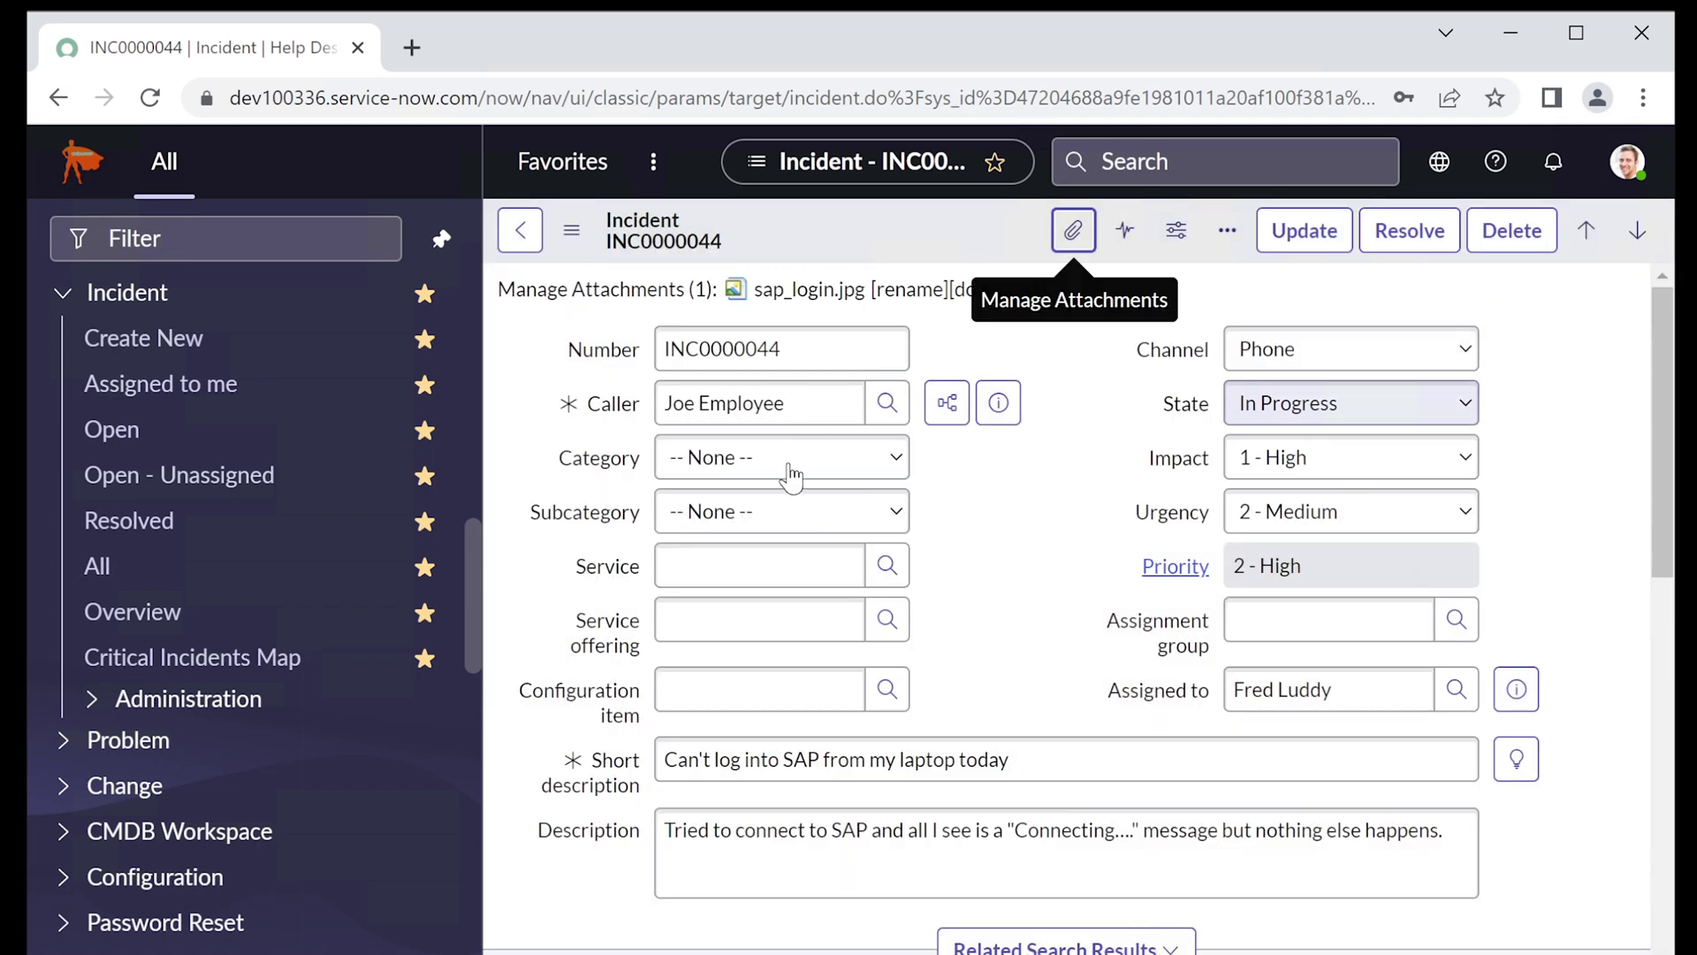
{"action": "scroll", "coordinate": [1080, 670], "scroll_direction": "down", "scroll_amount": 10}
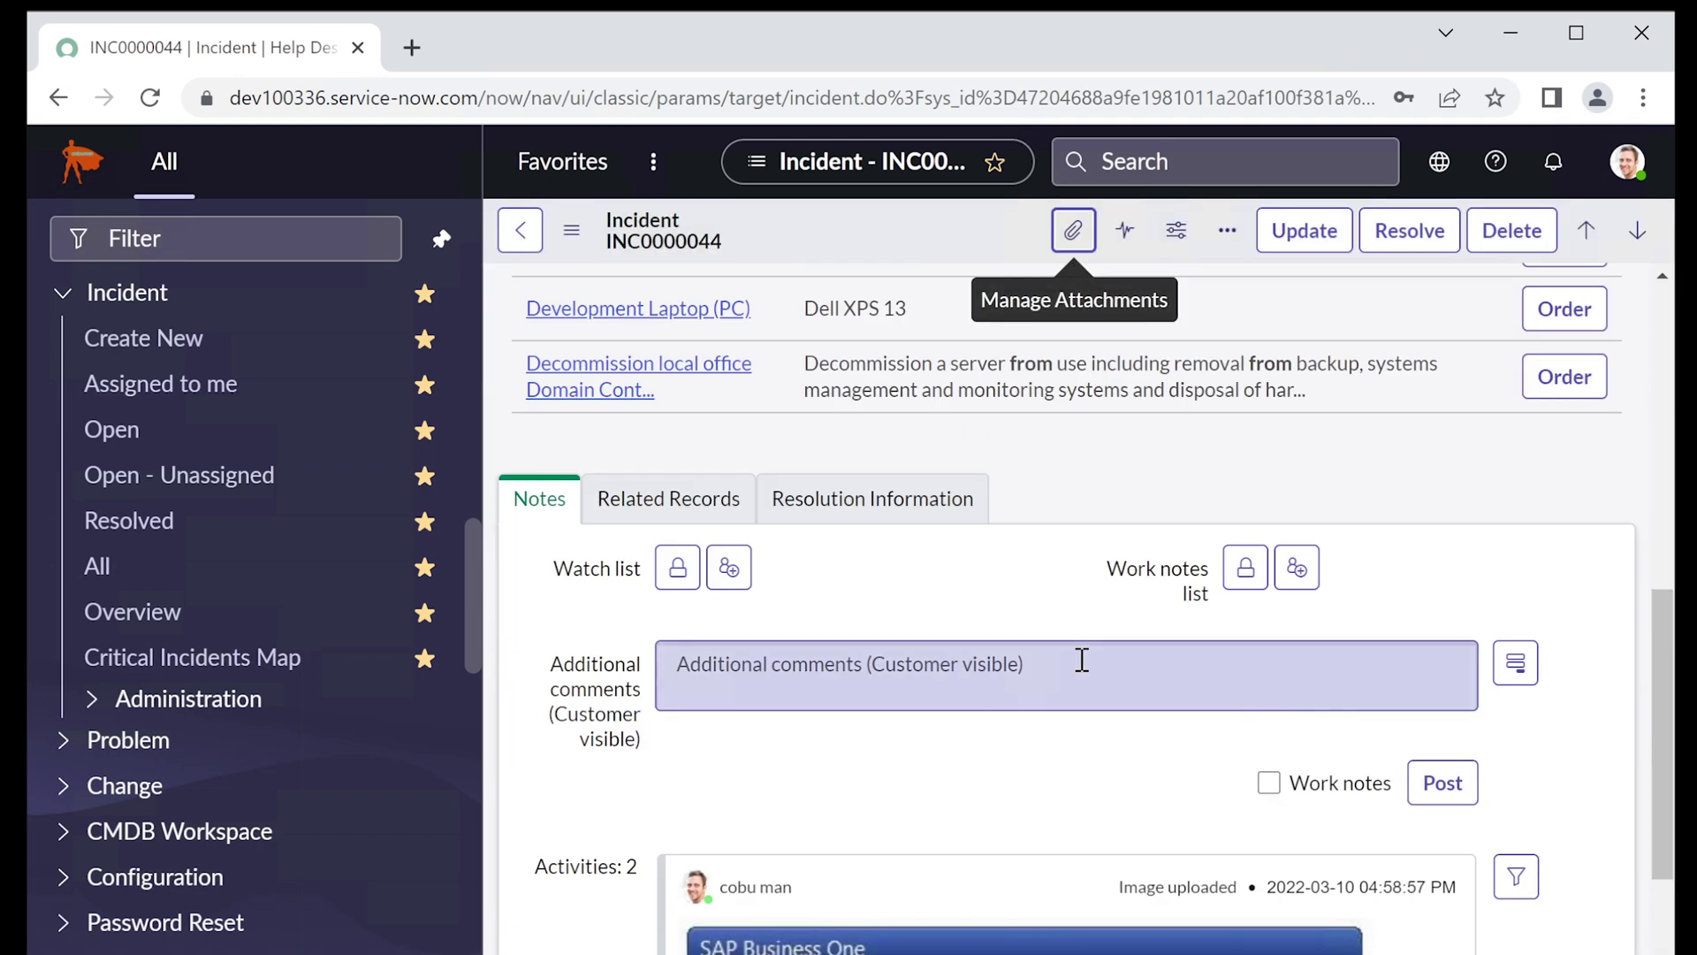
{"action": "scroll", "coordinate": [1093, 678], "scroll_direction": "down", "scroll_amount": 5}
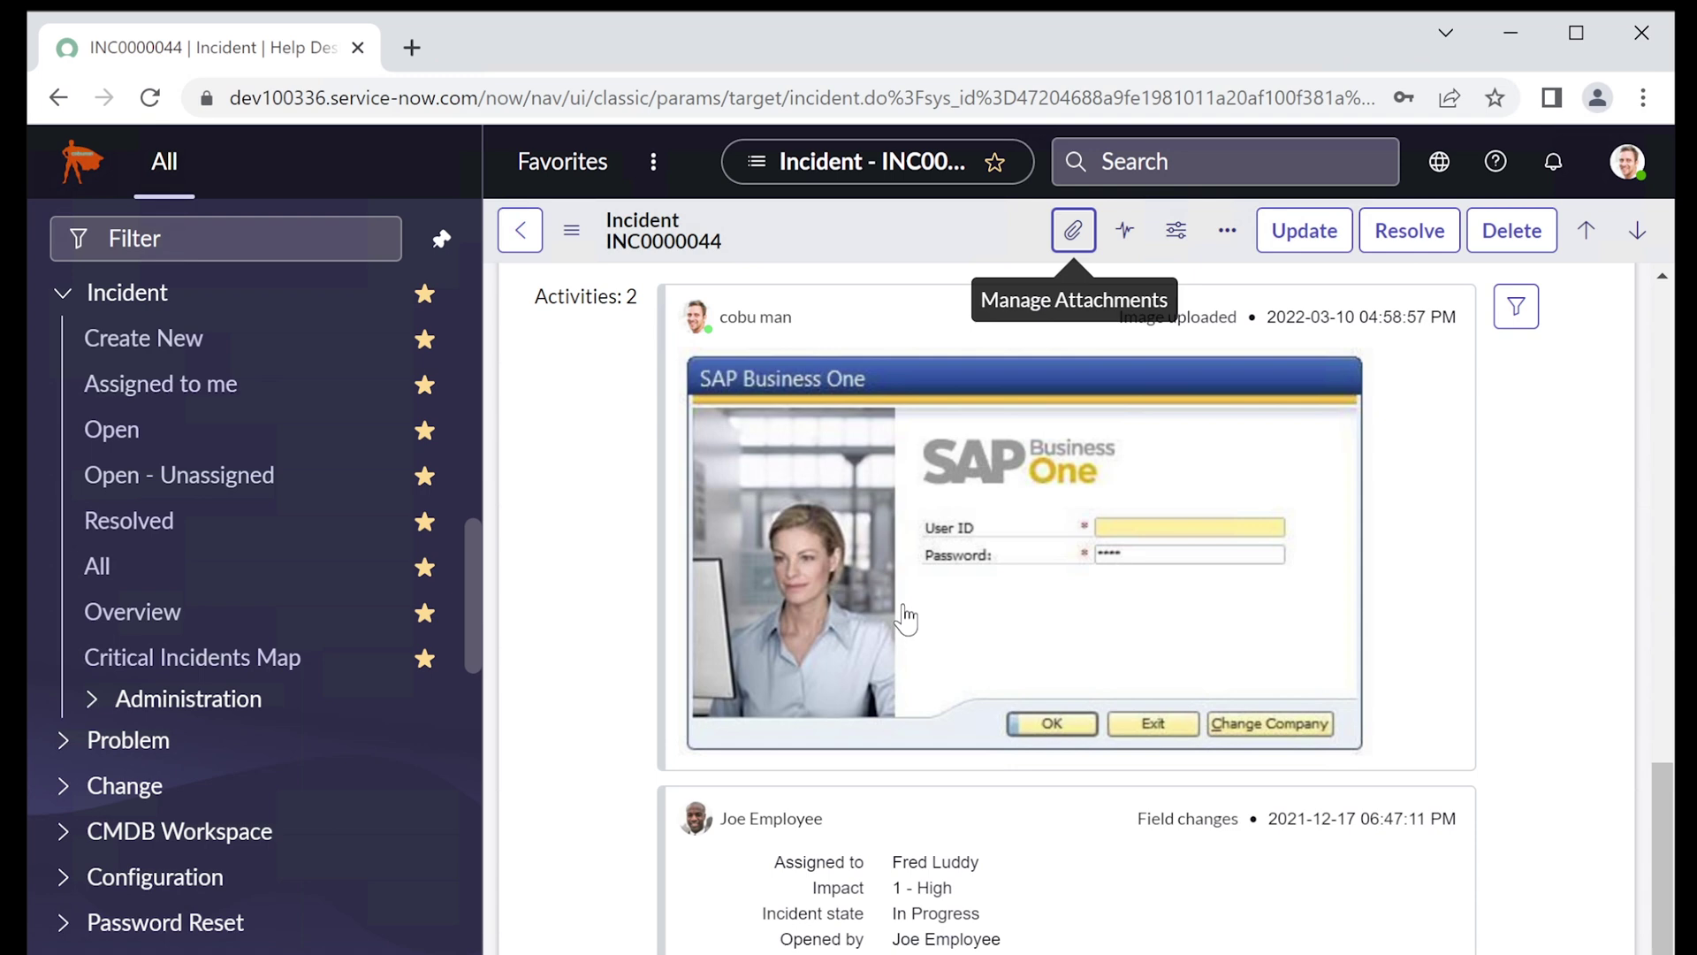
{"action": "scroll", "coordinate": [906, 619], "scroll_direction": "up", "scroll_amount": 3}
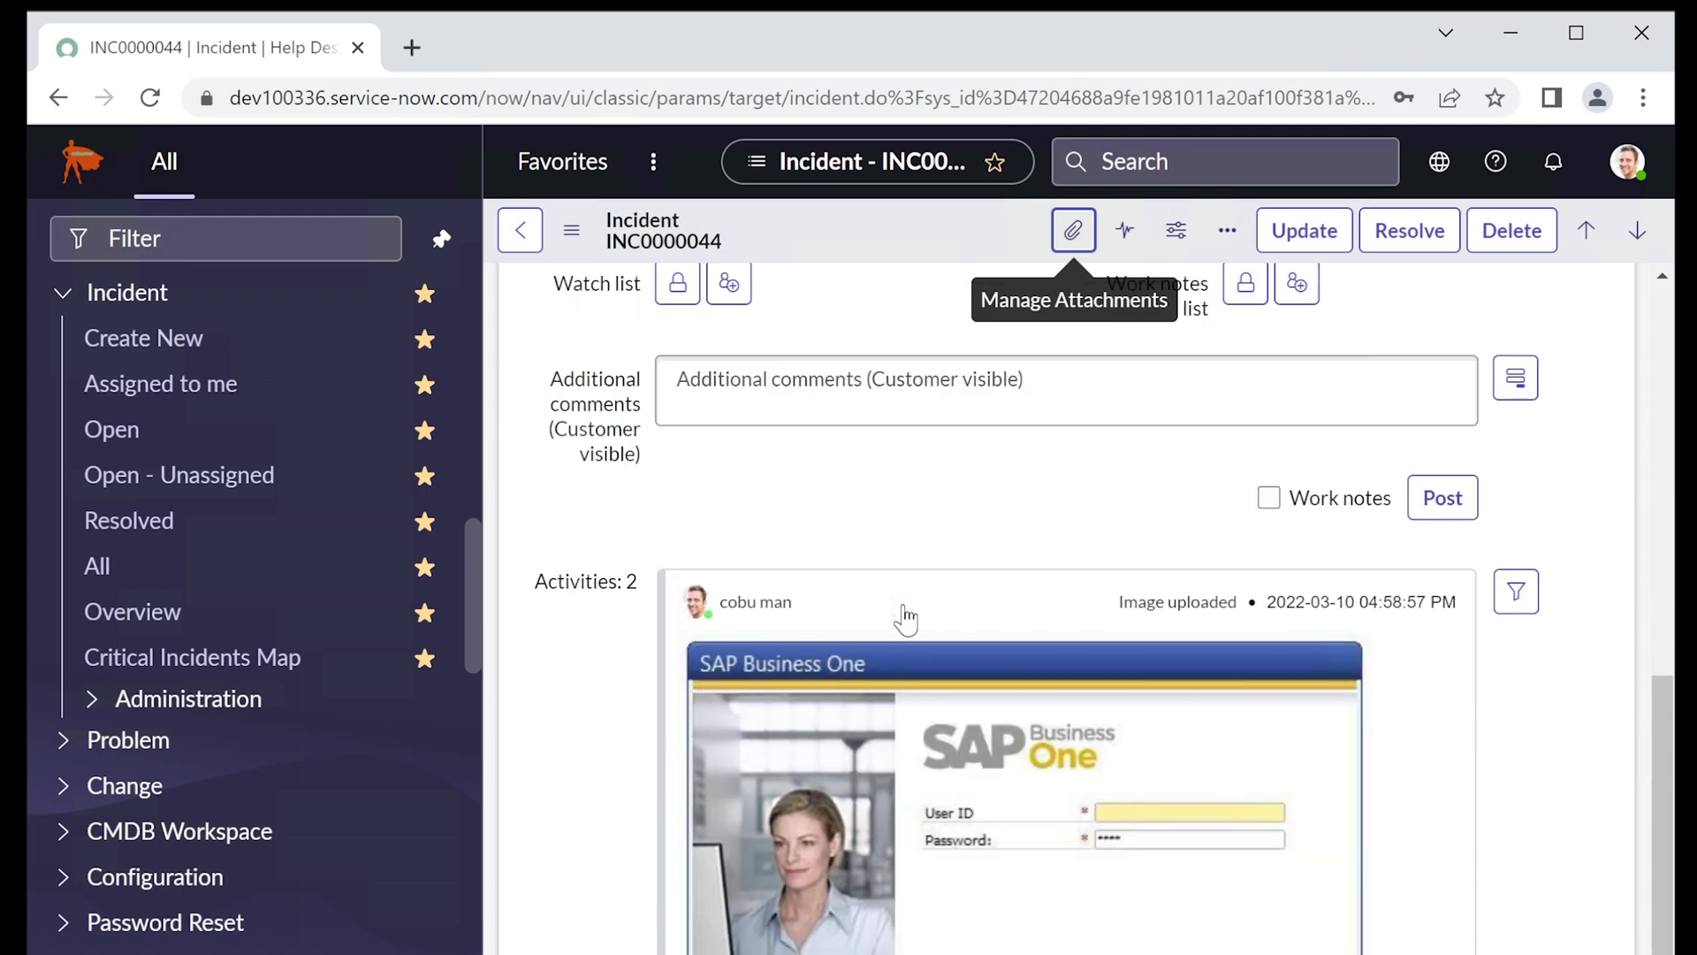
{"action": "scroll", "coordinate": [910, 616], "scroll_direction": "up", "scroll_amount": 10}
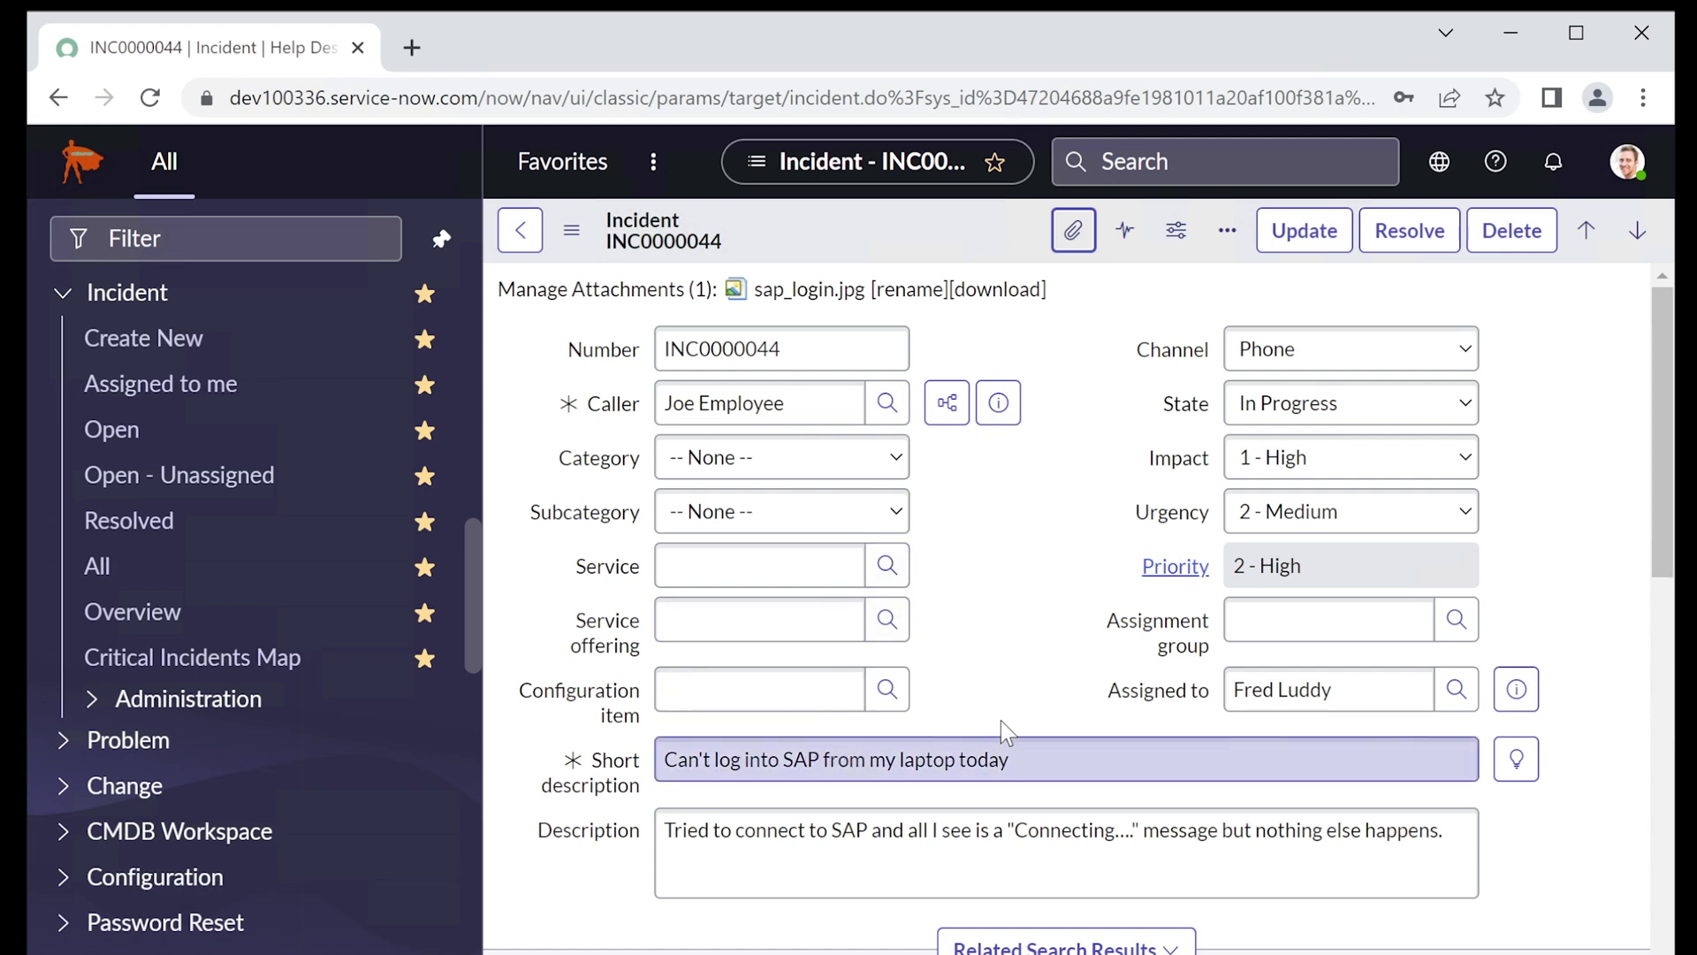
- Look up the available groups and set the incident's assignment group to Service Desk
{"action": "left_click", "coordinate": [1267, 615]}
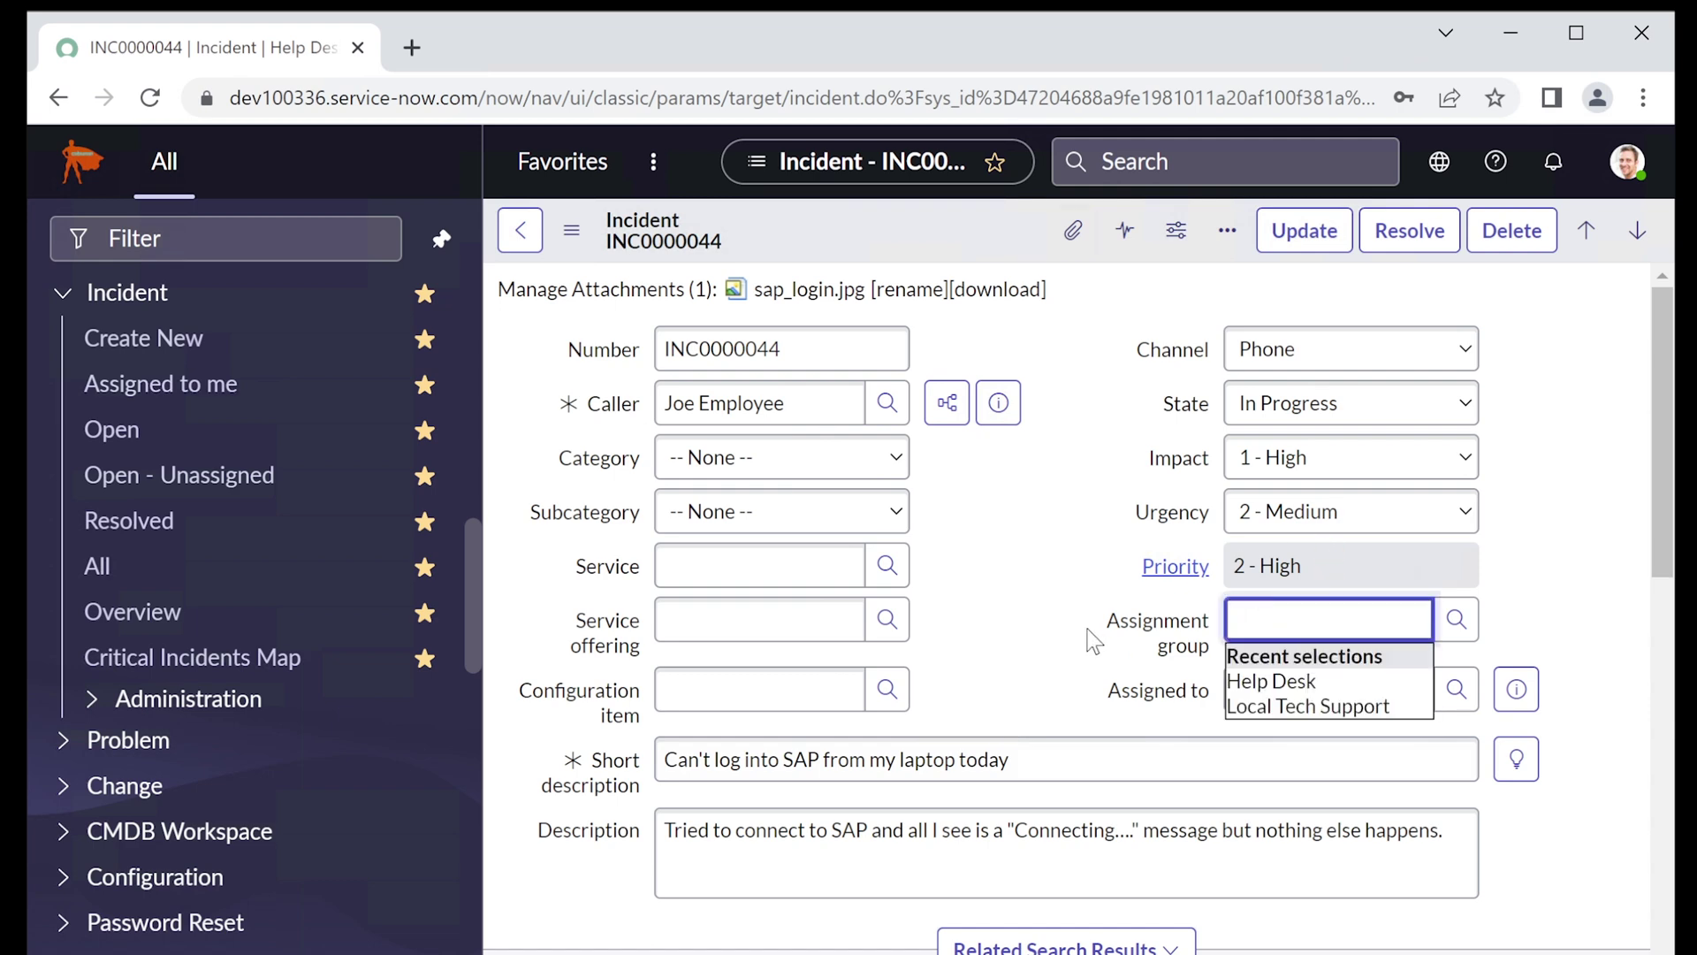
{"action": "left_click", "coordinate": [1040, 629]}
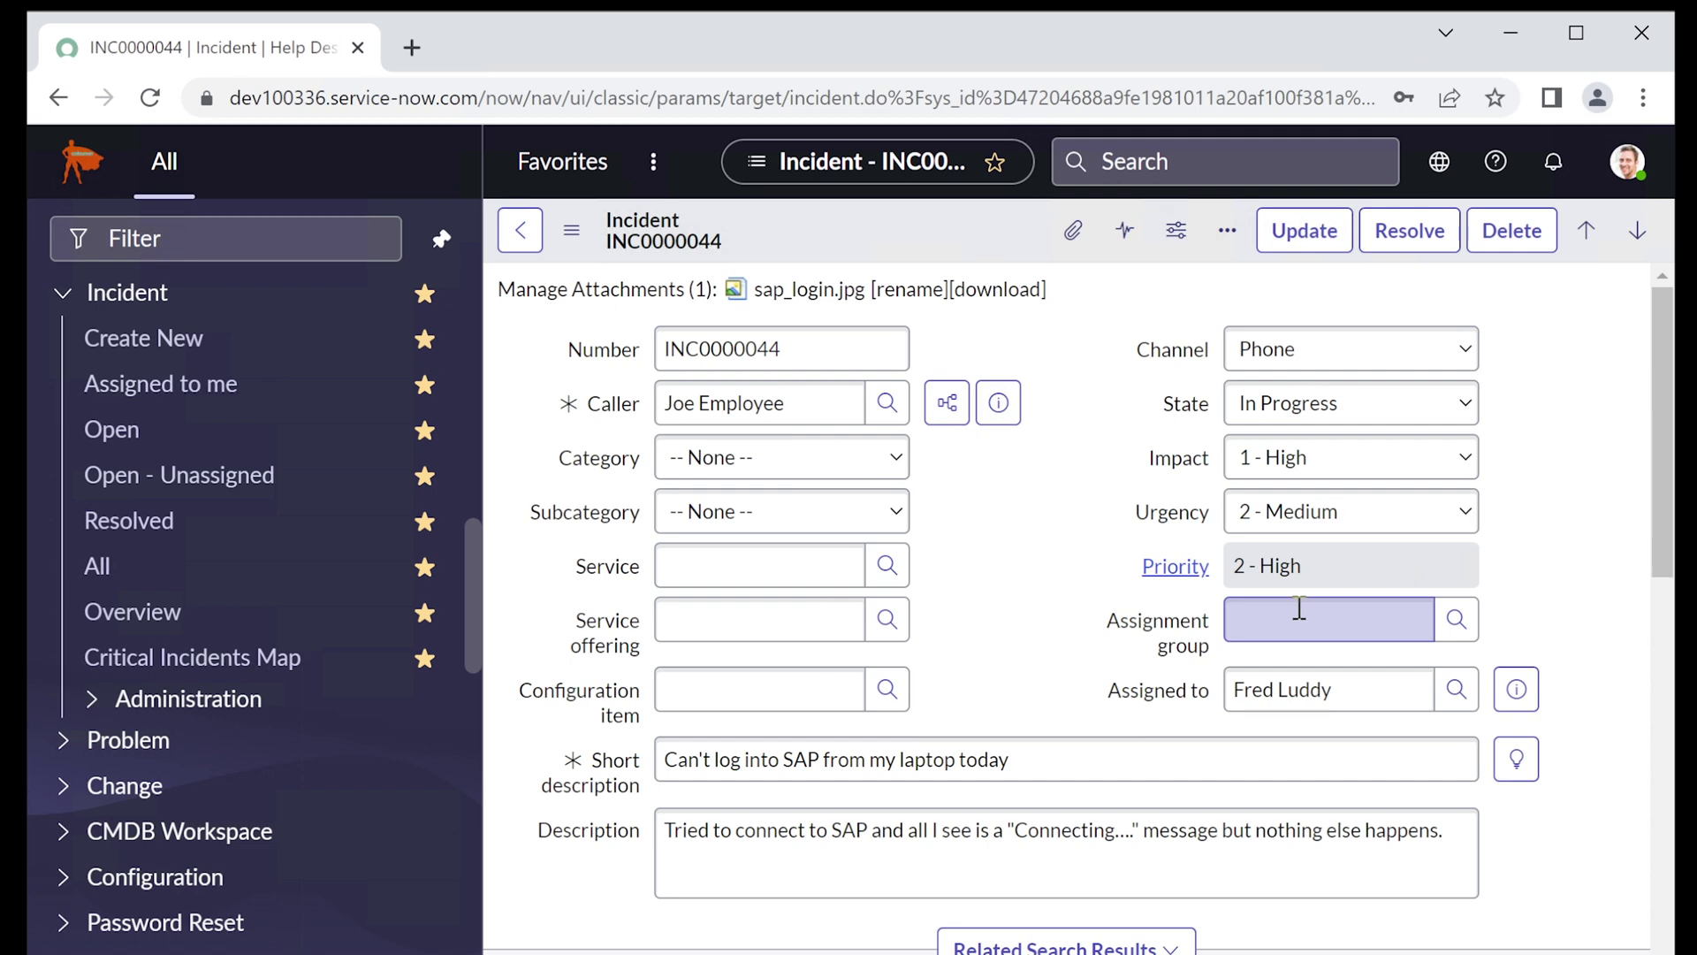
{"action": "left_click", "coordinate": [1260, 618]}
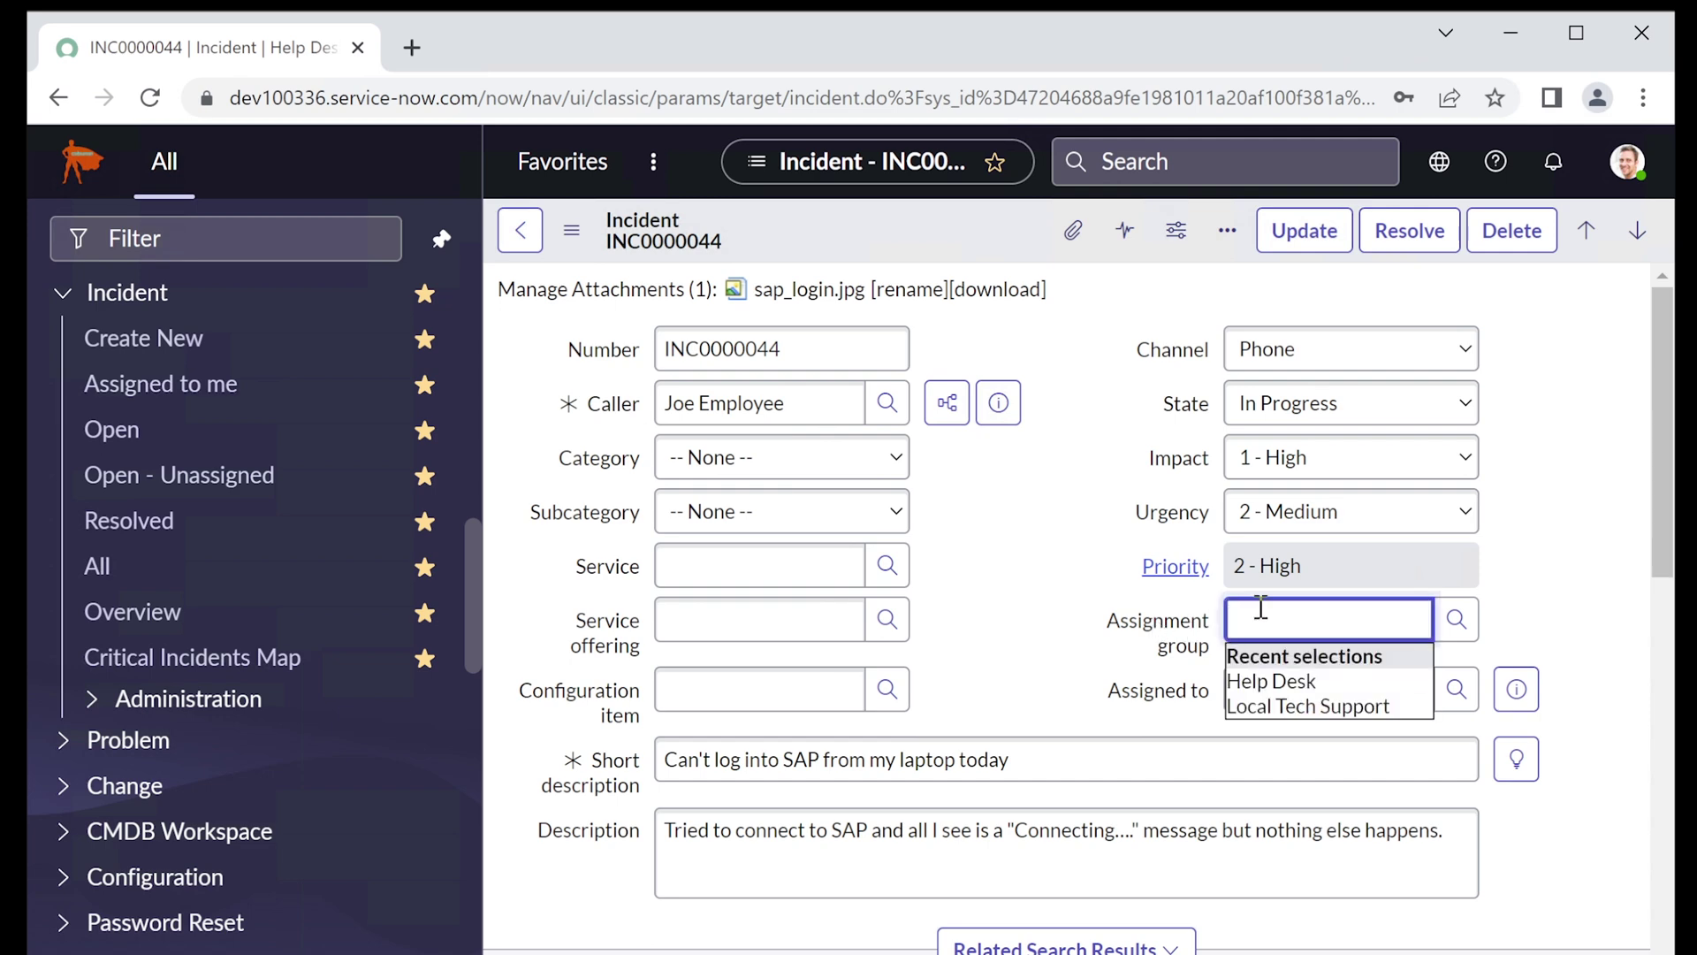
{"action": "left_click", "coordinate": [1457, 619]}
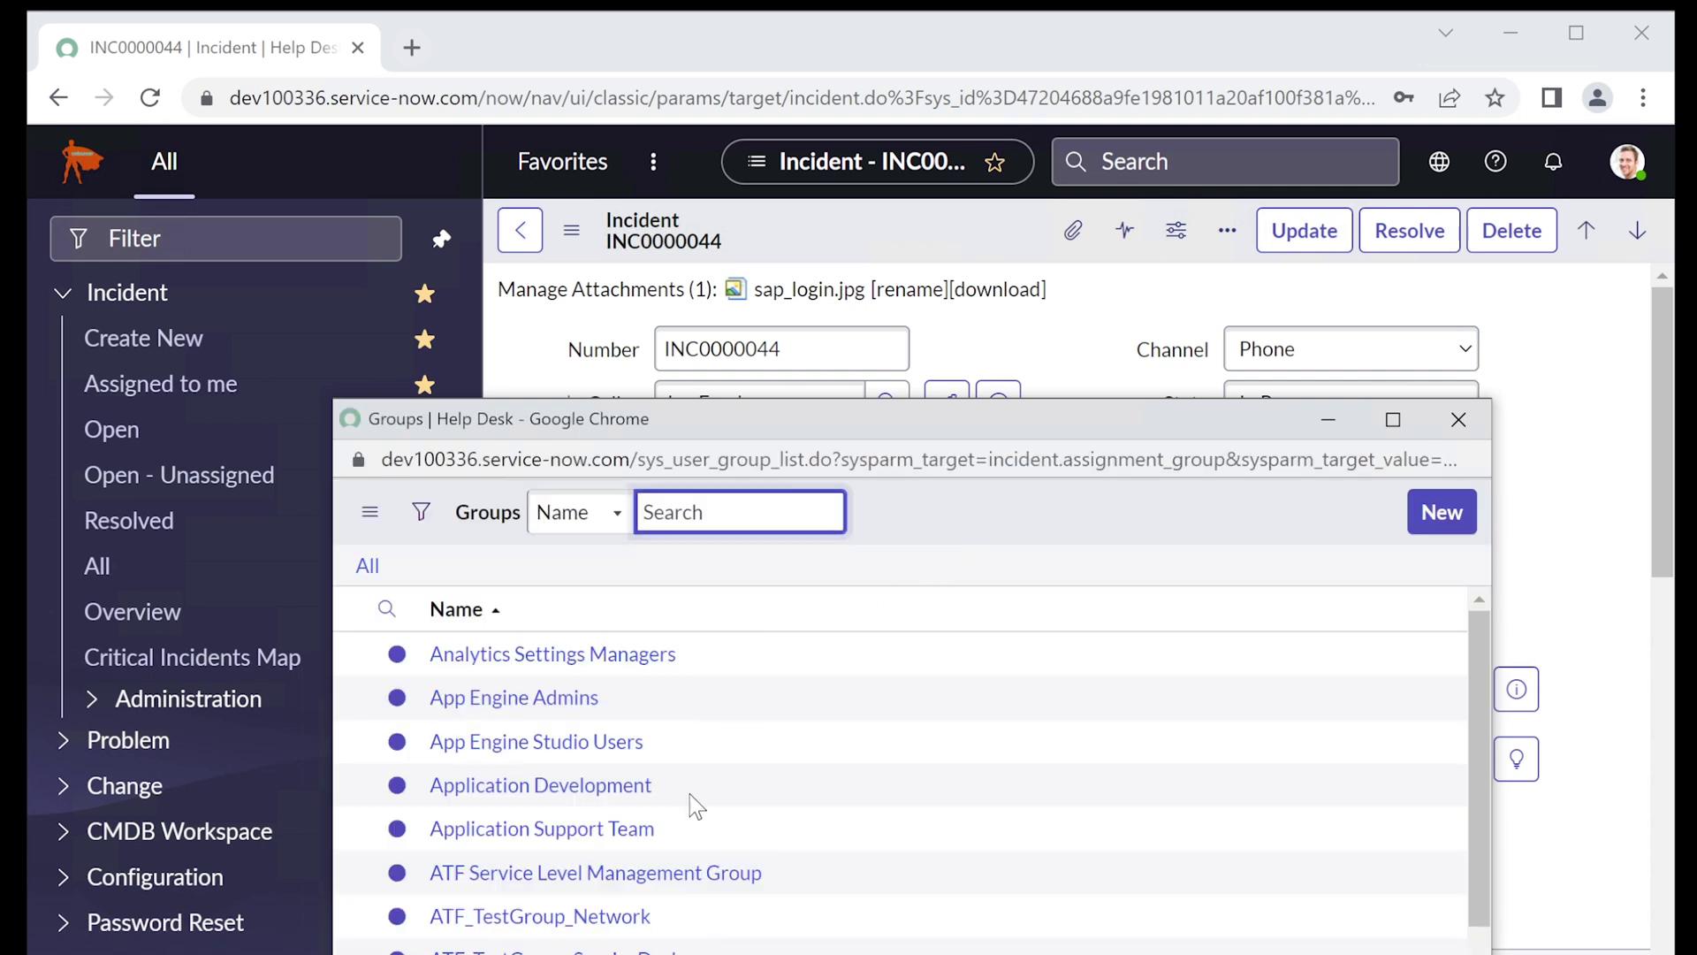
{"action": "scroll", "coordinate": [583, 759], "scroll_direction": "down", "scroll_amount": 2}
{"action": "scroll", "coordinate": [583, 759], "scroll_direction": "down", "scroll_amount": 2}
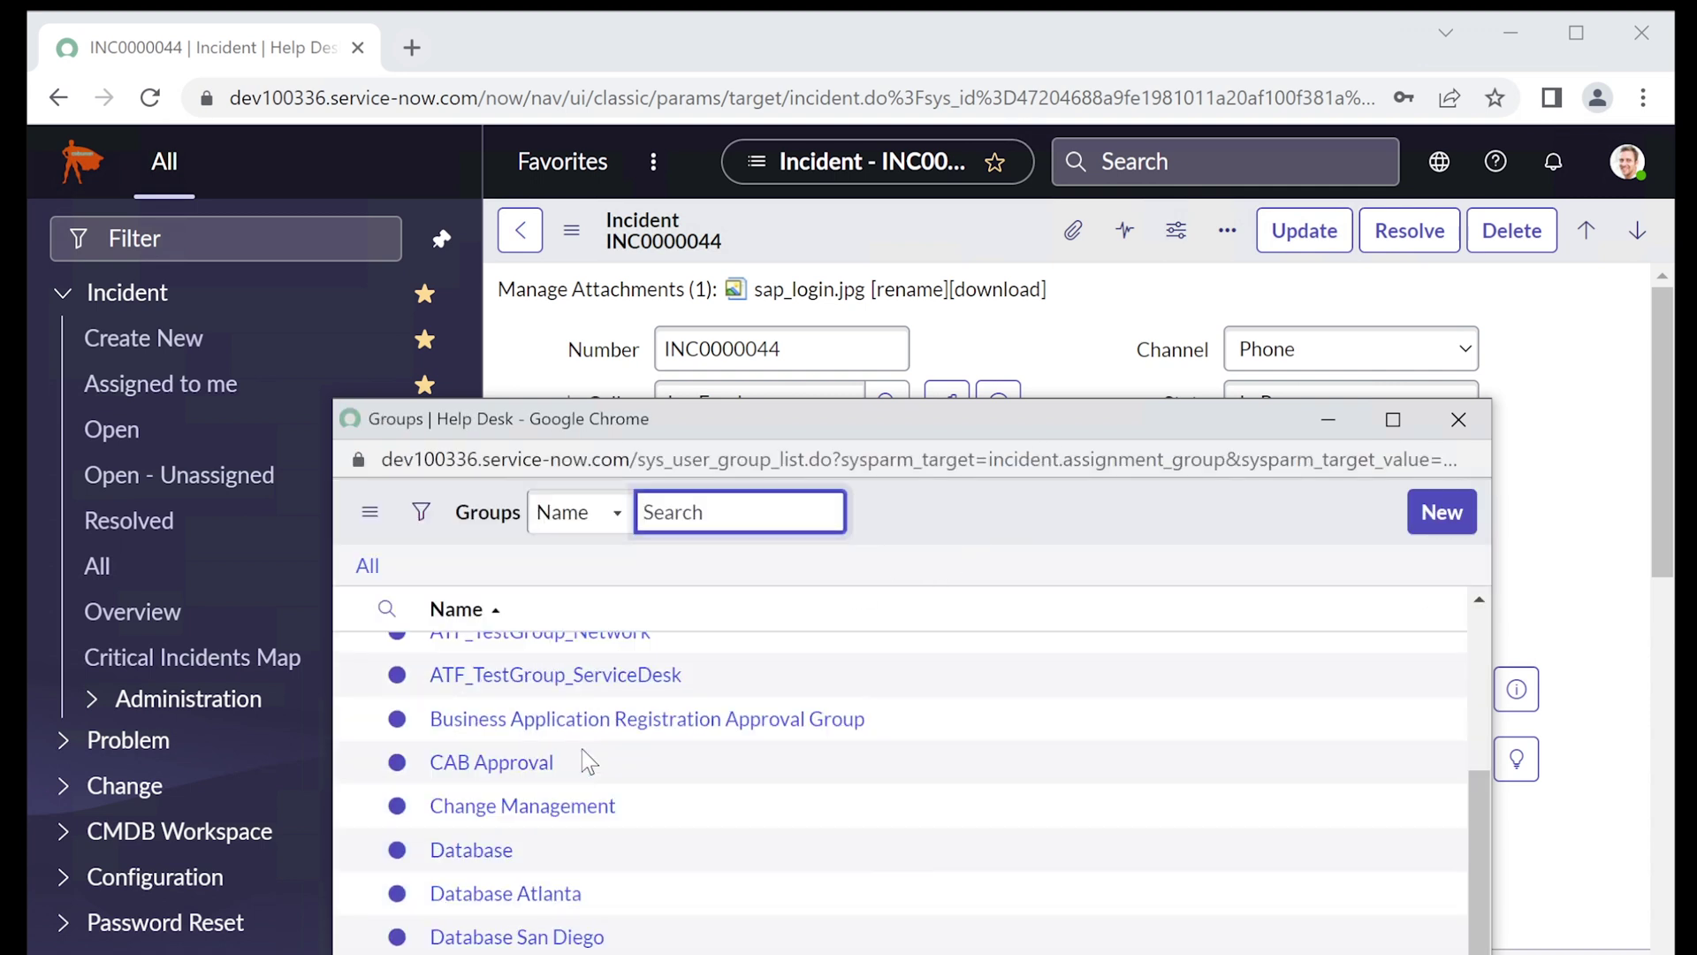
{"action": "scroll", "coordinate": [582, 749], "scroll_direction": "down", "scroll_amount": 1}
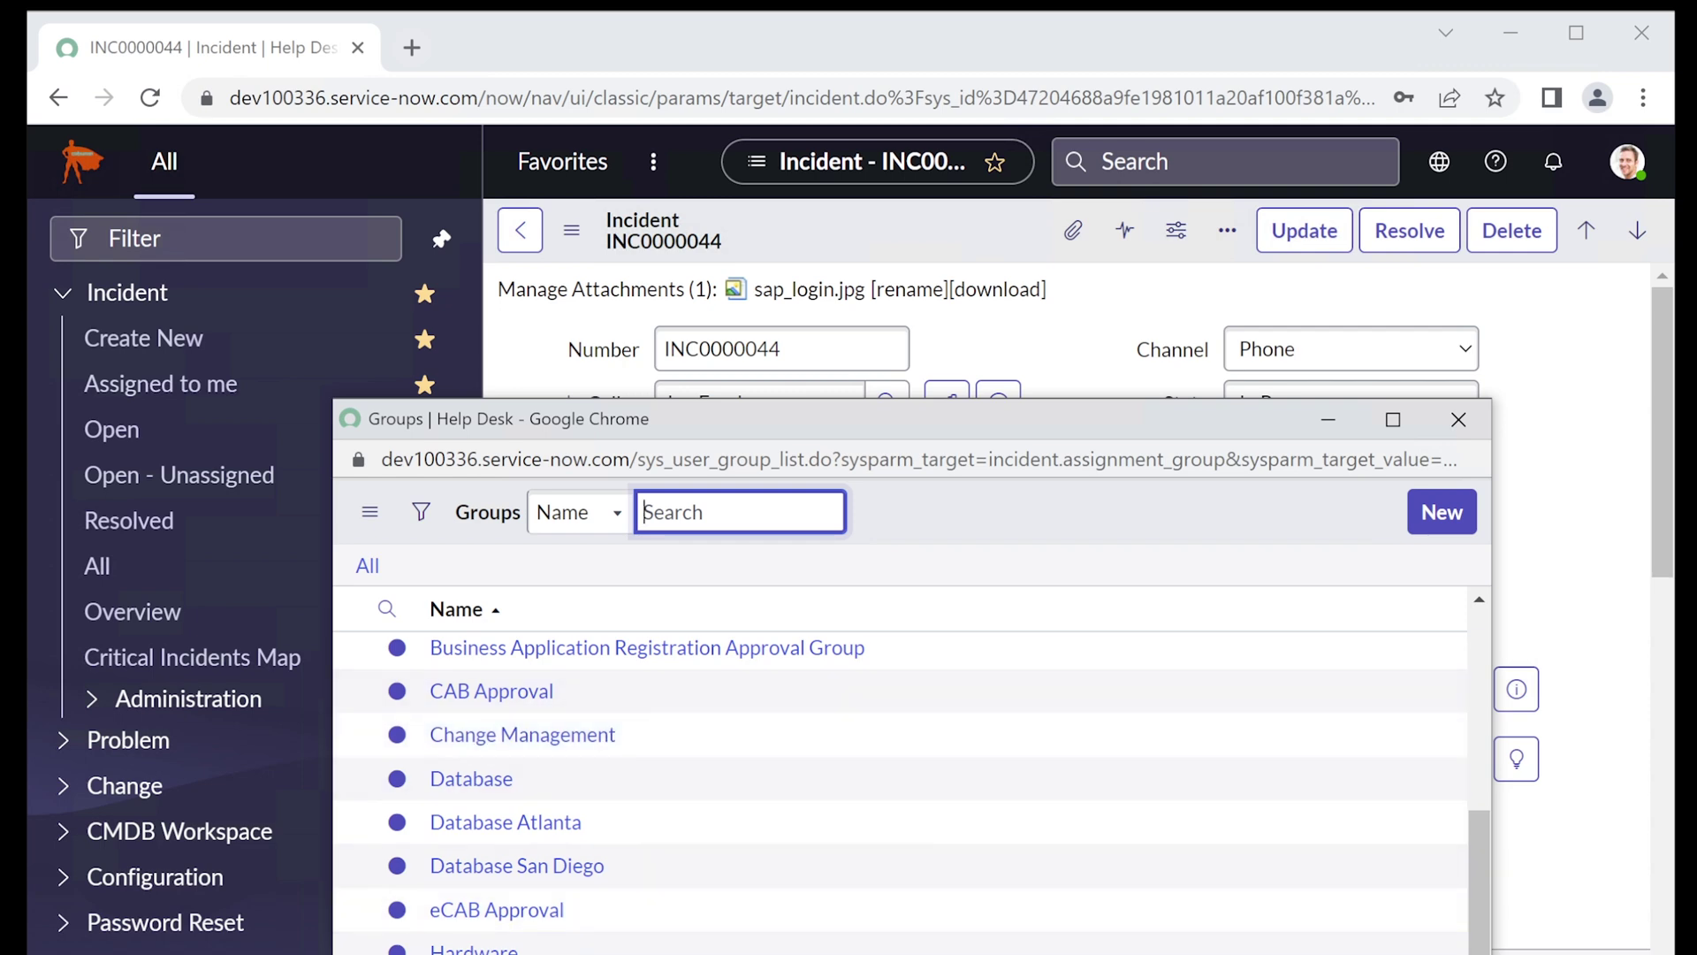
{"action": "left_click", "coordinate": [477, 953]}
{"action": "scroll", "coordinate": [901, 787], "scroll_direction": "down", "scroll_amount": 5}
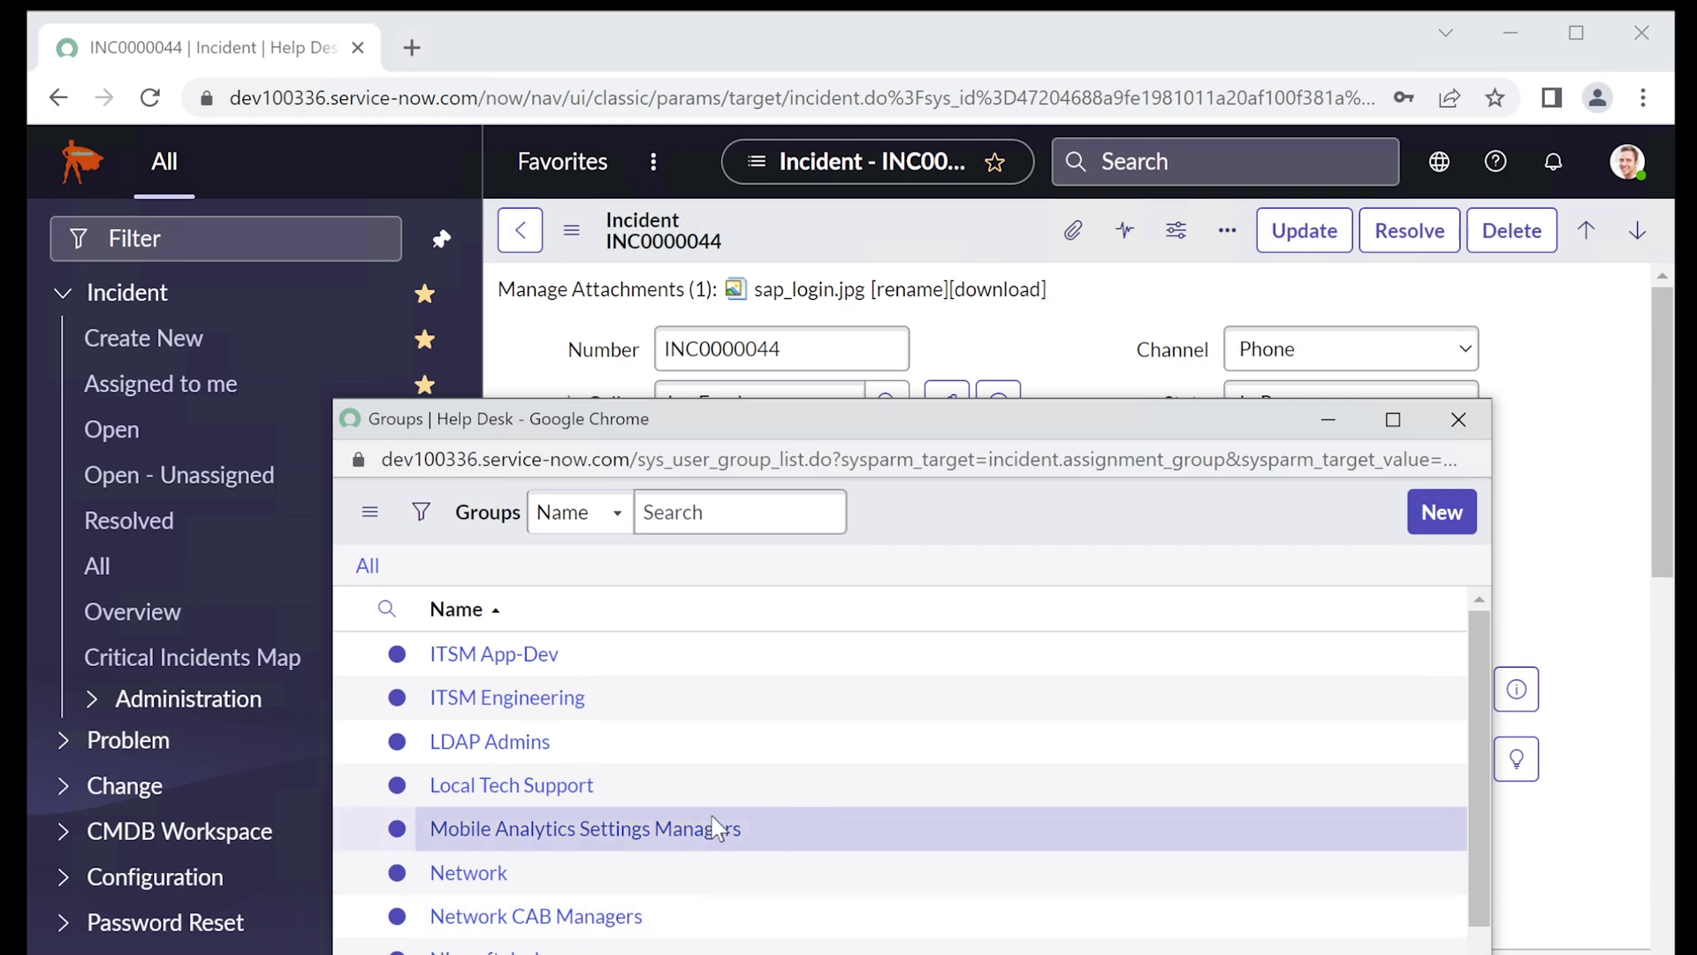
{"action": "scroll", "coordinate": [712, 815], "scroll_direction": "down", "scroll_amount": 4}
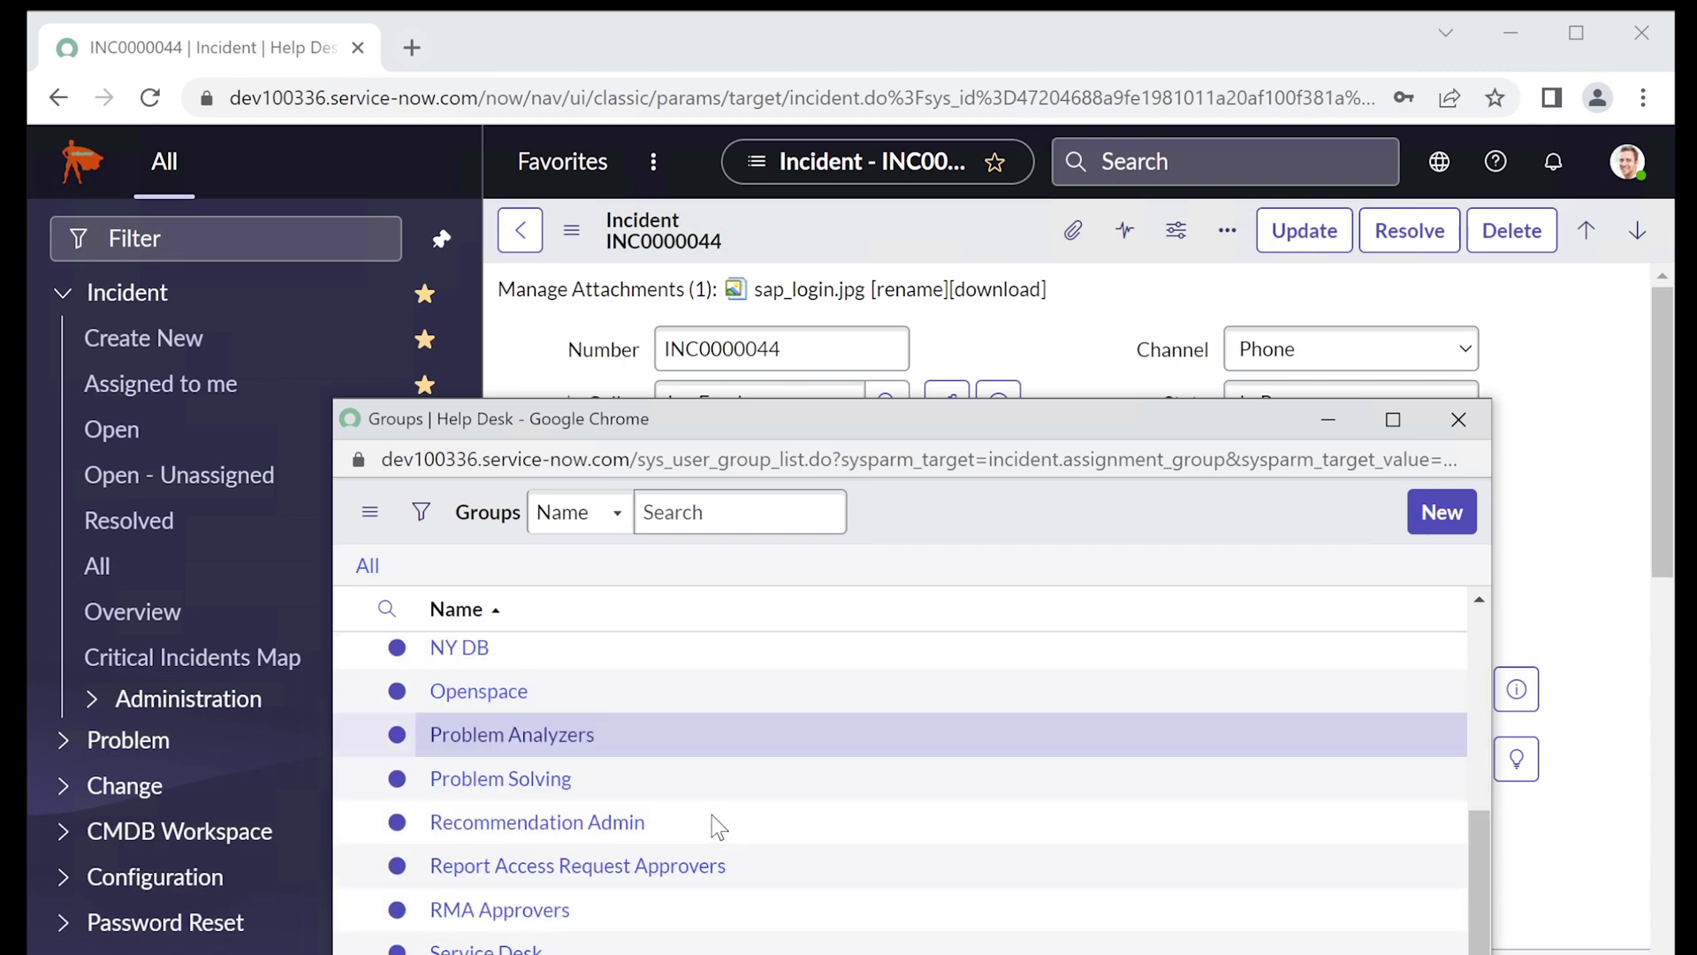
{"action": "left_click", "coordinate": [519, 947]}
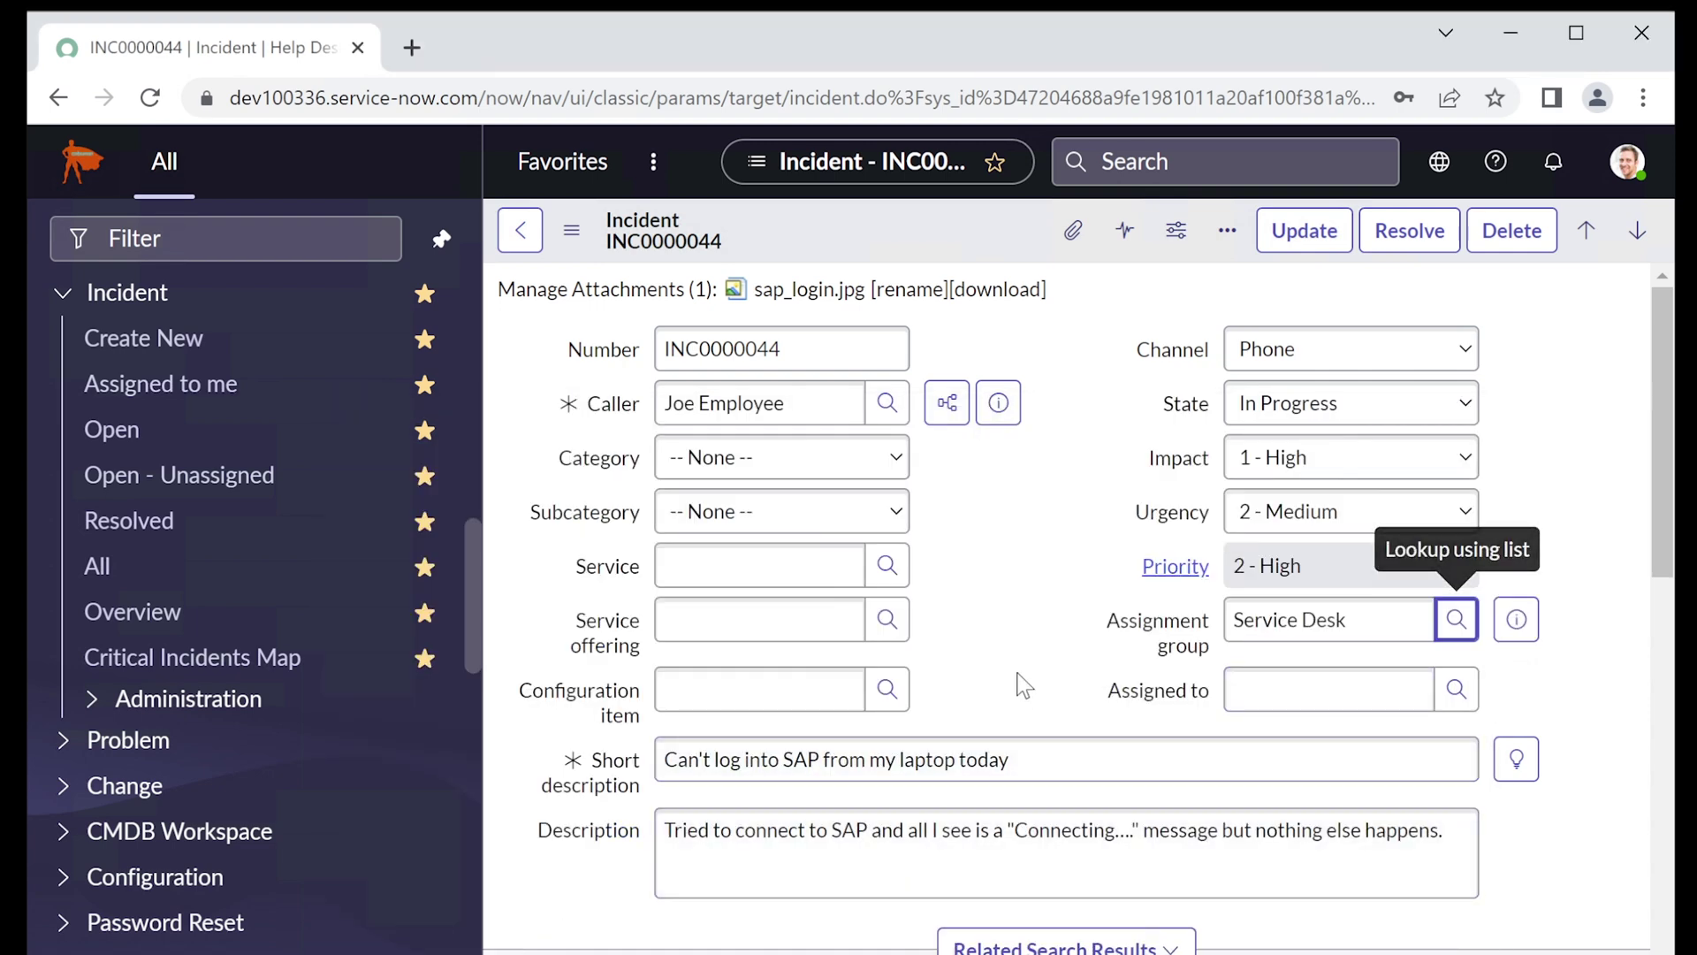
- Look up the Service Desk group's members and assign the incident to the second listed user
{"action": "left_click", "coordinate": [1344, 697]}
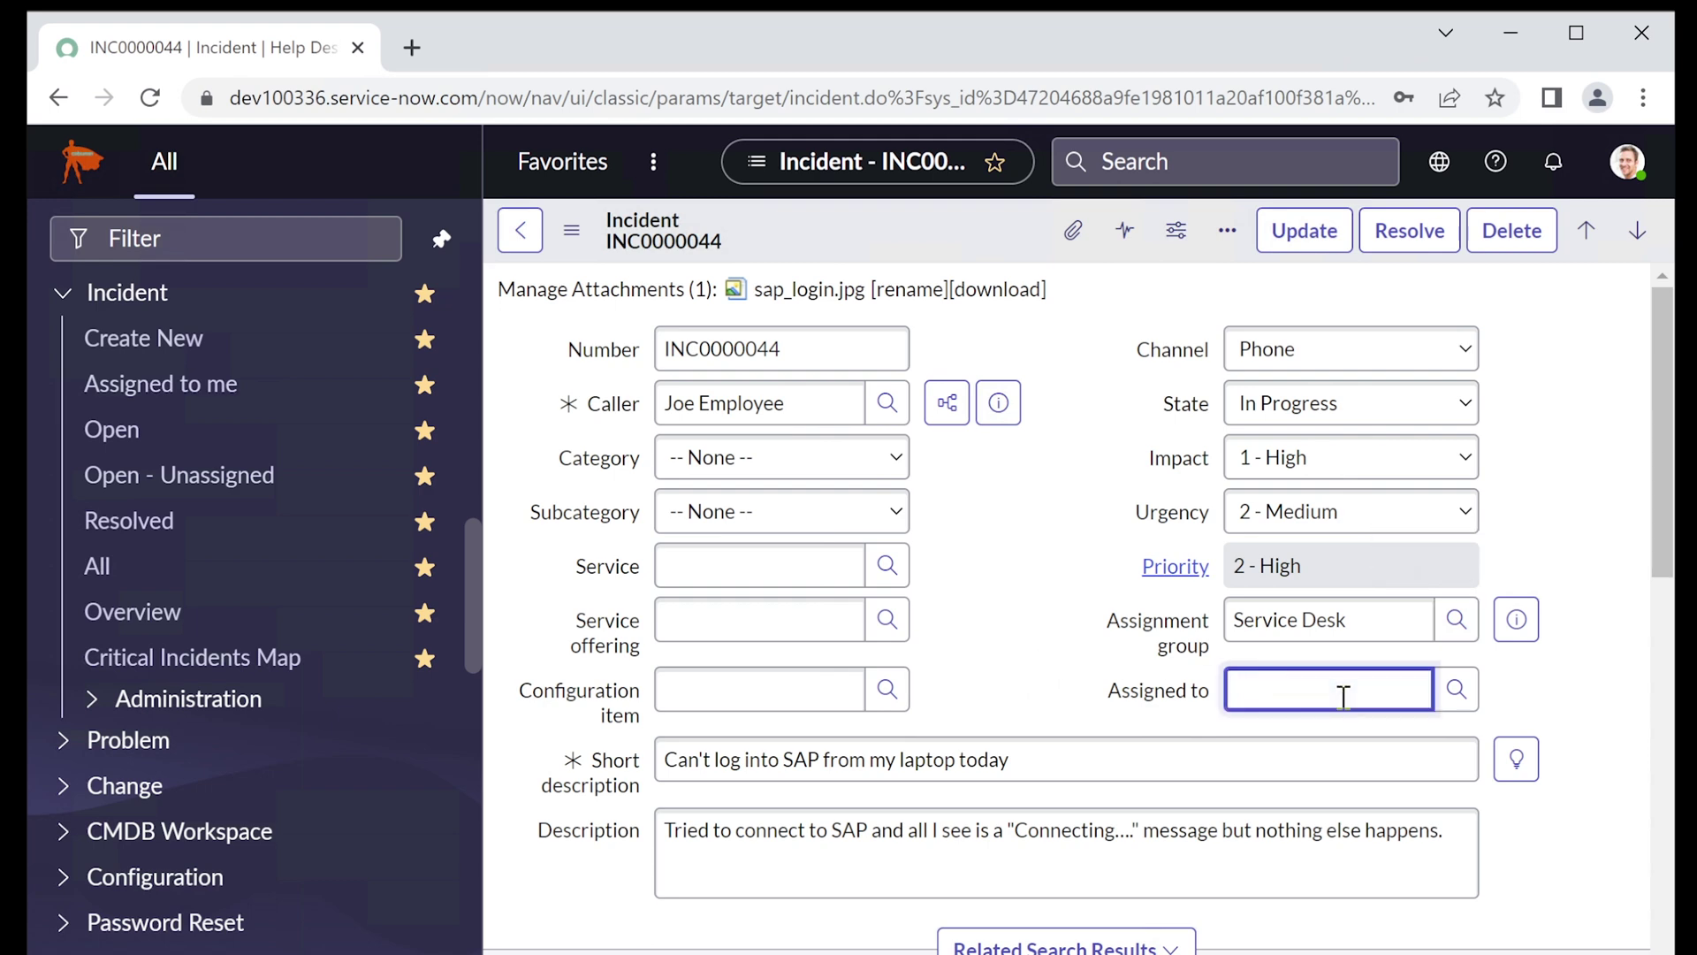
{"action": "left_click", "coordinate": [1455, 688]}
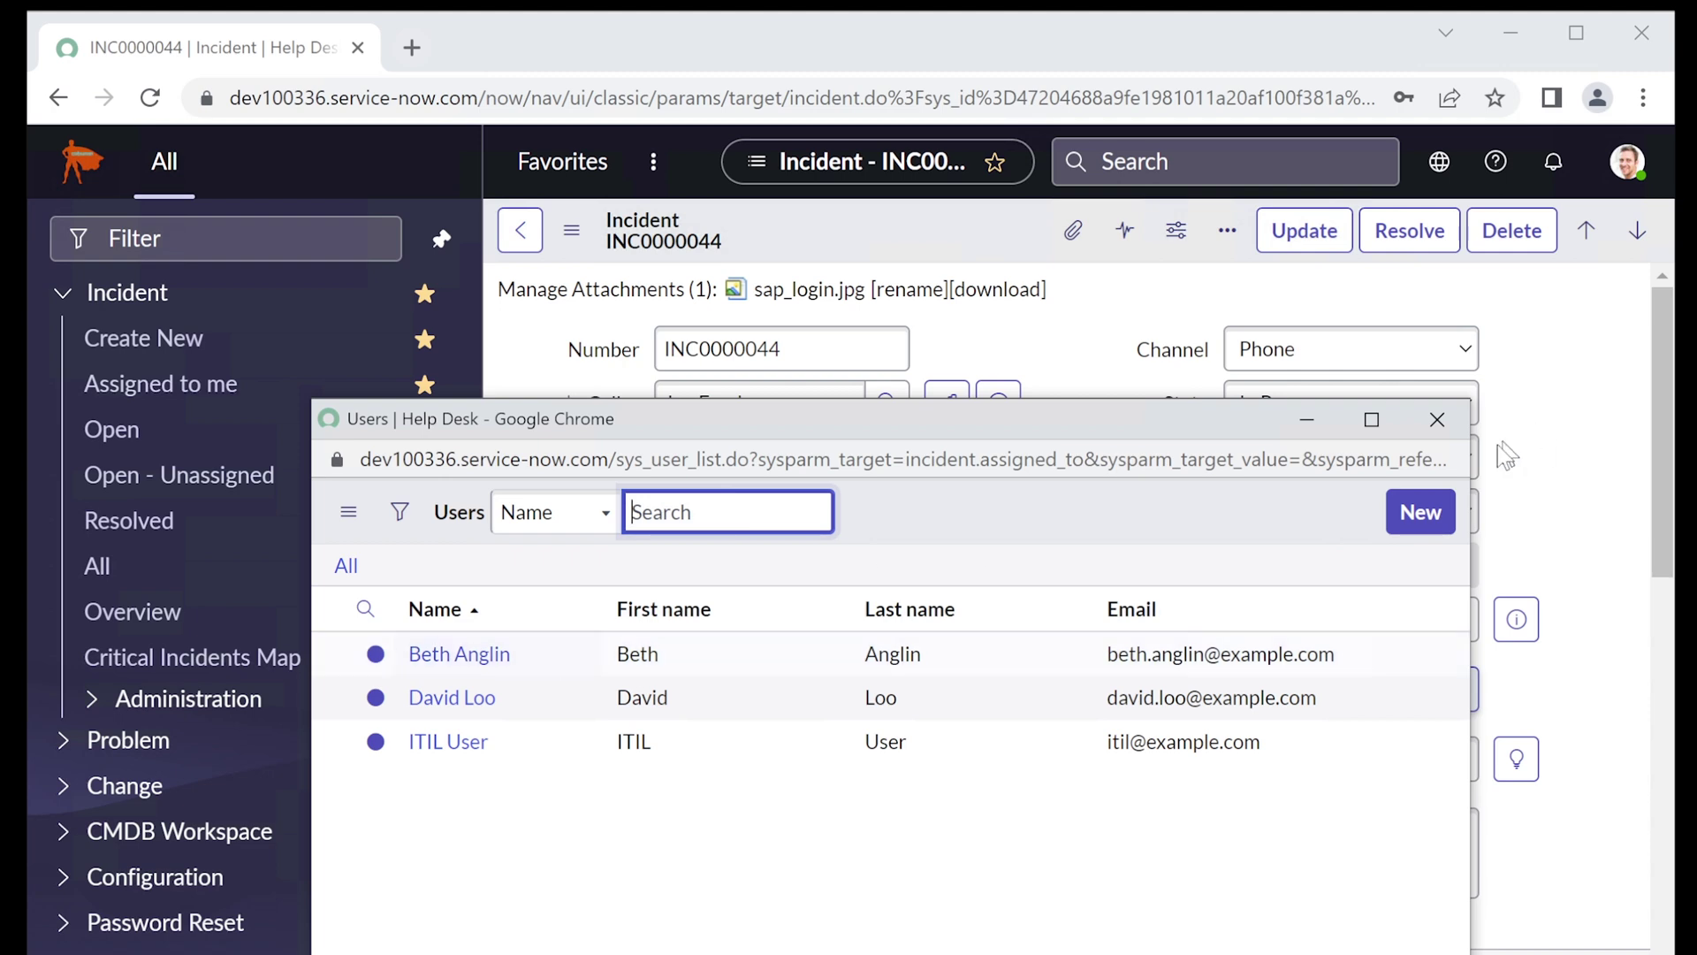
{"action": "left_click", "coordinate": [1437, 419]}
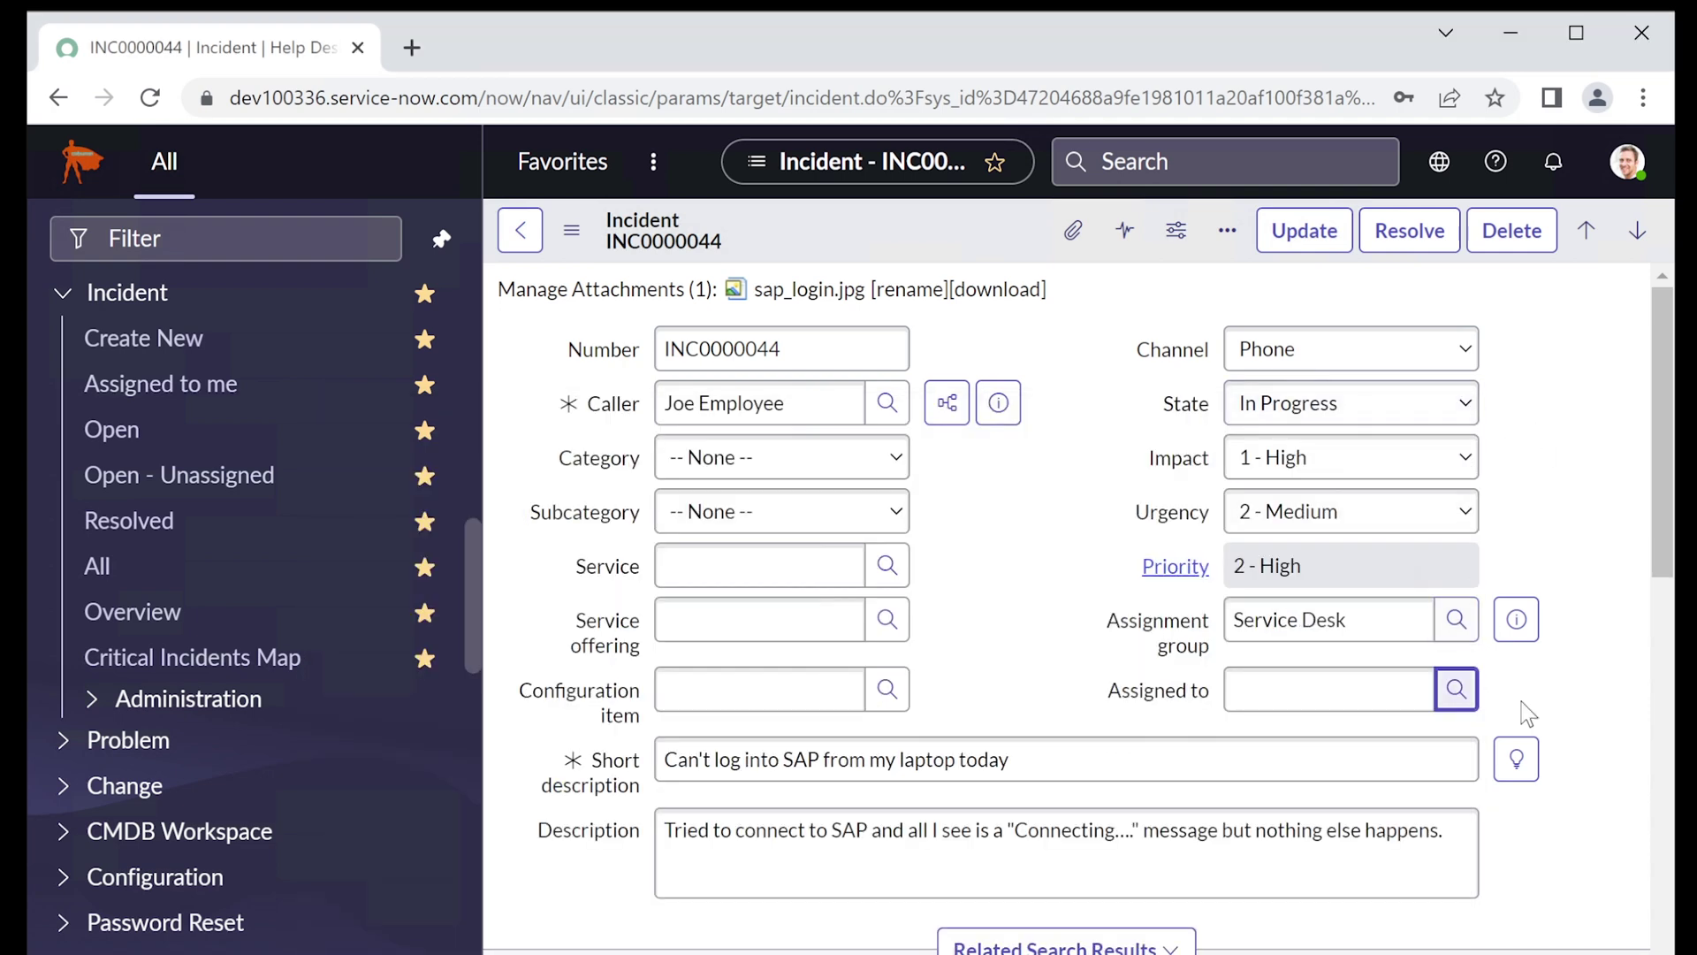
{"action": "left_click", "coordinate": [1455, 689]}
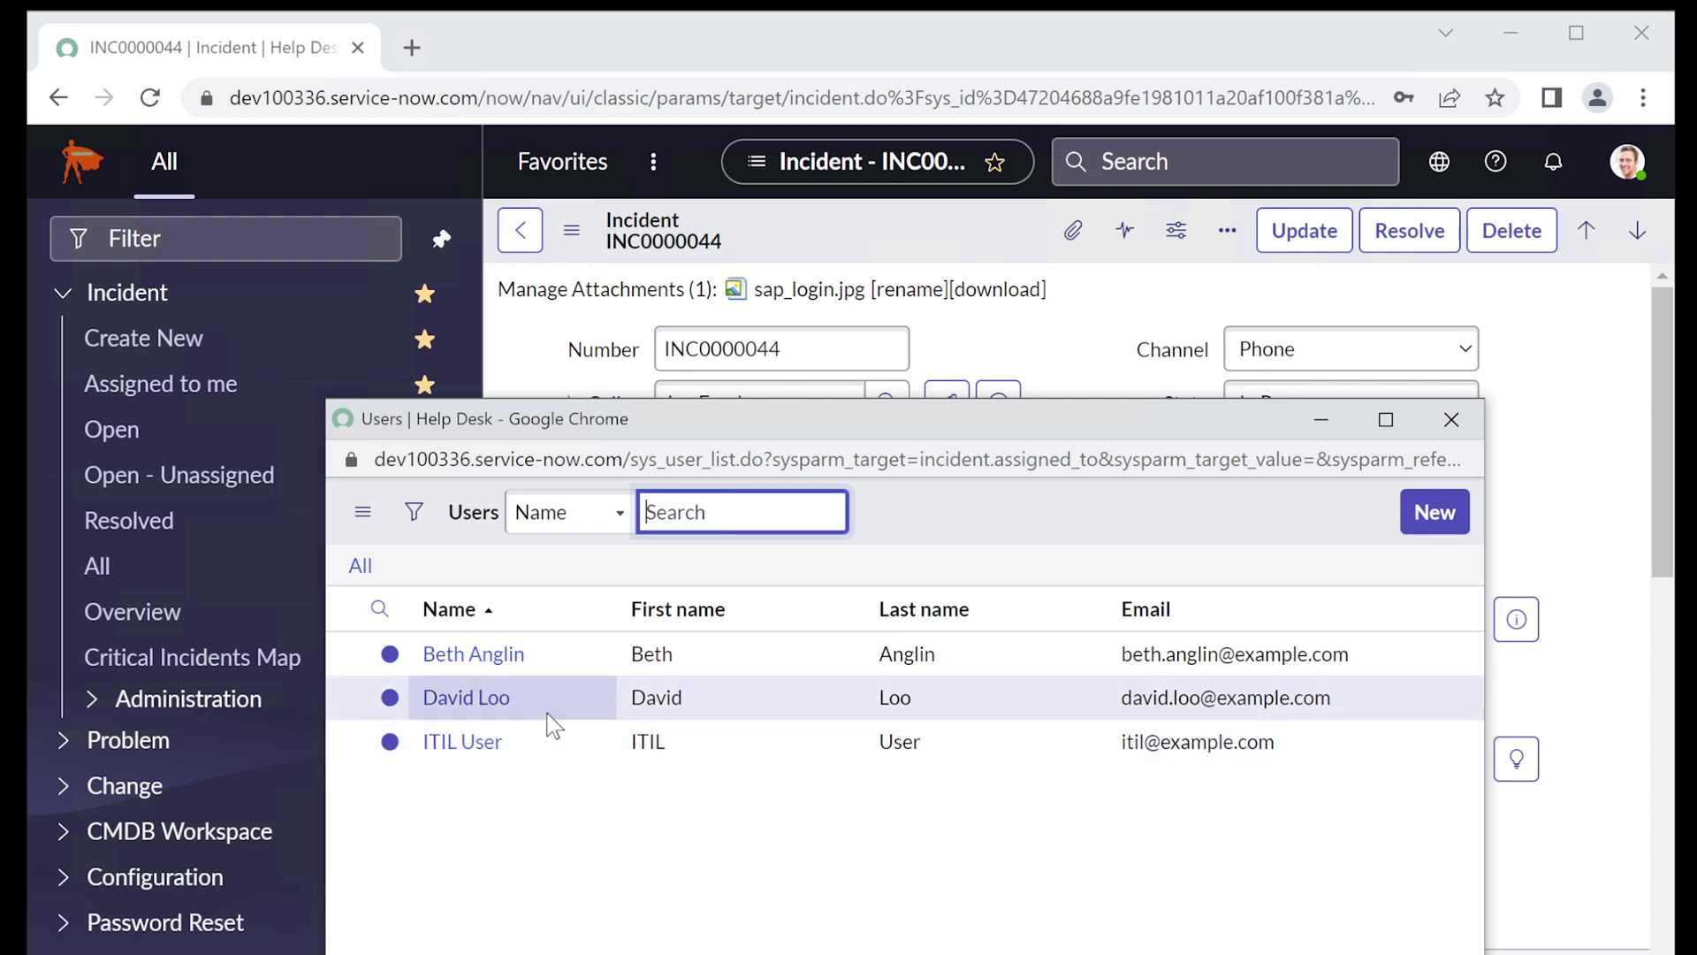
{"action": "mouse_move", "coordinate": [923, 437]}
{"action": "left_mouse_down"}
{"action": "mouse_move", "coordinate": [967, 713]}
{"action": "mouse_move", "coordinate": [984, 670]}
{"action": "mouse_move", "coordinate": [929, 454]}
{"action": "left_mouse_up"}
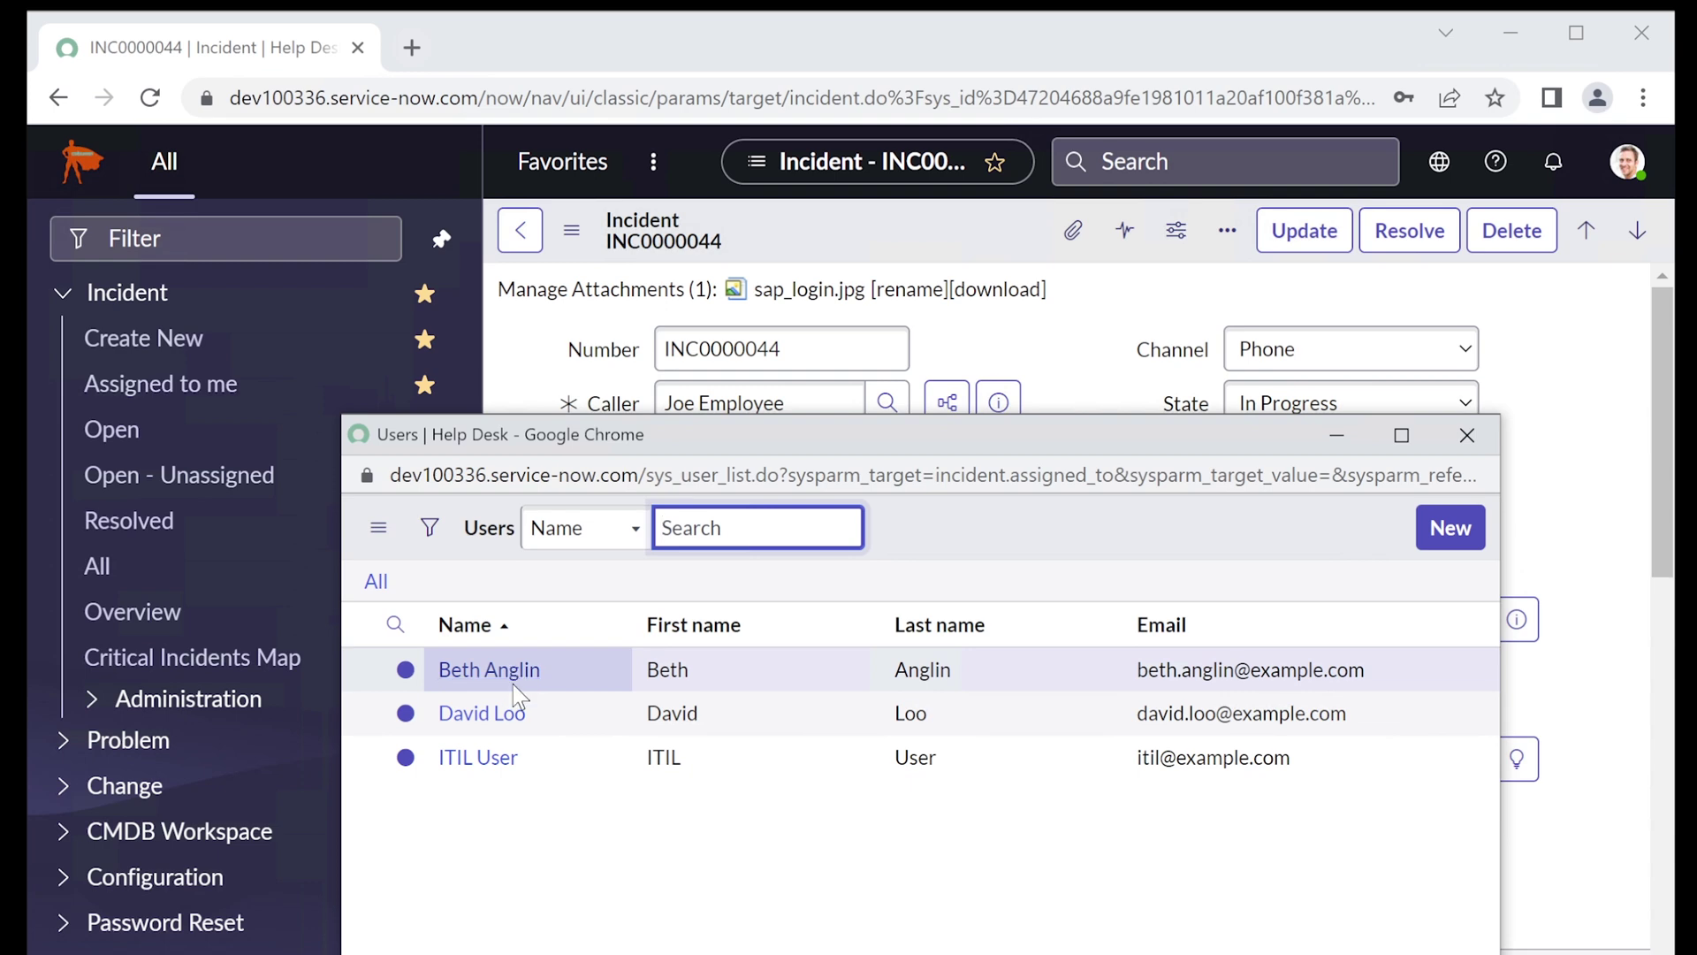
{"action": "left_click", "coordinate": [506, 714]}
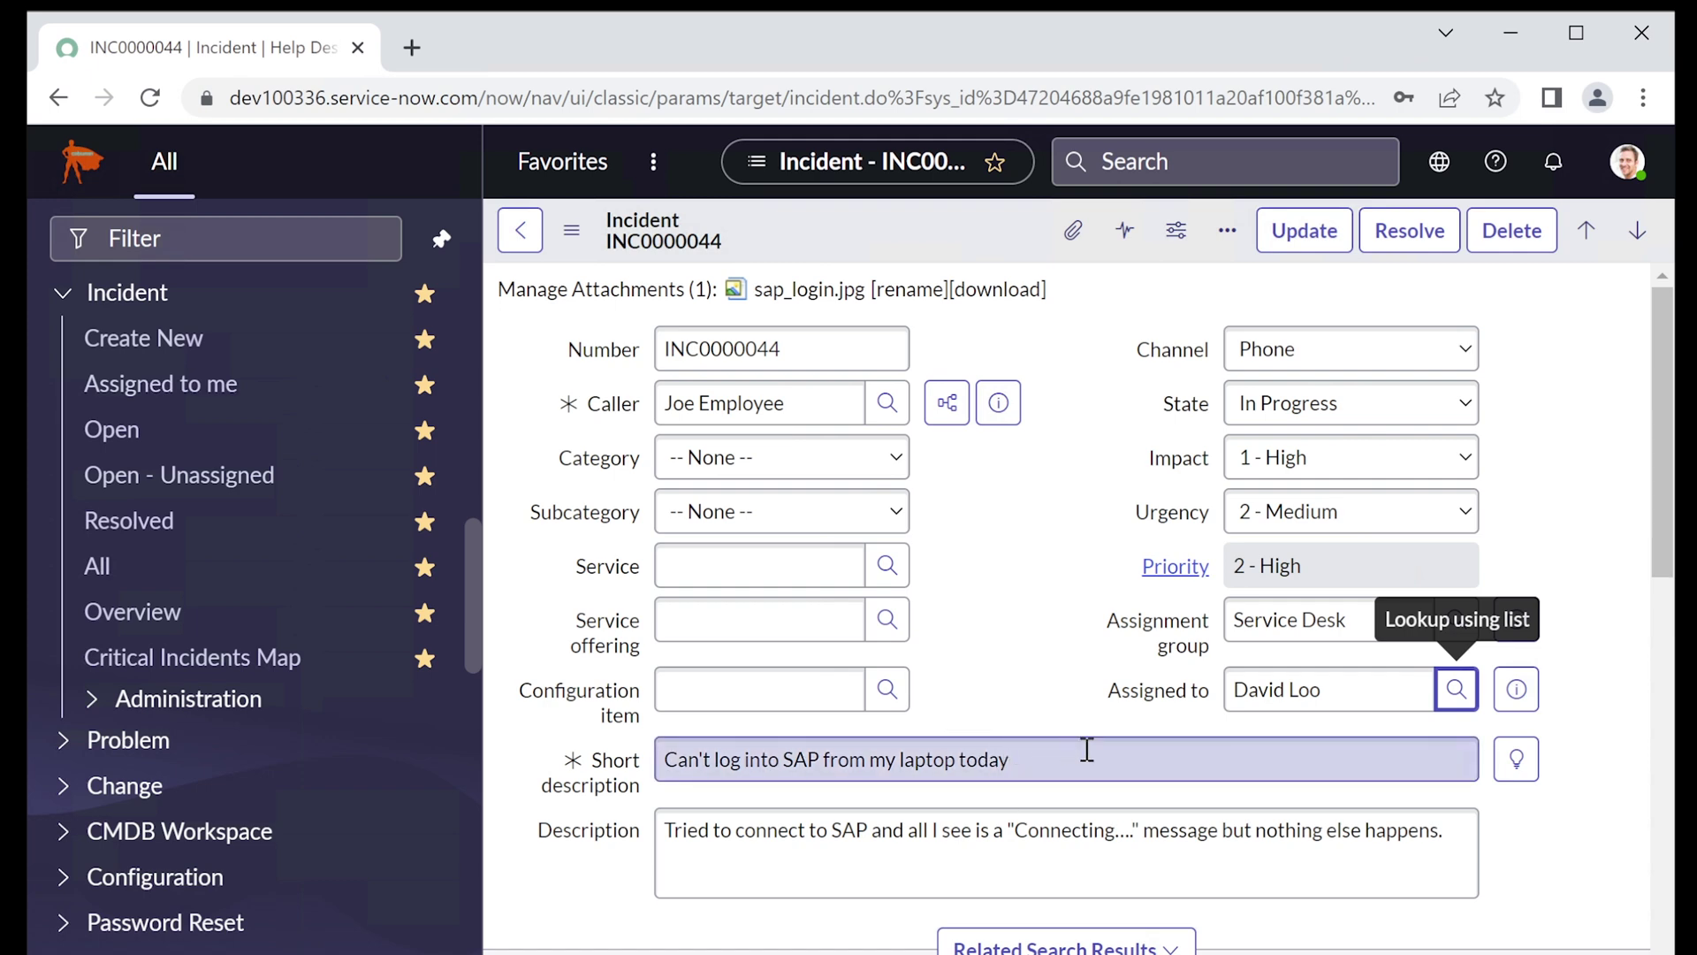
- Check the additional incident options without choosing one, and save the assignment changes to the incident
{"action": "left_click", "coordinate": [1227, 231]}
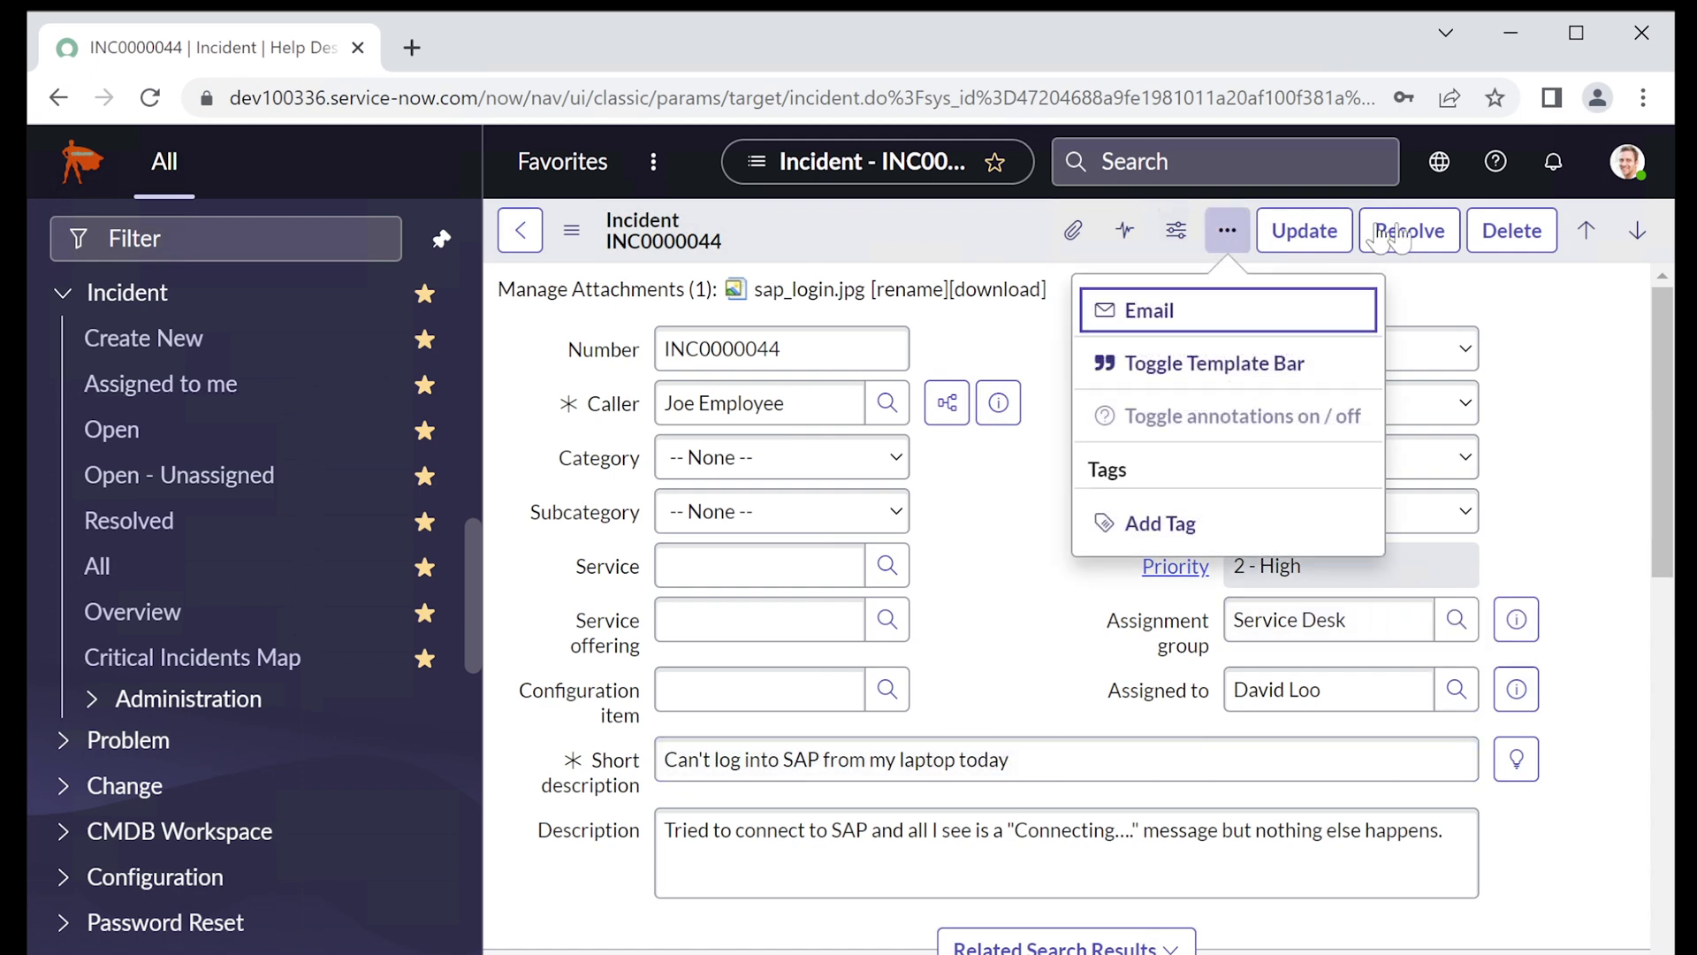
{"action": "left_click", "coordinate": [1598, 361]}
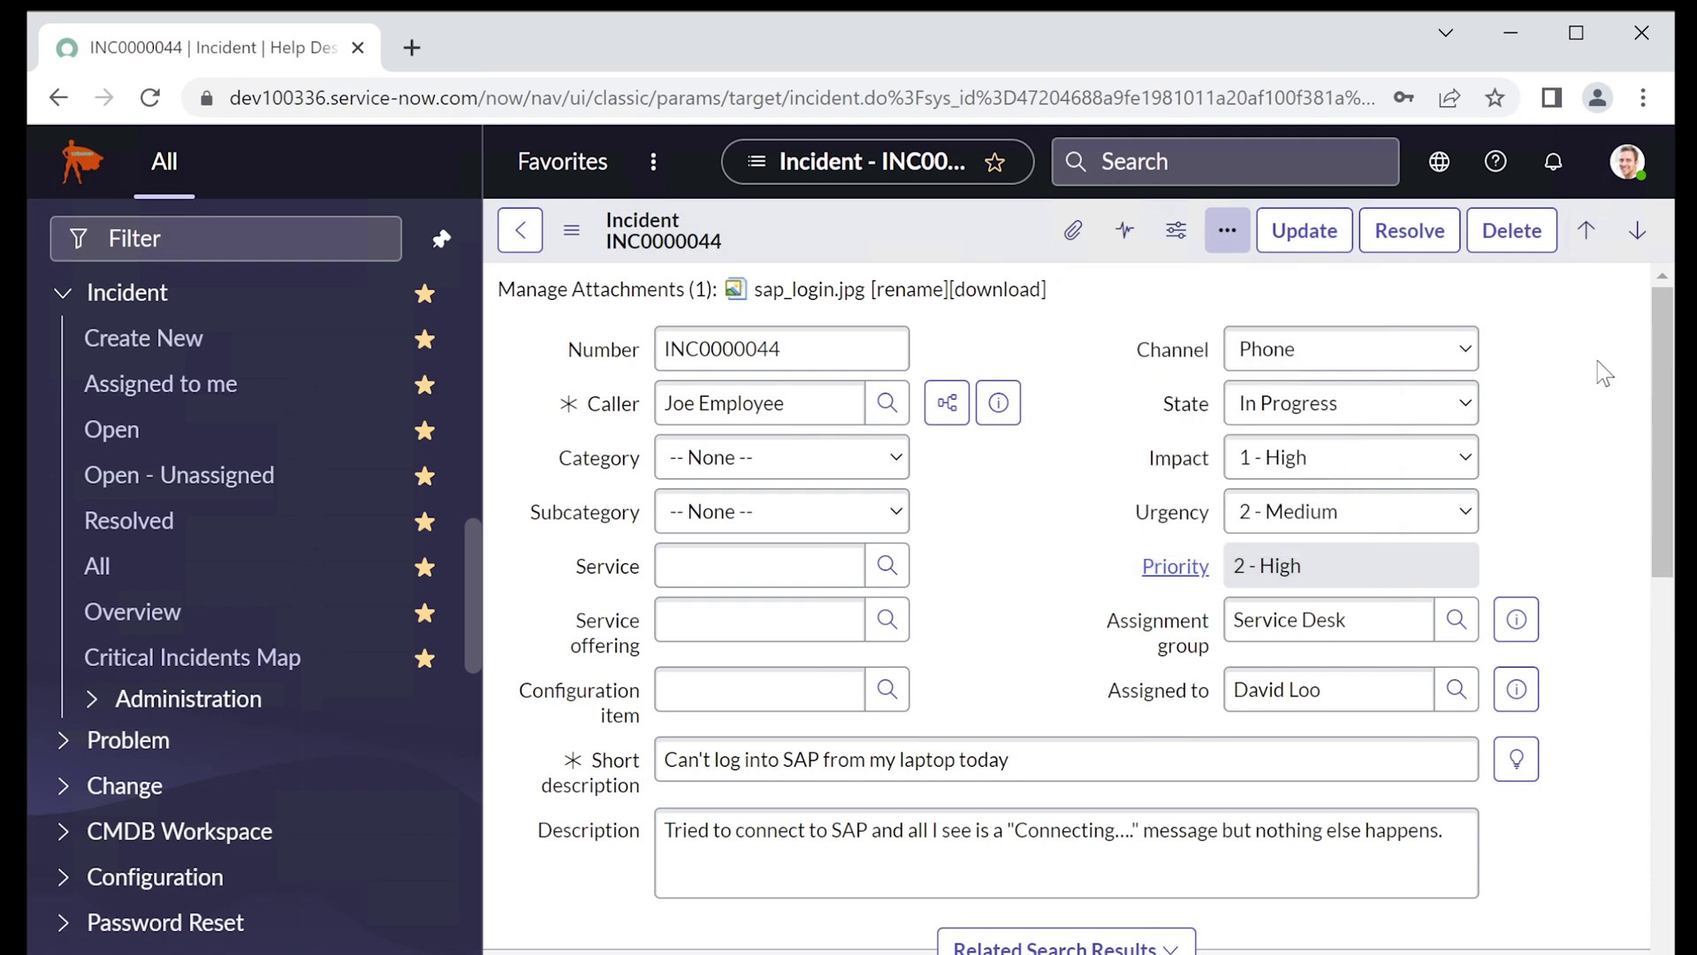
{"action": "mouse_move", "coordinate": [1662, 403]}
{"action": "left_mouse_down"}
{"action": "mouse_move", "coordinate": [1666, 953]}
{"action": "mouse_move", "coordinate": [1675, 409]}
{"action": "left_mouse_up"}
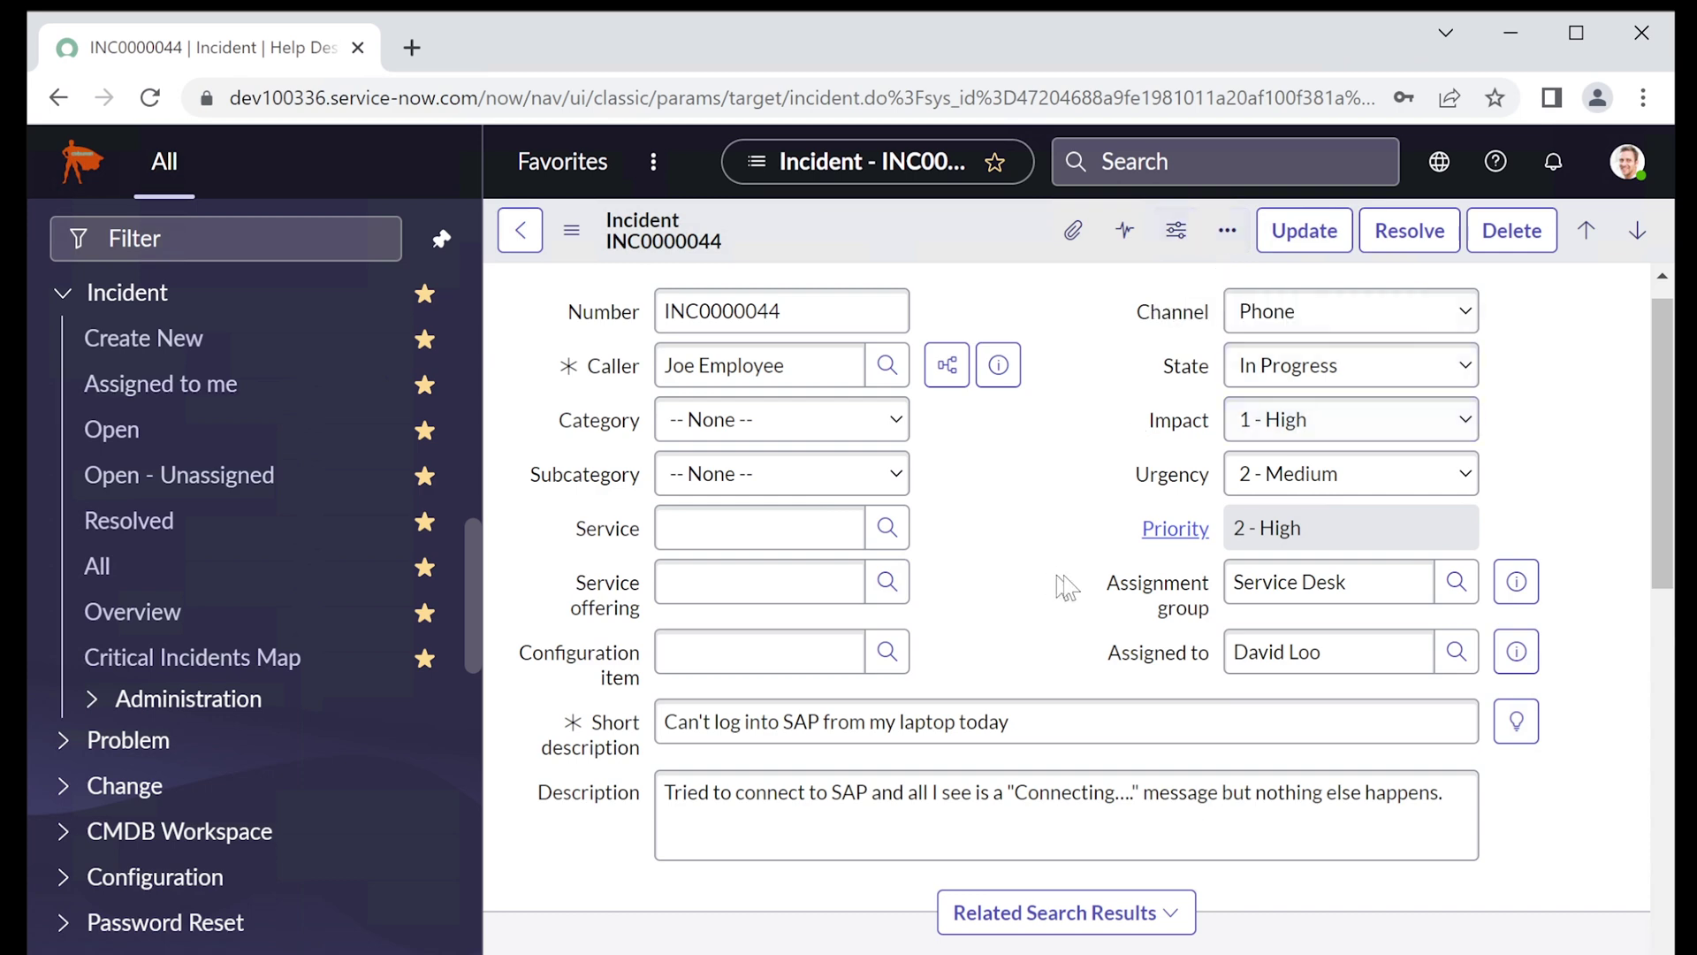
{"action": "left_click", "coordinate": [1295, 233]}
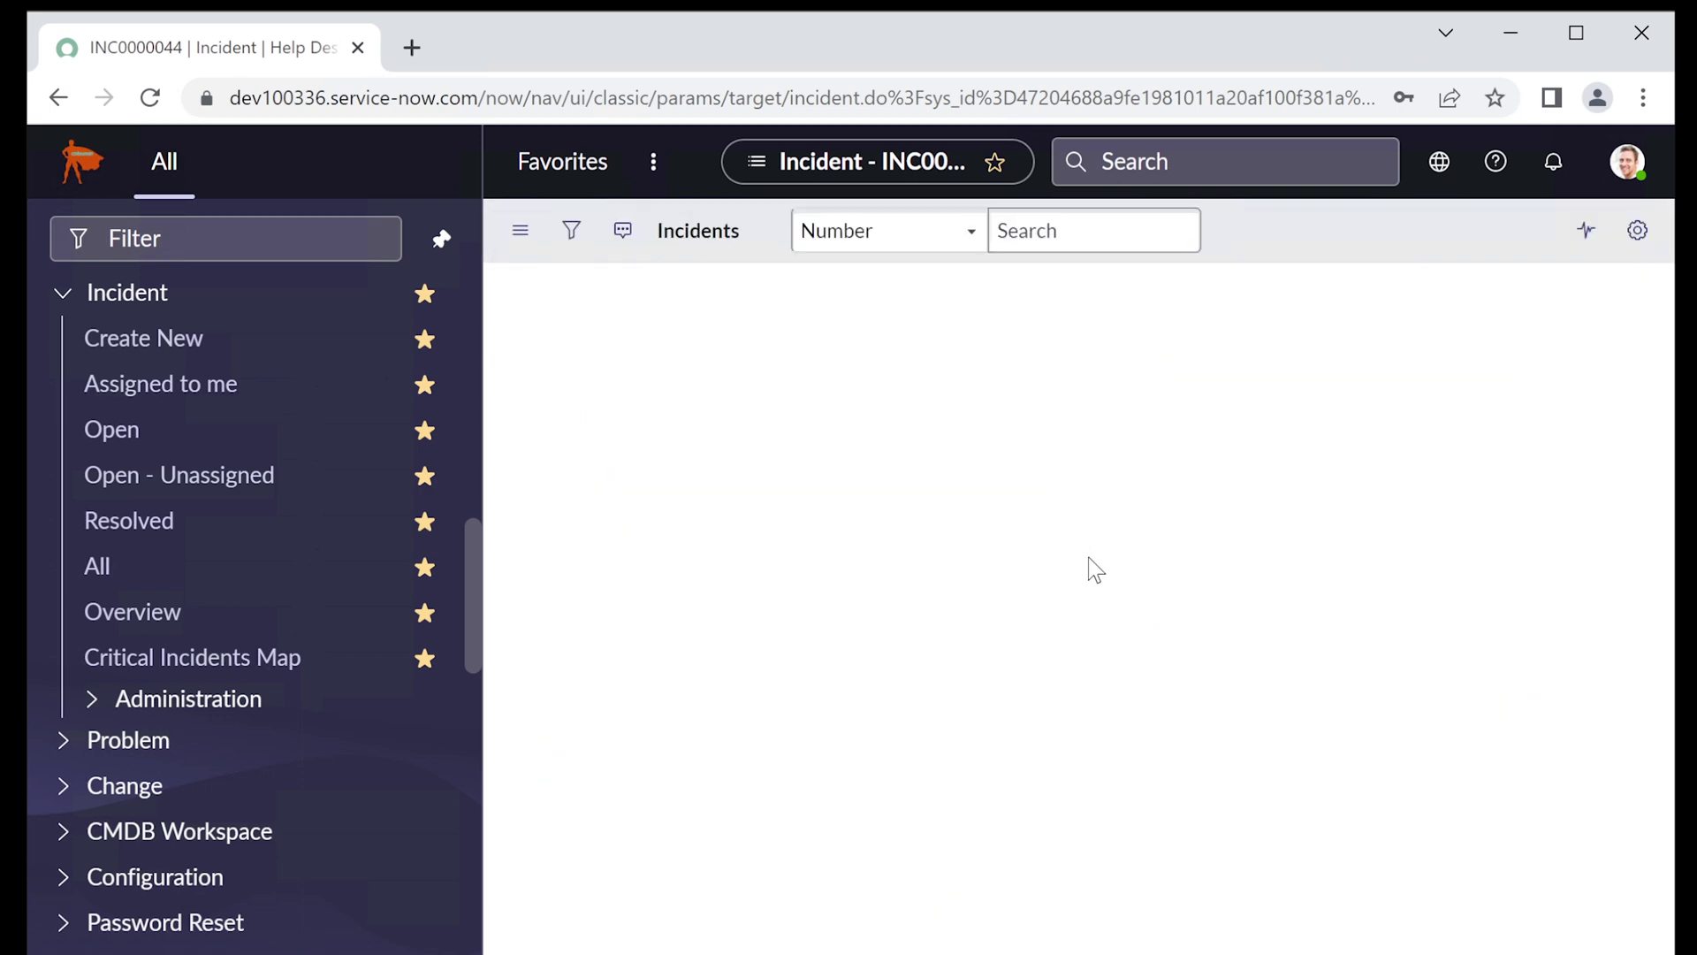
- Reopen incident INC0000044 from the active incidents list and highlight its short description text
{"action": "scroll", "coordinate": [1087, 555], "scroll_direction": "down", "scroll_amount": 10}
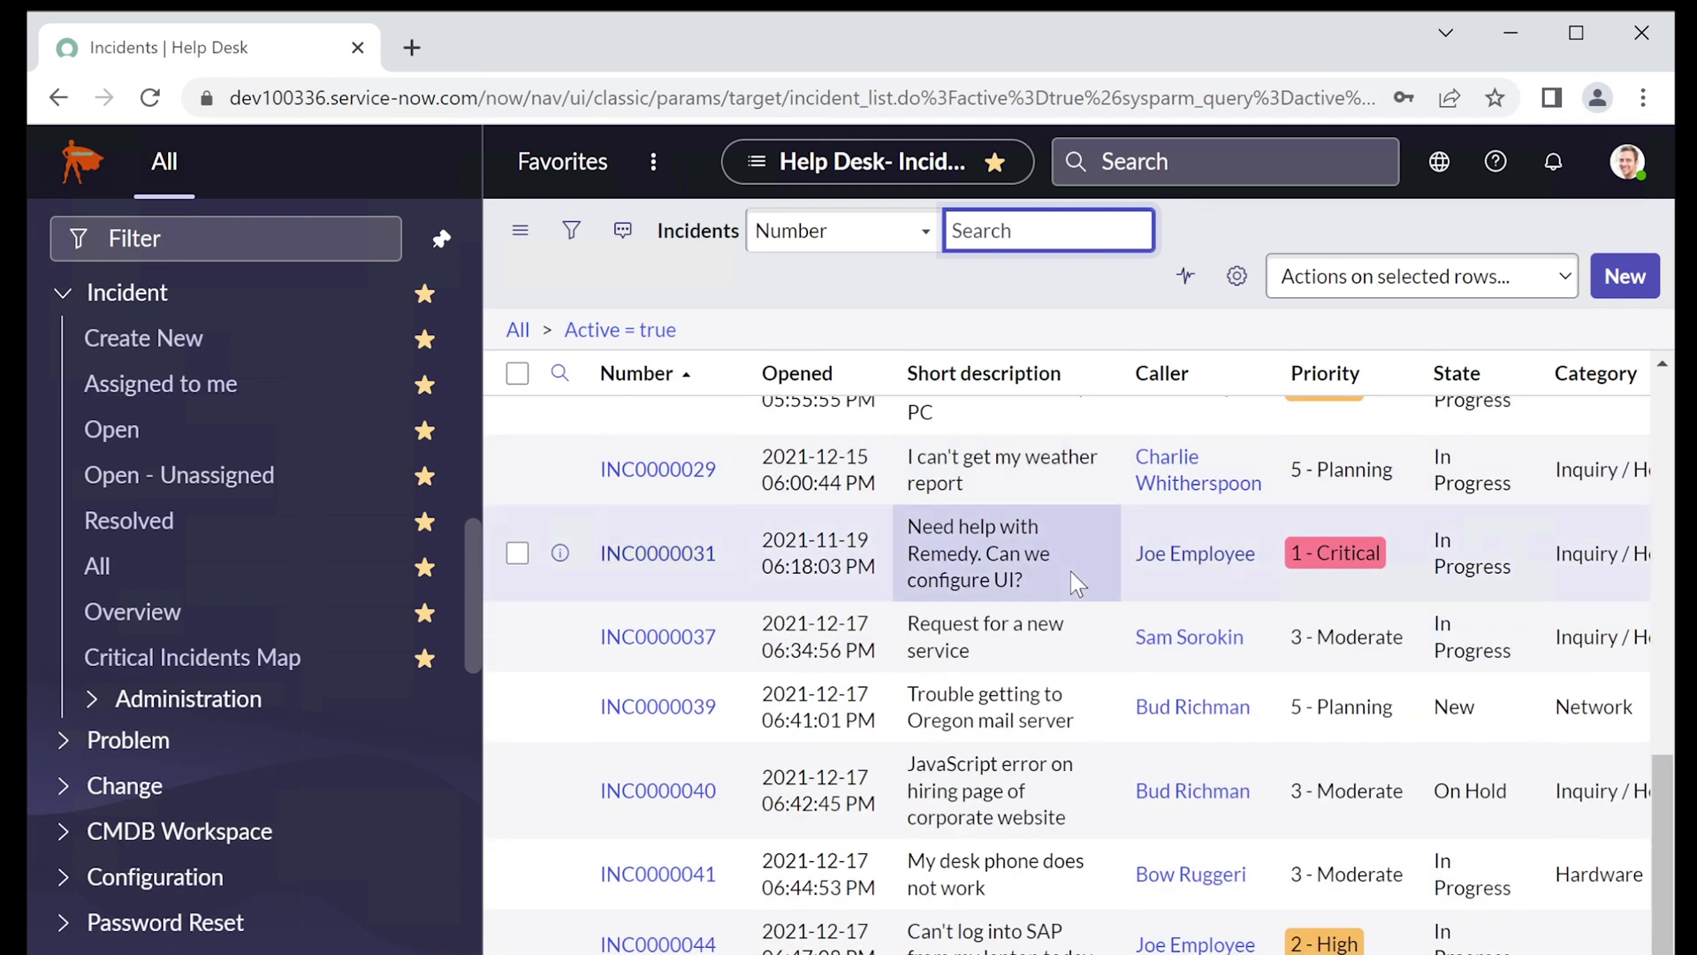
{"action": "left_click", "coordinate": [652, 942]}
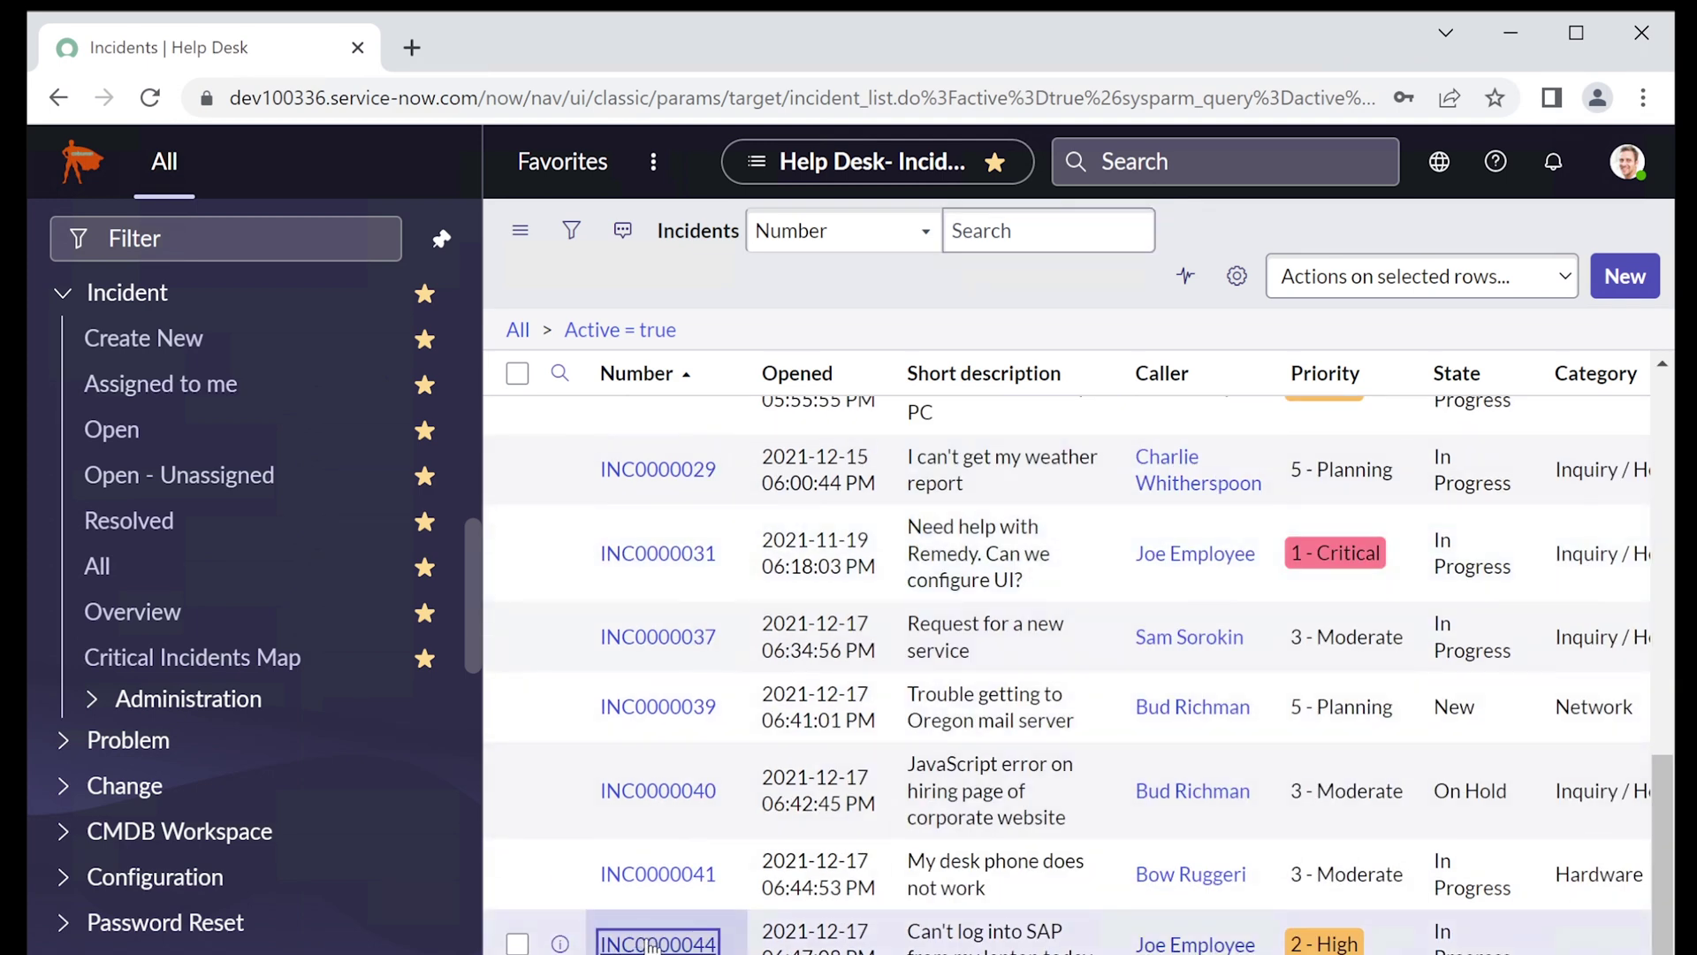
{"action": "scroll", "coordinate": [820, 899], "scroll_direction": "down", "scroll_amount": 3}
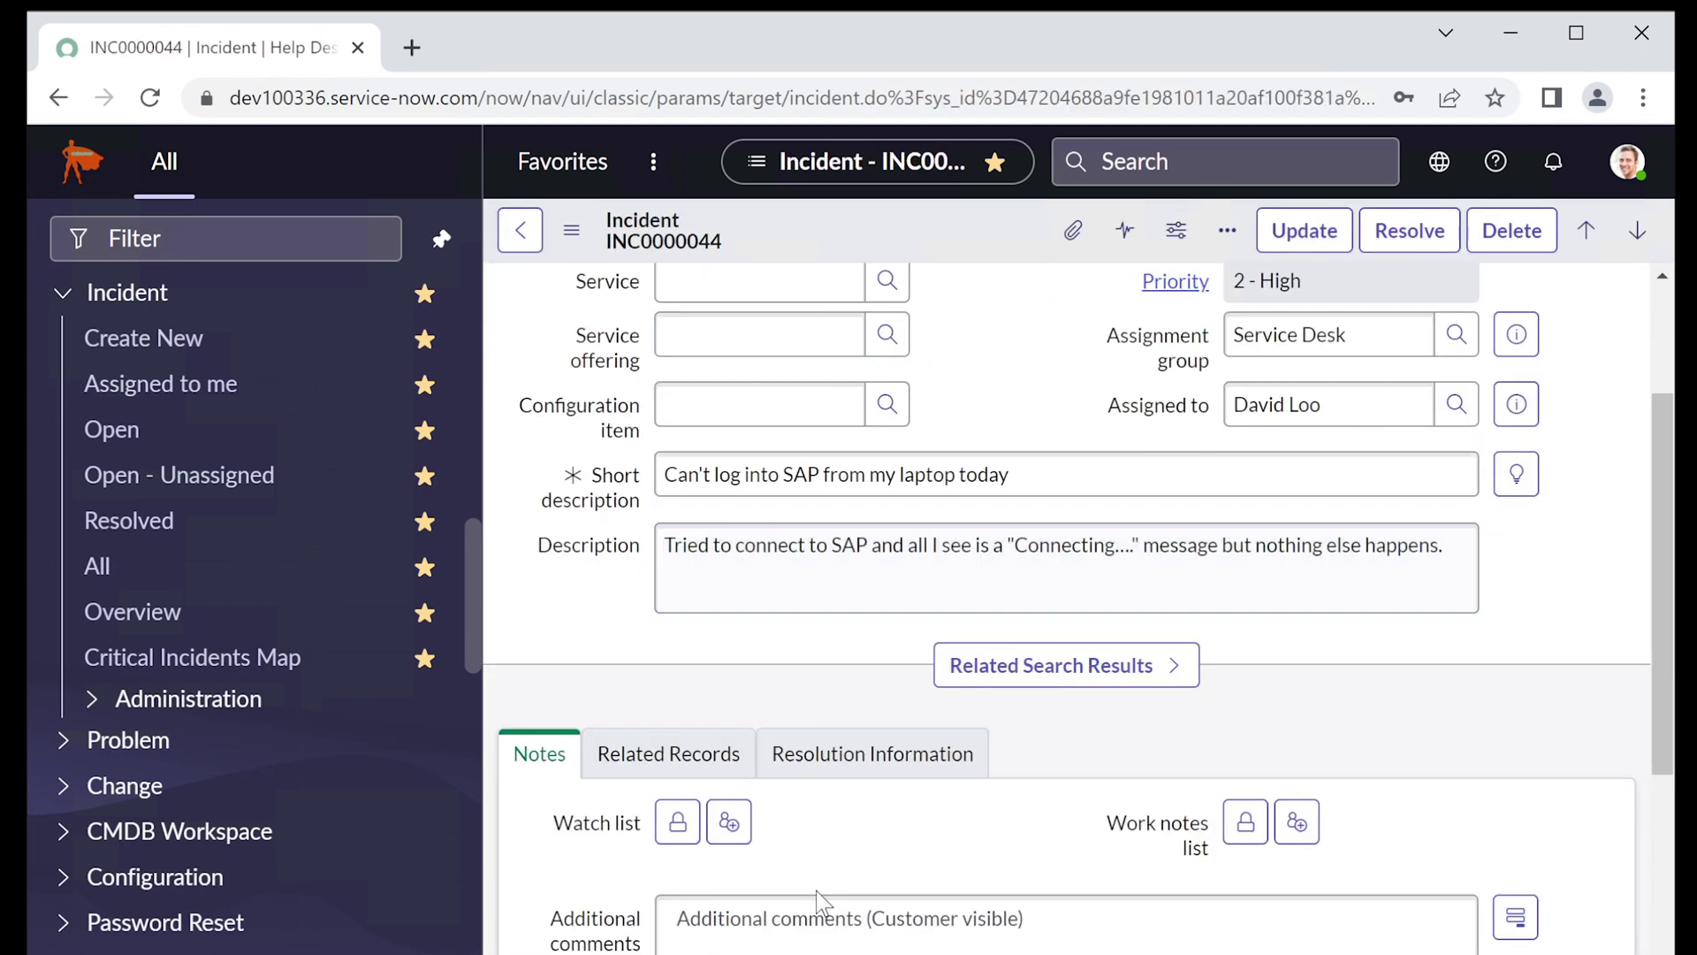
{"action": "left_click_drag", "start_coordinate": [663, 474], "coordinate": [1052, 491]}
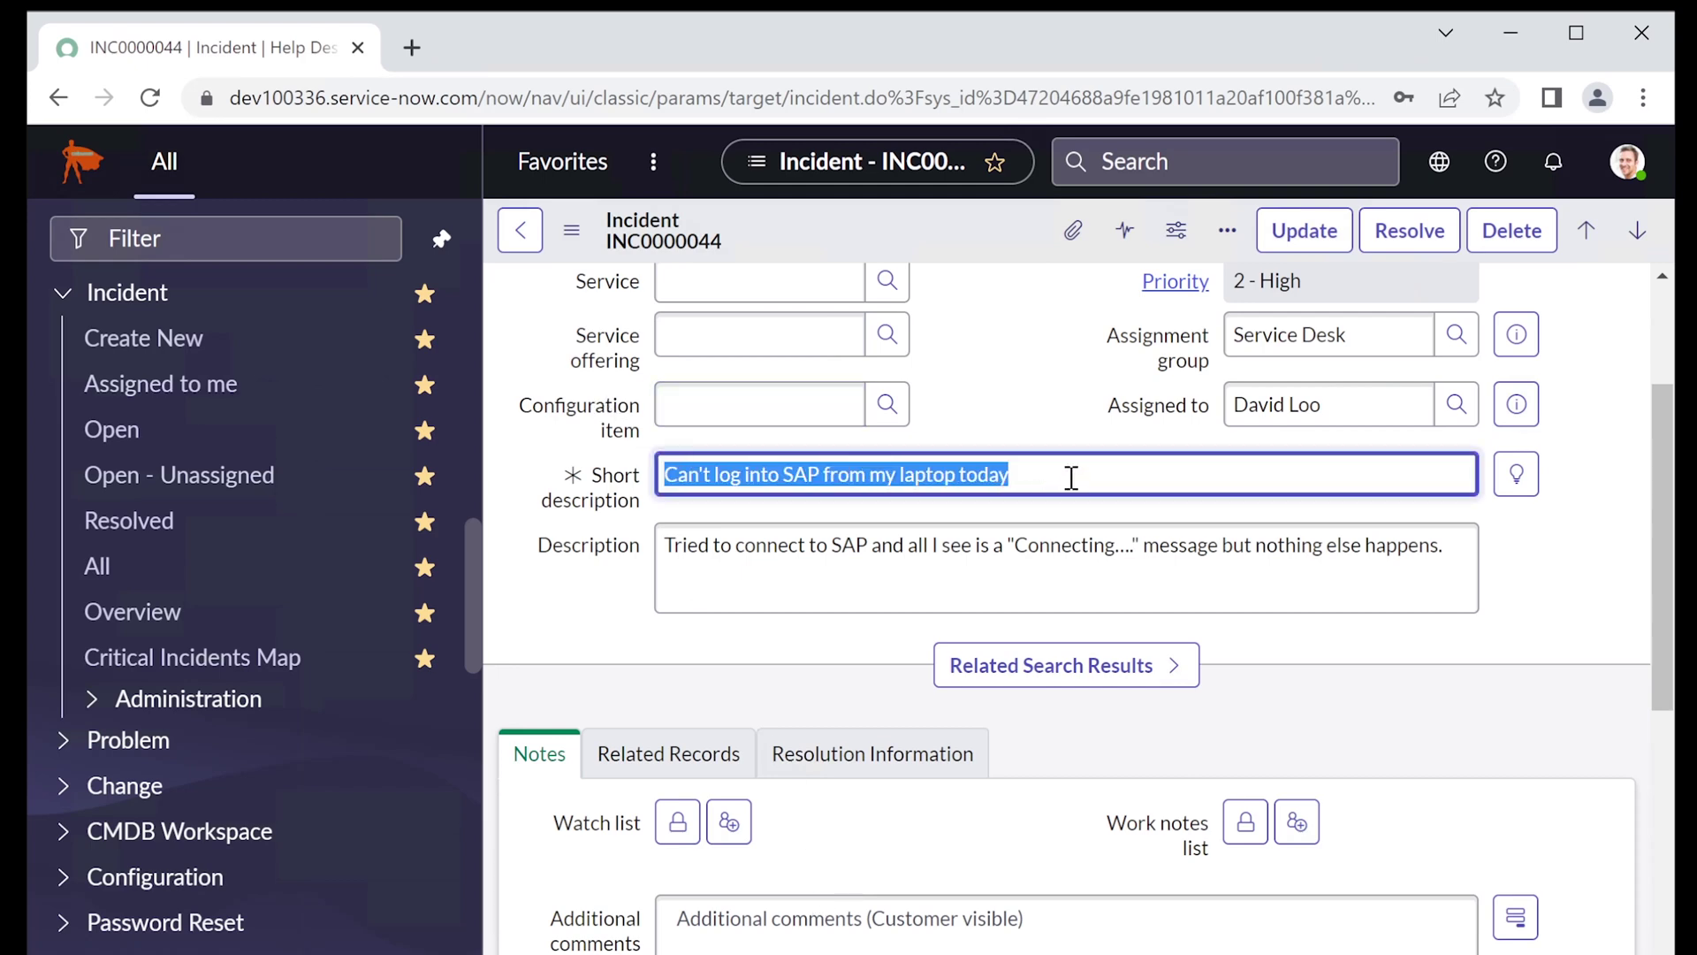
- Highlight the incident's description text, and within it the quoted "Connecting...." message
{"action": "scroll", "coordinate": [1016, 478], "scroll_direction": "down", "scroll_amount": 2}
{"action": "left_click_drag", "start_coordinate": [661, 405], "coordinate": [1456, 404]}
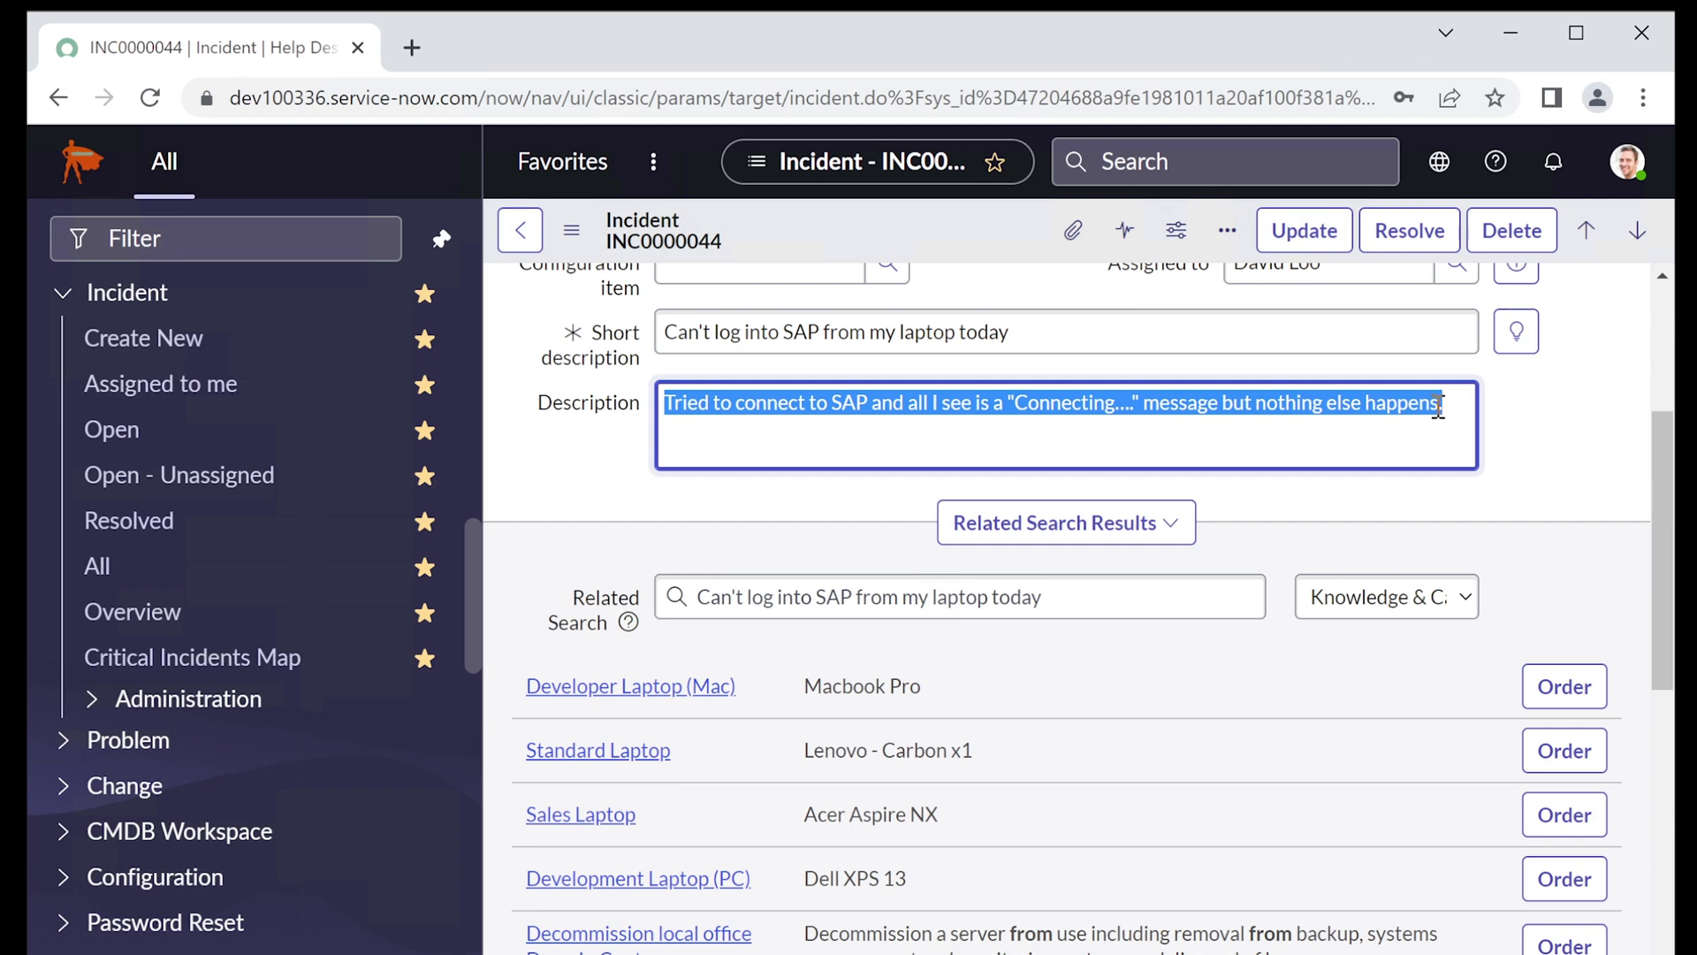
{"action": "left_click_drag", "start_coordinate": [856, 403], "coordinate": [1144, 393]}
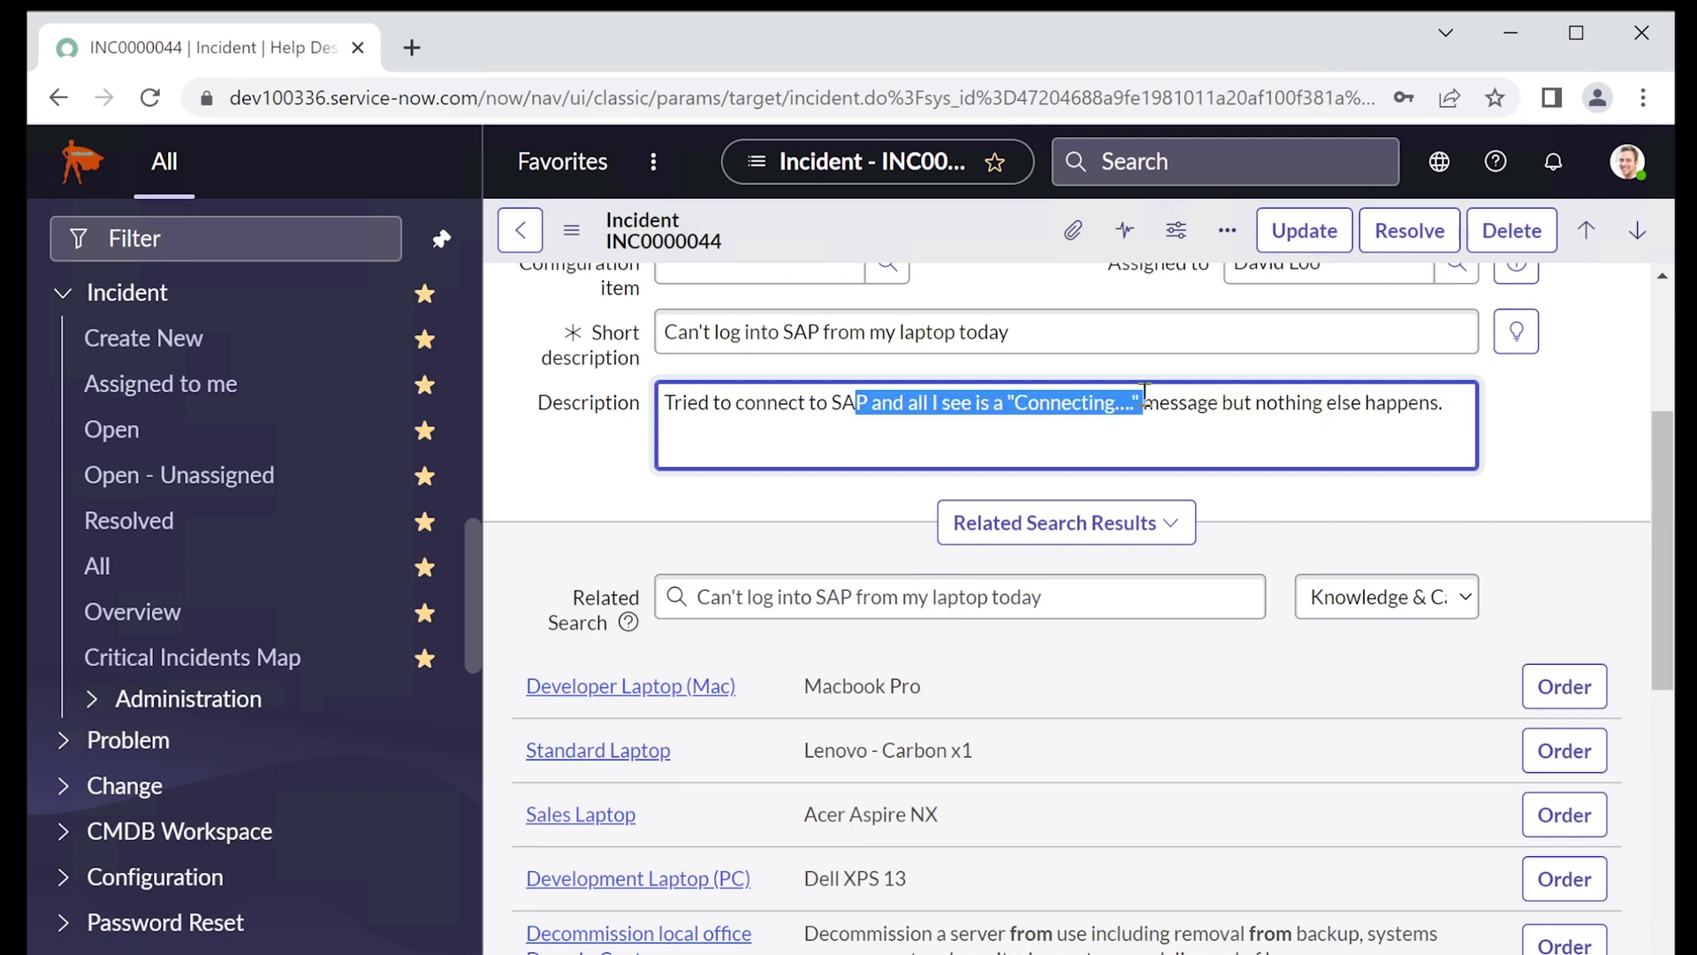
{"action": "left_click", "coordinate": [1138, 404]}
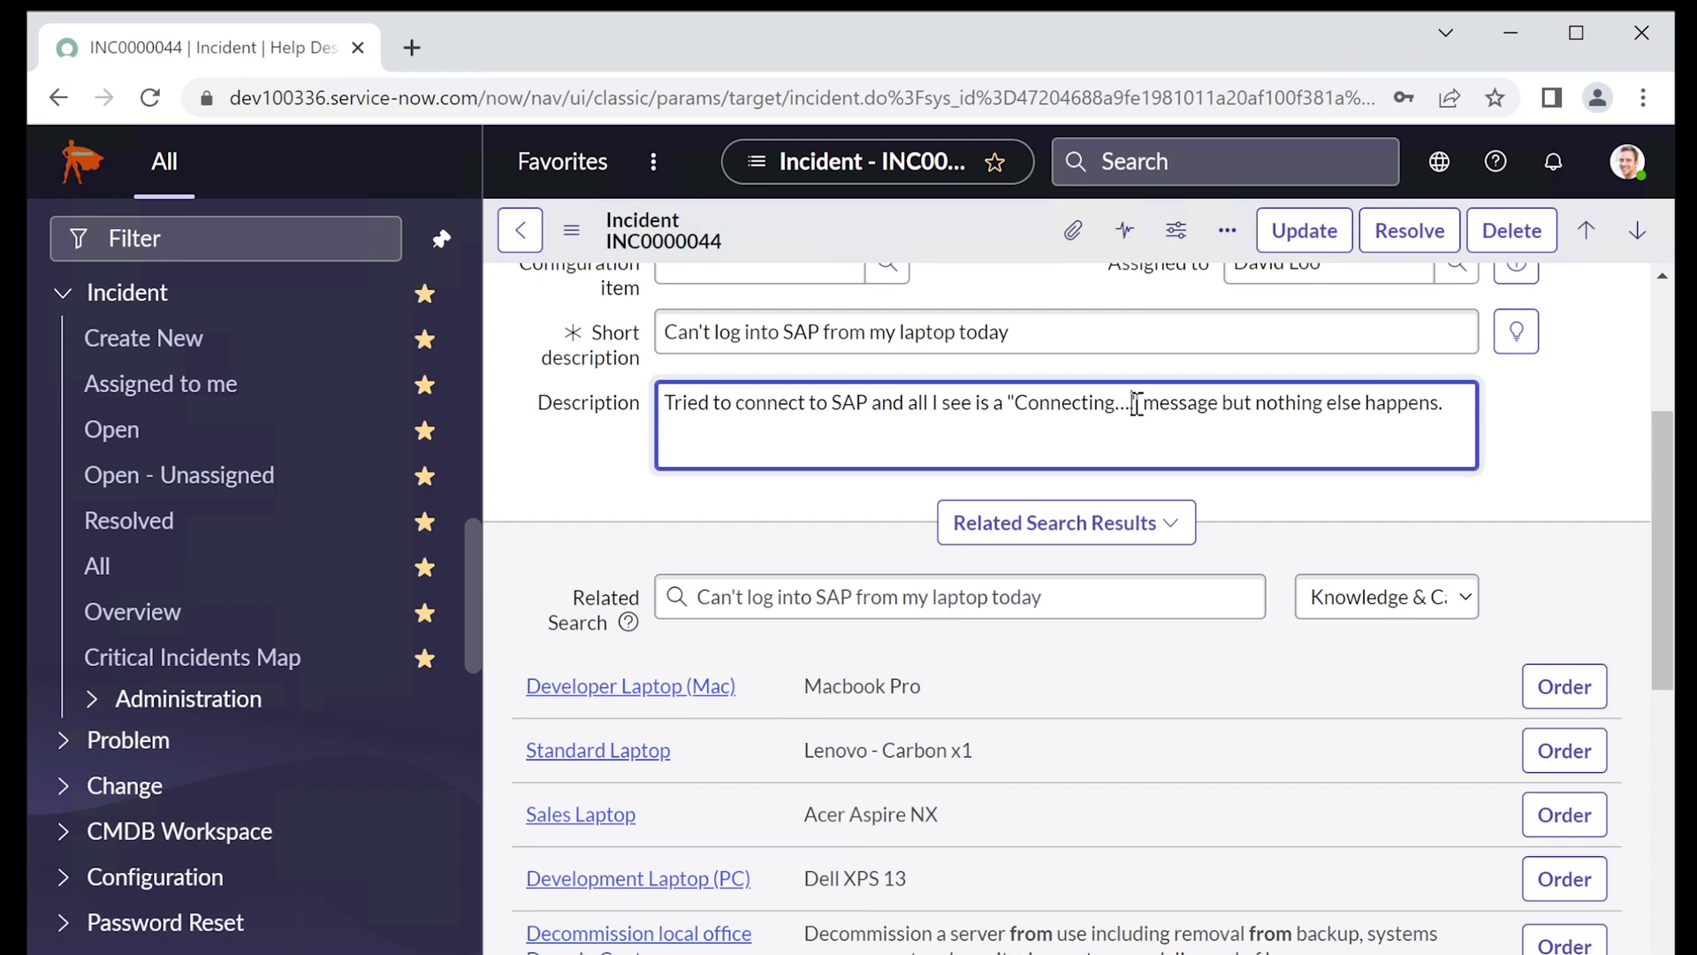
{"action": "left_click_drag", "start_coordinate": [1138, 404], "coordinate": [1014, 407]}
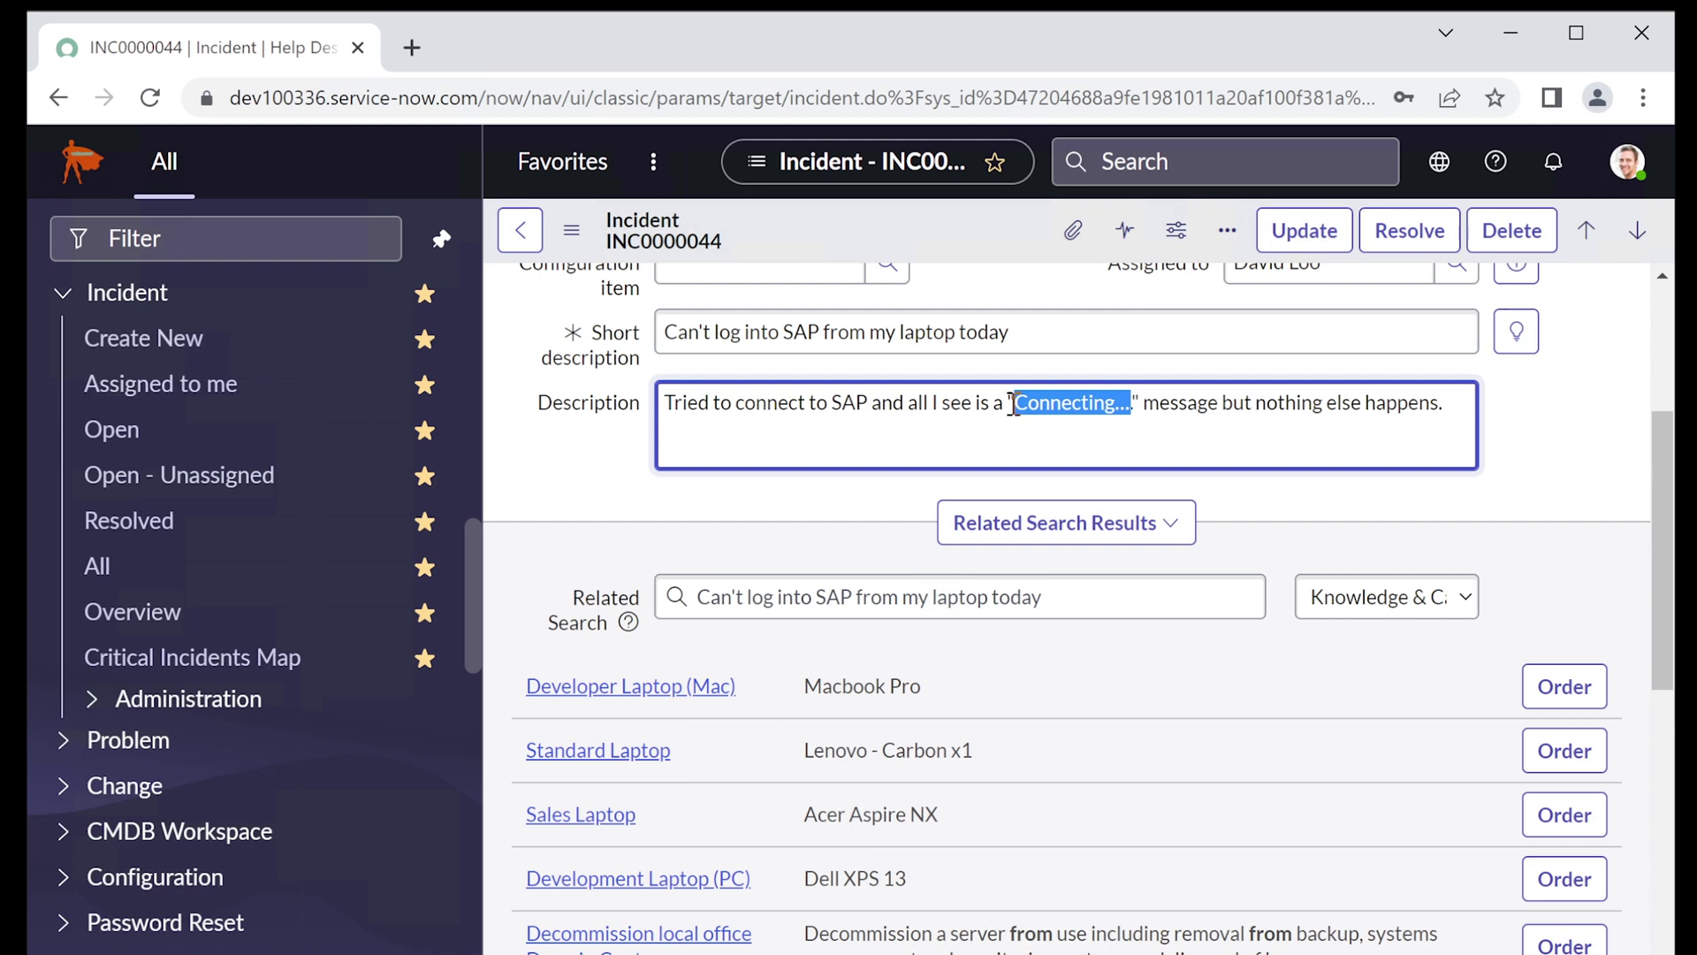
{"action": "left_click", "coordinate": [1018, 400]}
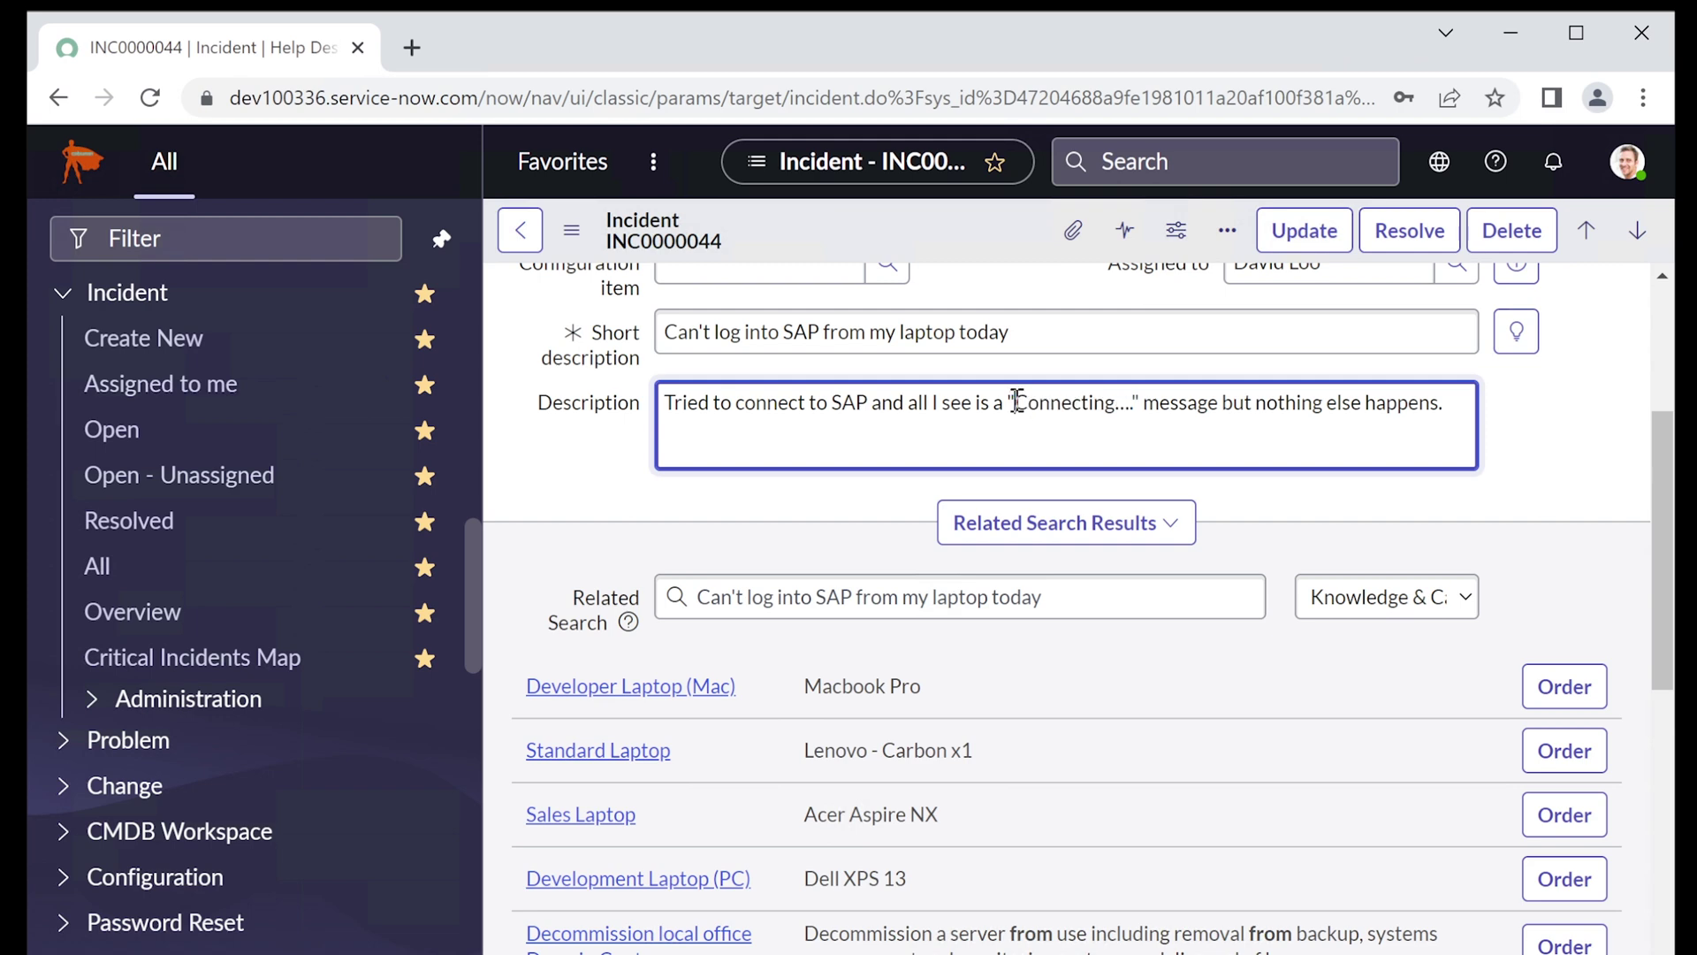
{"action": "left_click_drag", "start_coordinate": [1018, 400], "coordinate": [1133, 397]}
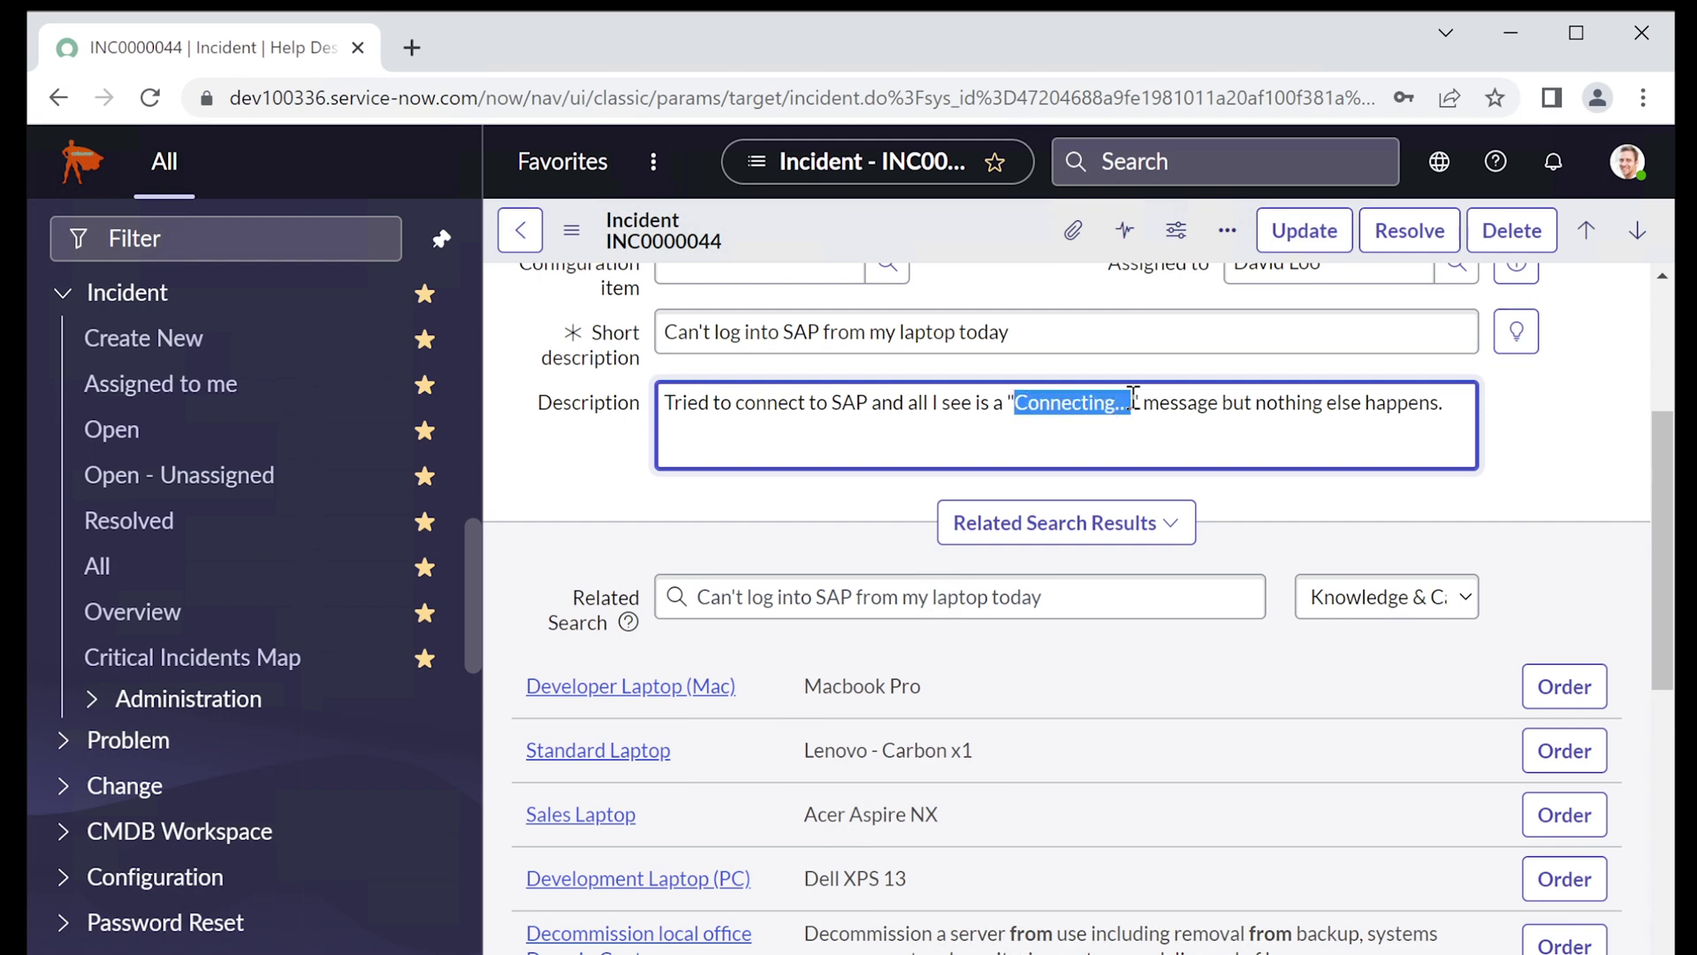
{"action": "left_click", "coordinate": [1149, 405]}
- Open the uploaded SAP Business One login screenshot from the incident's activities for a larger view
{"action": "scroll", "coordinate": [1149, 416], "scroll_direction": "down", "scroll_amount": 8}
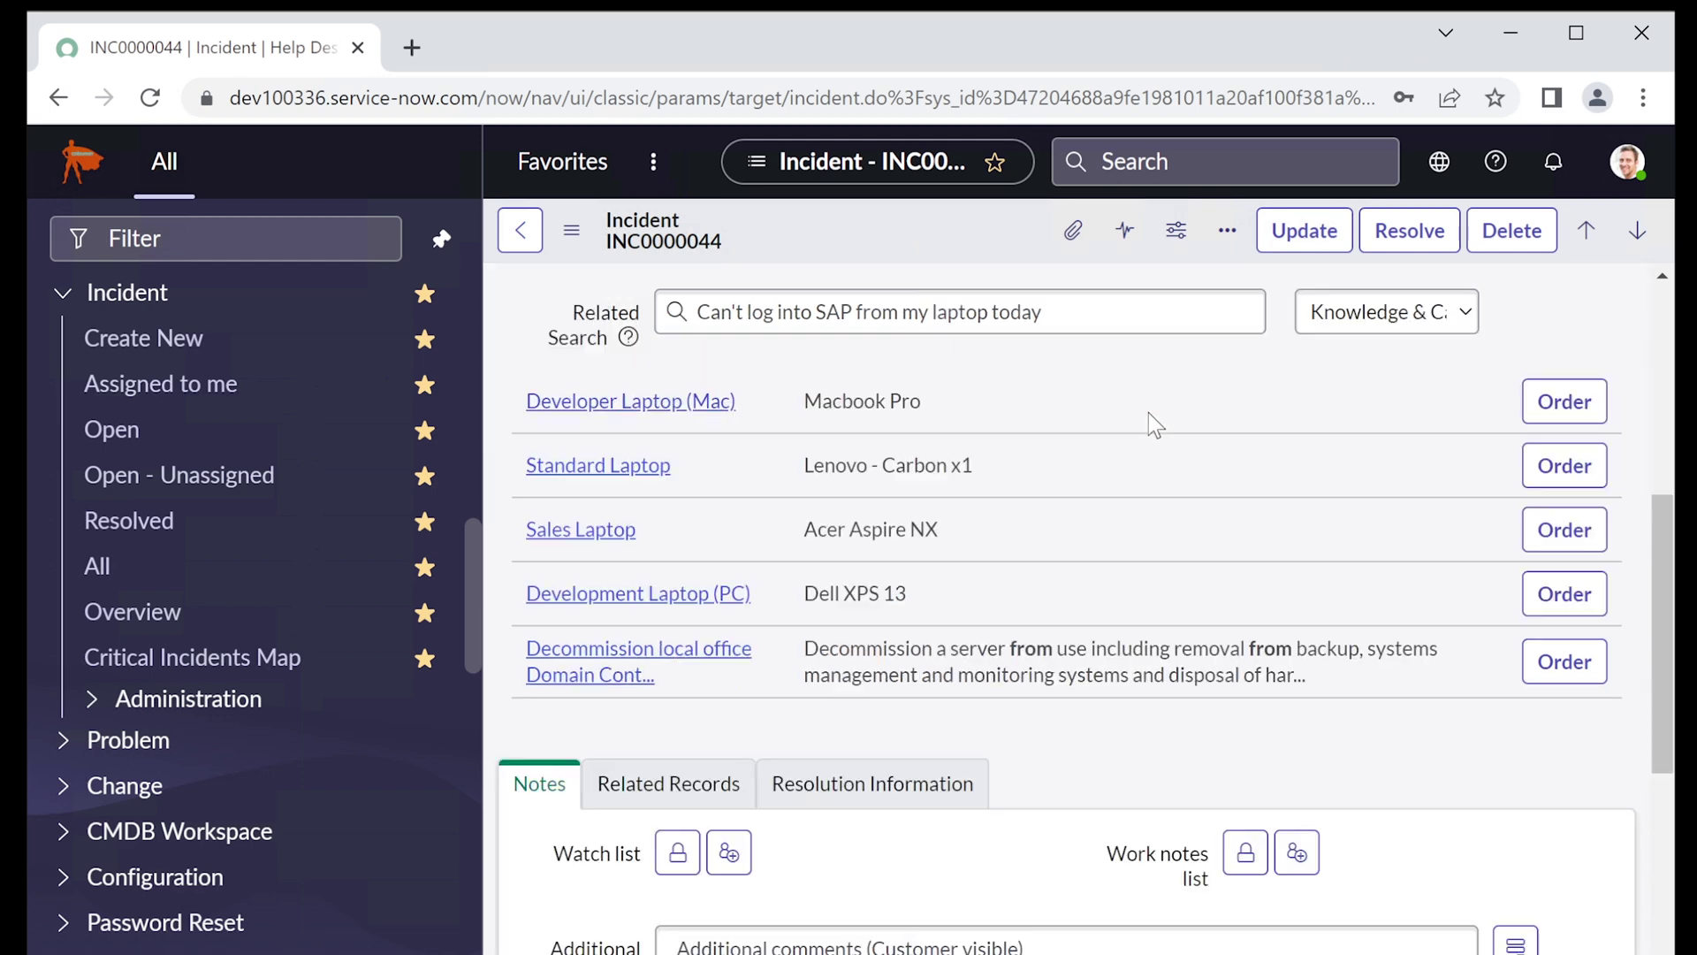
{"action": "scroll", "coordinate": [1149, 411], "scroll_direction": "down", "scroll_amount": 2}
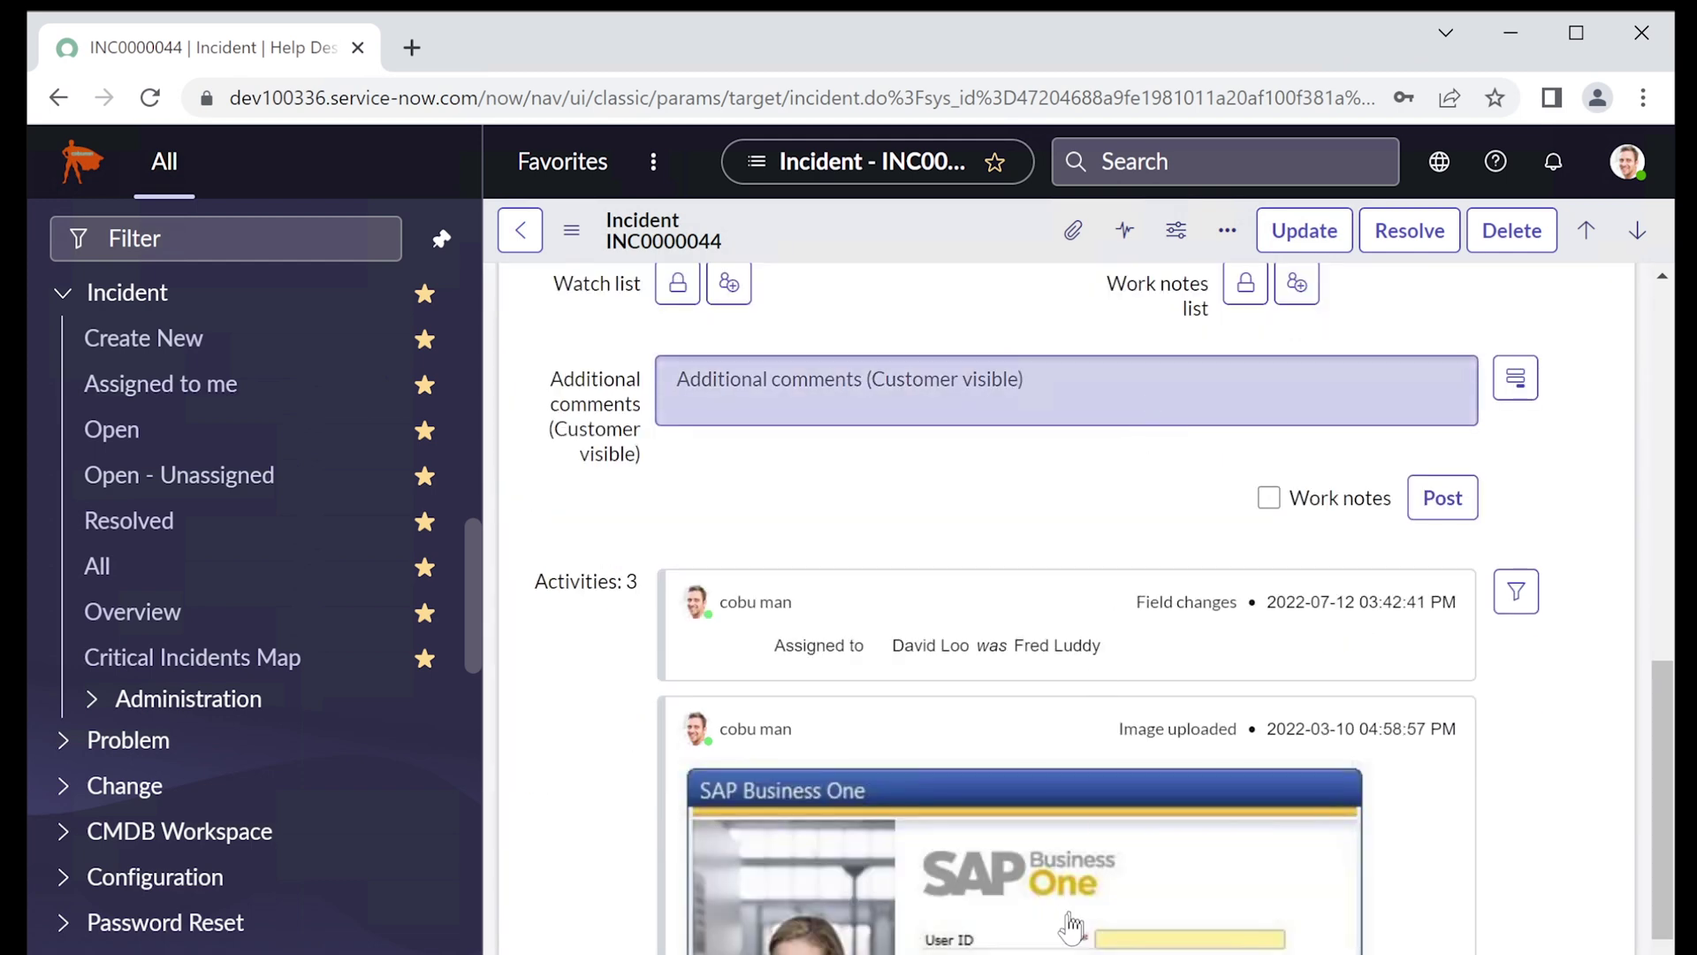
{"action": "scroll", "coordinate": [976, 762], "scroll_direction": "down", "scroll_amount": 5}
{"action": "scroll", "coordinate": [964, 707], "scroll_direction": "up", "scroll_amount": 2}
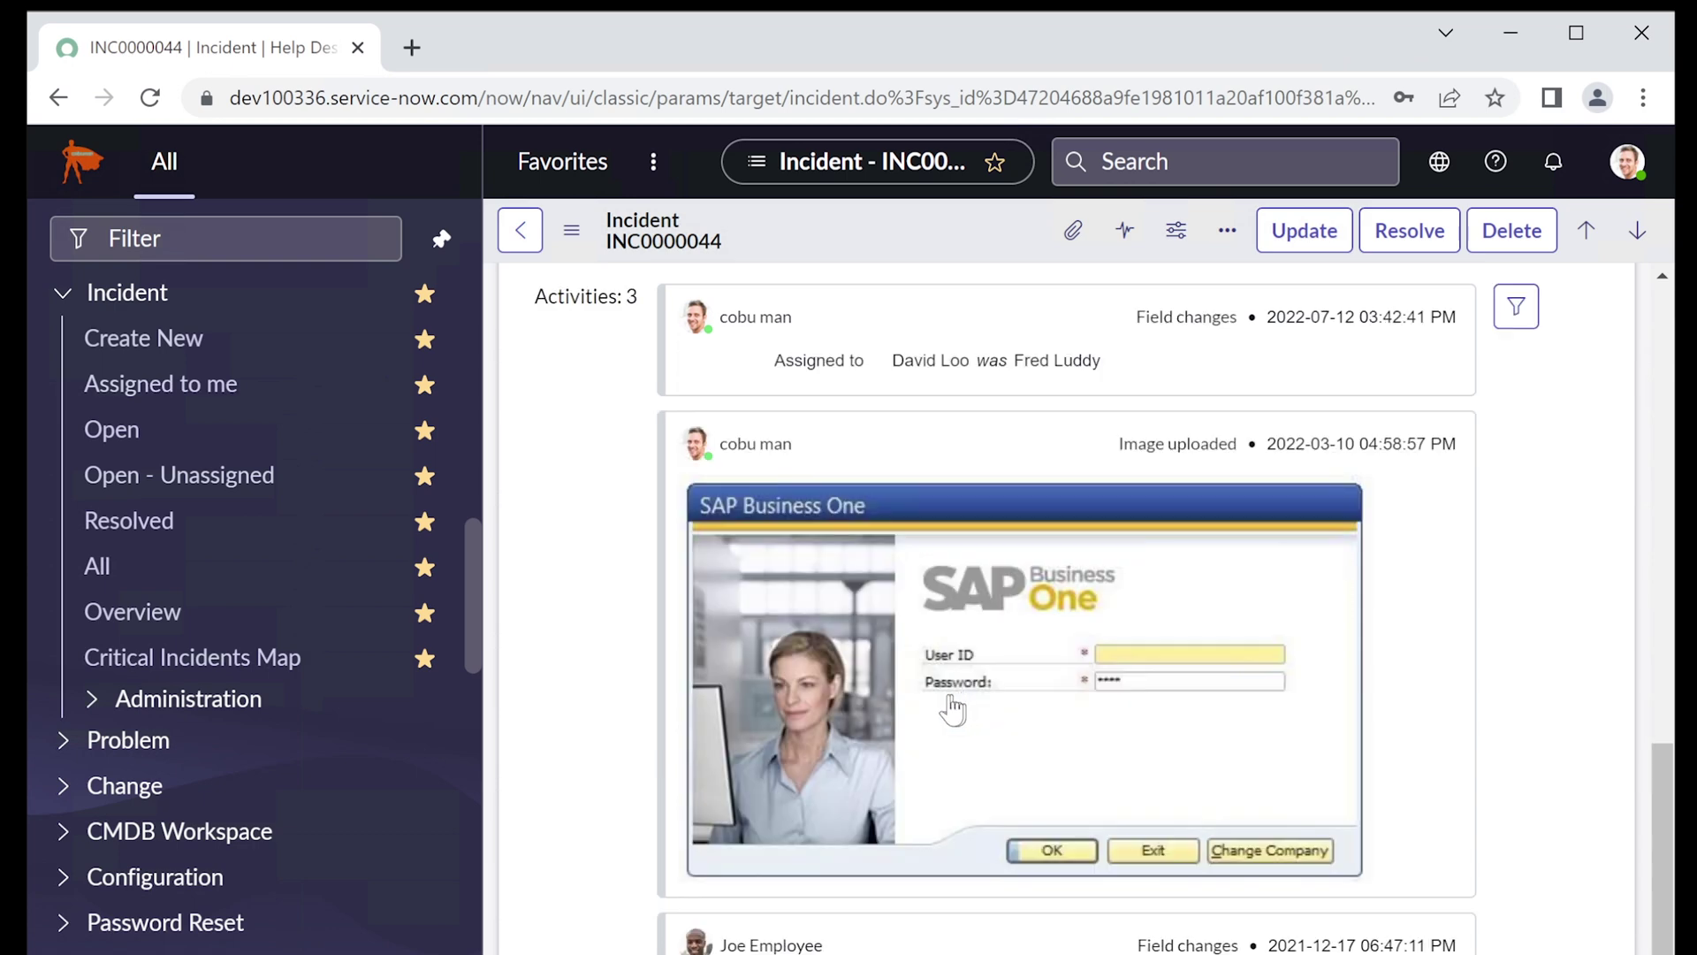
{"action": "left_click", "coordinate": [923, 694]}
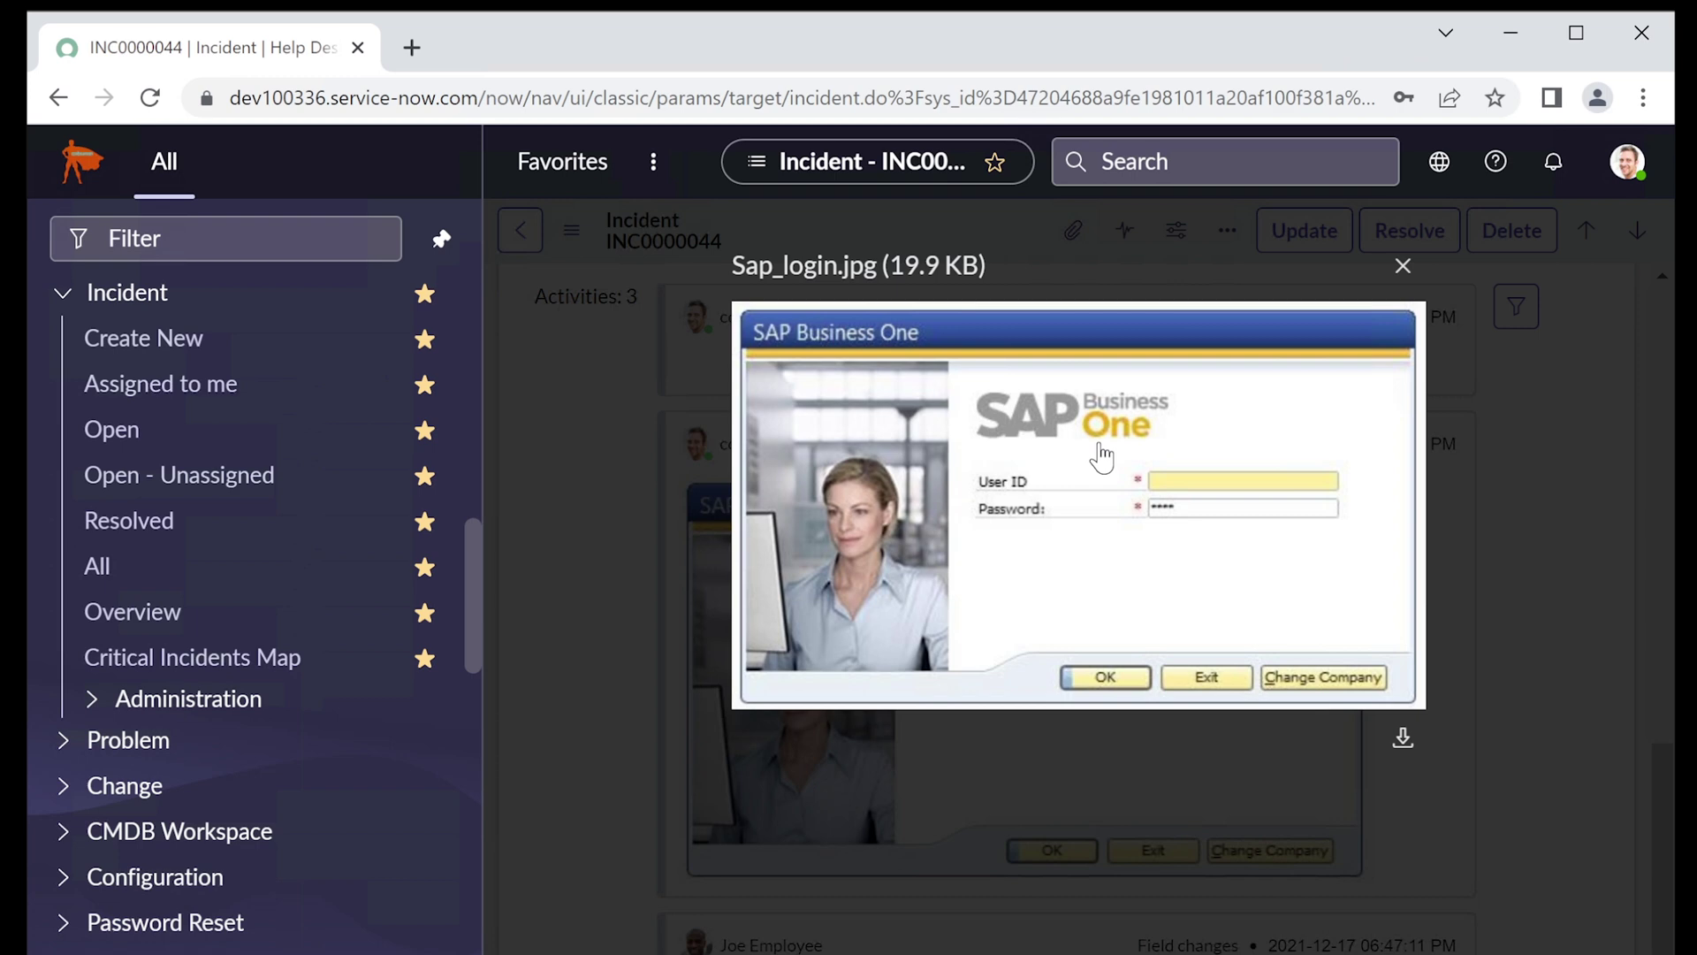
- Open Google in a new browser tab and search for "sap gui"
{"action": "left_click", "coordinate": [412, 48]}
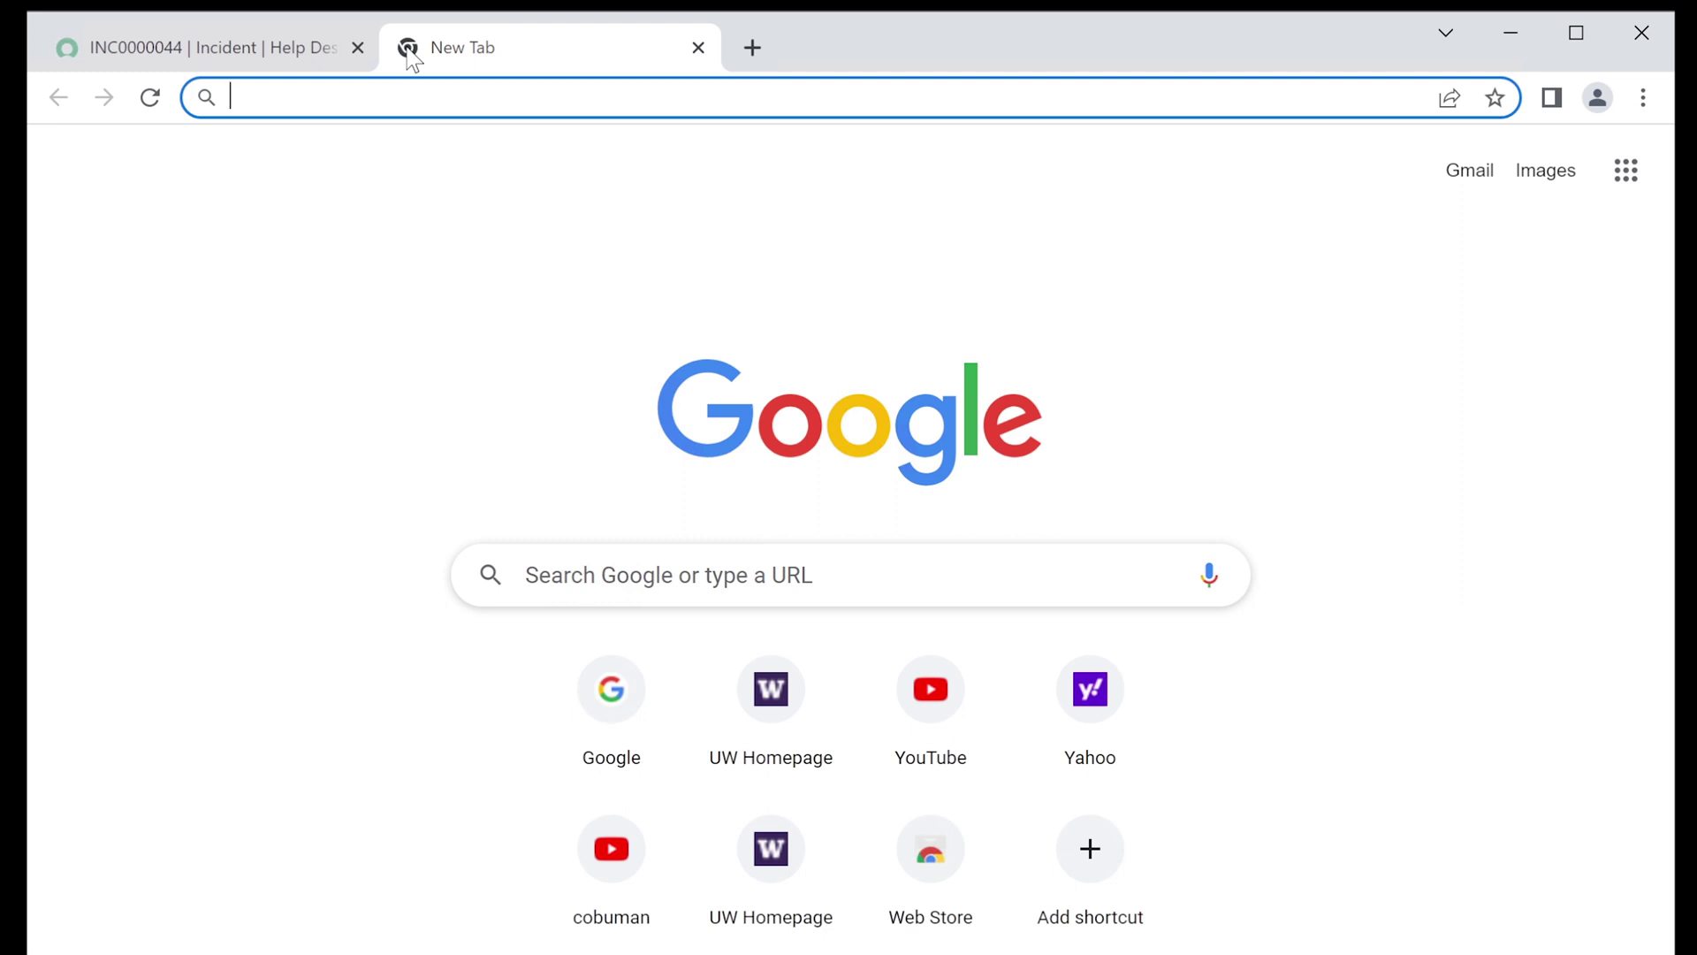
{"action": "type", "text": "g"}
{"action": "key", "text": "Return"}
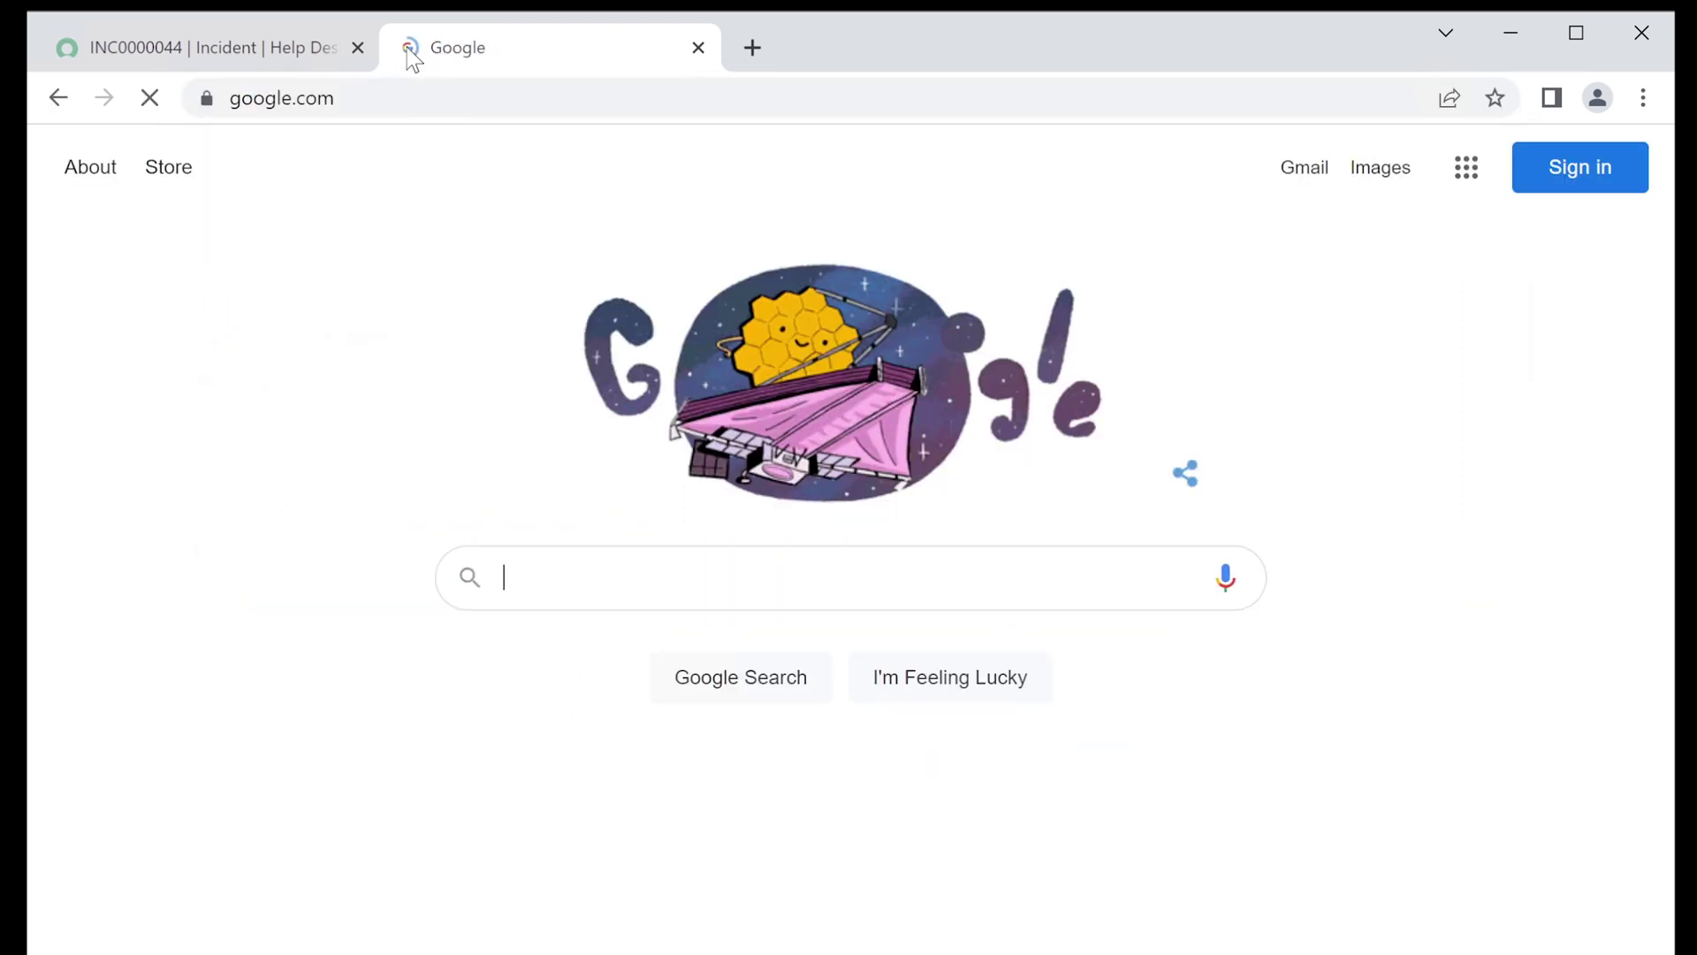
{"action": "type", "text": "sapu g"}
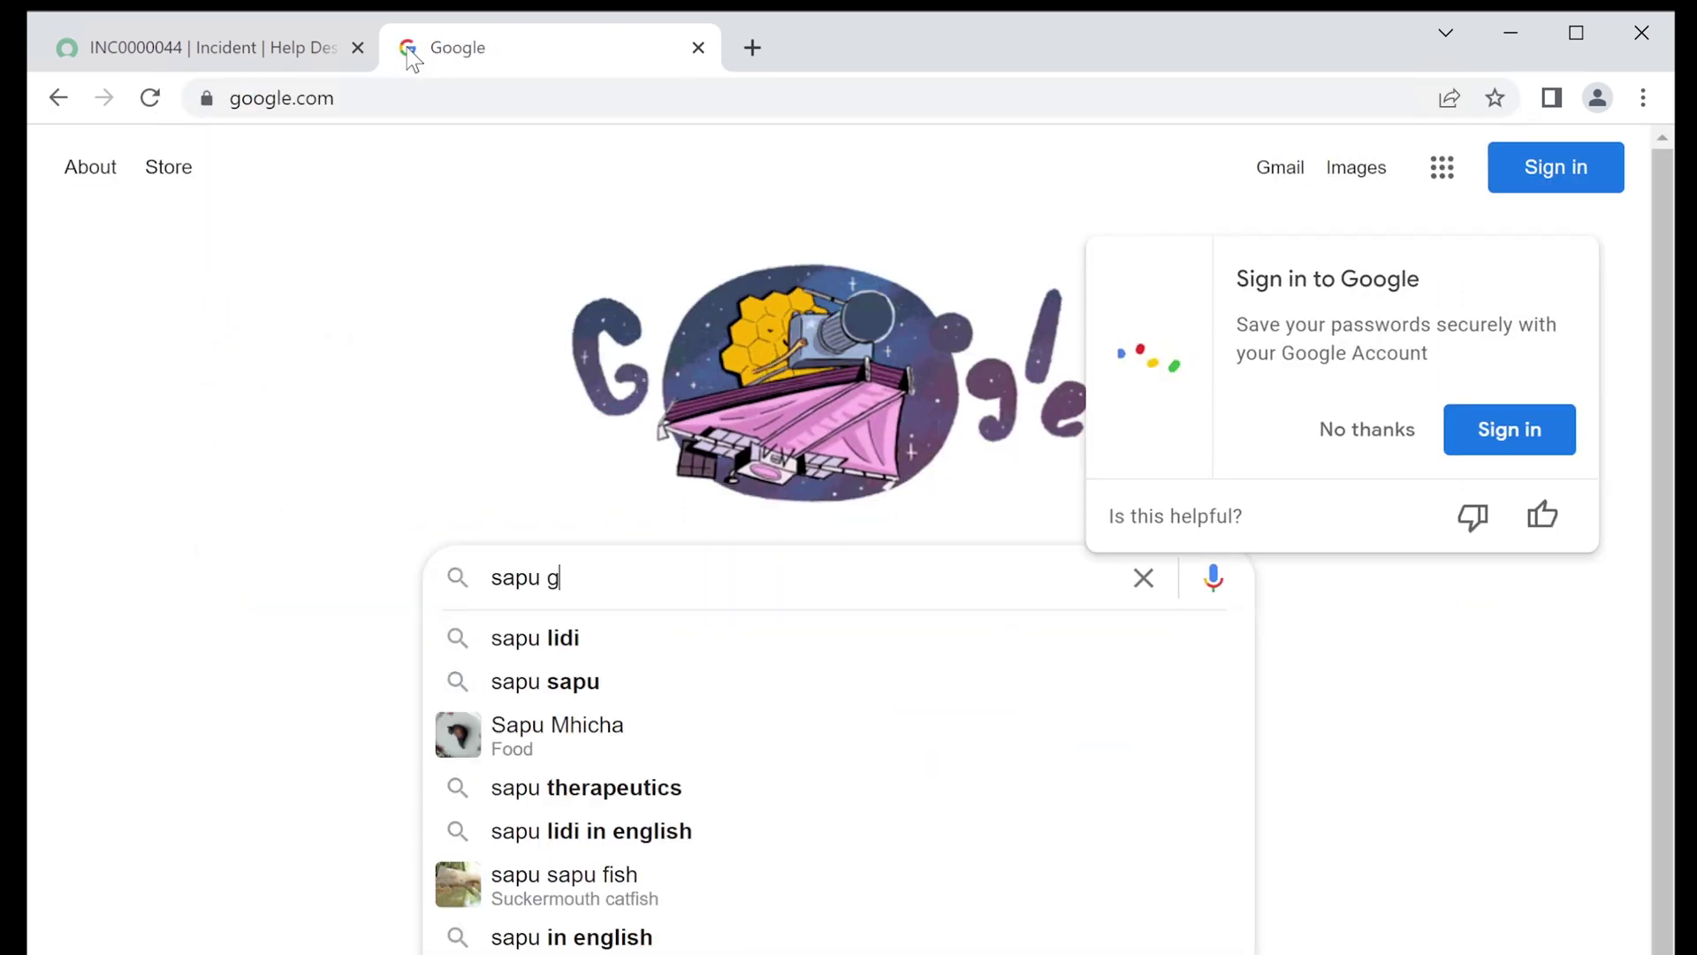
{"action": "key", "text": "BackSpace"}
{"action": "key", "text": "BackSpace"}
{"action": "key", "text": "BackSpace"}
{"action": "type", "text": "gui"}
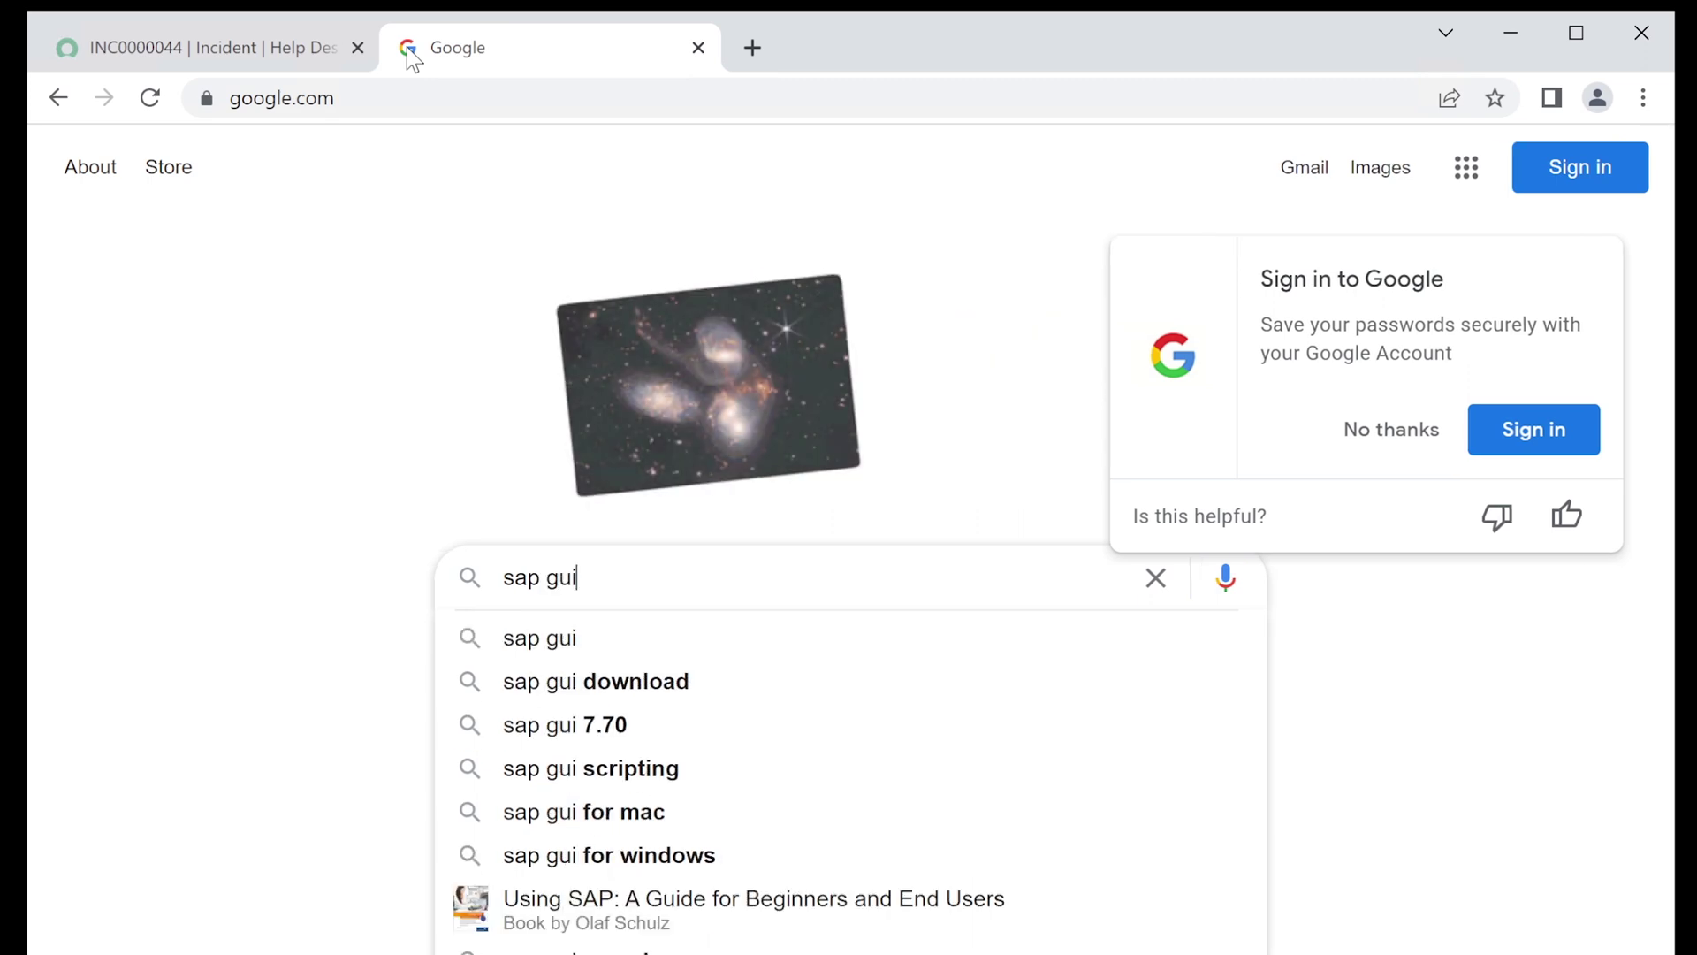
{"action": "key", "text": "Return"}
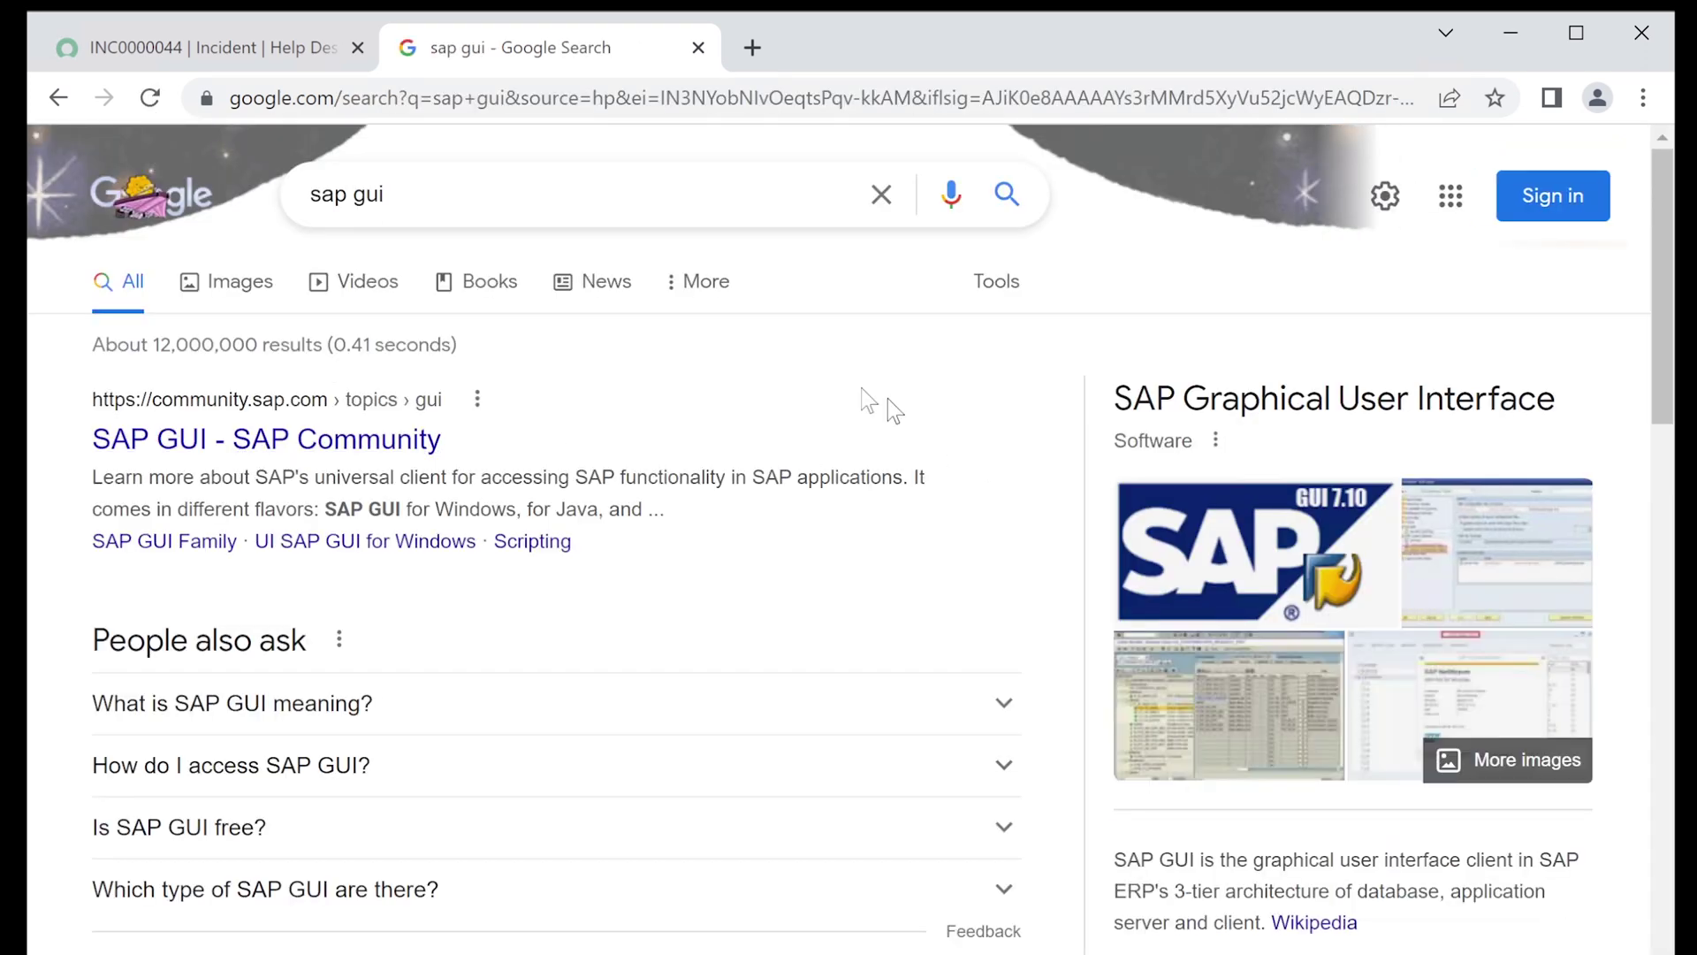
- Show the image results for the search and preview several SAP GUI screenshots, ending with "Opening Development Objects in the SAP GUI"
{"action": "left_click", "coordinate": [255, 290]}
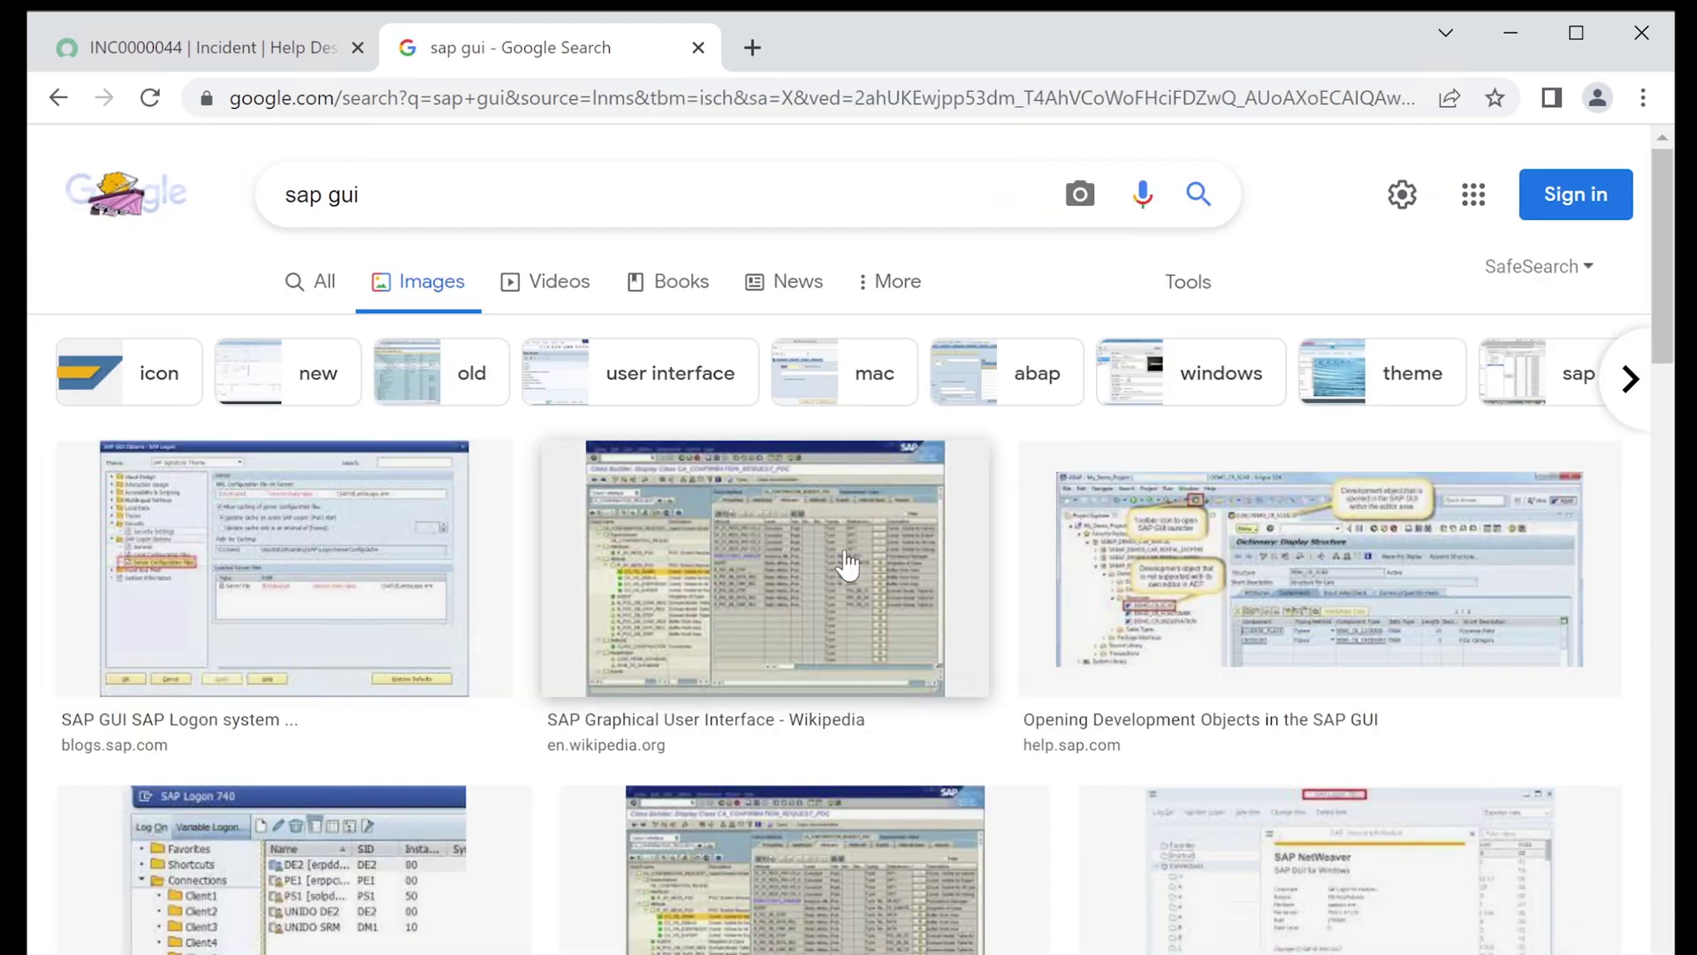
{"action": "left_click", "coordinate": [846, 564]}
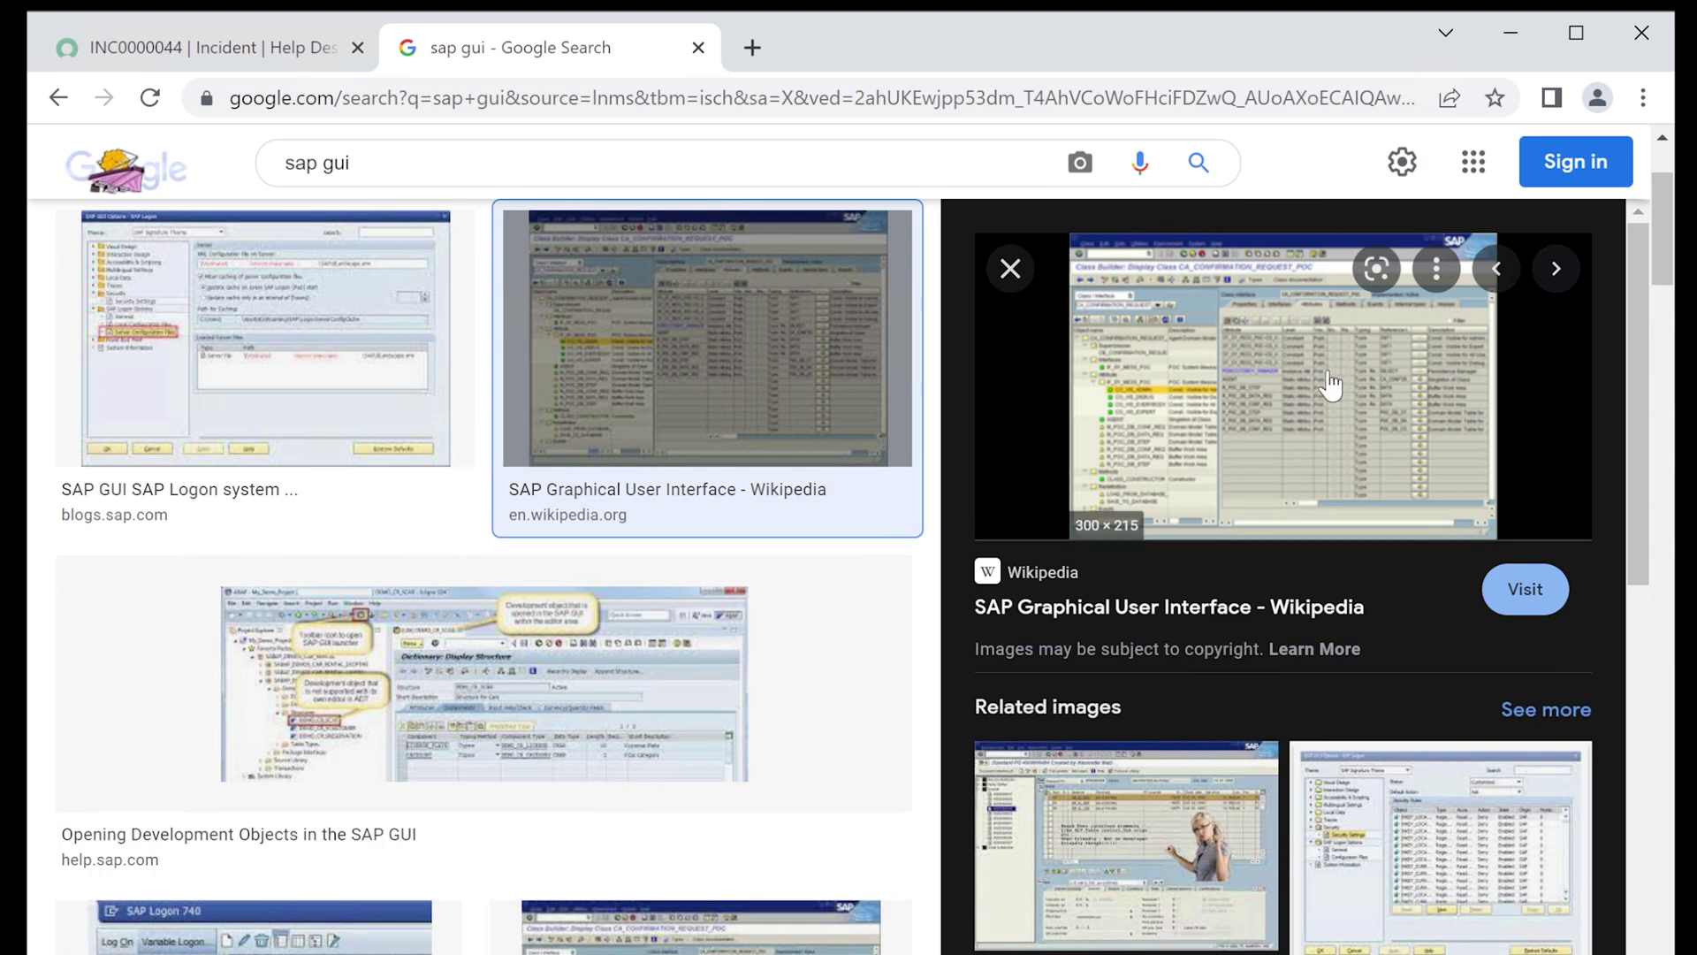
{"action": "left_click", "coordinate": [289, 406]}
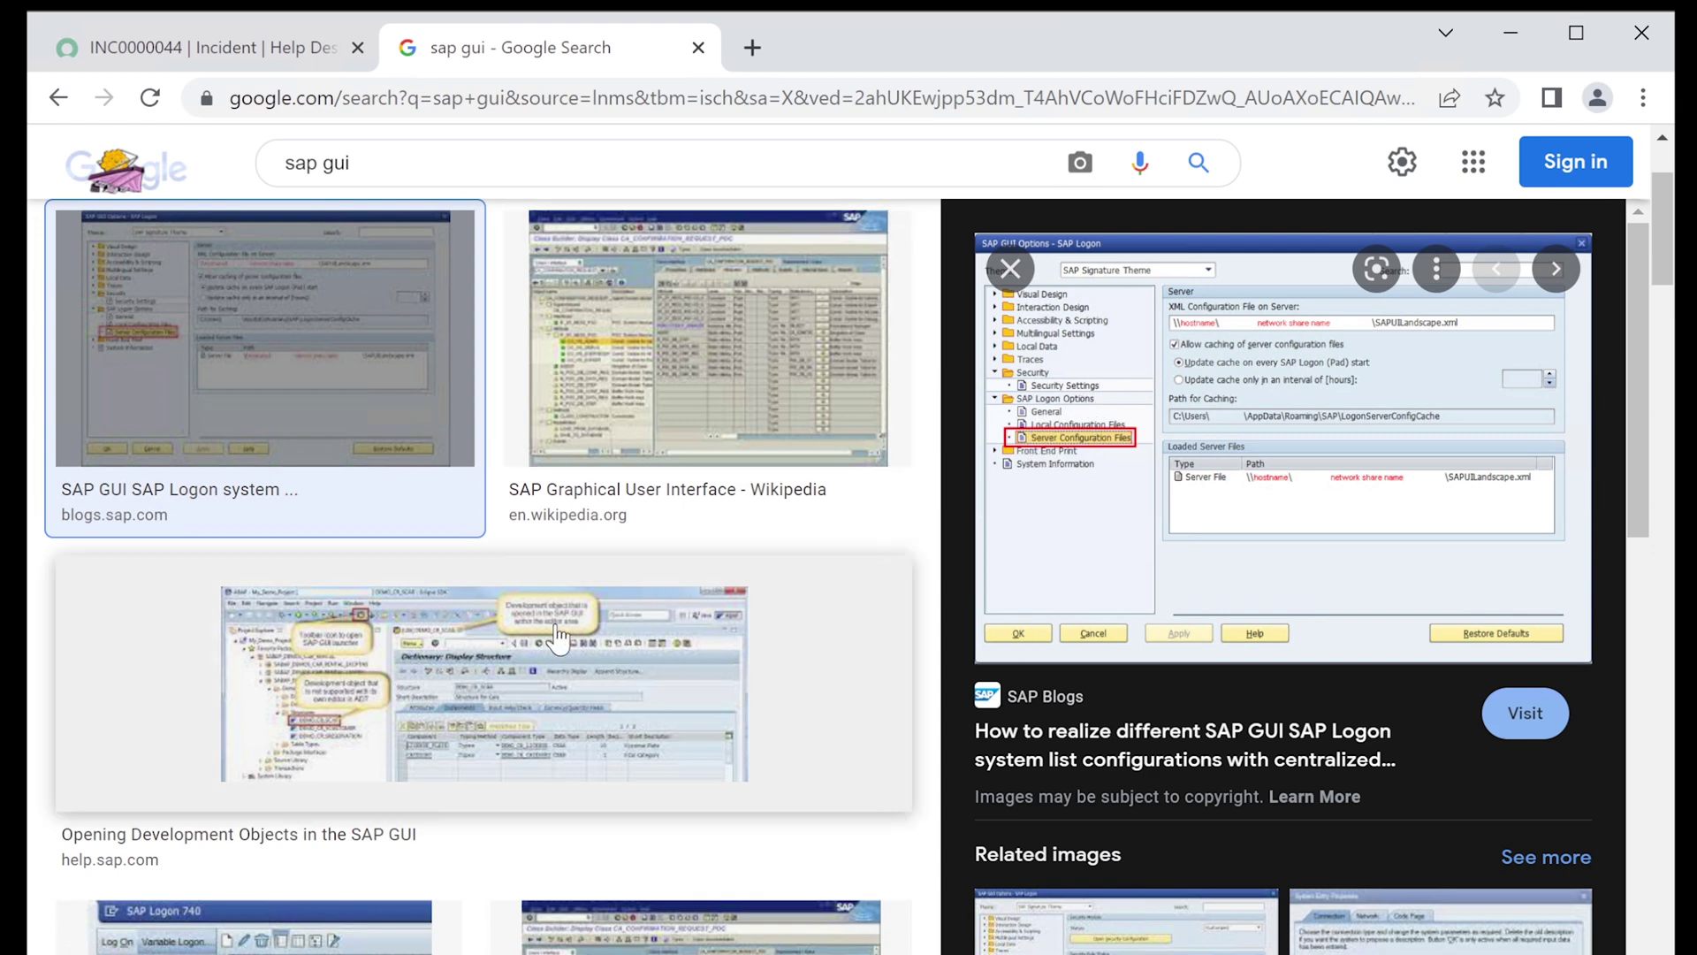
{"action": "scroll", "coordinate": [557, 636], "scroll_direction": "down", "scroll_amount": 2}
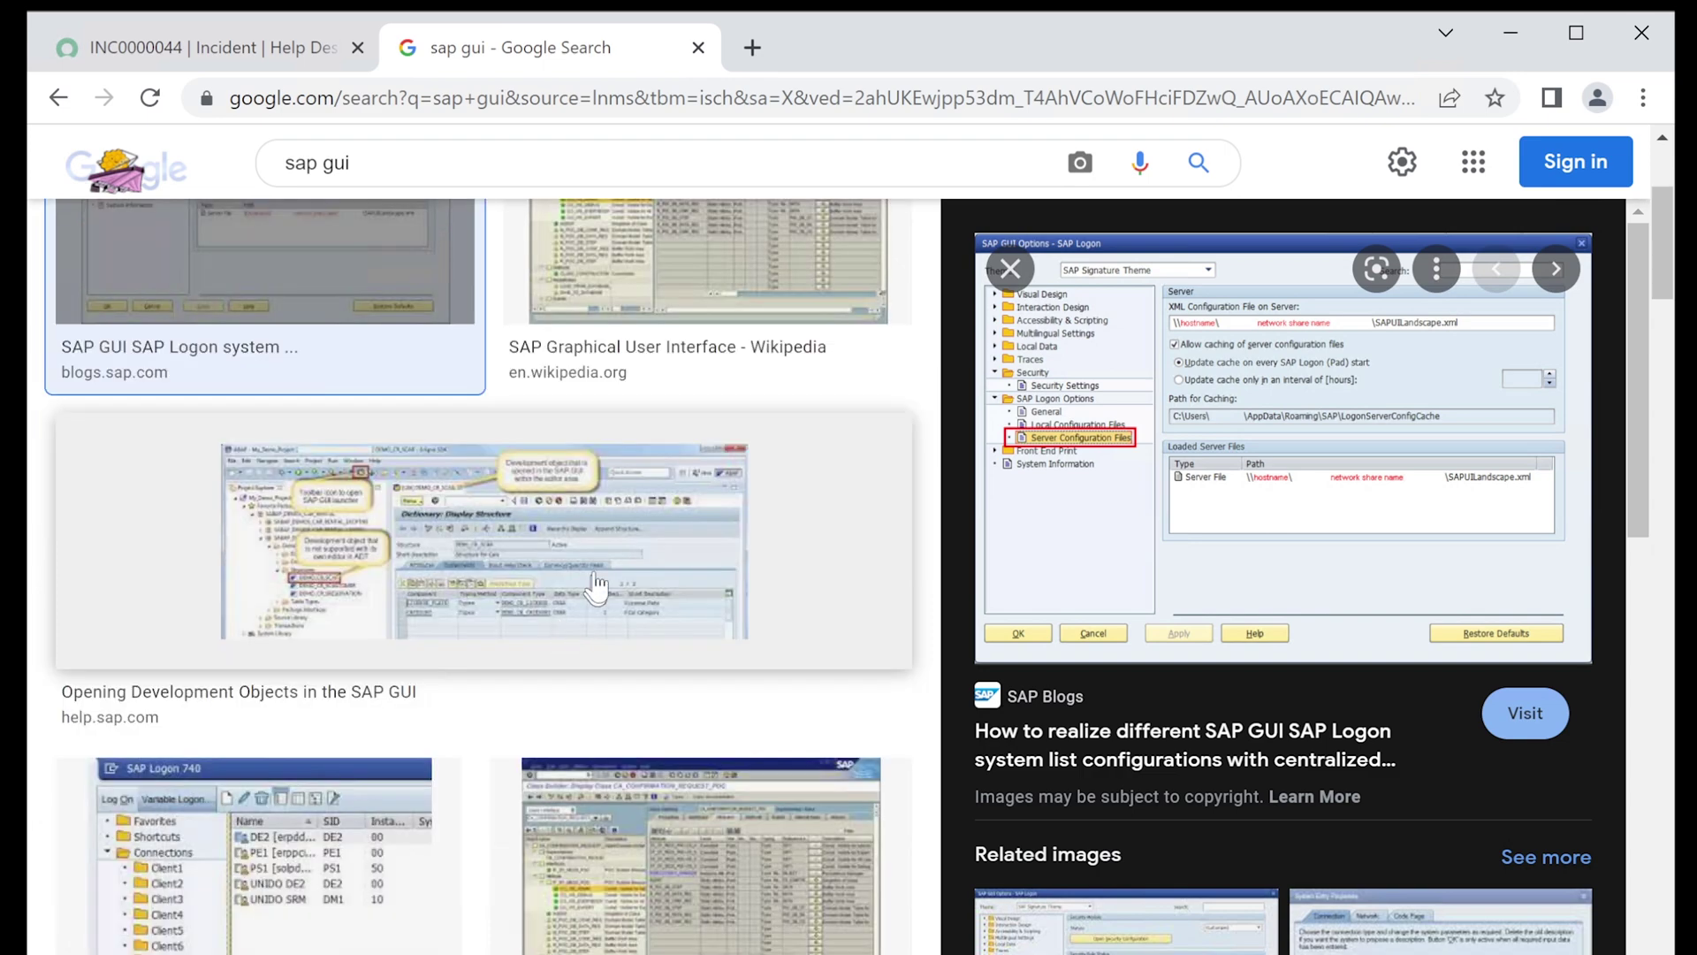
{"action": "left_click", "coordinate": [719, 884]}
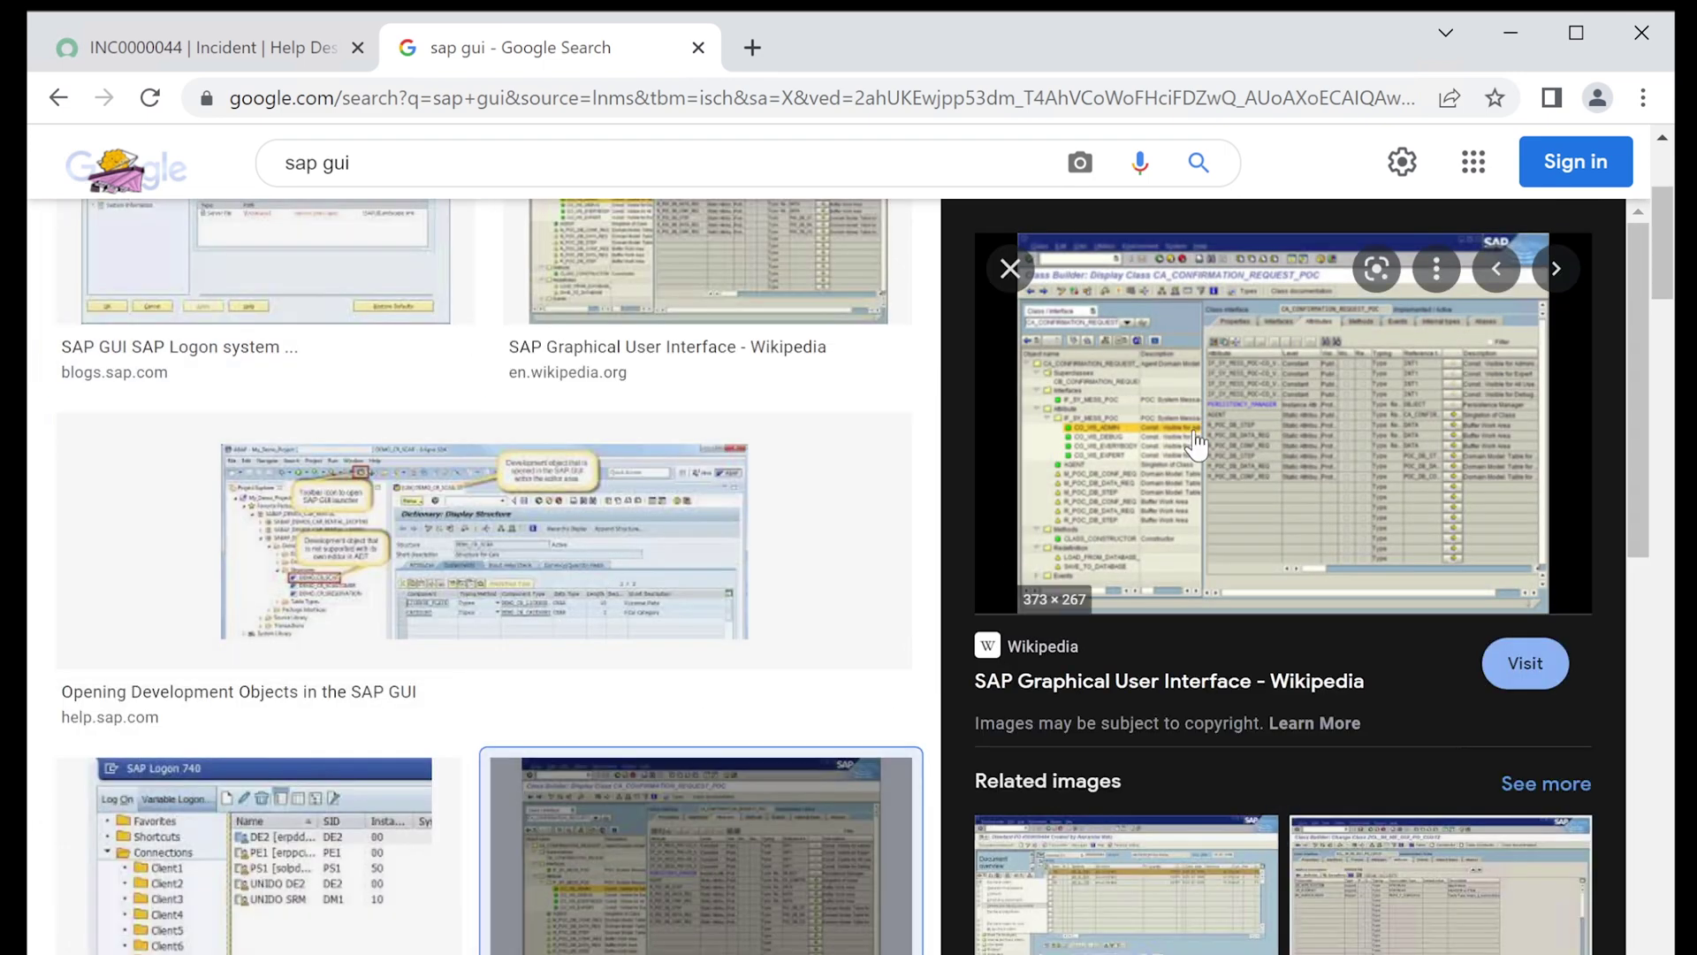
{"action": "left_click", "coordinate": [604, 527]}
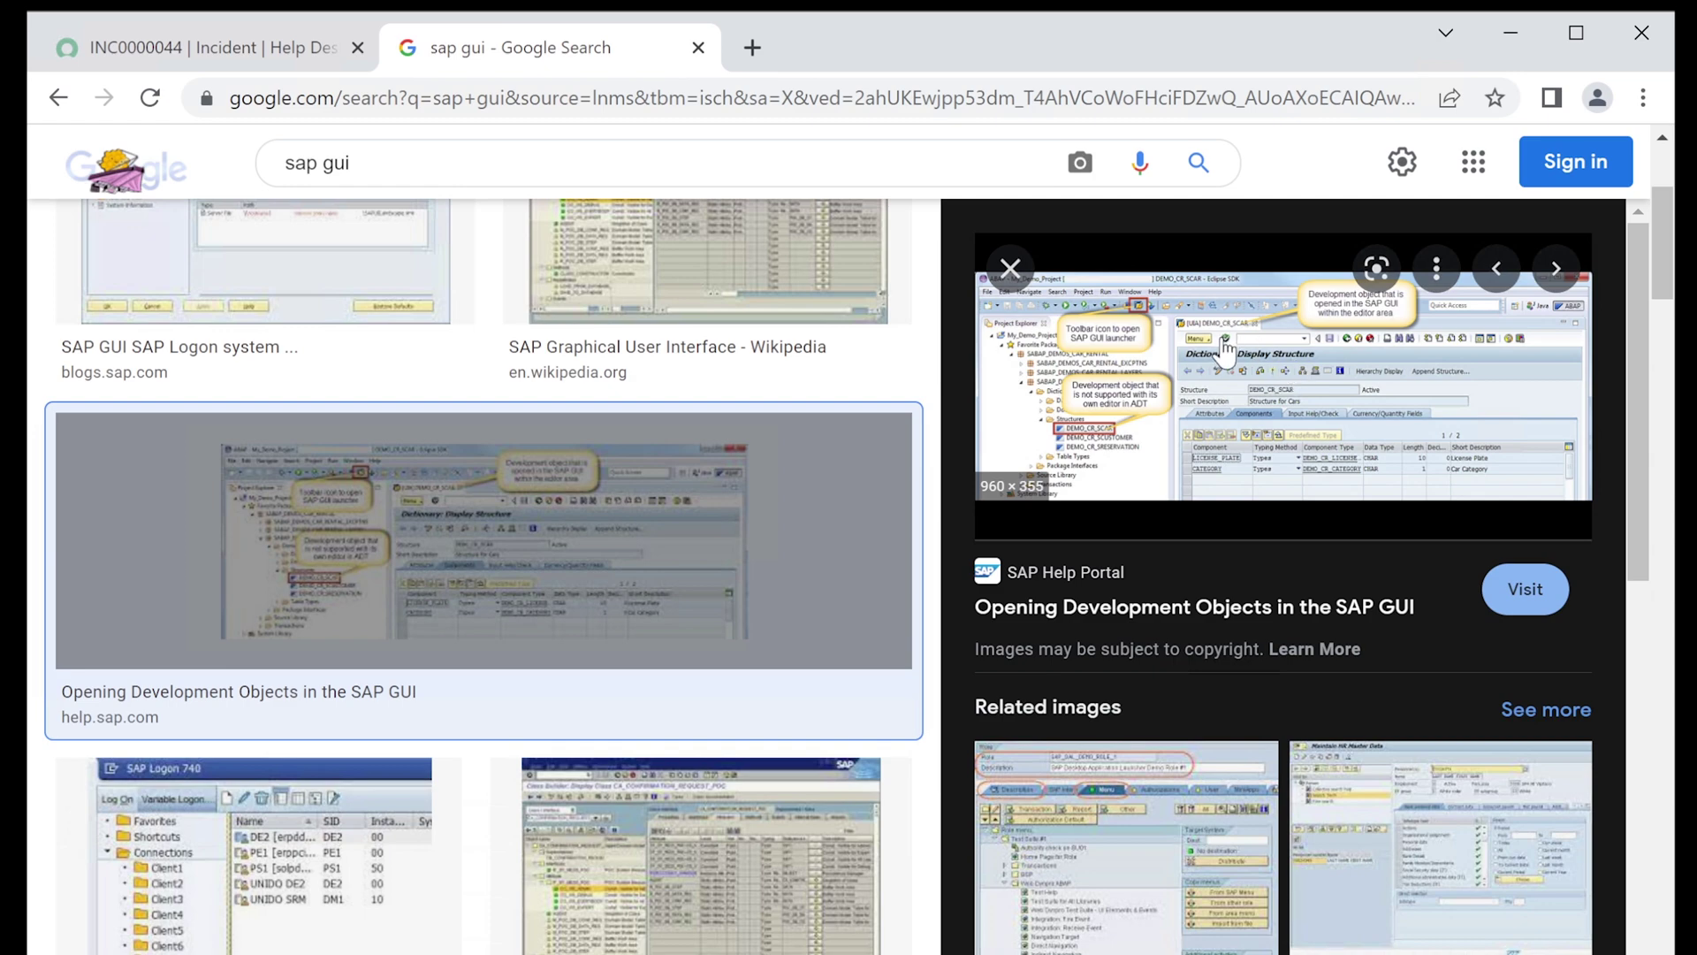
- Return to incident INC0000044, close the enlarged screenshot and highlight "Connecting...." in the description
{"action": "left_click", "coordinate": [173, 44]}
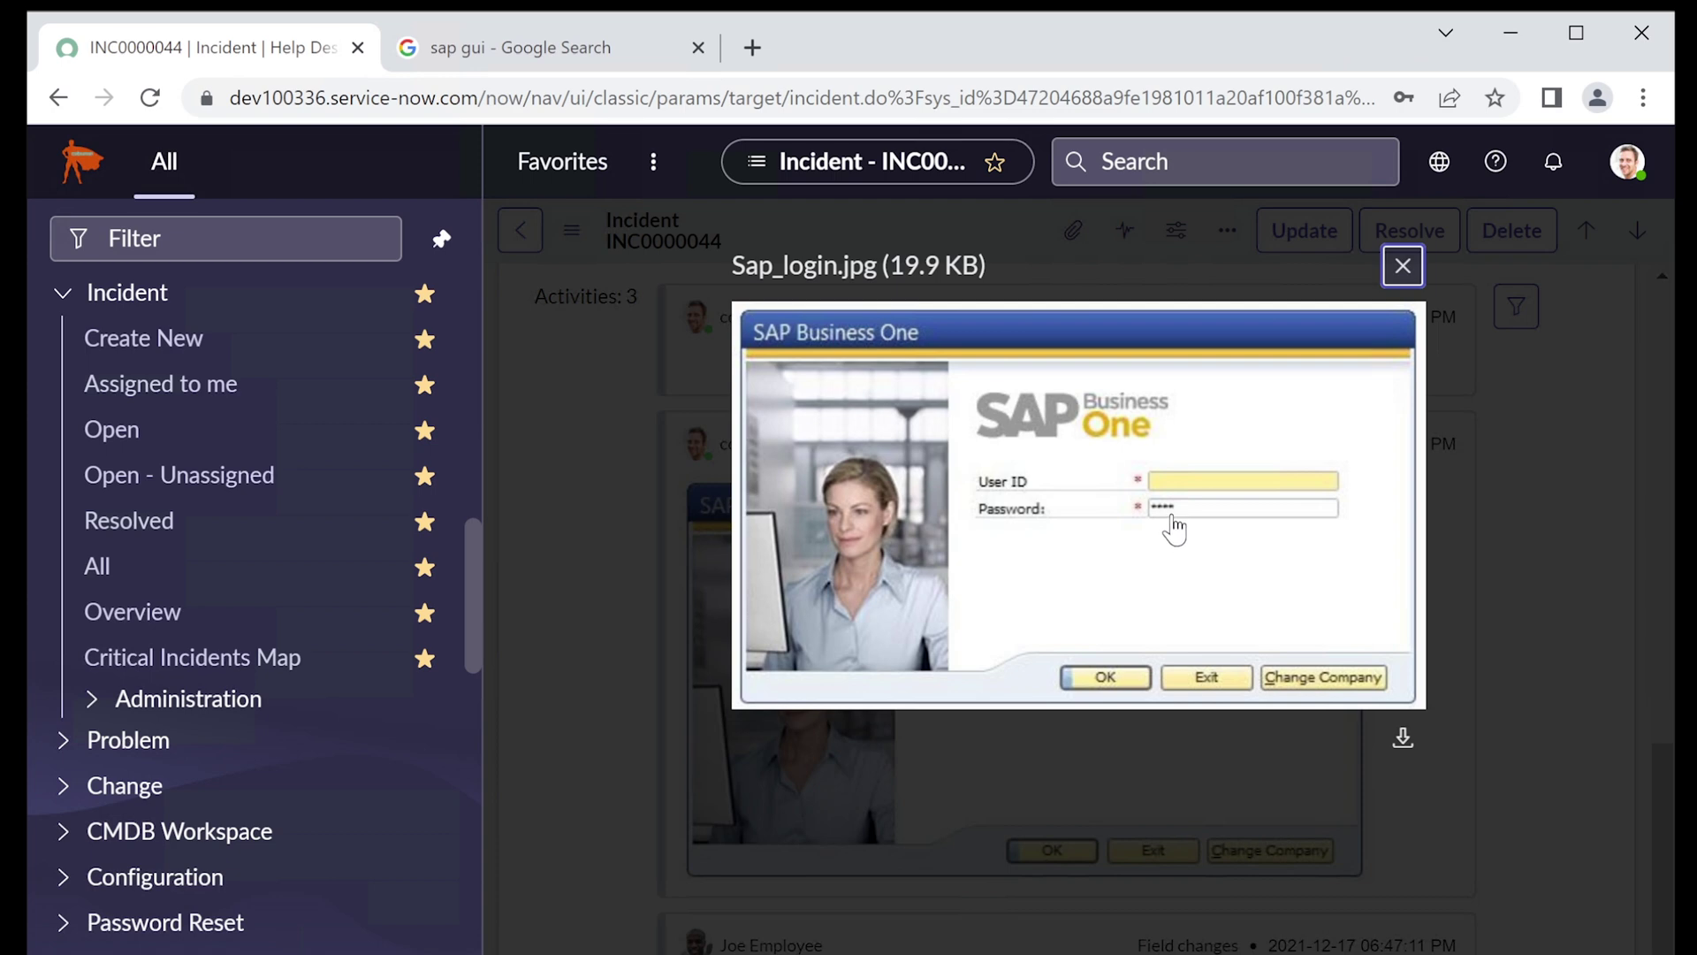
{"action": "left_click", "coordinate": [1404, 268]}
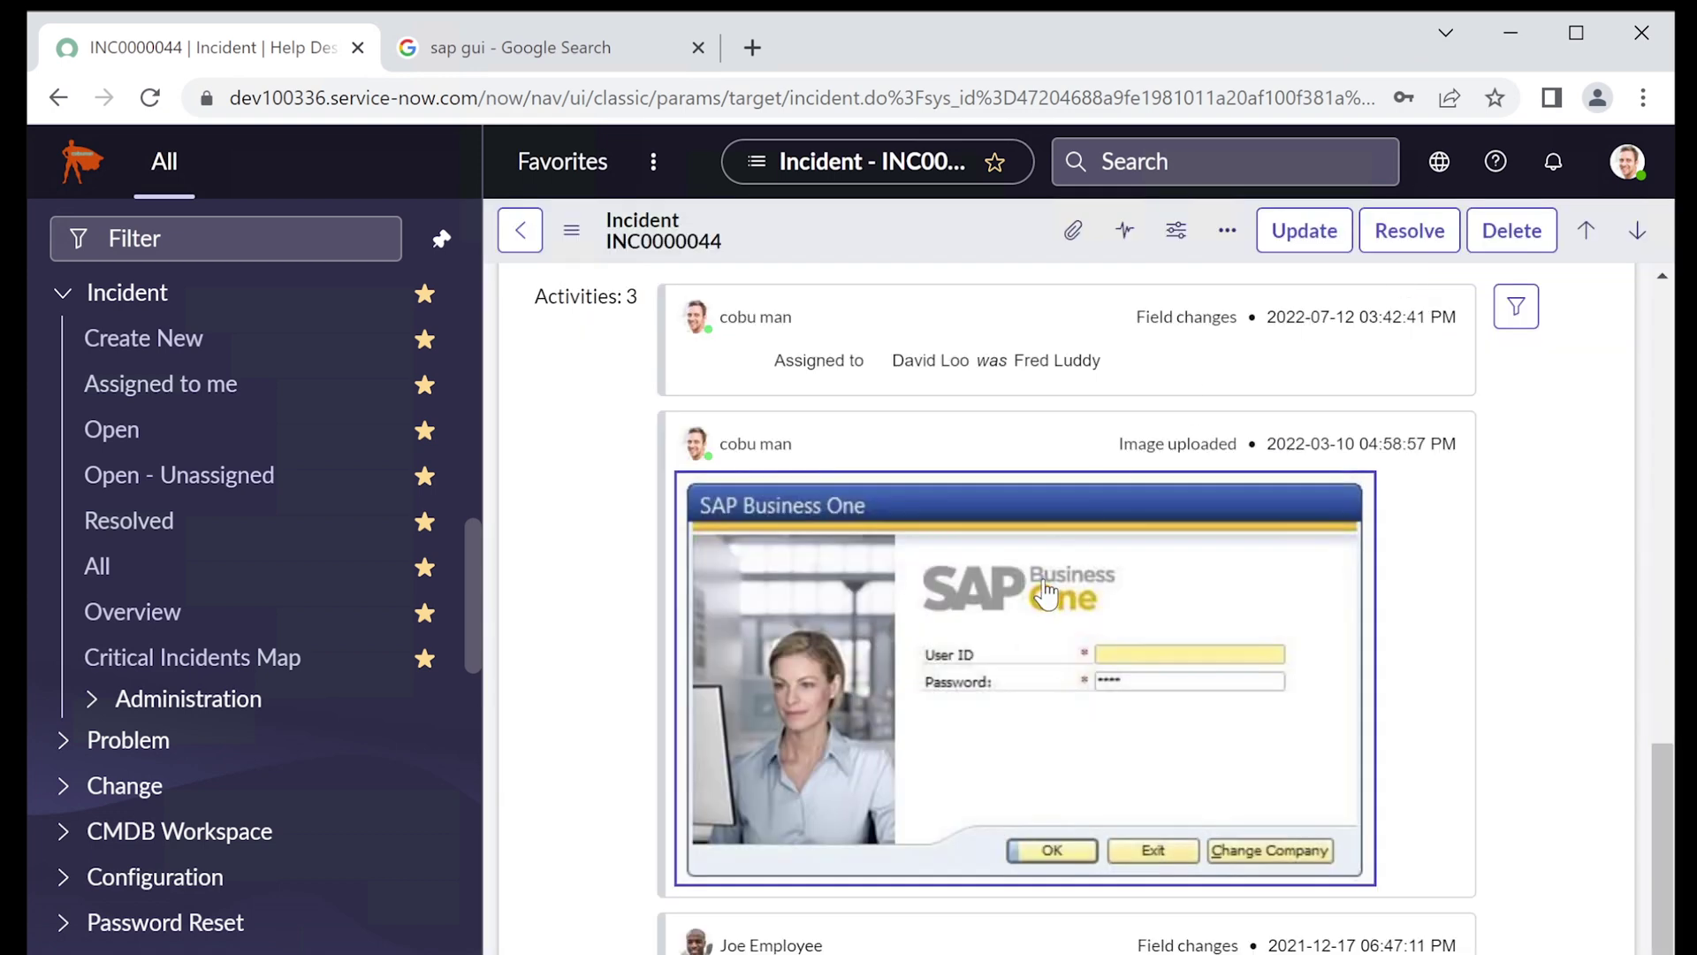
{"action": "scroll", "coordinate": [1043, 588], "scroll_direction": "up", "scroll_amount": 5}
{"action": "scroll", "coordinate": [933, 457], "scroll_direction": "up", "scroll_amount": 6}
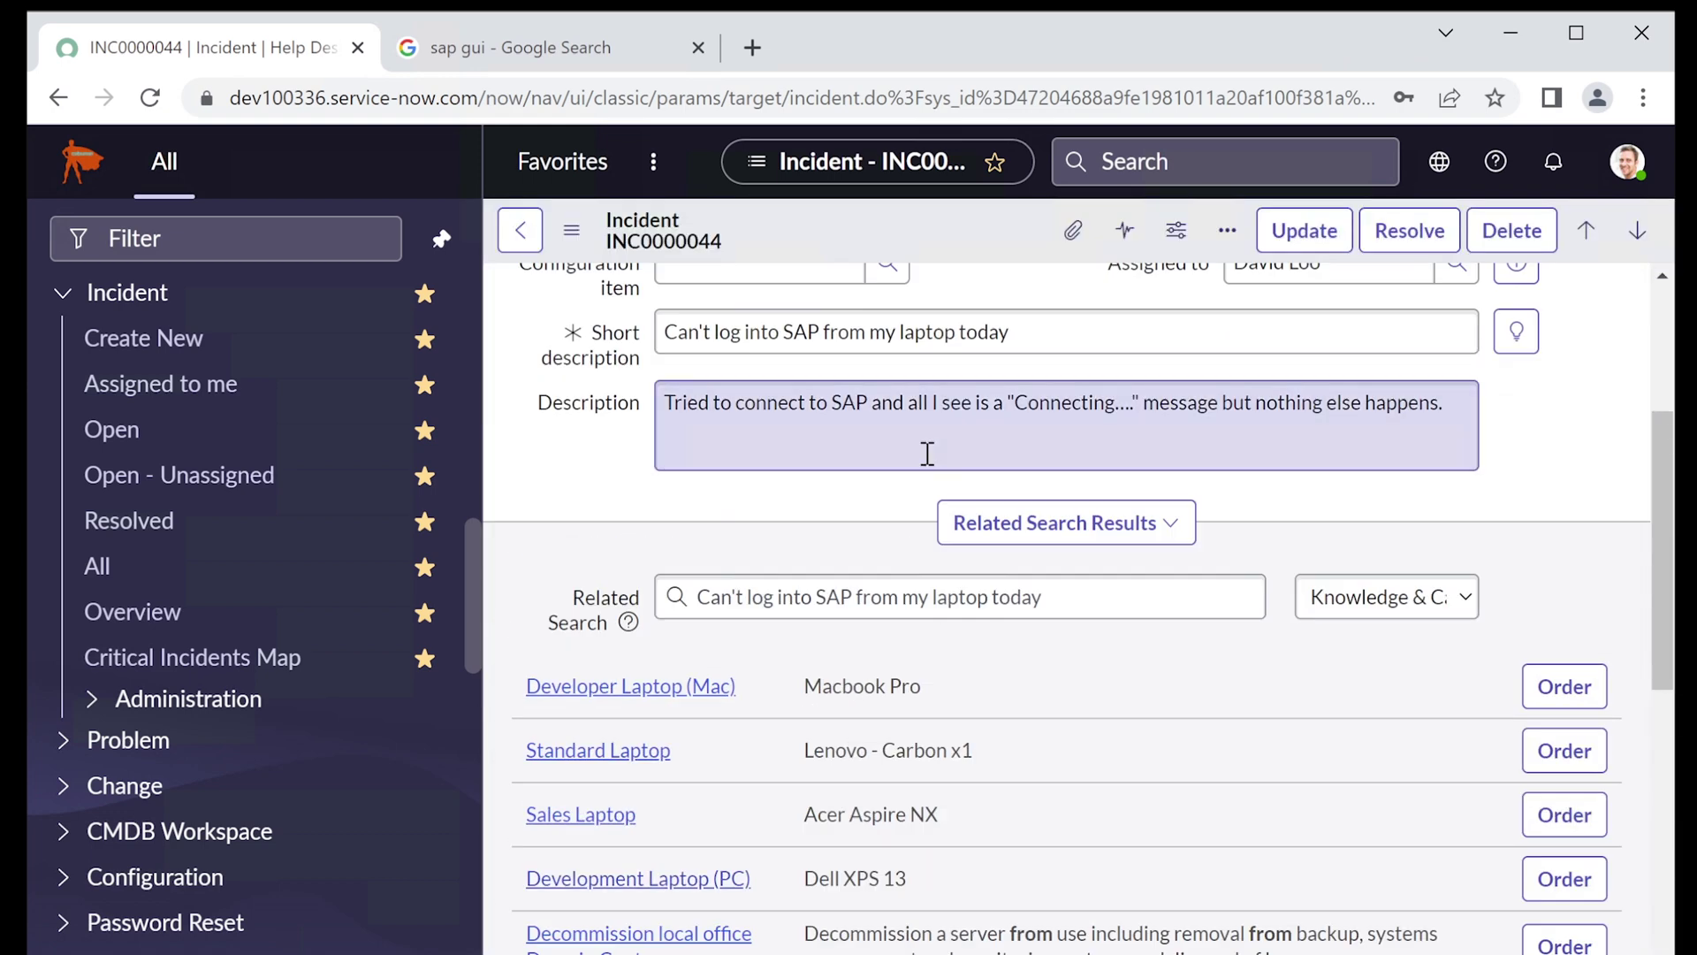
{"action": "scroll", "coordinate": [984, 426], "scroll_direction": "up", "scroll_amount": 3}
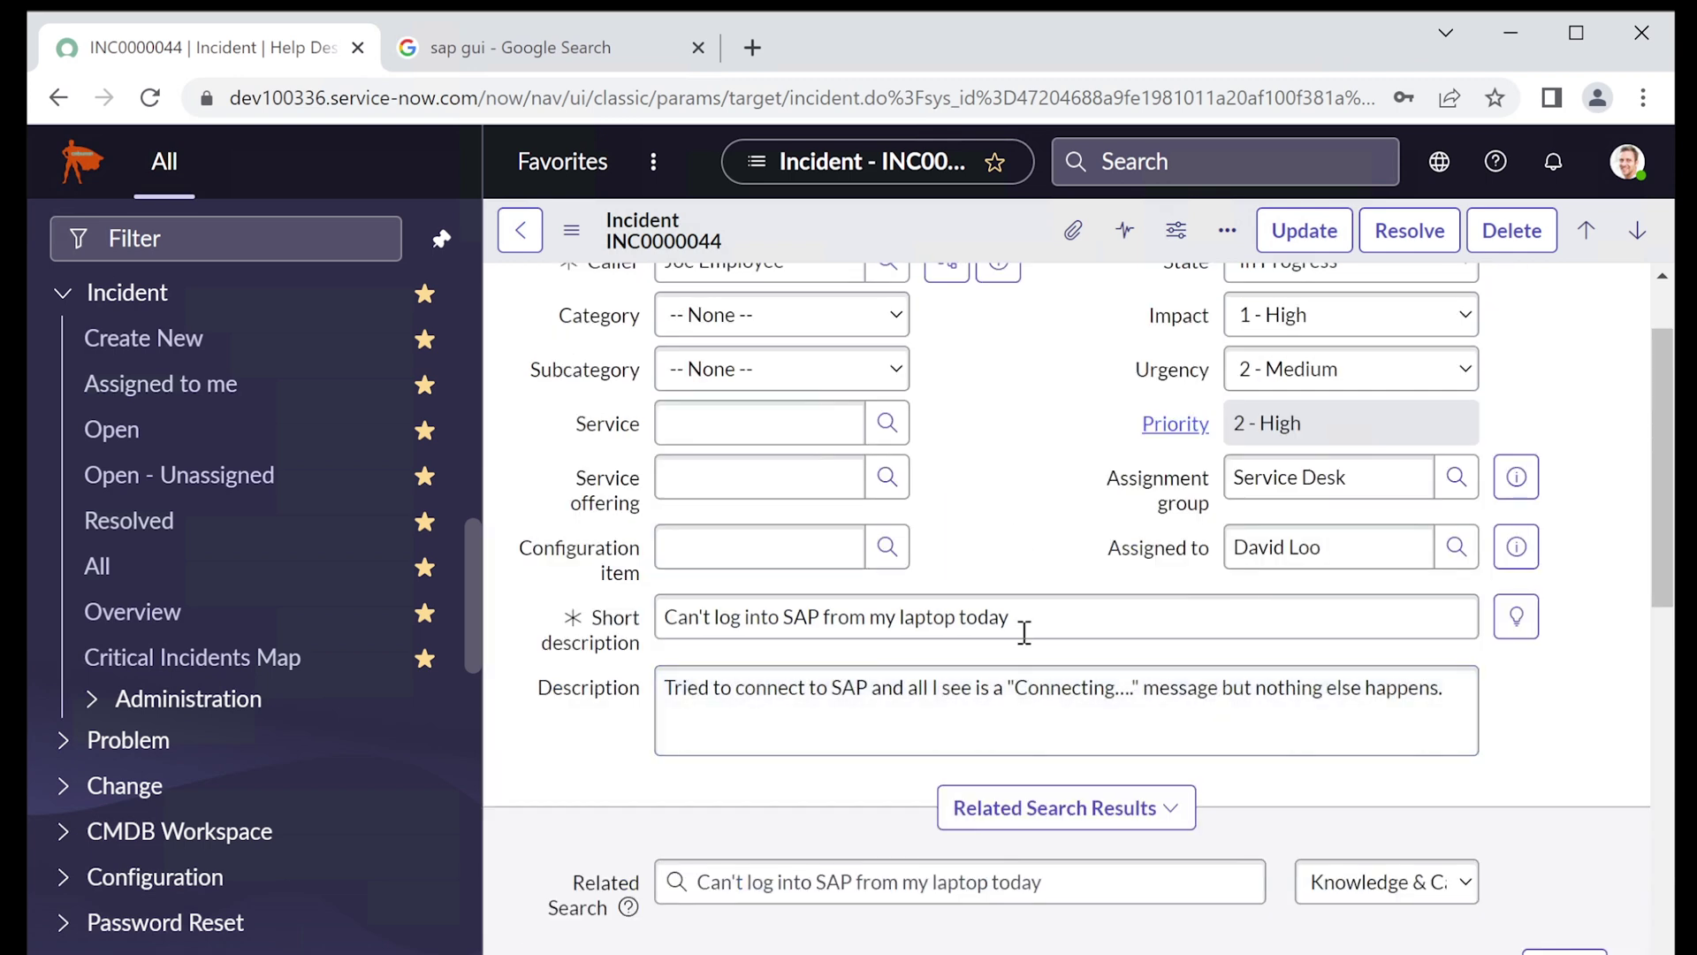
{"action": "left_click_drag", "start_coordinate": [1015, 688], "coordinate": [1137, 684]}
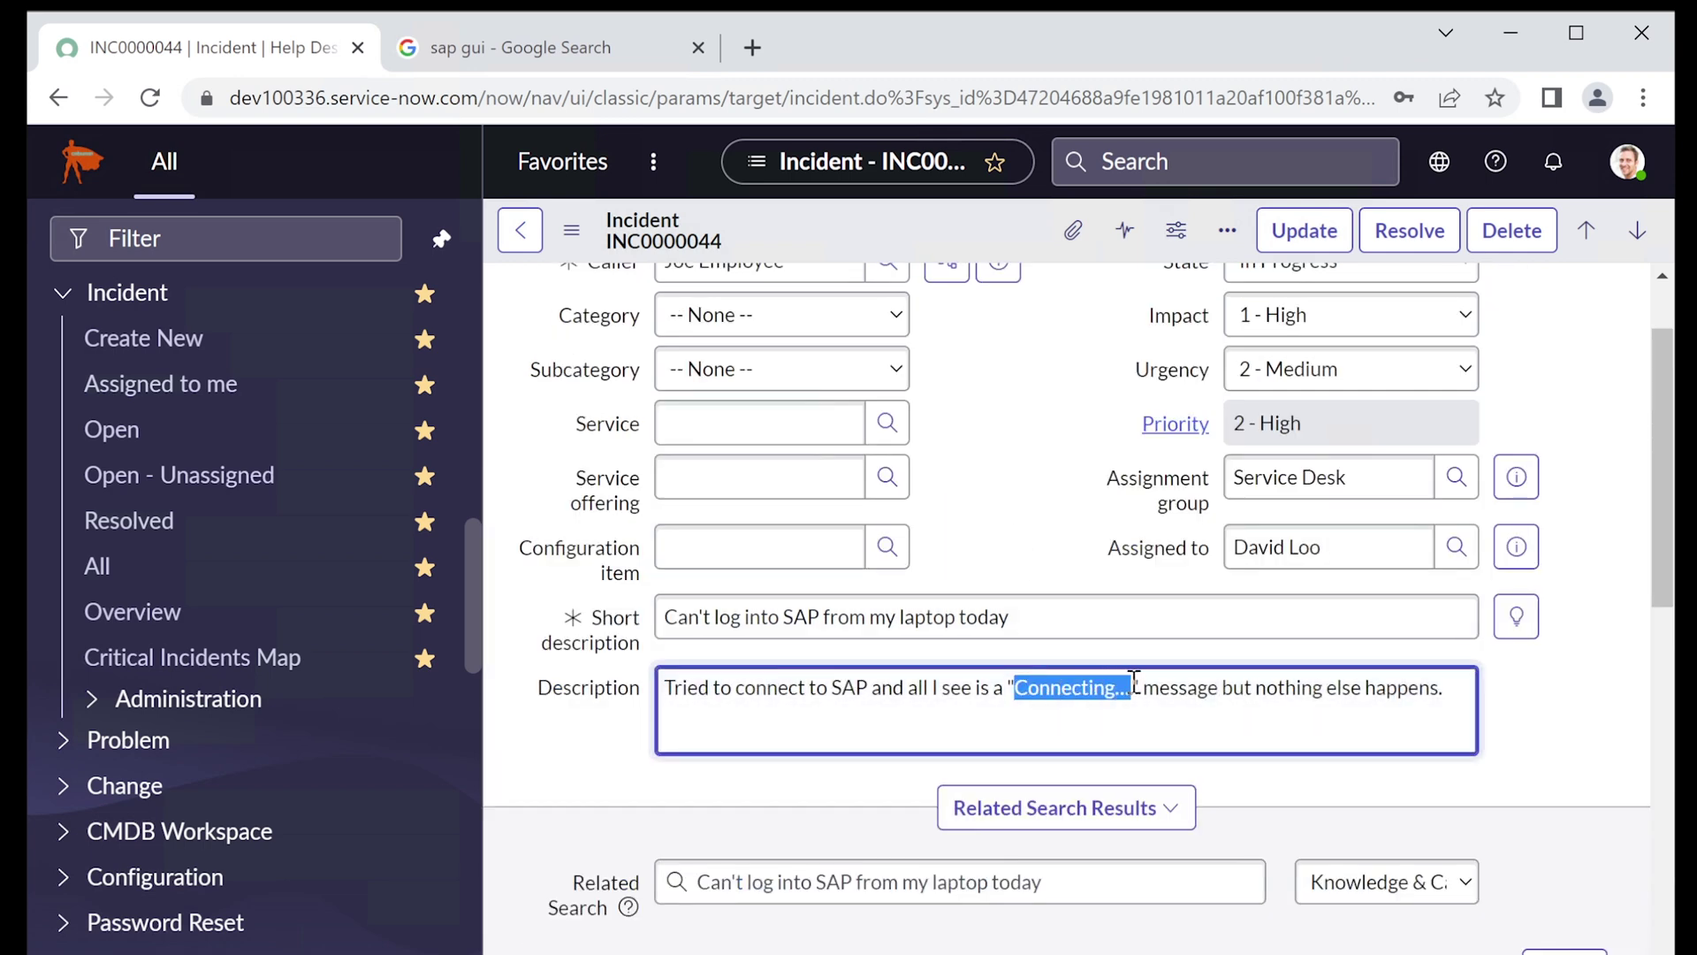
- Open the incident's sap_login.jpg attachment and enlarge the same screenshot from the activities
{"action": "scroll", "coordinate": [1134, 681], "scroll_direction": "down", "scroll_amount": 3}
{"action": "scroll", "coordinate": [1083, 630], "scroll_direction": "up", "scroll_amount": 5}
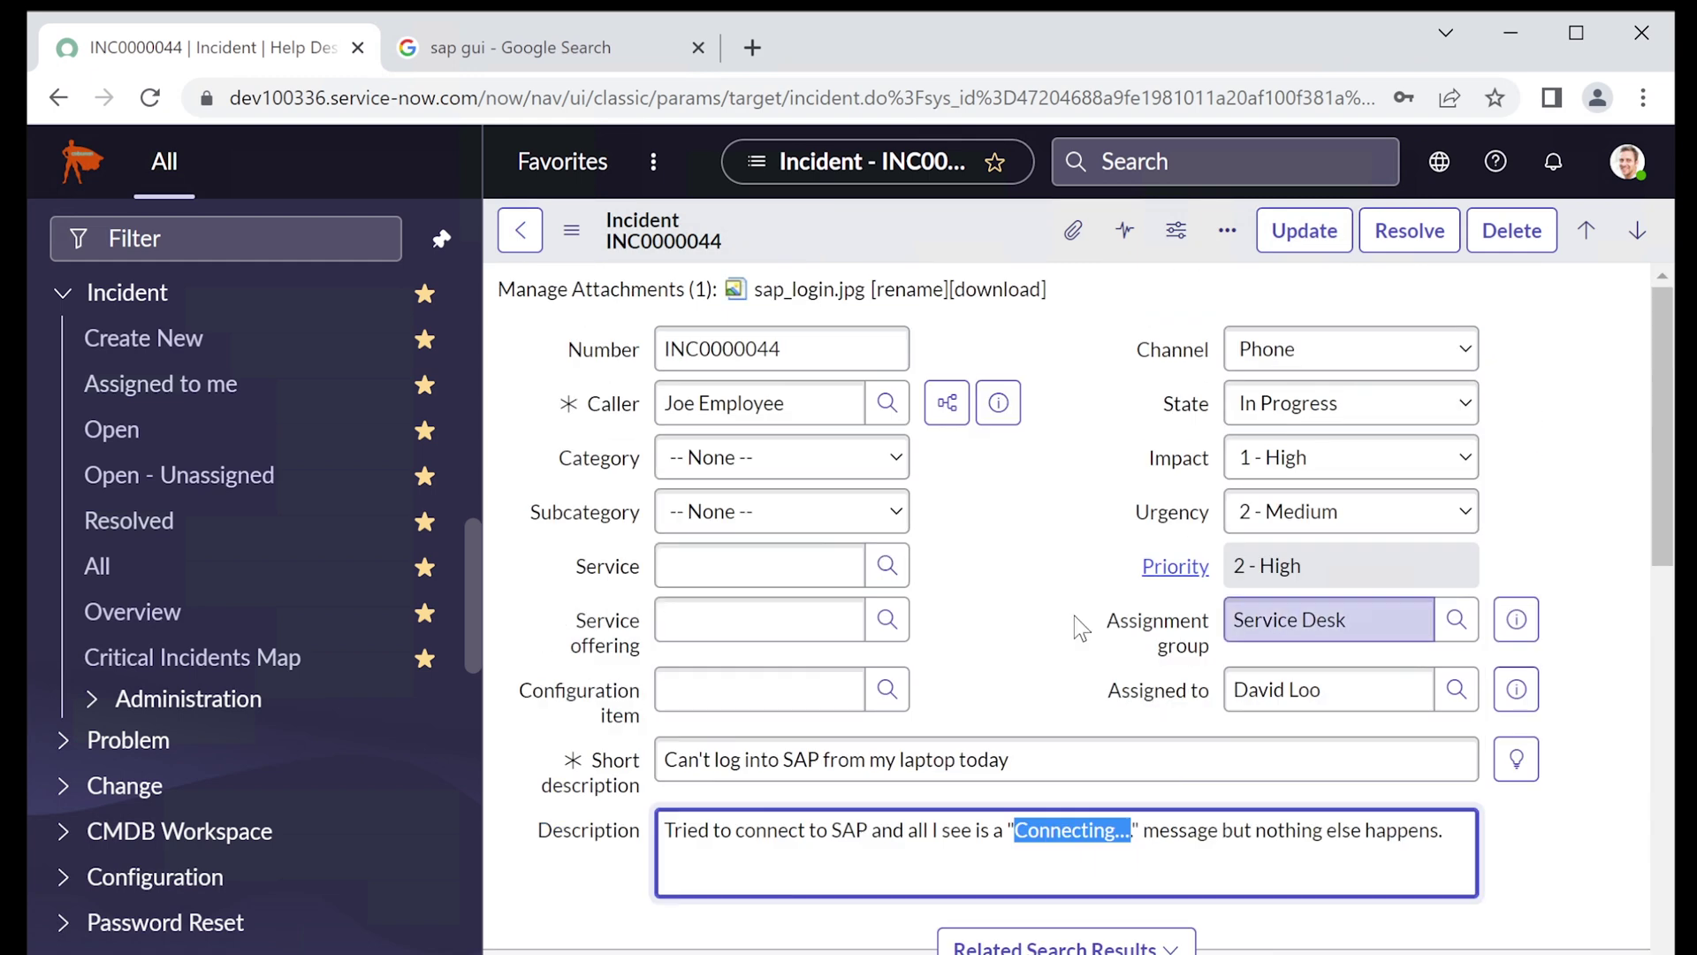
{"action": "left_click", "coordinate": [781, 295]}
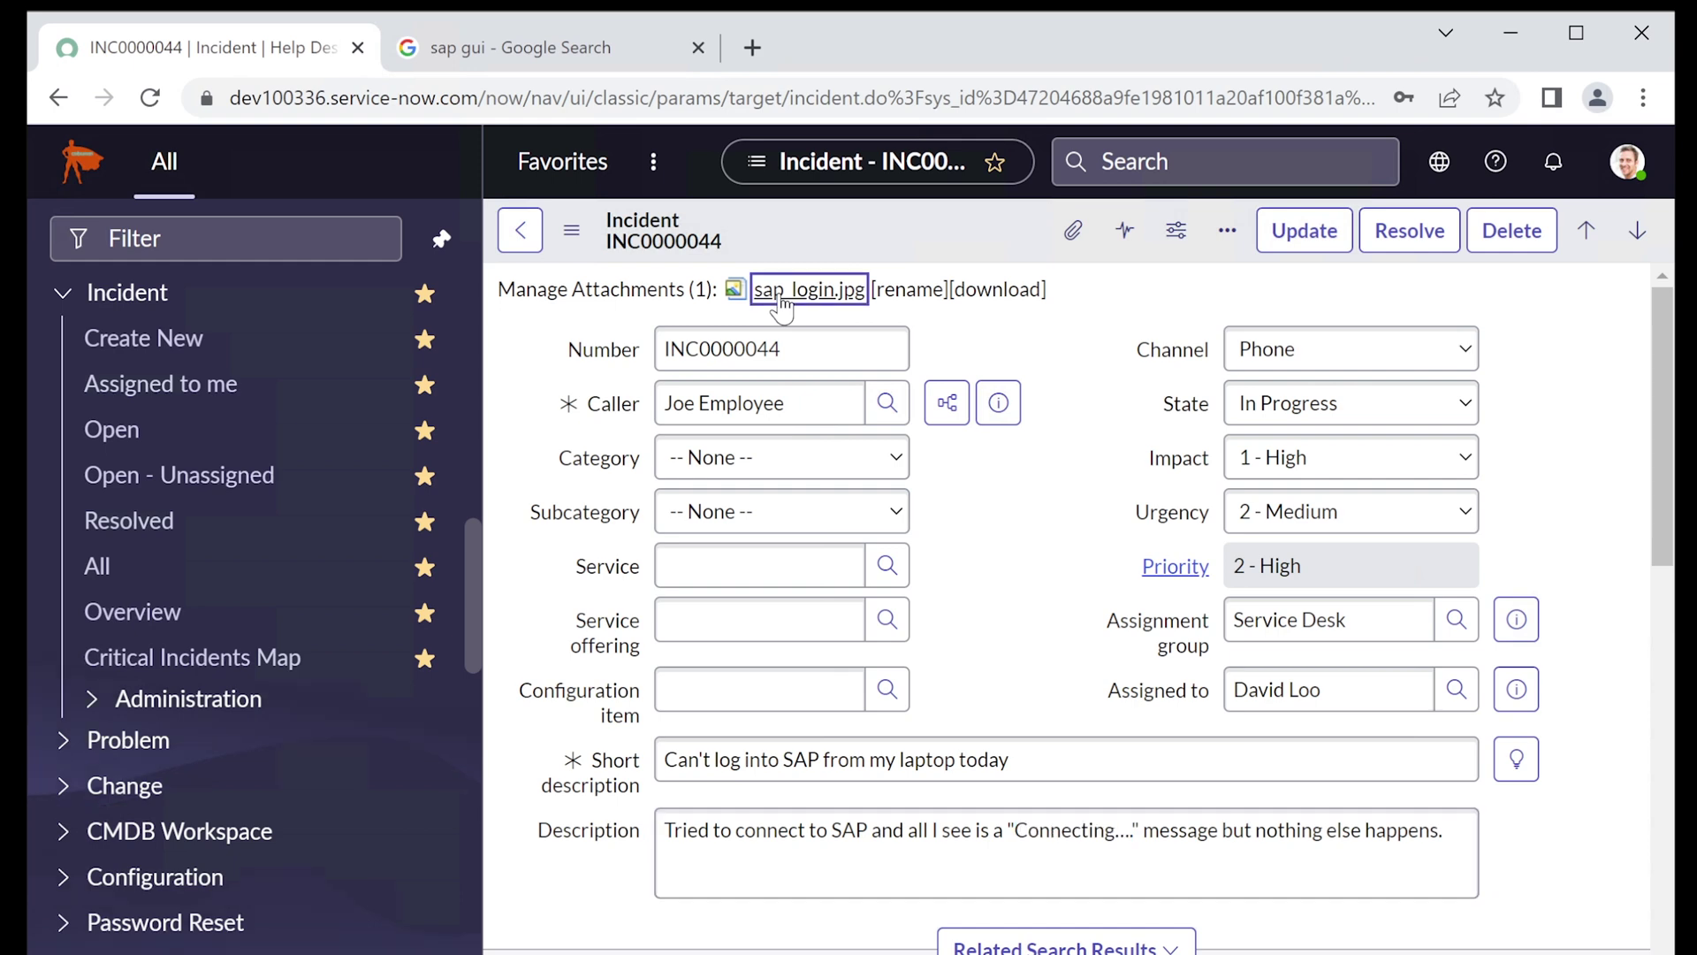
{"action": "scroll", "coordinate": [1075, 762], "scroll_direction": "down", "scroll_amount": 8}
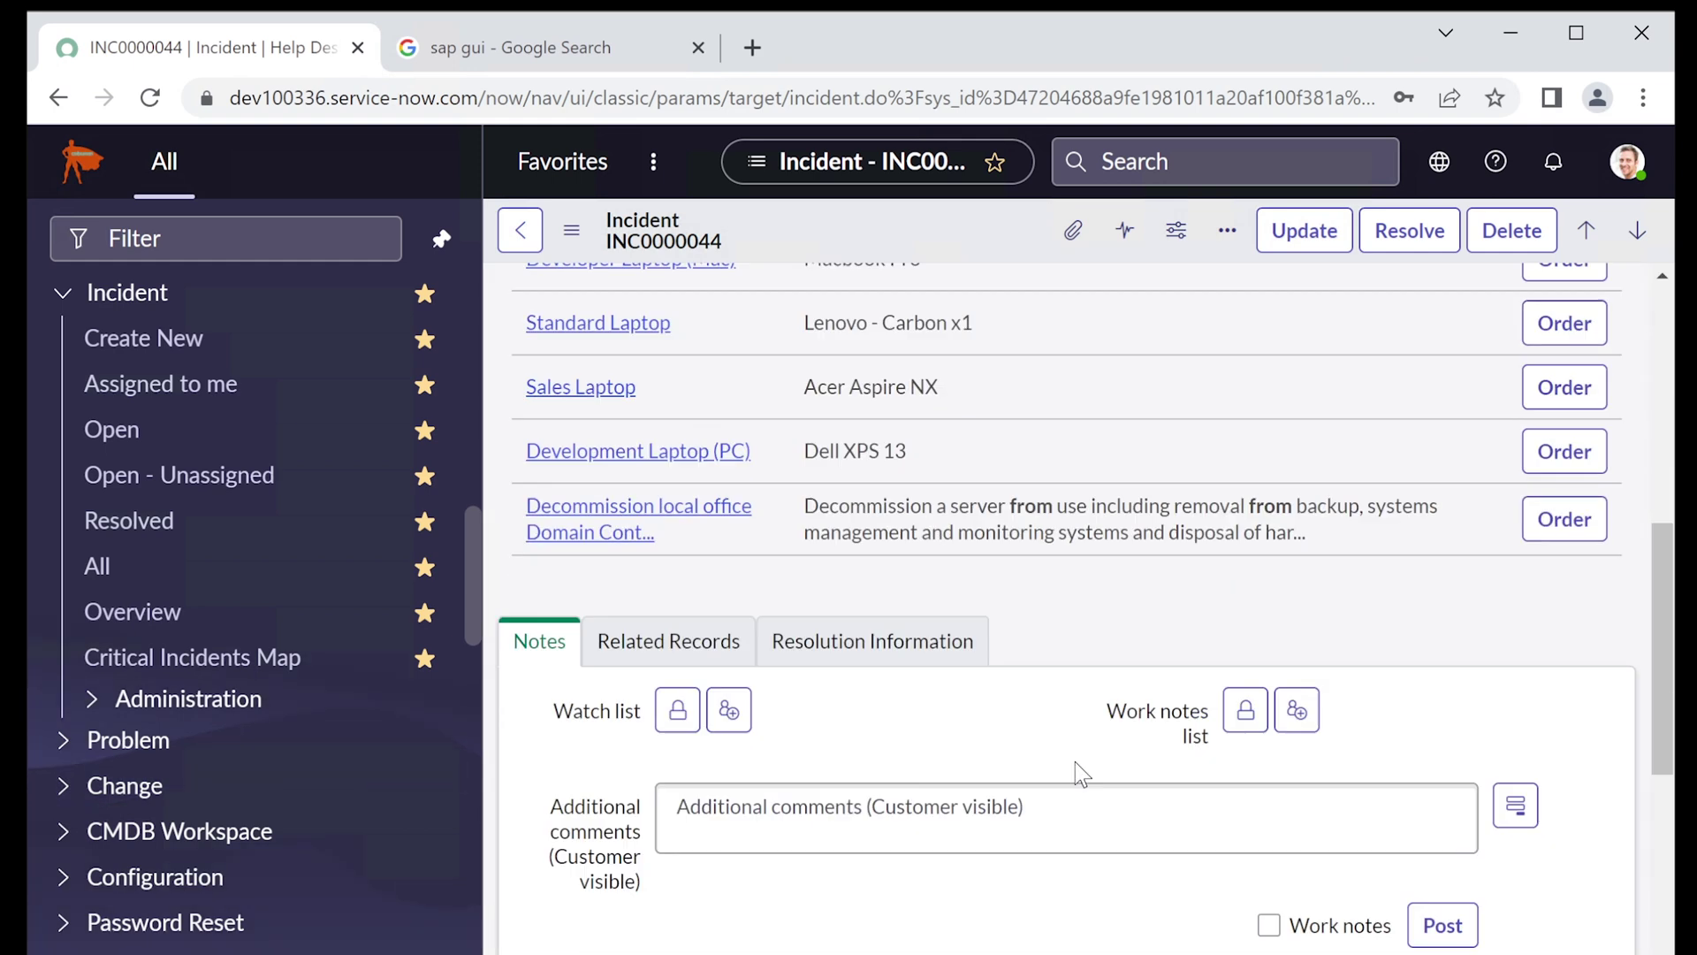
{"action": "scroll", "coordinate": [1075, 762], "scroll_direction": "down", "scroll_amount": 5}
{"action": "left_click", "coordinate": [999, 842]}
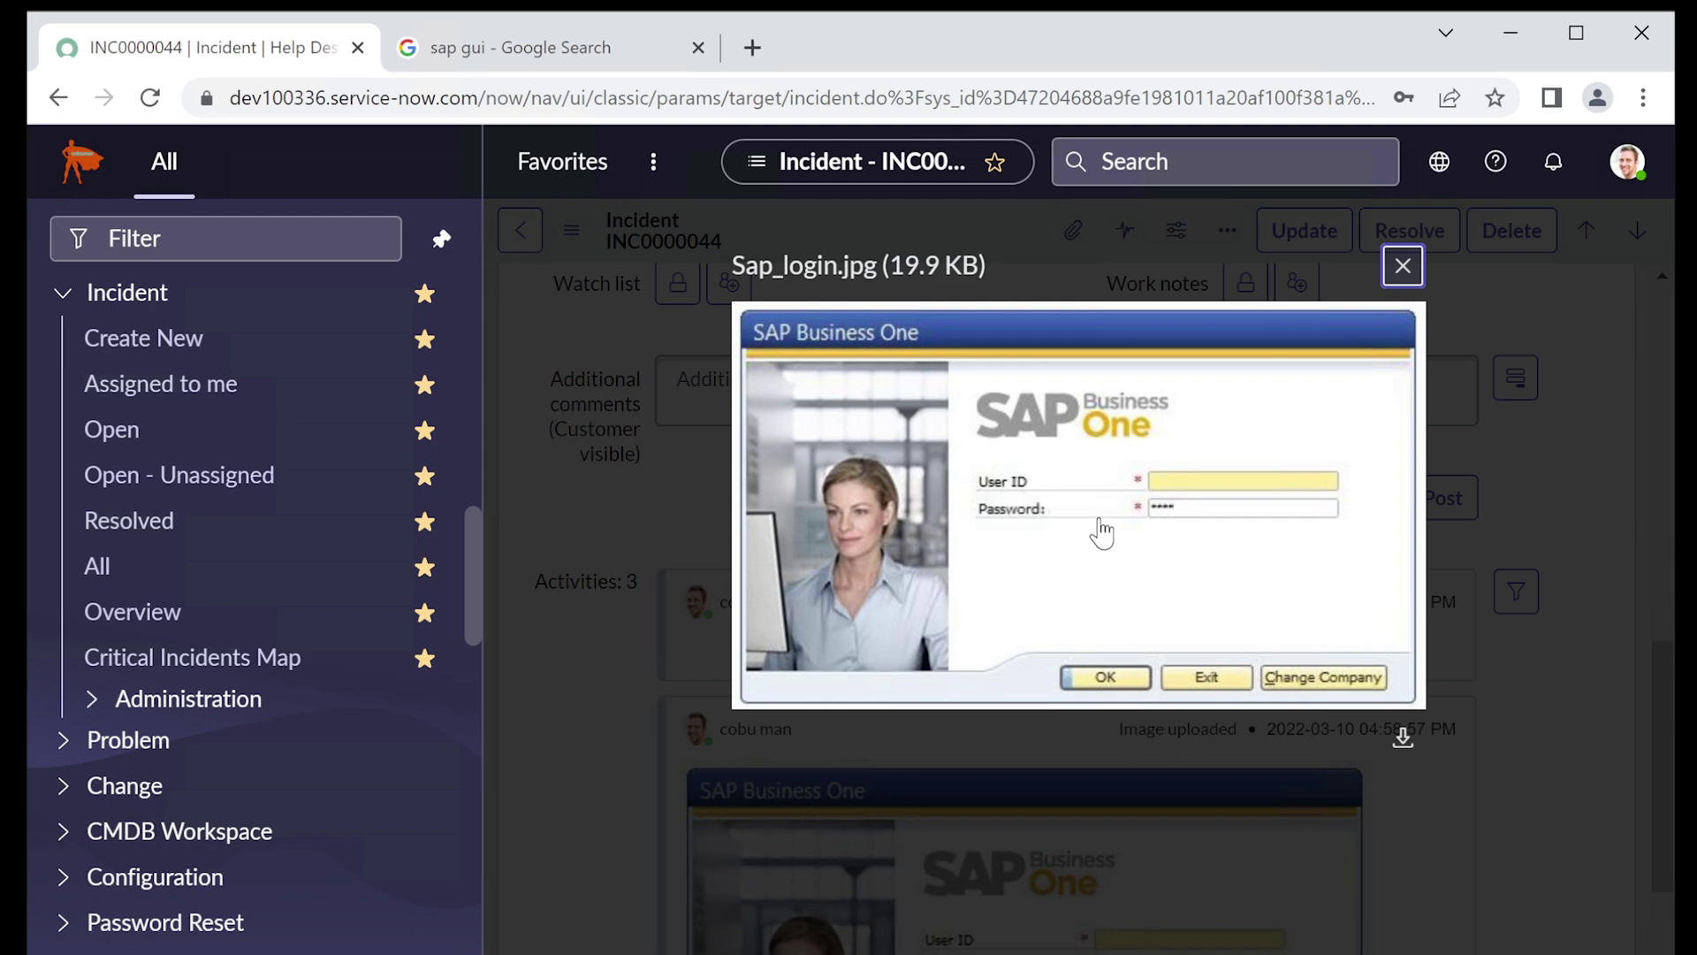
- Switch back to the Google image results and preview the SAP Logon options screenshot from blogs.sap.com
{"action": "left_click", "coordinate": [540, 54]}
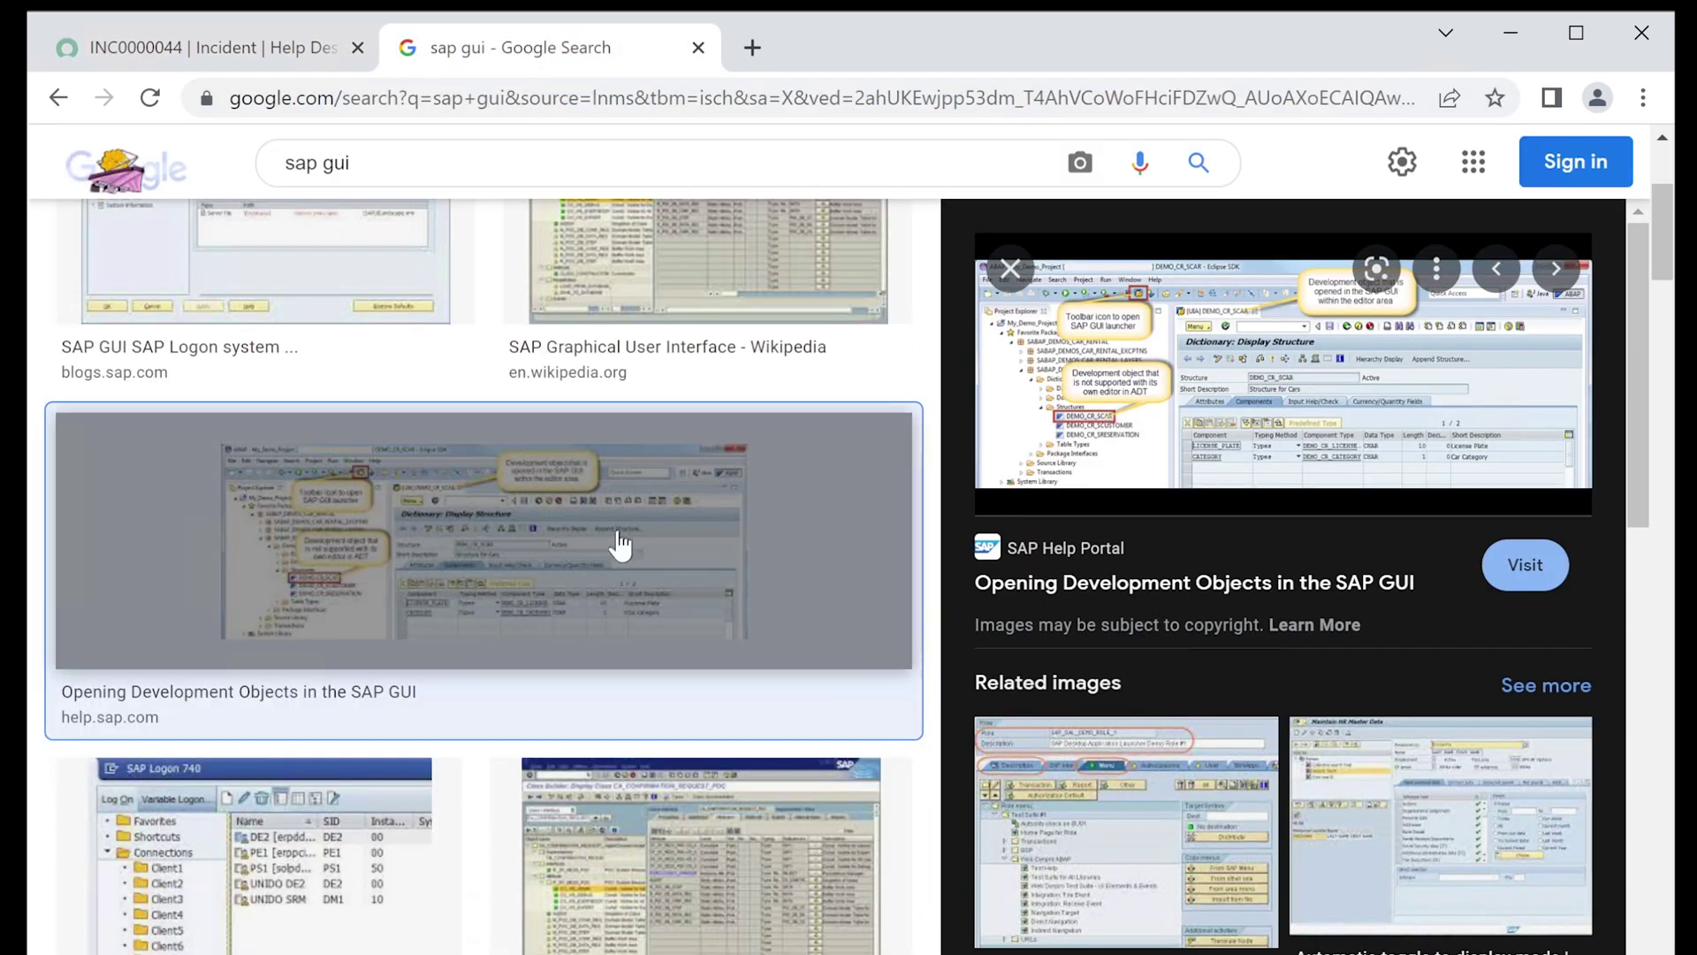
{"action": "scroll", "coordinate": [618, 544], "scroll_direction": "up", "scroll_amount": 4}
{"action": "left_click", "coordinate": [250, 587]}
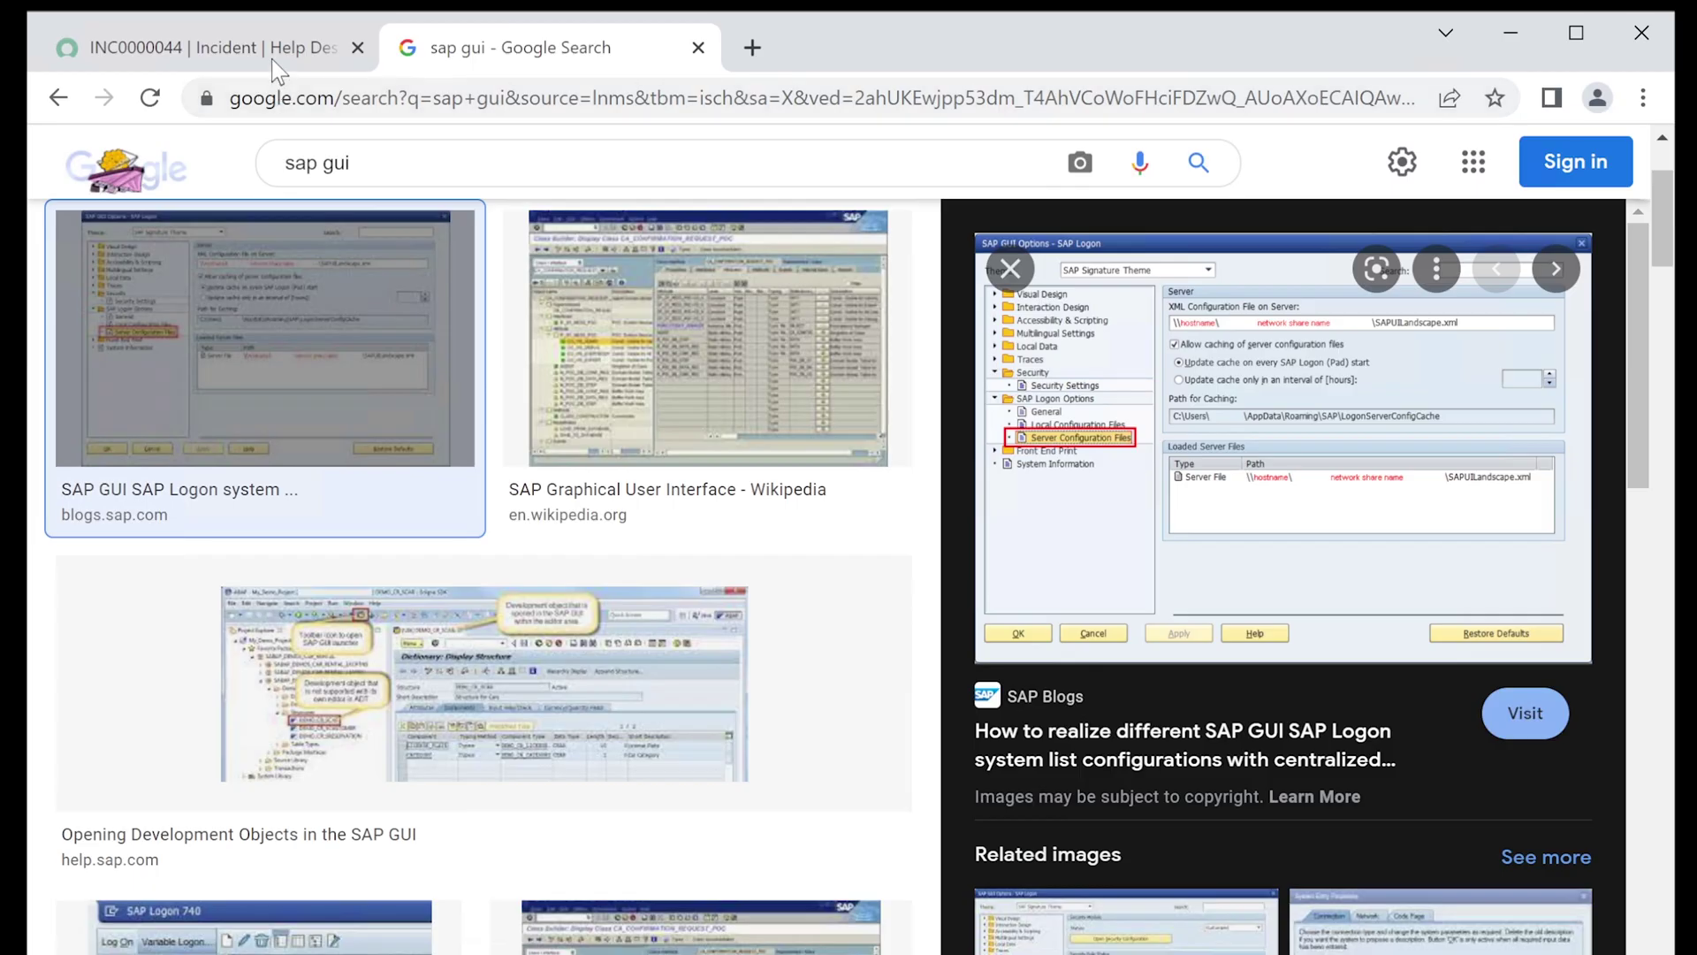
- Go back to the ServiceNow incident, close the image preview and highlight the "Connecting...." wording in the description again
{"action": "left_click", "coordinate": [272, 56]}
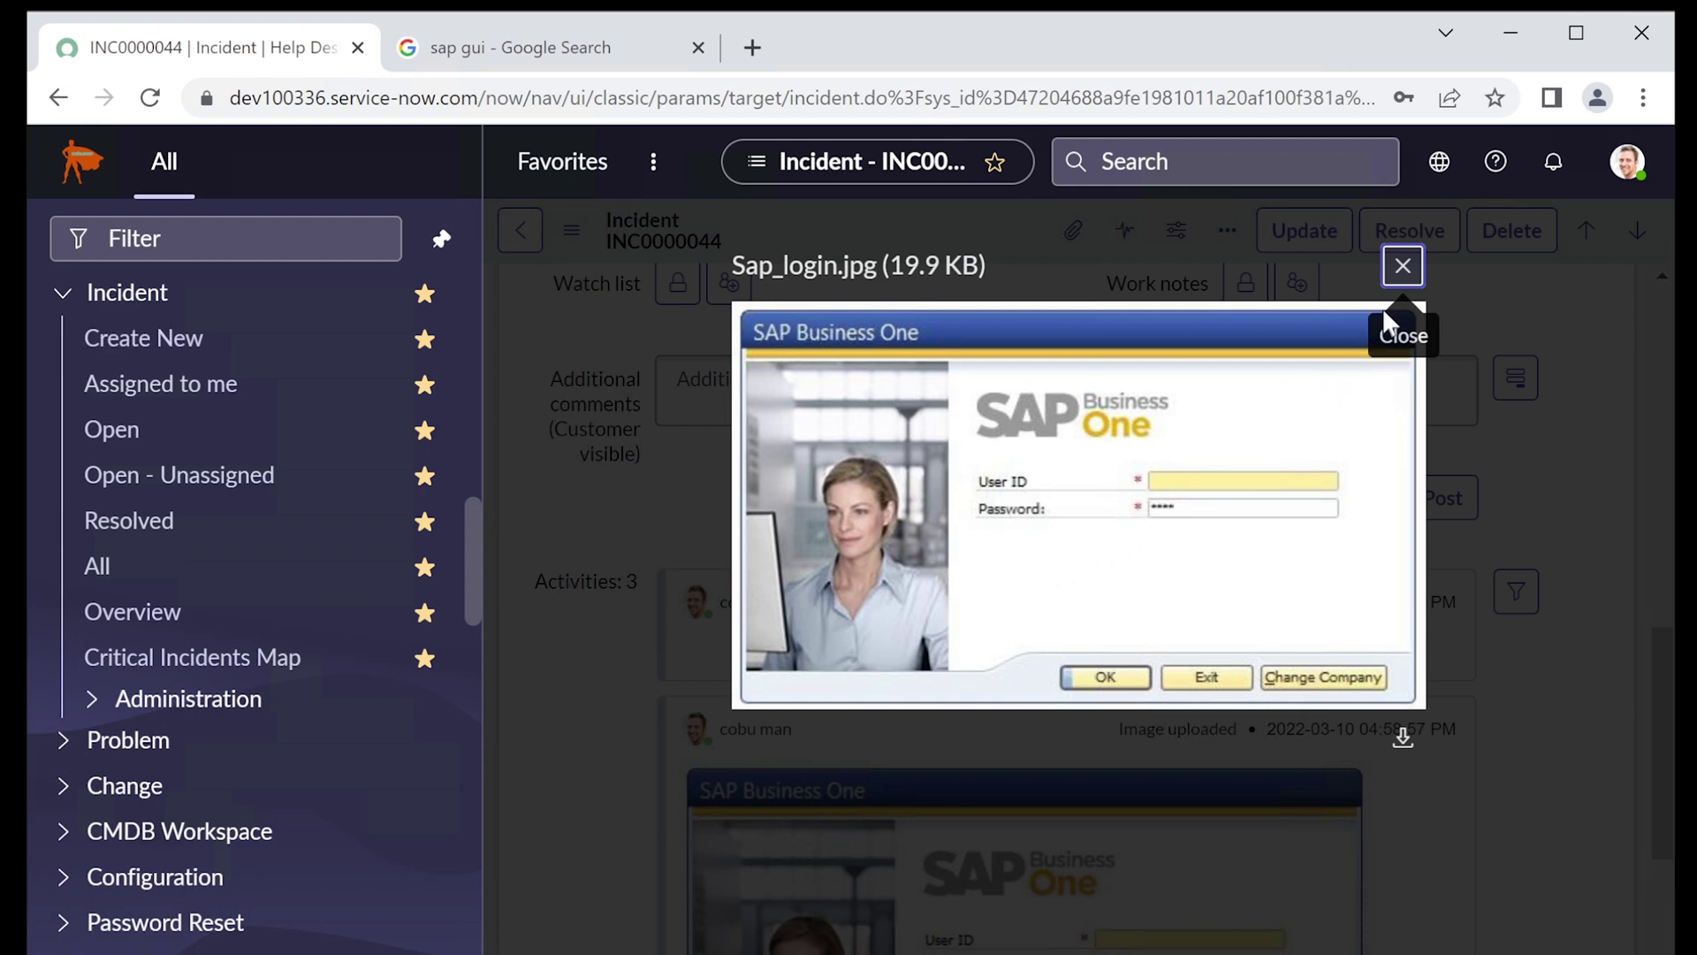
{"action": "left_click", "coordinate": [1403, 265]}
{"action": "scroll", "coordinate": [1145, 583], "scroll_direction": "up", "scroll_amount": 5}
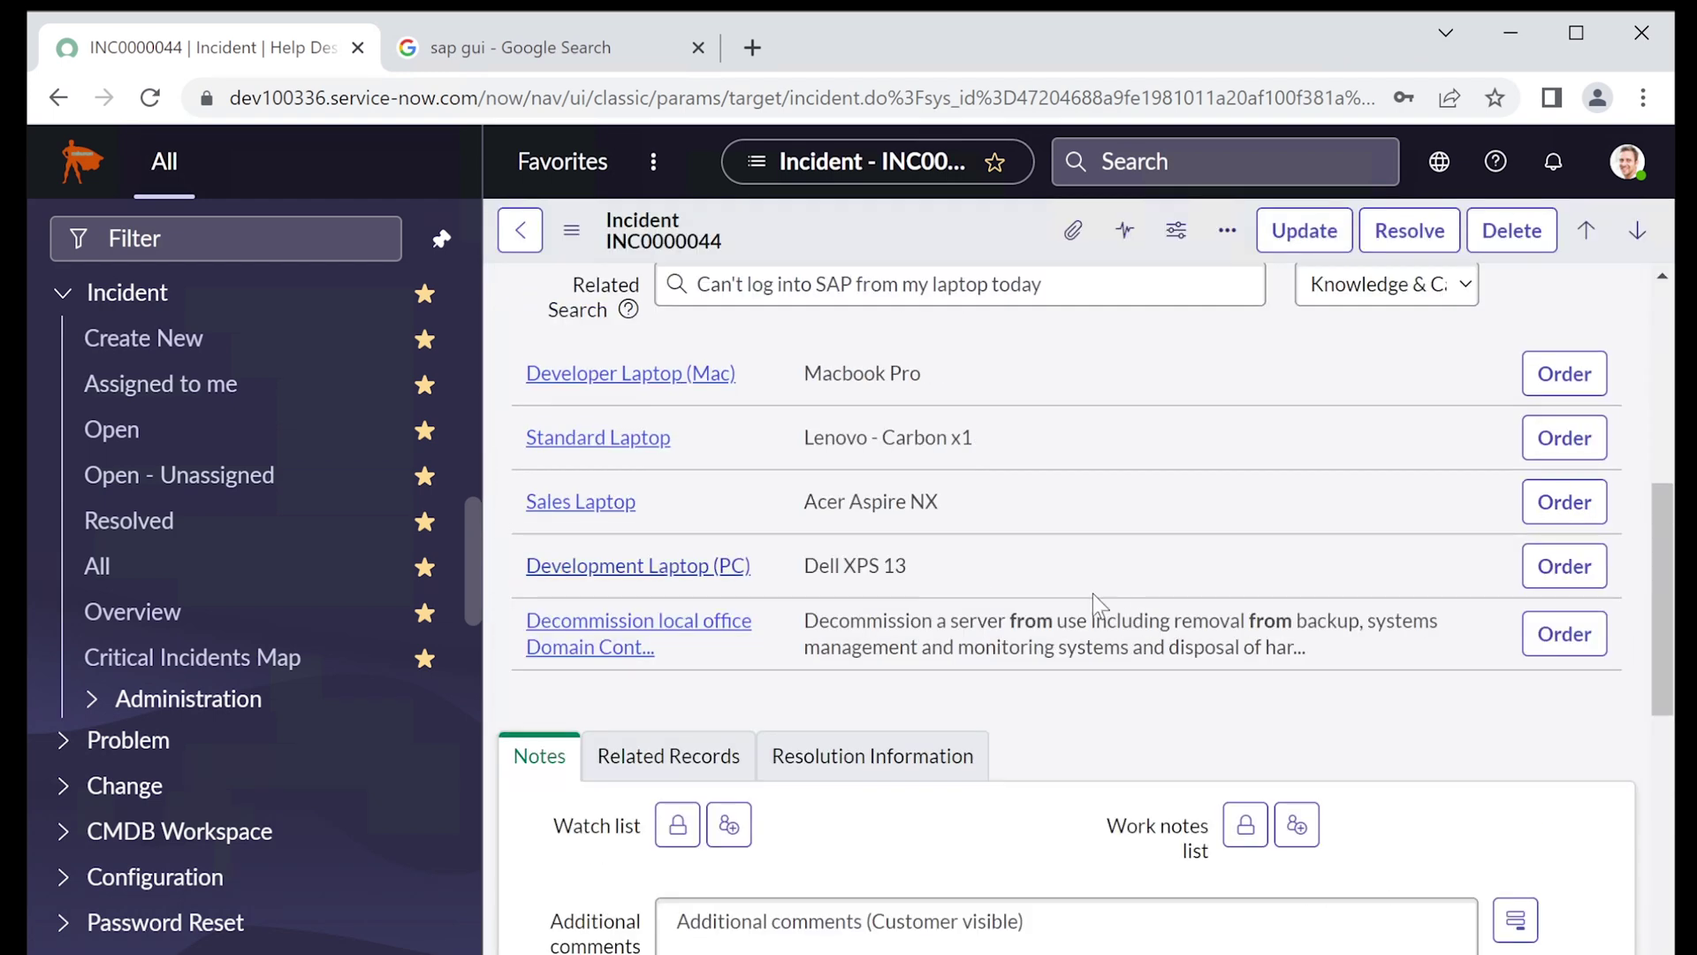
{"action": "scroll", "coordinate": [1093, 592], "scroll_direction": "up", "scroll_amount": 5}
{"action": "mouse_move", "coordinate": [1016, 662]}
{"action": "left_mouse_down"}
{"action": "mouse_move", "coordinate": [1145, 663]}
{"action": "mouse_move", "coordinate": [1028, 661]}
{"action": "left_mouse_up"}
{"action": "left_click", "coordinate": [1119, 662]}
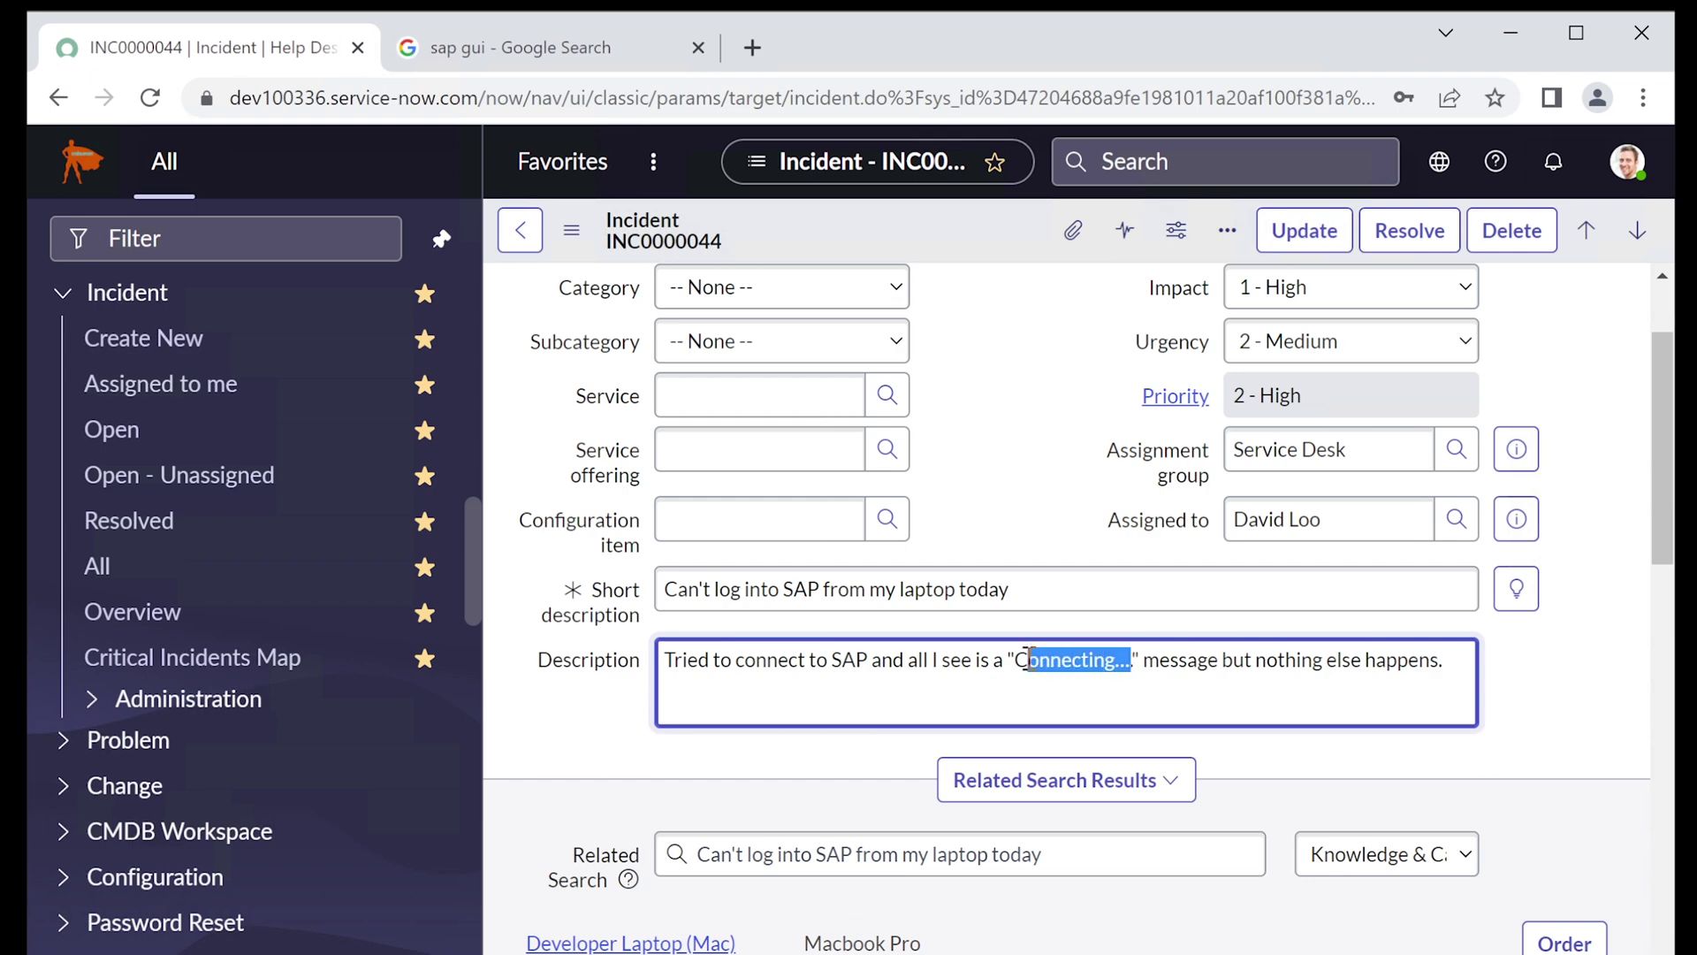
- Highlight "Connecting...." in the incident description, check the SAP GUI image results again and return to the incident
{"action": "left_click", "coordinate": [1028, 661]}
{"action": "left_click_drag", "start_coordinate": [1014, 662], "coordinate": [1142, 650]}
{"action": "left_click", "coordinate": [1134, 658]}
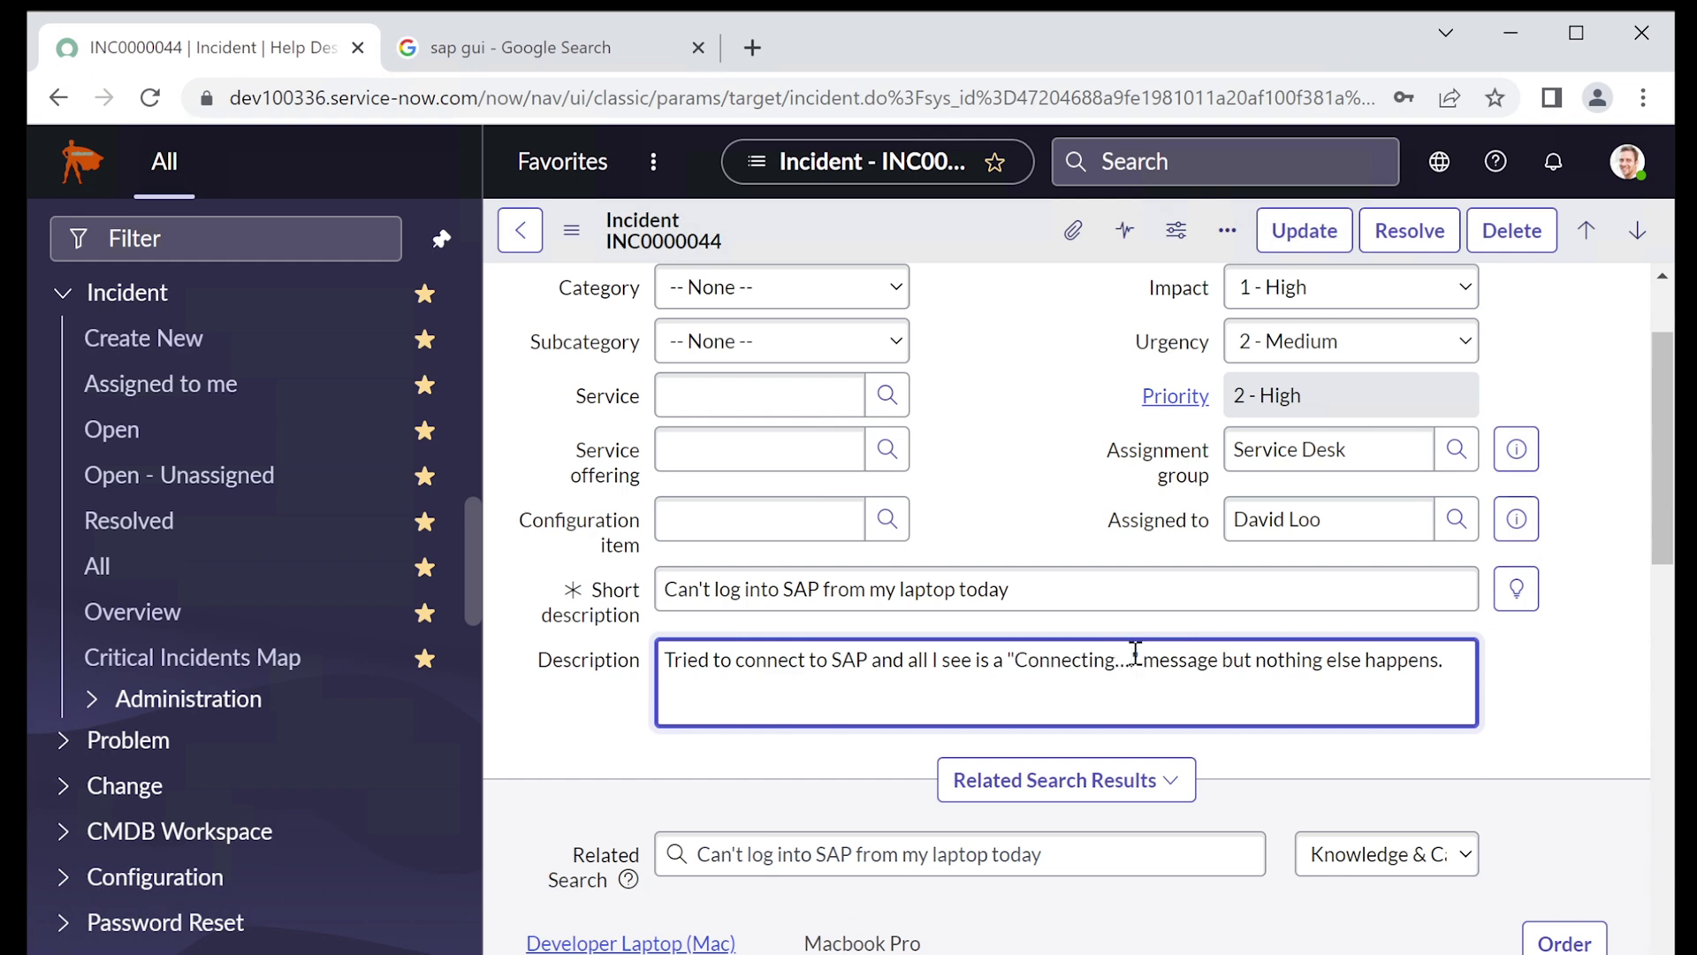
{"action": "type", "text": "\""}
{"action": "left_click_drag", "start_coordinate": [1015, 658], "coordinate": [1052, 658]}
{"action": "left_click", "coordinate": [495, 49]}
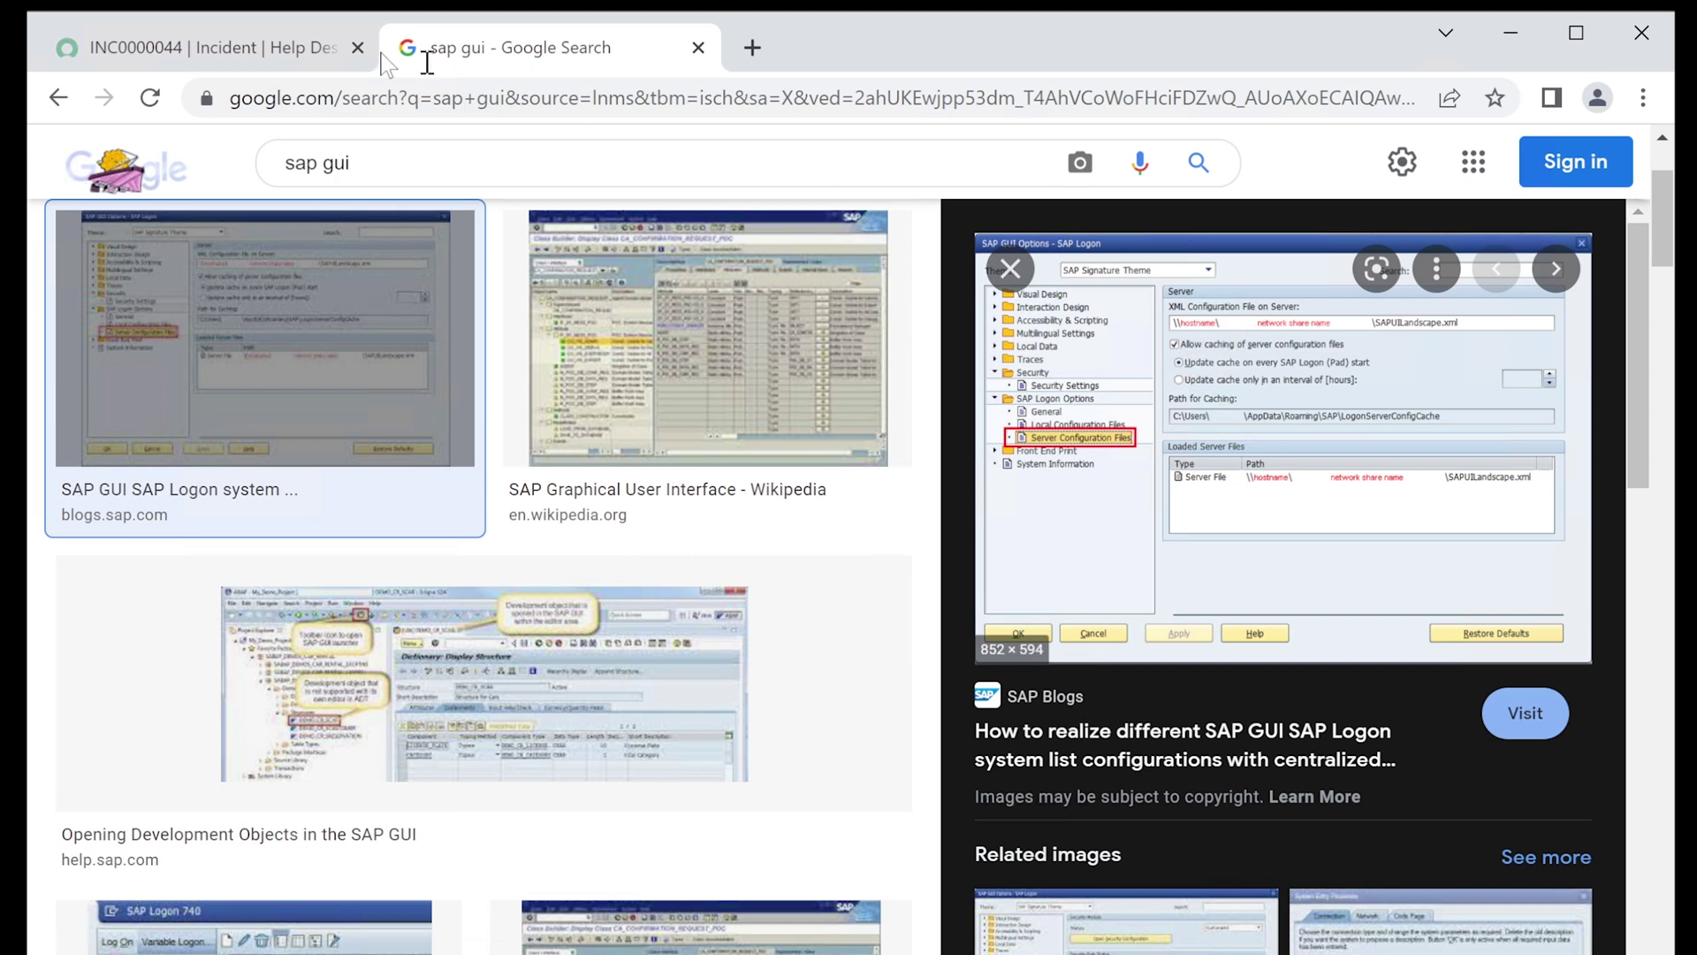
{"action": "left_click", "coordinate": [174, 54]}
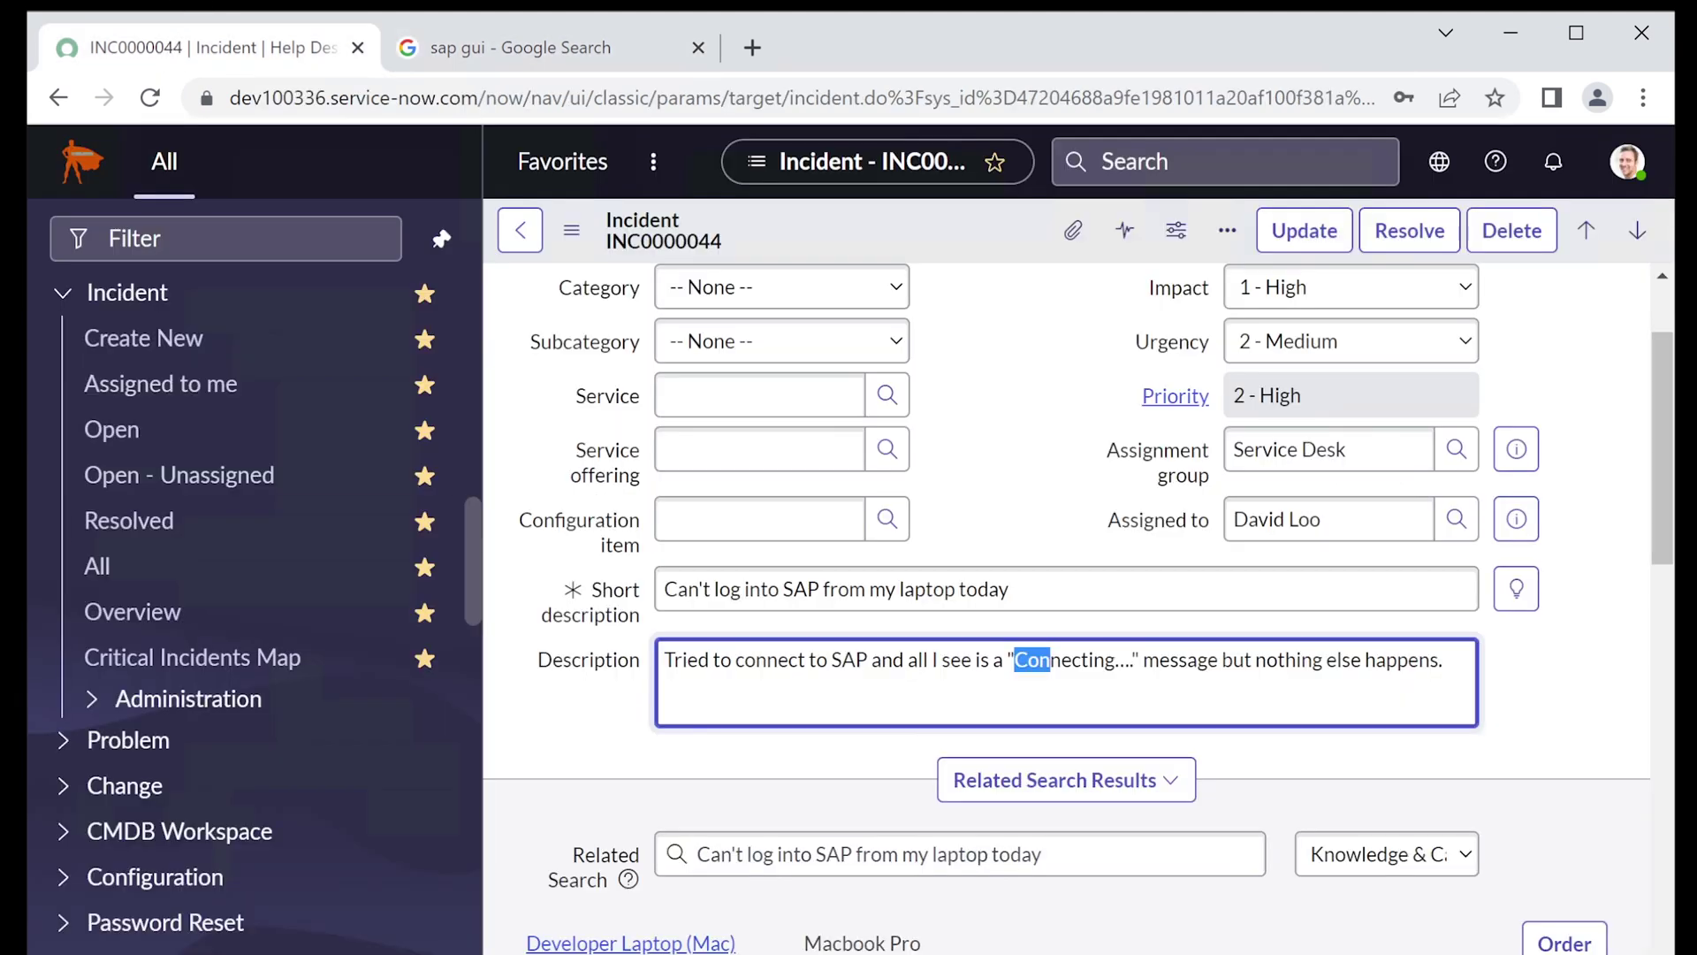
- Open Command Prompt over the incident and ping the host sapguiserver123
{"action": "key", "text": "super"}
{"action": "type", "text": "cmd"}
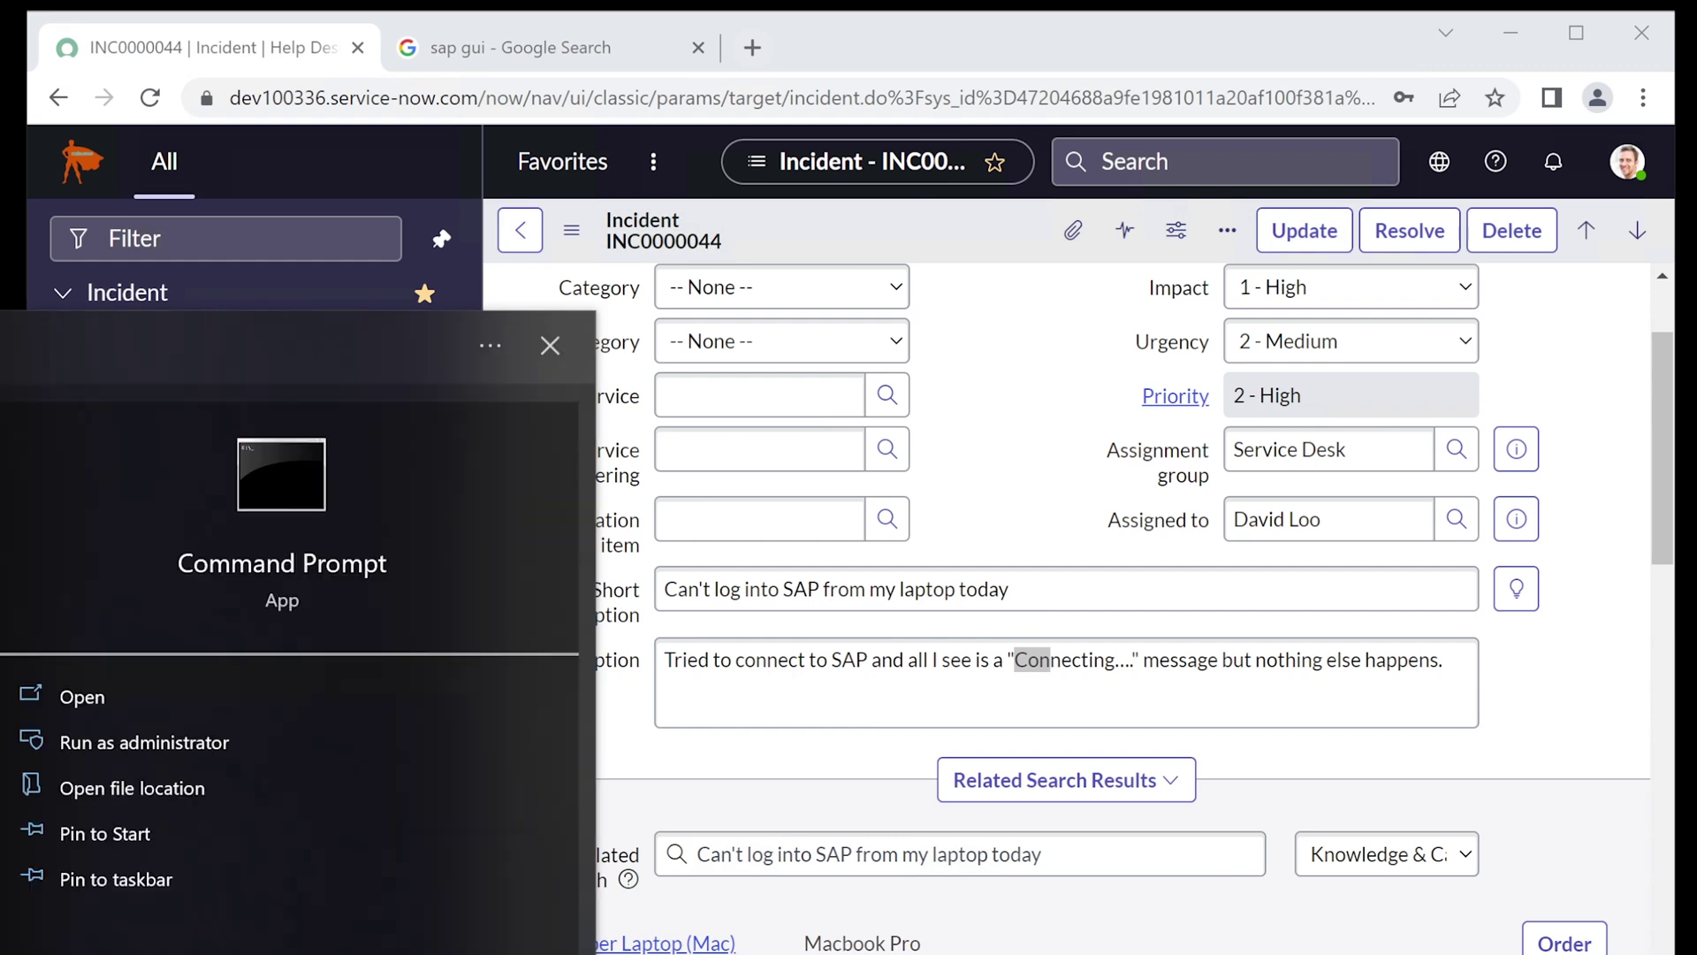
{"action": "key", "text": "Return"}
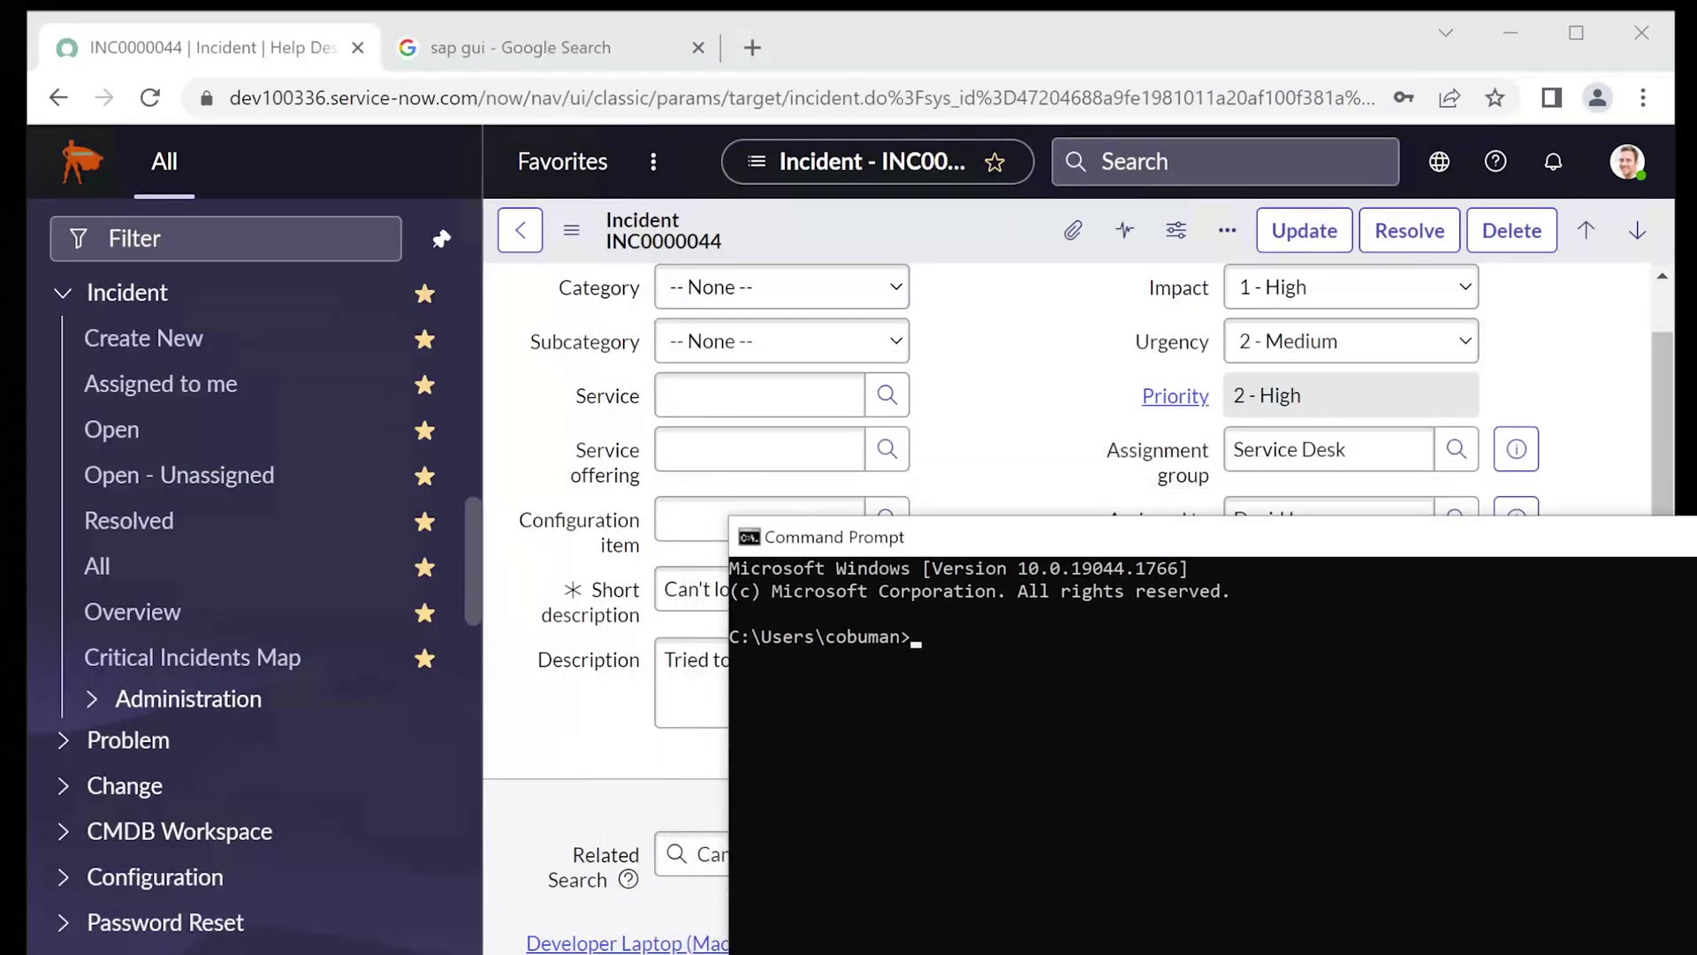
{"action": "left_click_drag", "start_coordinate": [1693, 526], "coordinate": [1485, 402]}
{"action": "type", "text": "p"}
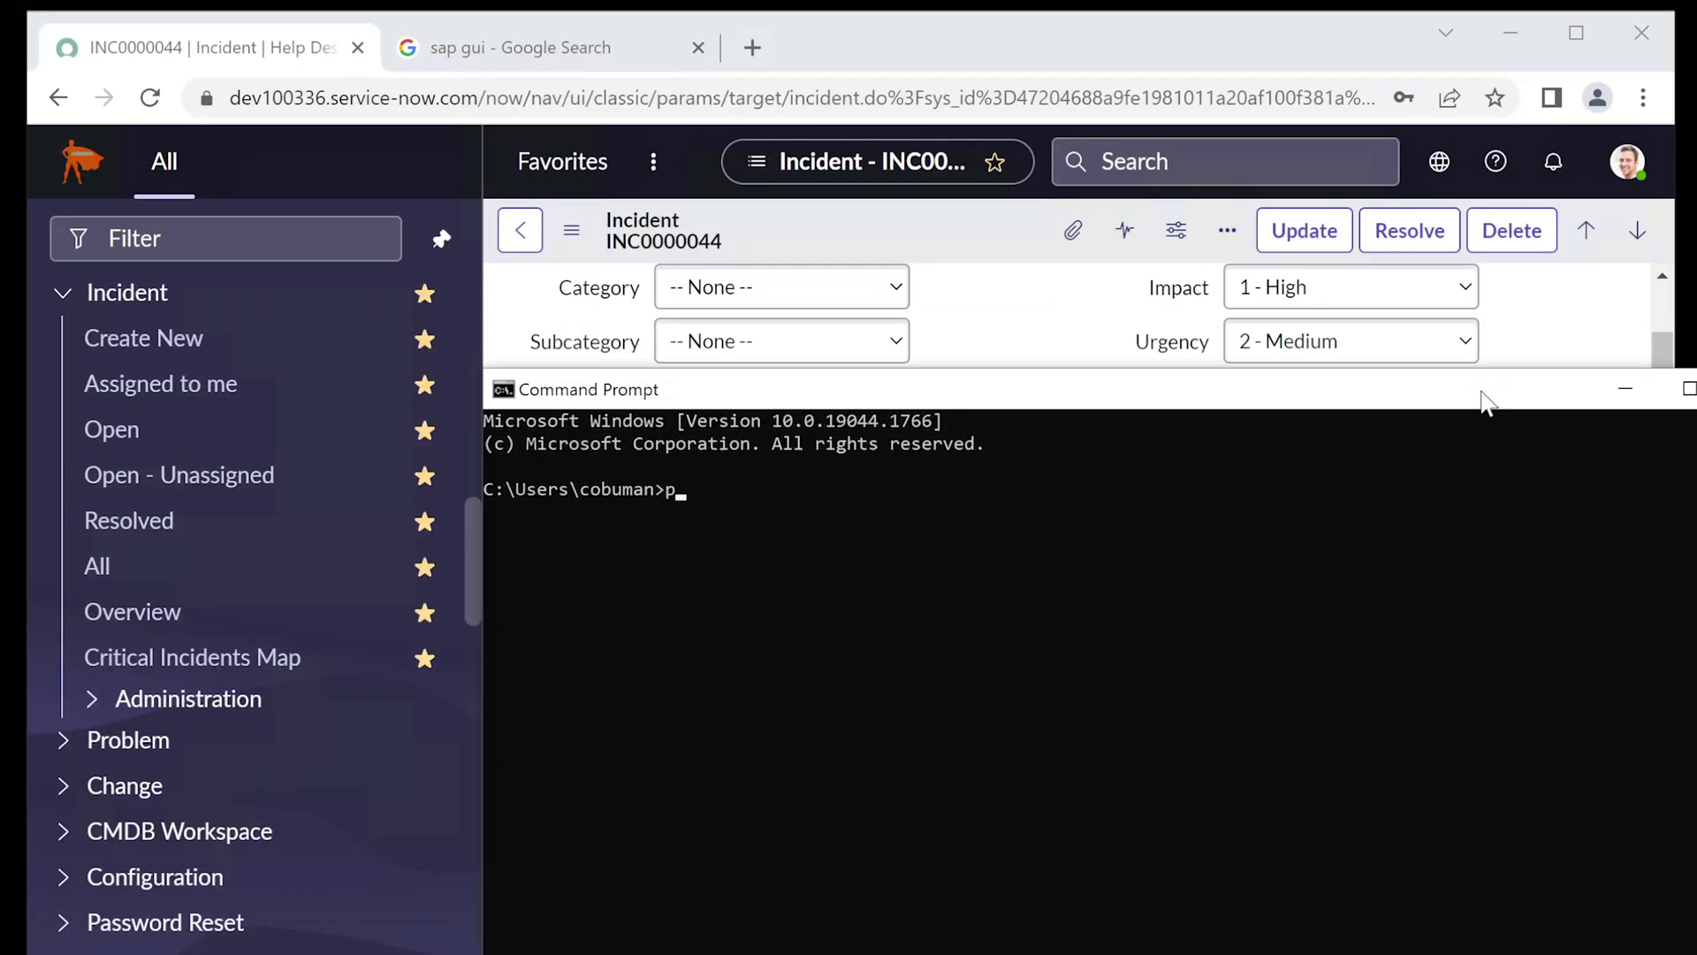
{"action": "type", "text": "ing sapguiserver123"}
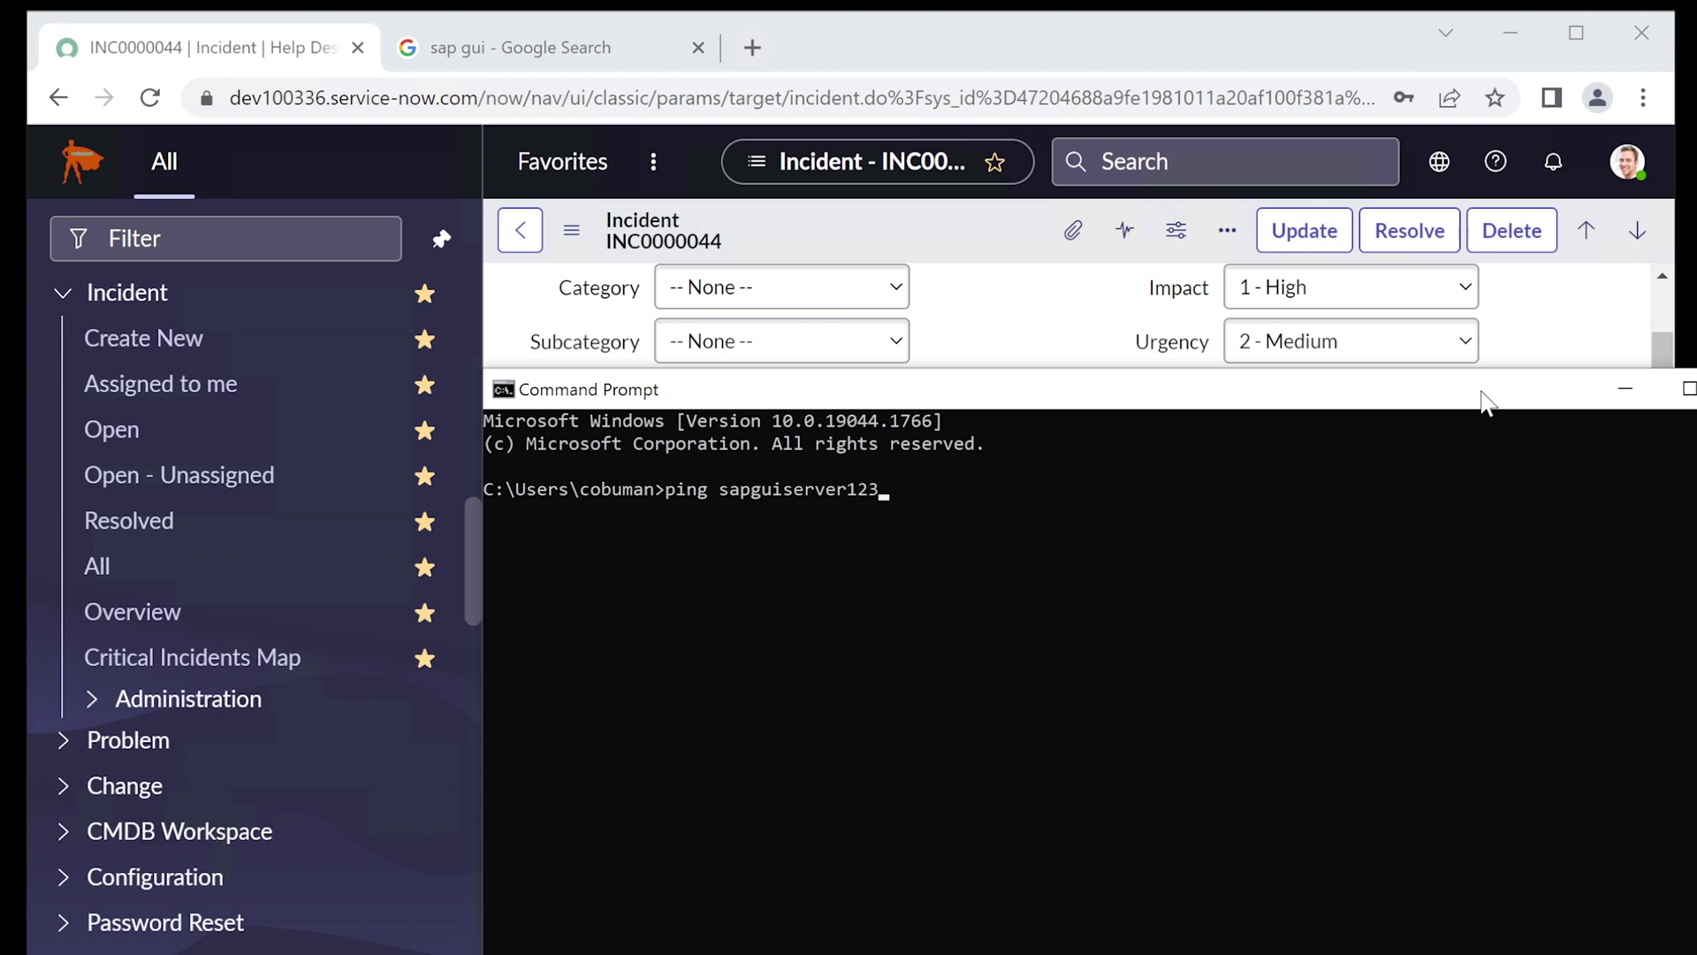
{"action": "key", "text": "Return"}
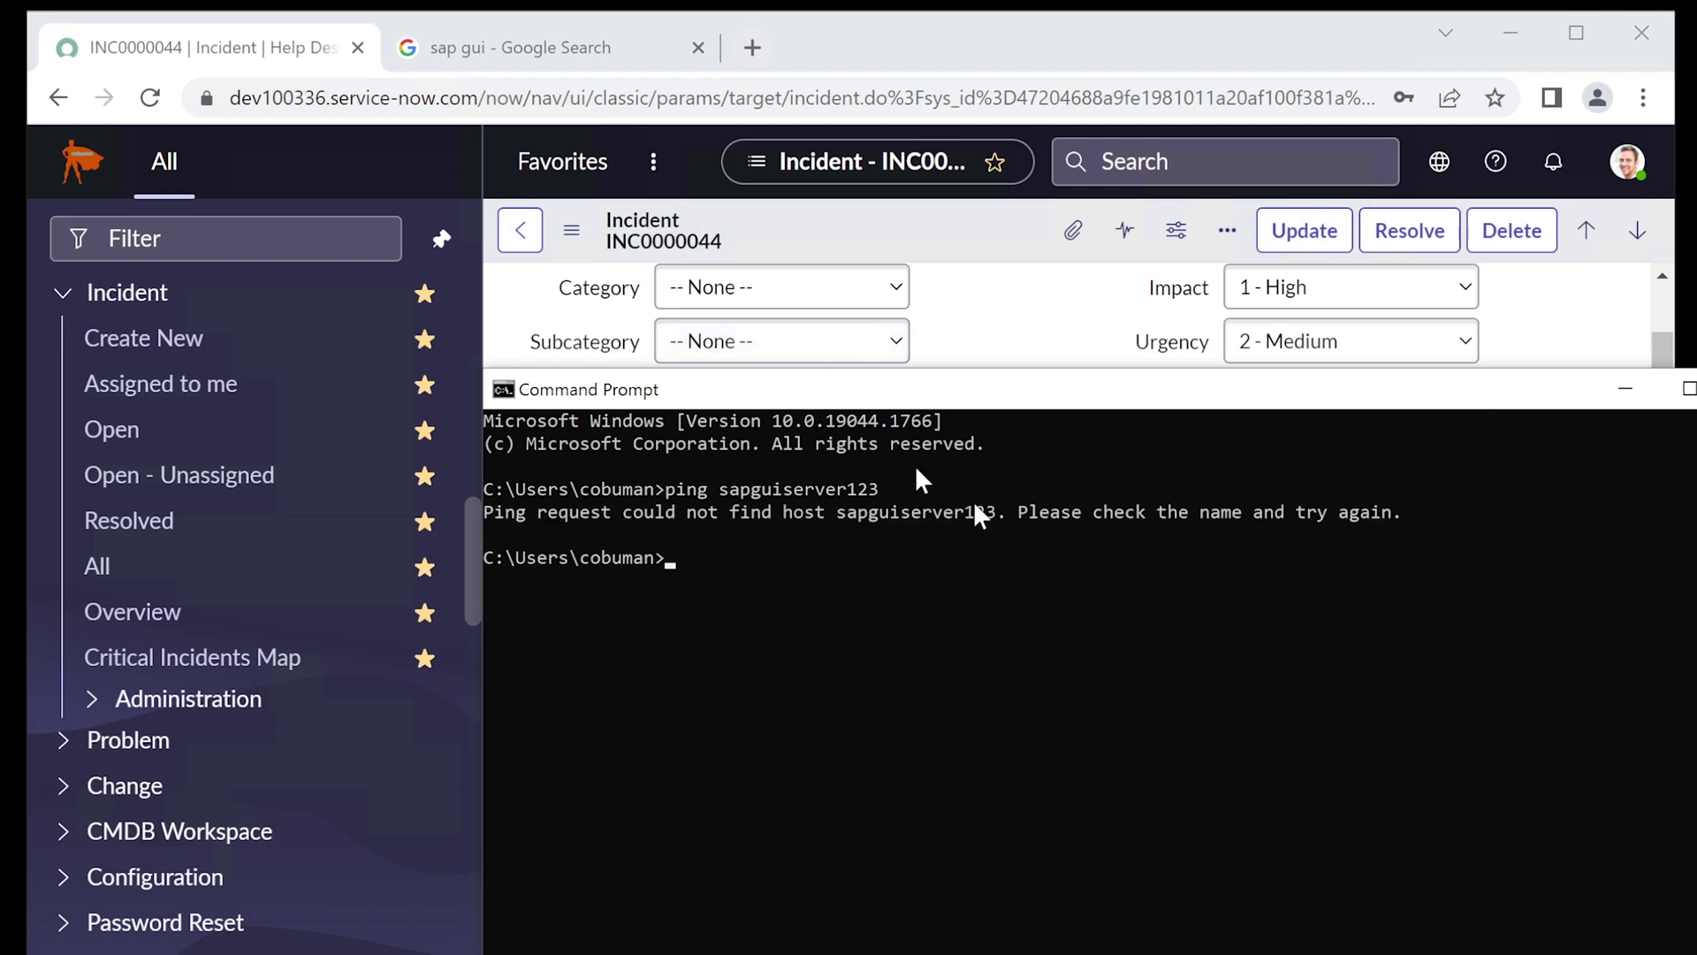
- Minimise Command Prompt and highlight the quoted "Connecting...." message in the incident description
{"action": "left_click_drag", "start_coordinate": [862, 402], "coordinate": [965, 481]}
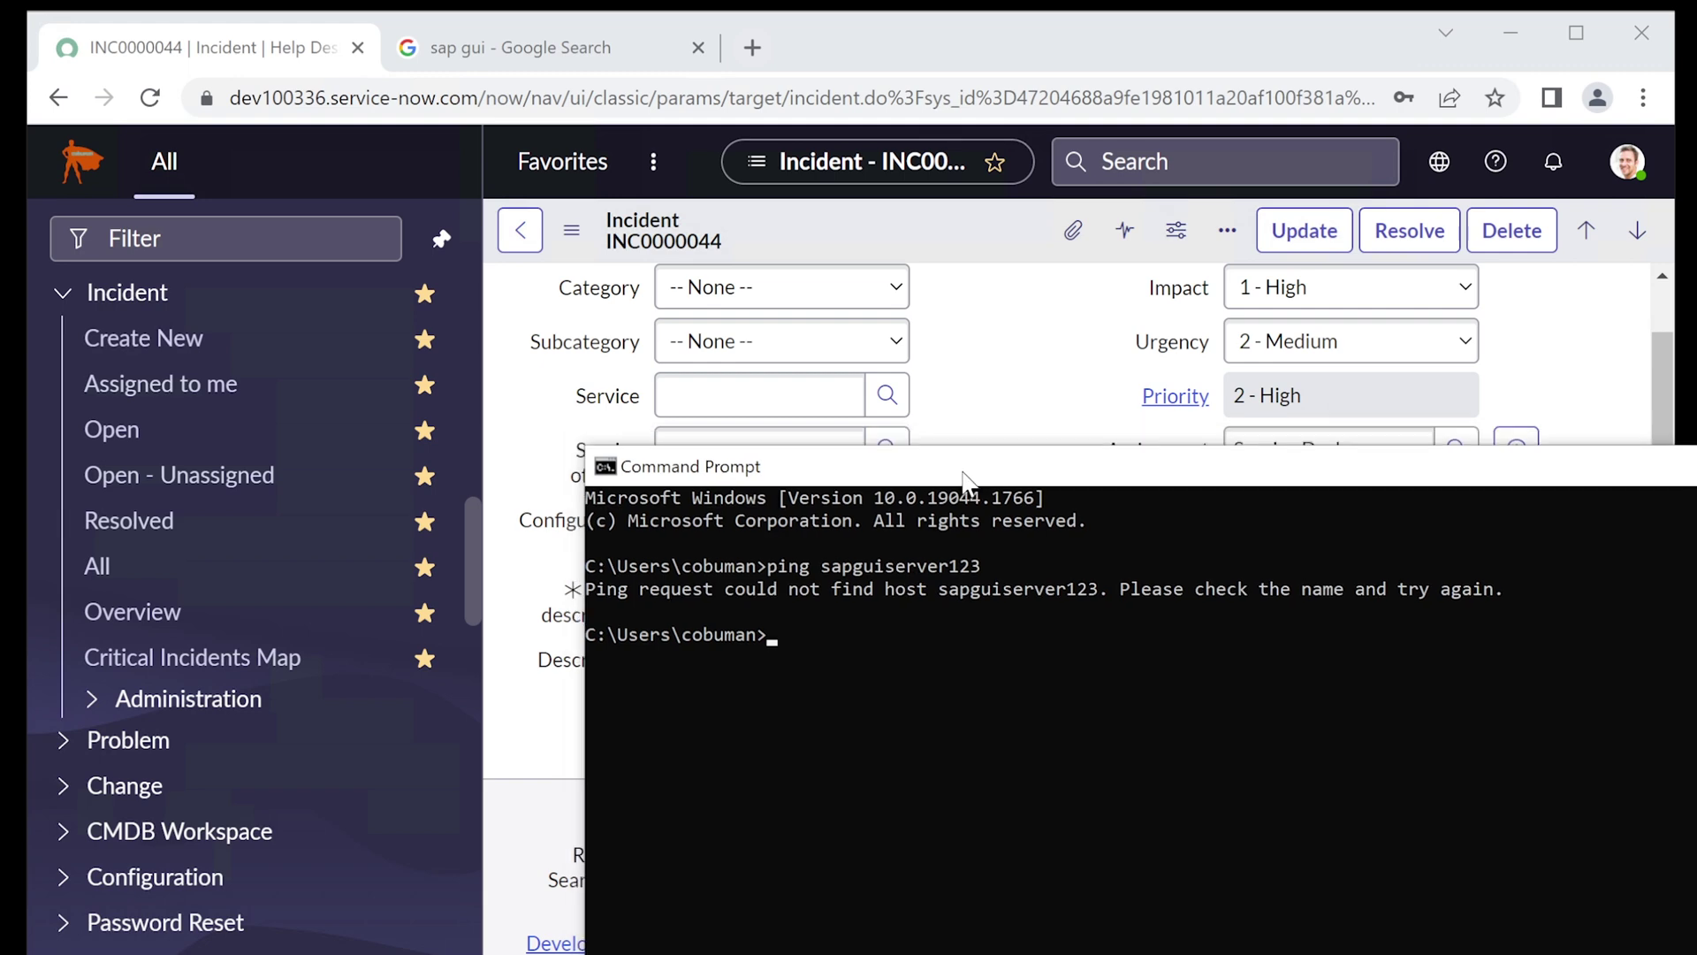
{"action": "left_click", "coordinate": [1696, 466]}
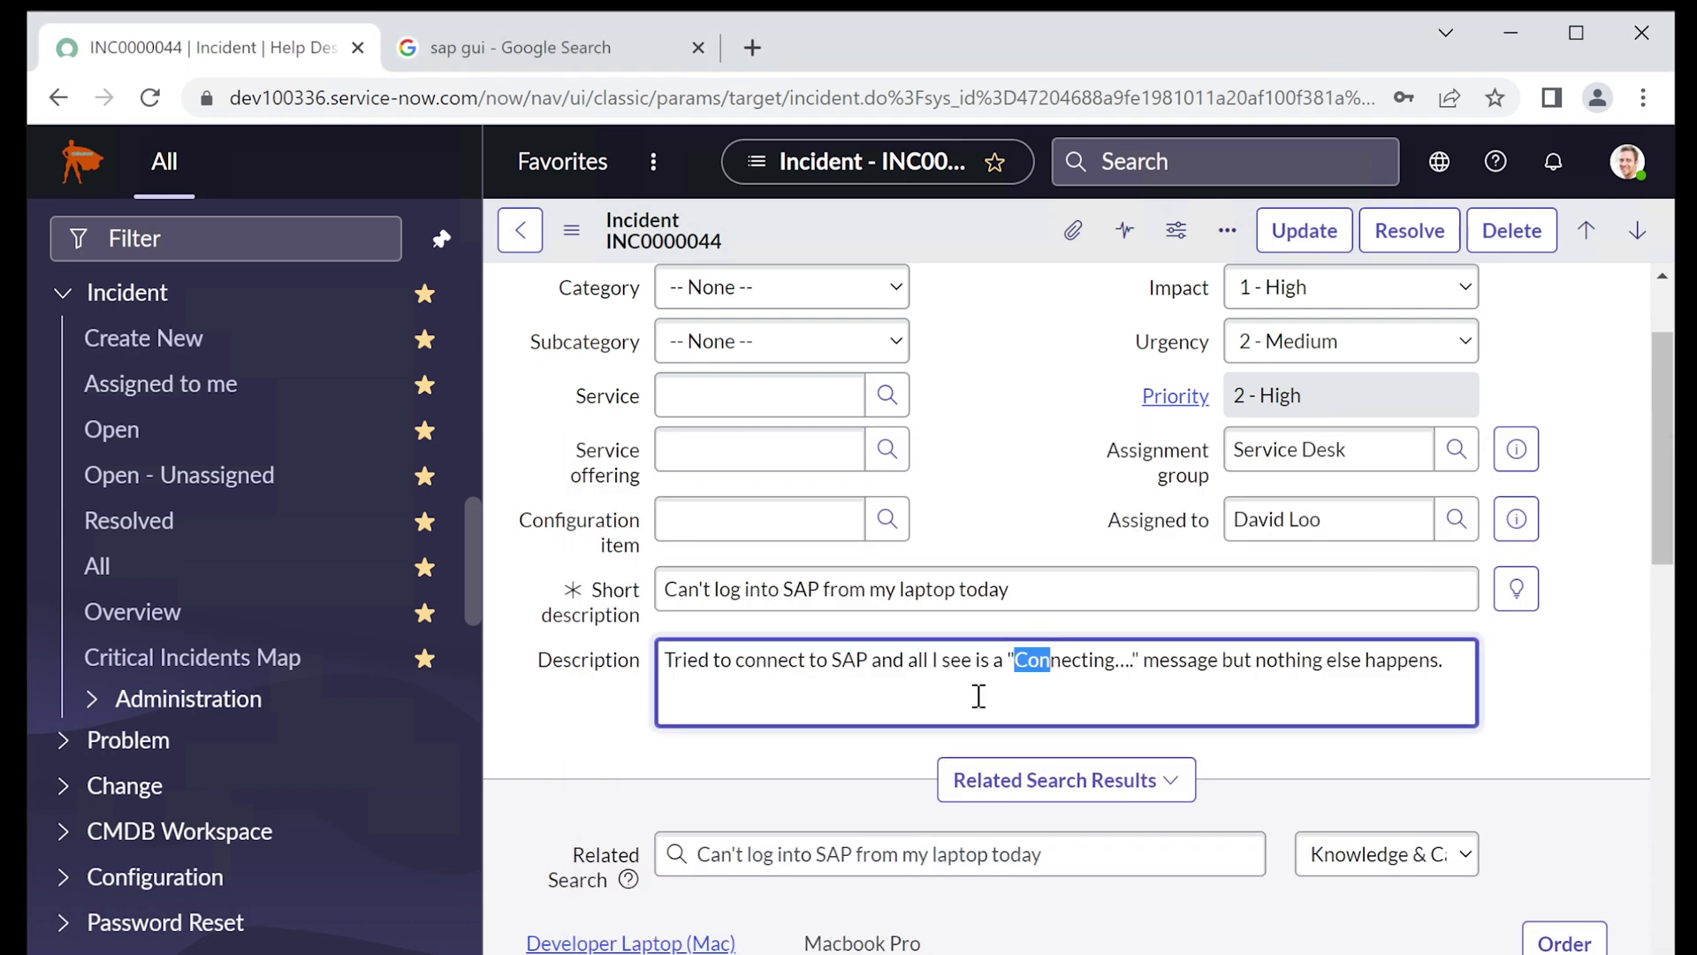
{"action": "left_click_drag", "start_coordinate": [1006, 659], "coordinate": [1140, 654]}
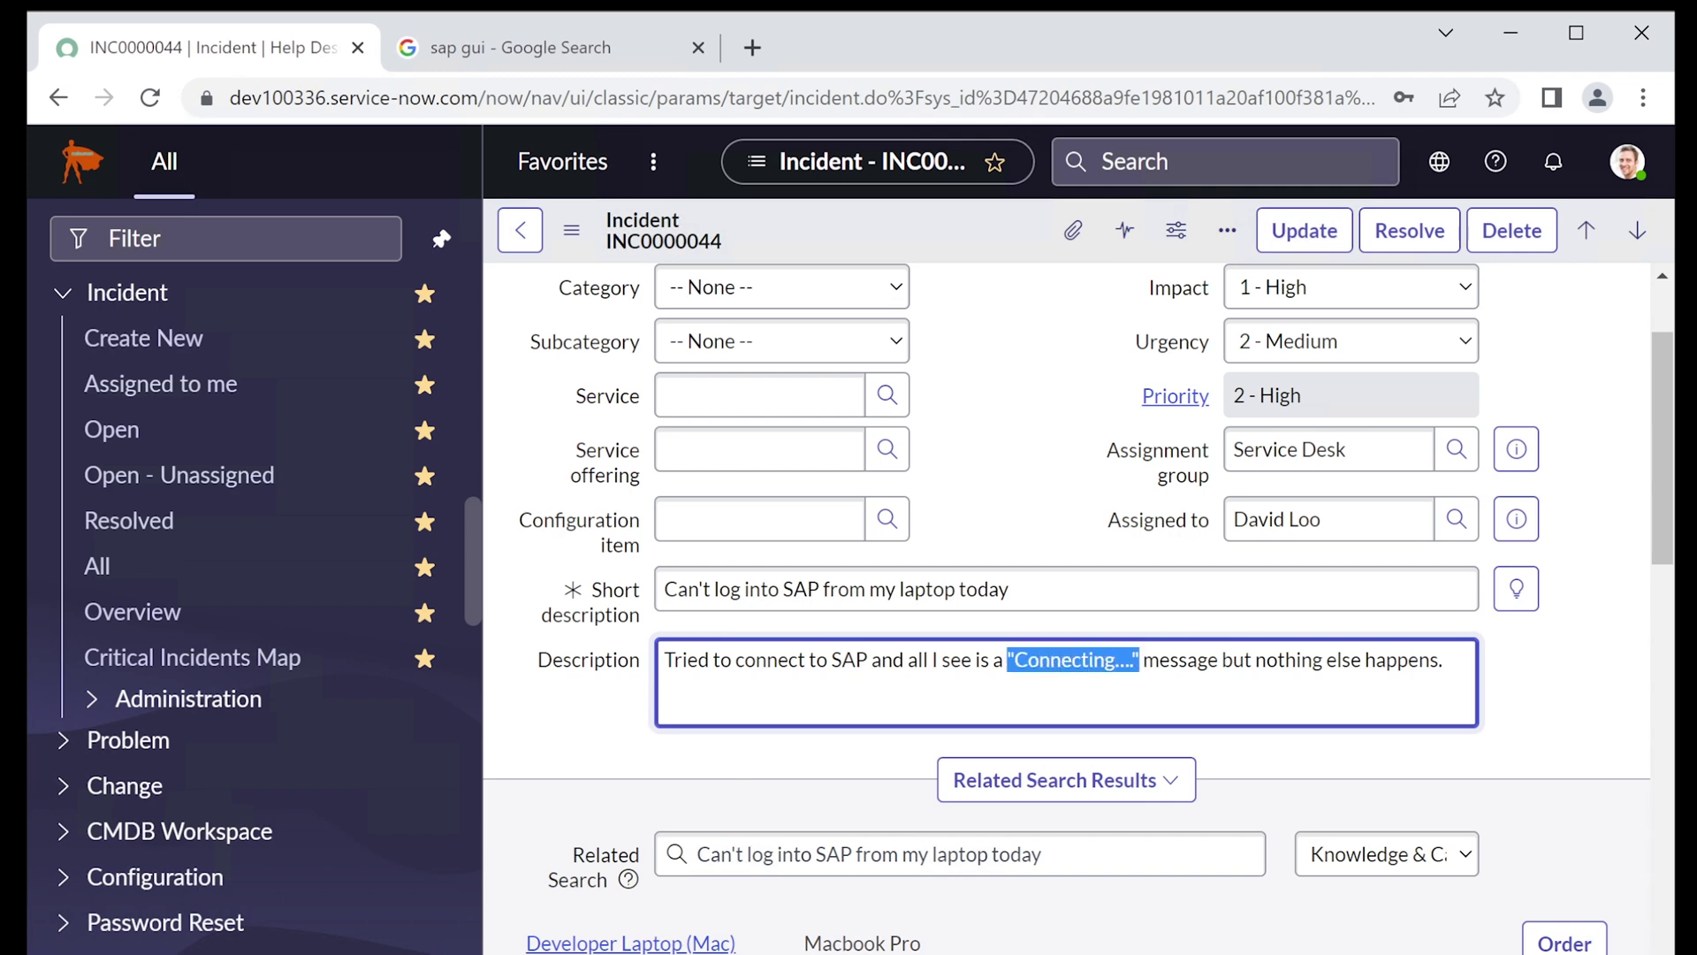
- Switch back to Command Prompt, run tracert sapguiserver123 and minimise the window to return to the incident
{"action": "key", "text": "alt+Tab"}
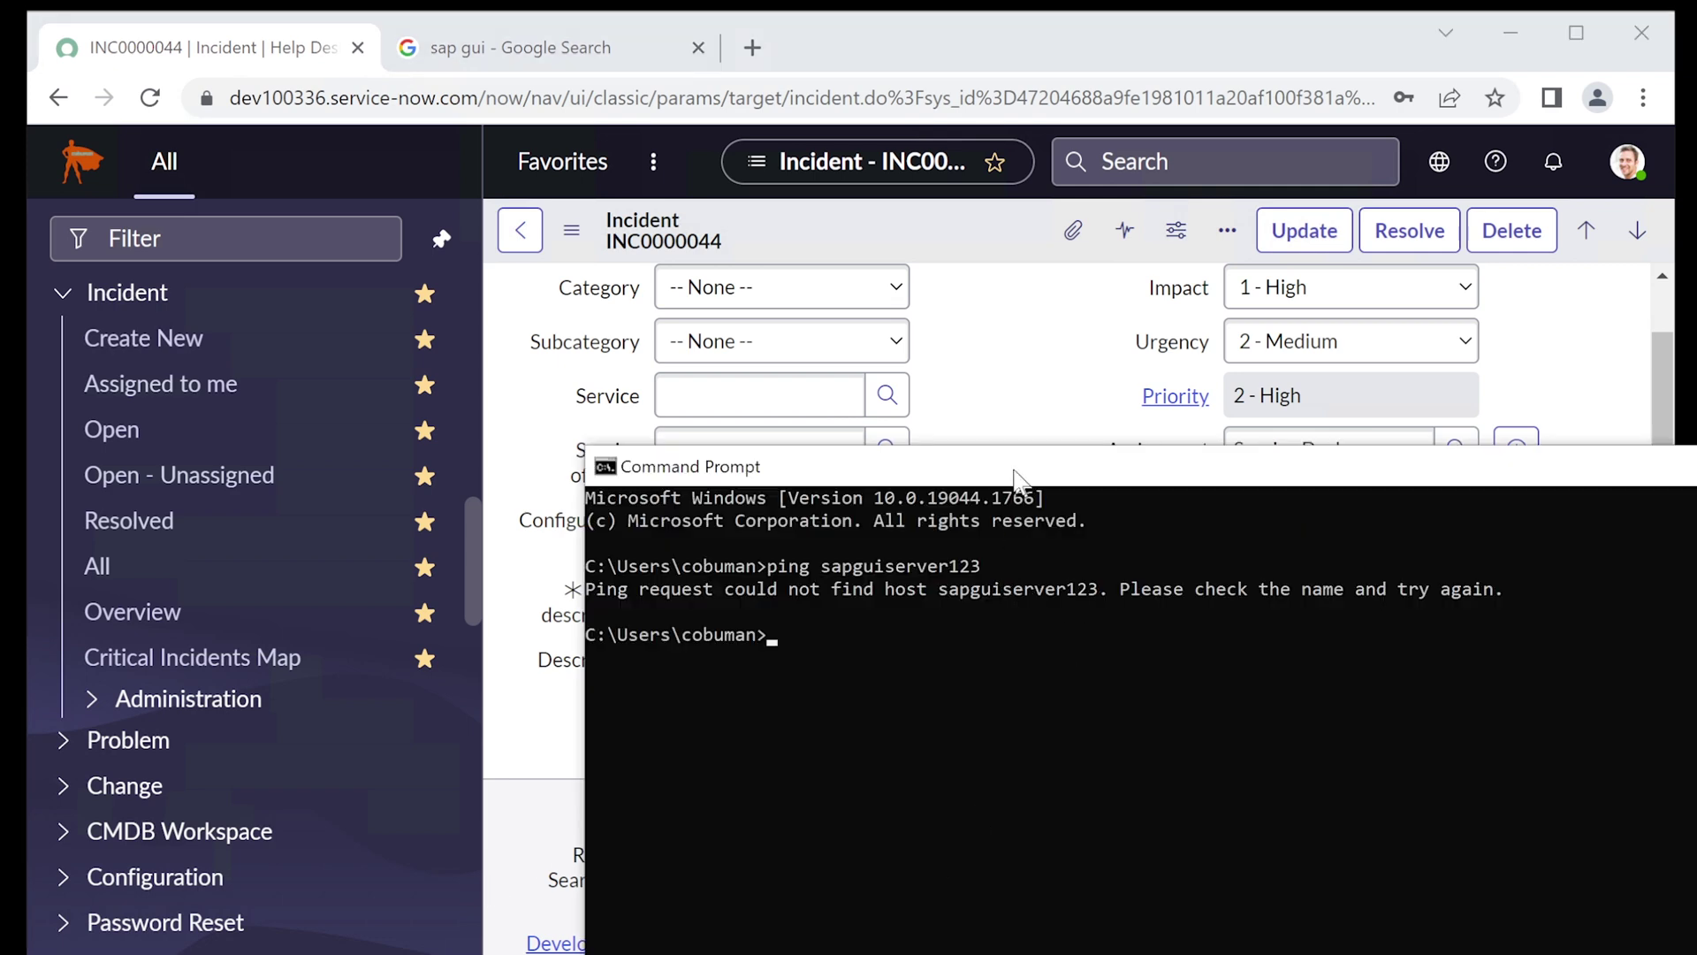
{"action": "left_click_drag", "start_coordinate": [1013, 473], "coordinate": [959, 404]}
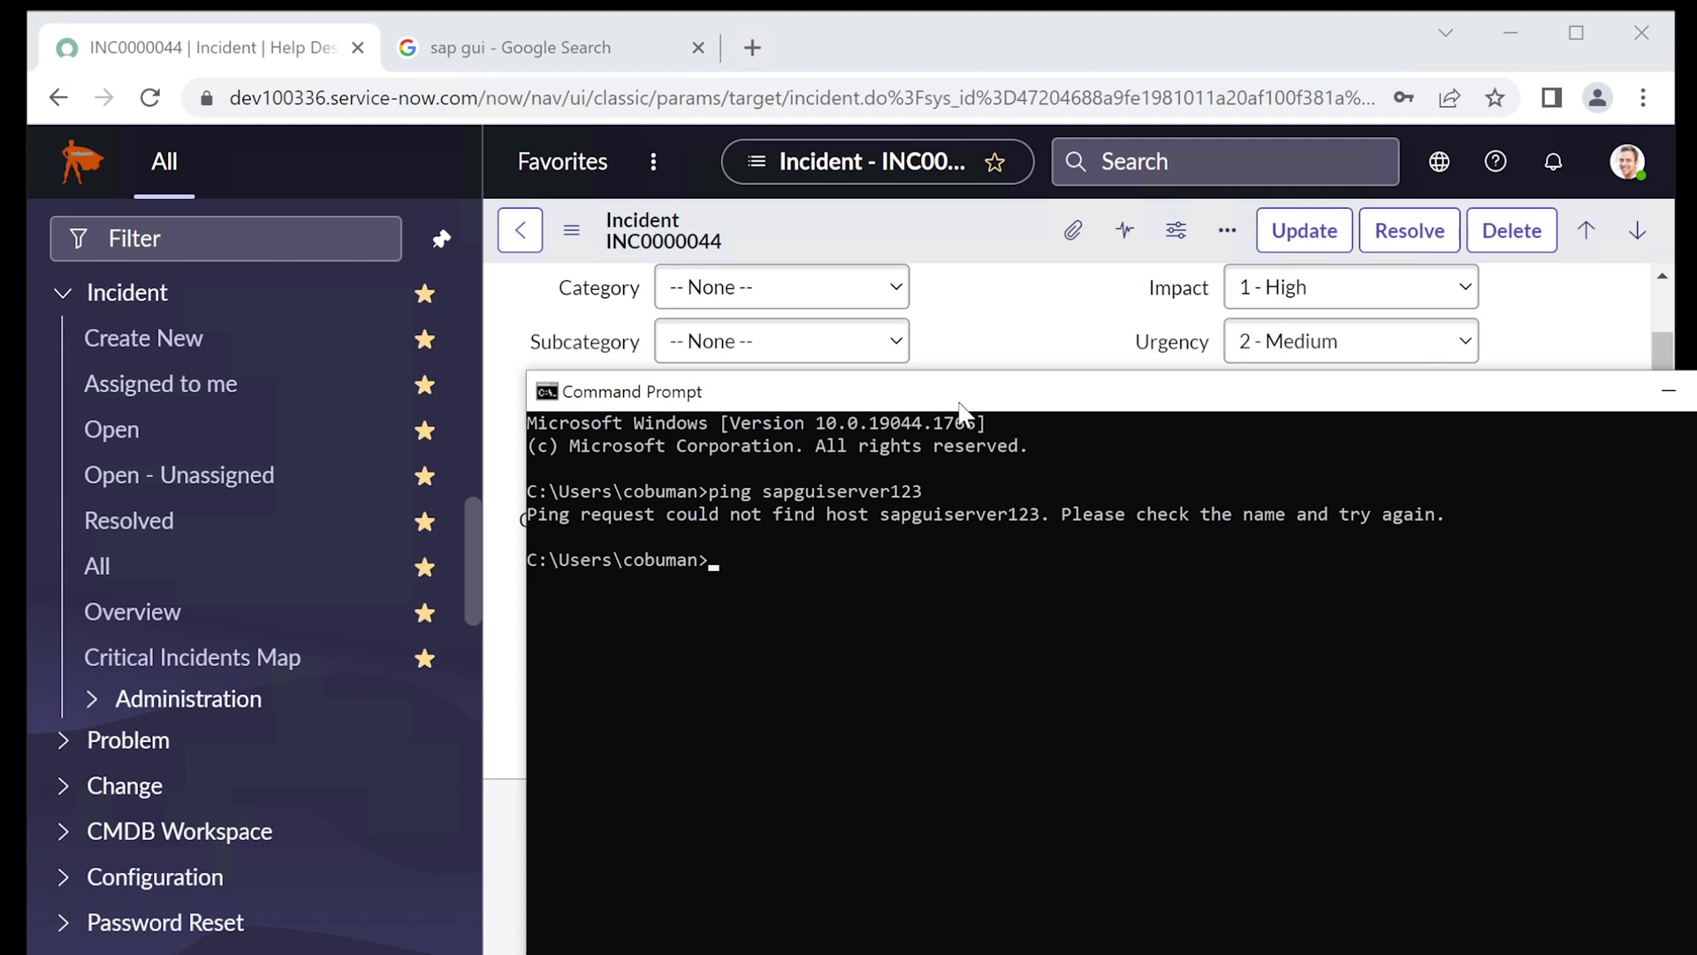
{"action": "type", "text": "tracertp"}
{"action": "key", "text": "BackSpace"}
{"action": "type", "text": "sapguiserver123"}
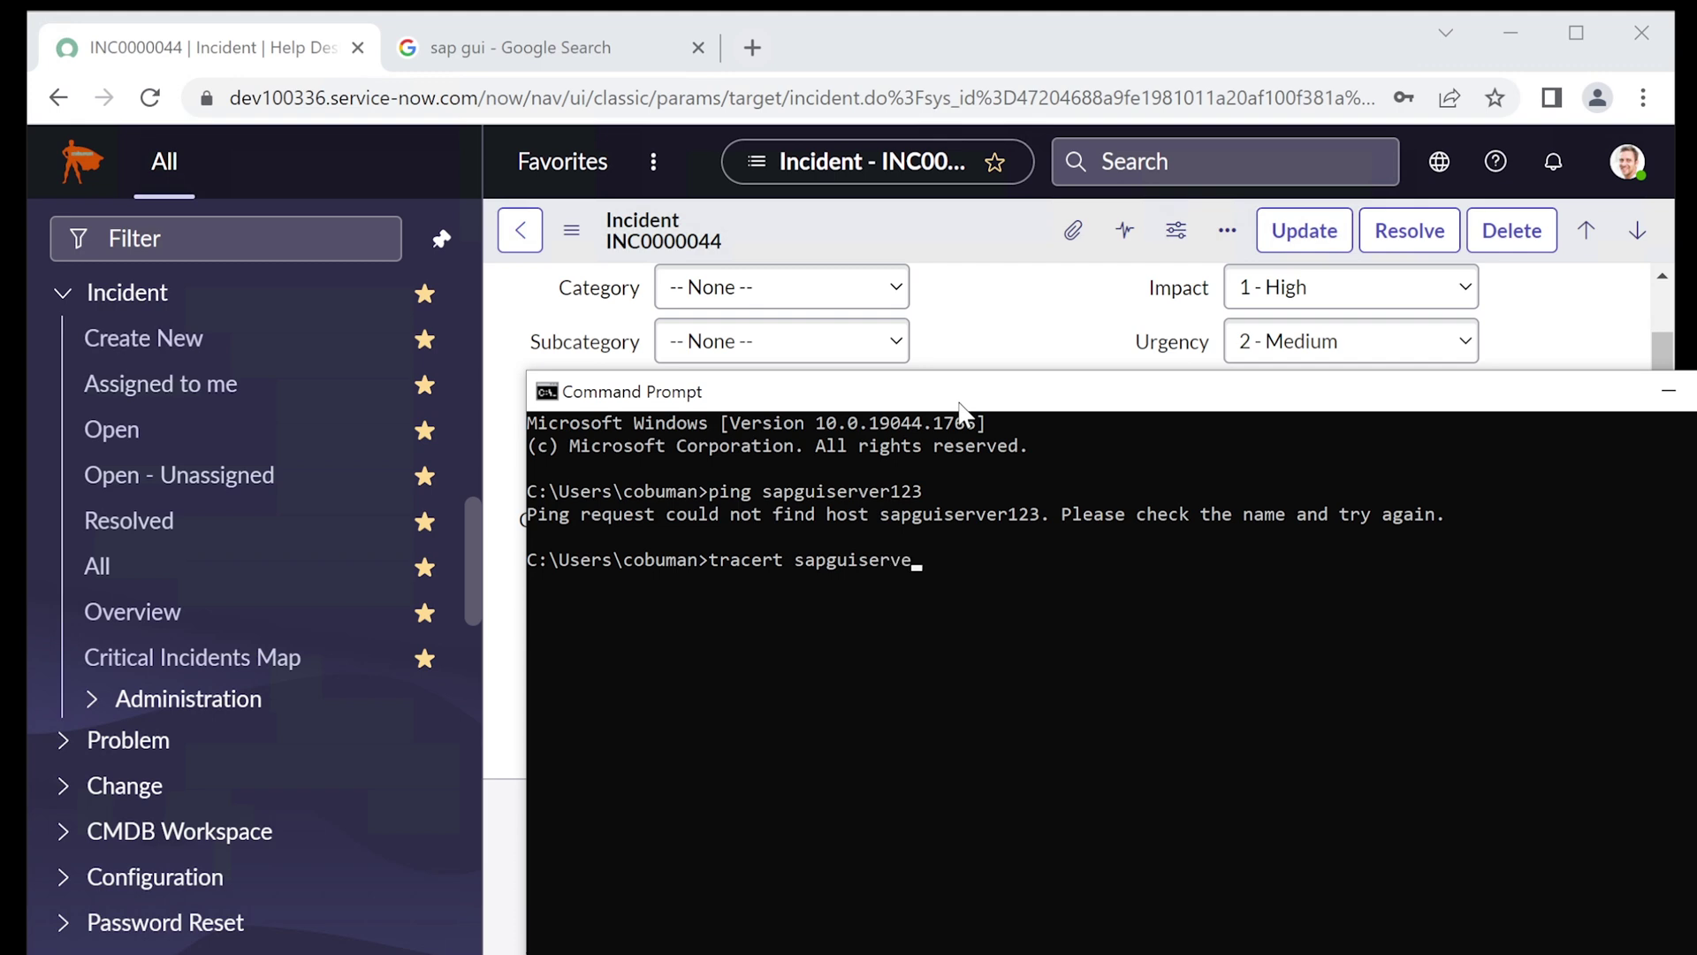
{"action": "key", "text": "Return"}
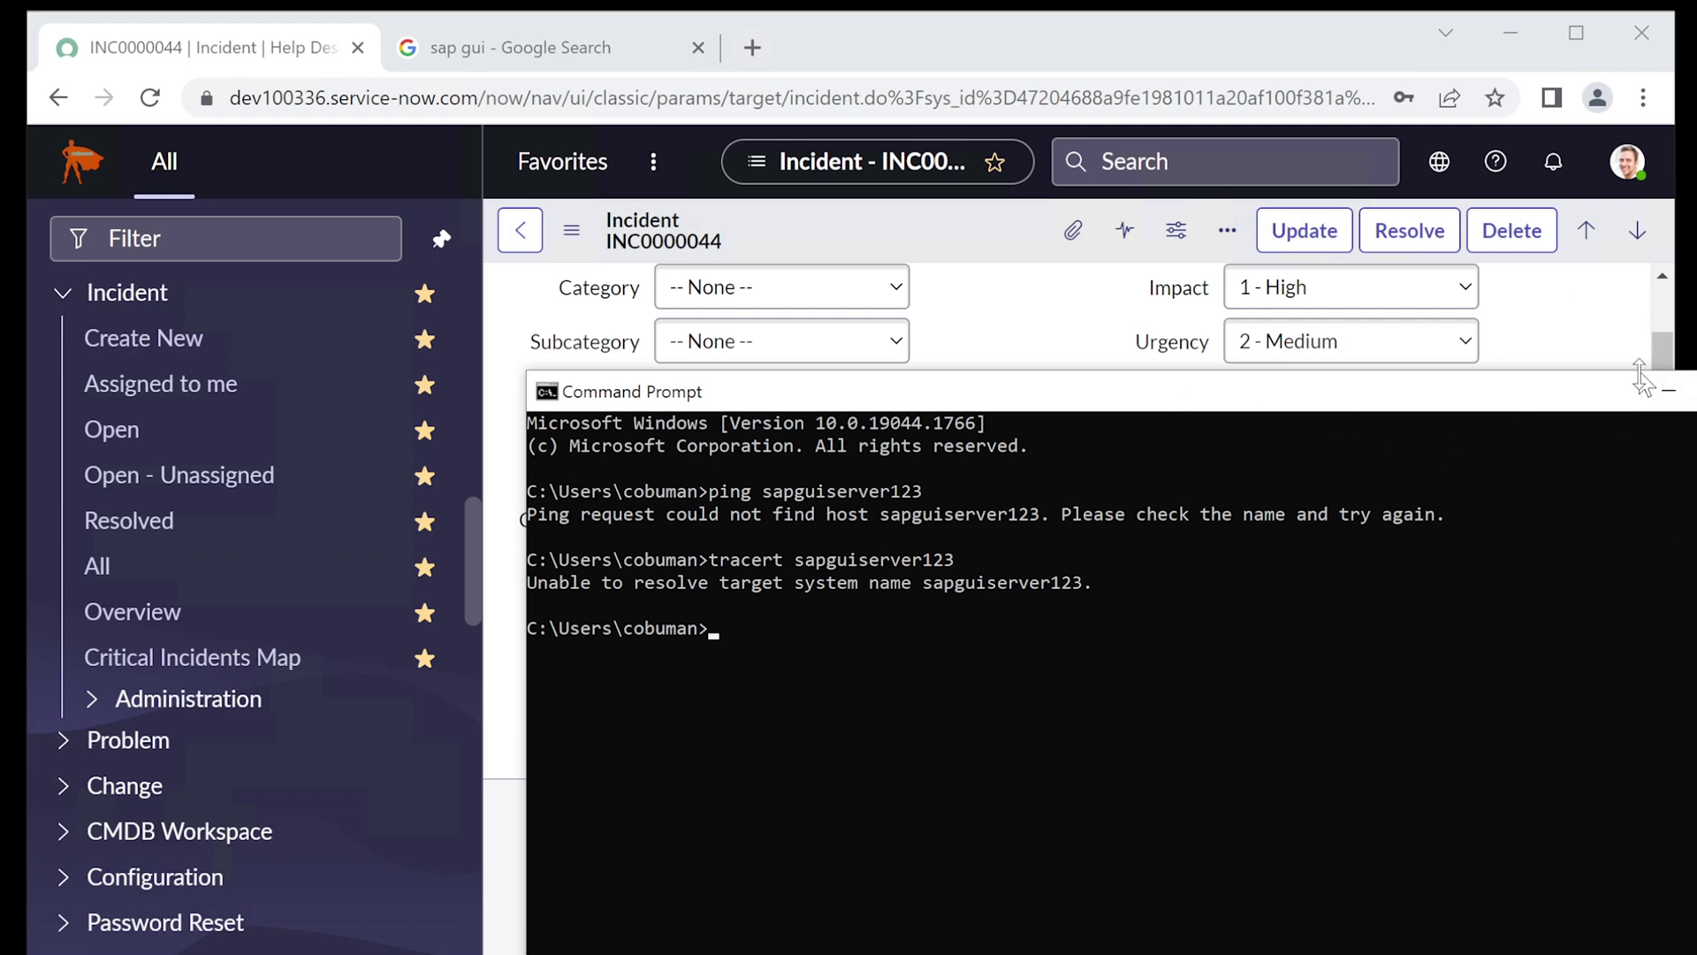
{"action": "left_click", "coordinate": [1668, 391]}
- Check who reported the incident by highlighting the name in the Caller field
{"action": "scroll", "coordinate": [813, 426], "scroll_direction": "up", "scroll_amount": 2}
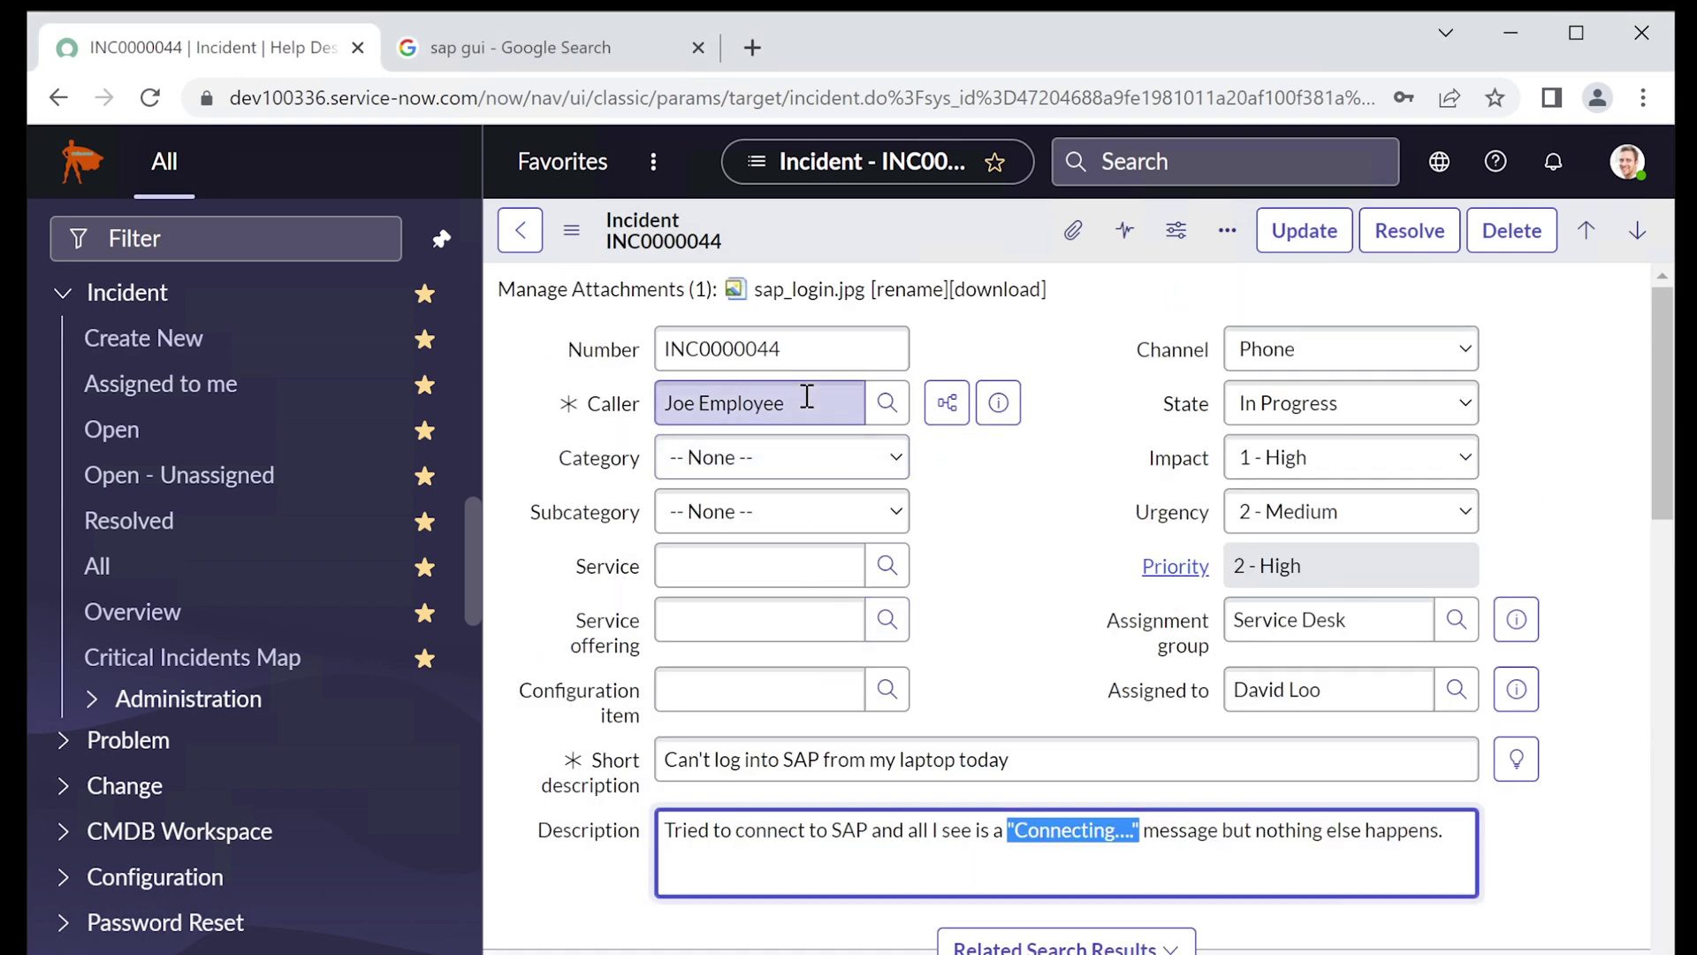
{"action": "left_click", "coordinate": [608, 408]}
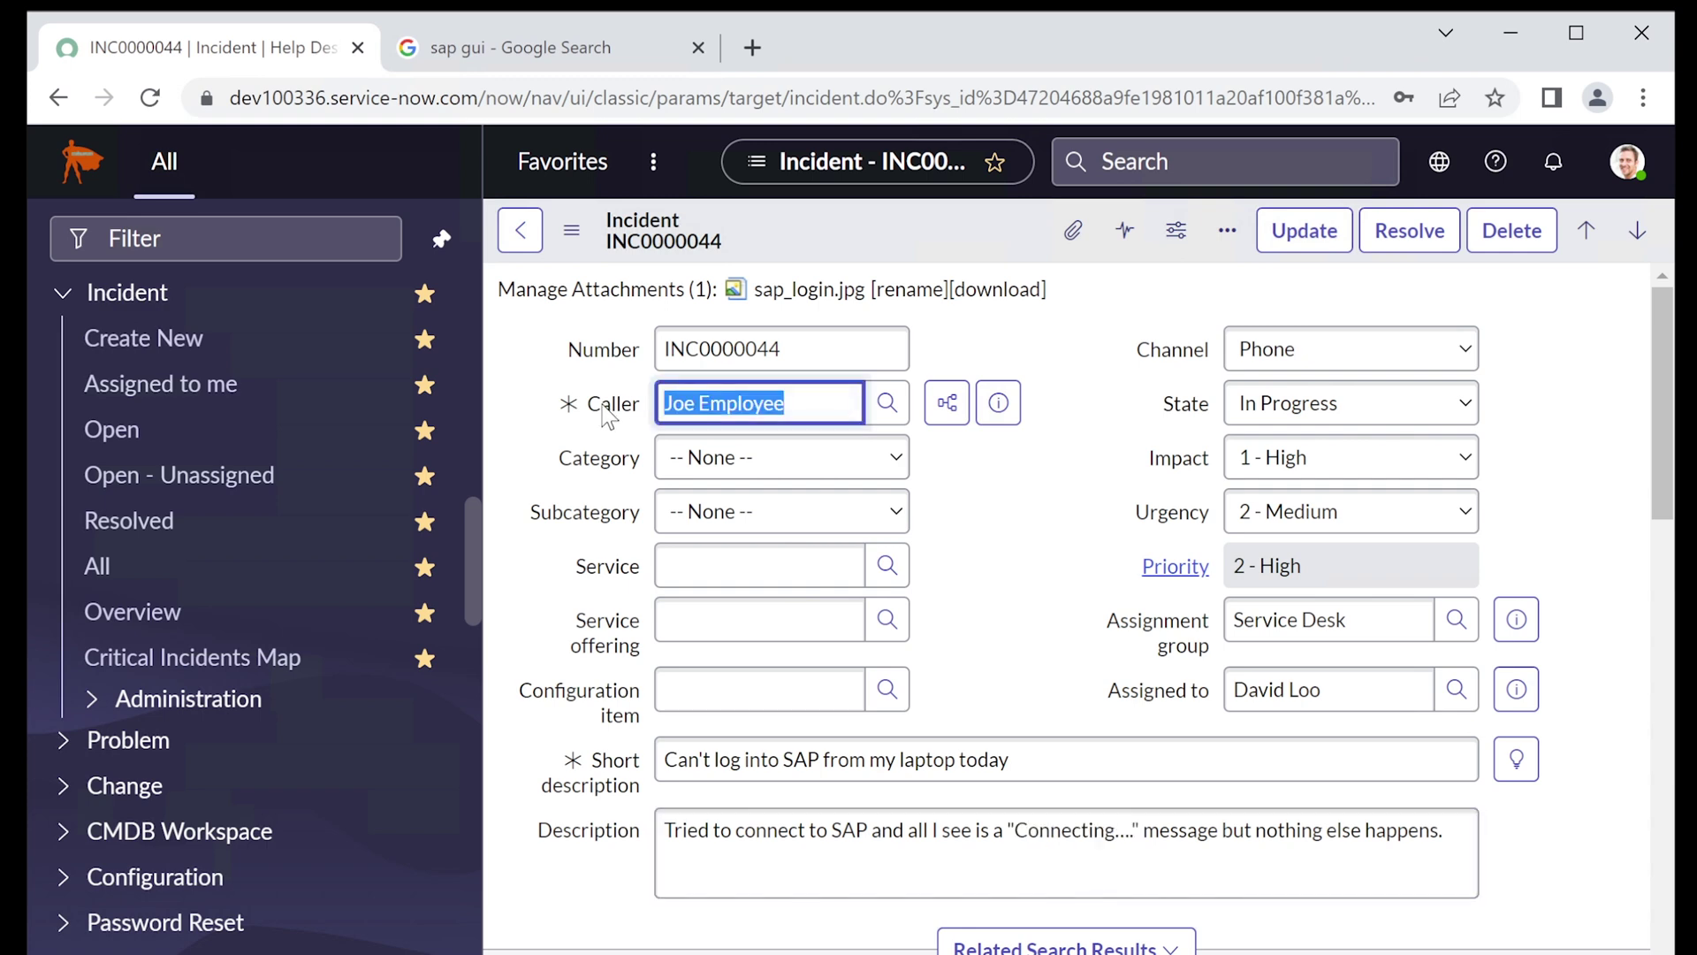
{"action": "left_click", "coordinate": [996, 504]}
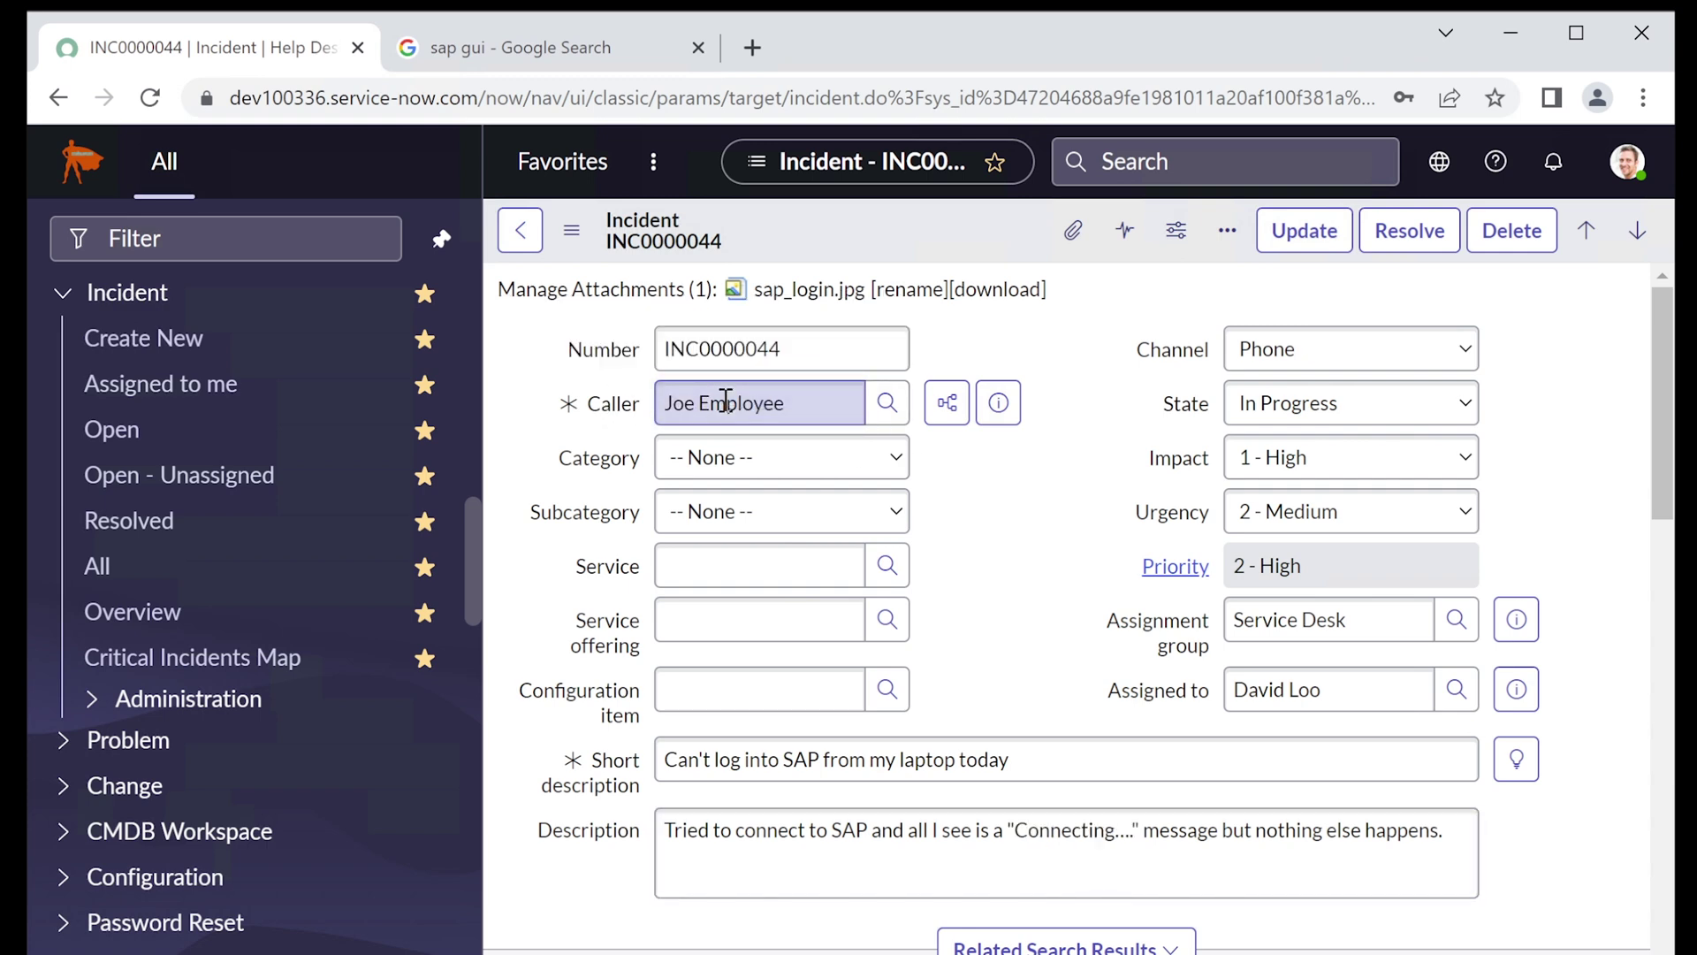
{"action": "double_click", "coordinate": [675, 402]}
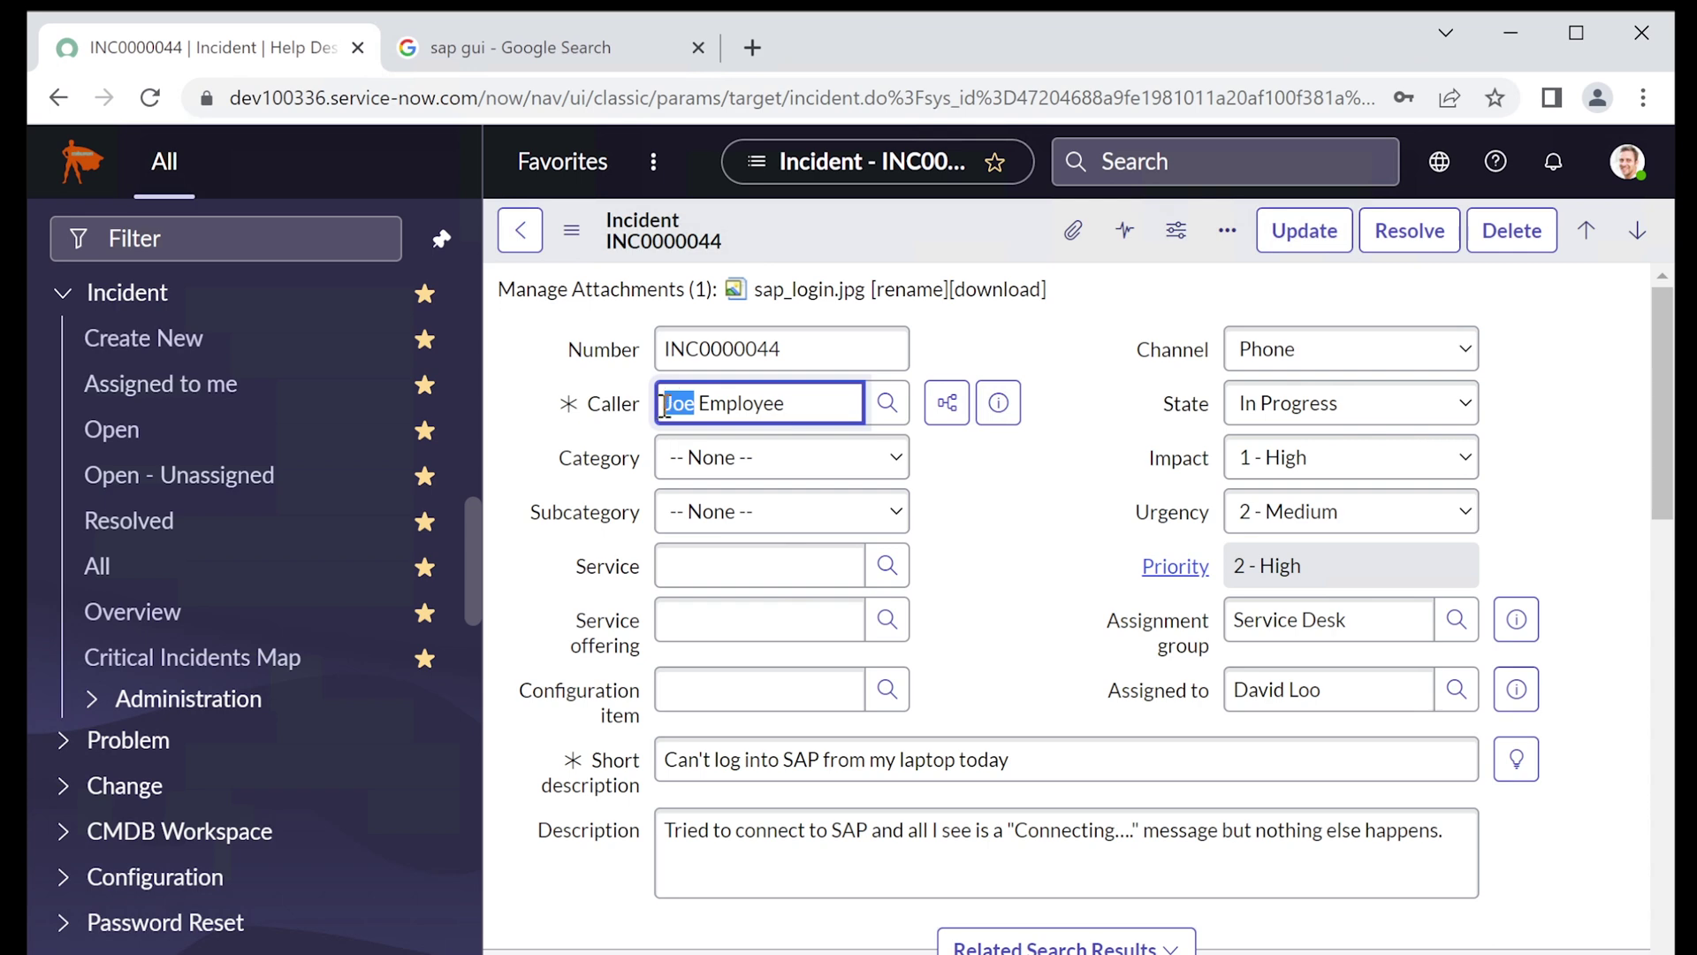
- Review the wording of the description around SAP and the quoted "Connecting...." message
{"action": "left_click_drag", "start_coordinate": [830, 826], "coordinate": [1149, 818]}
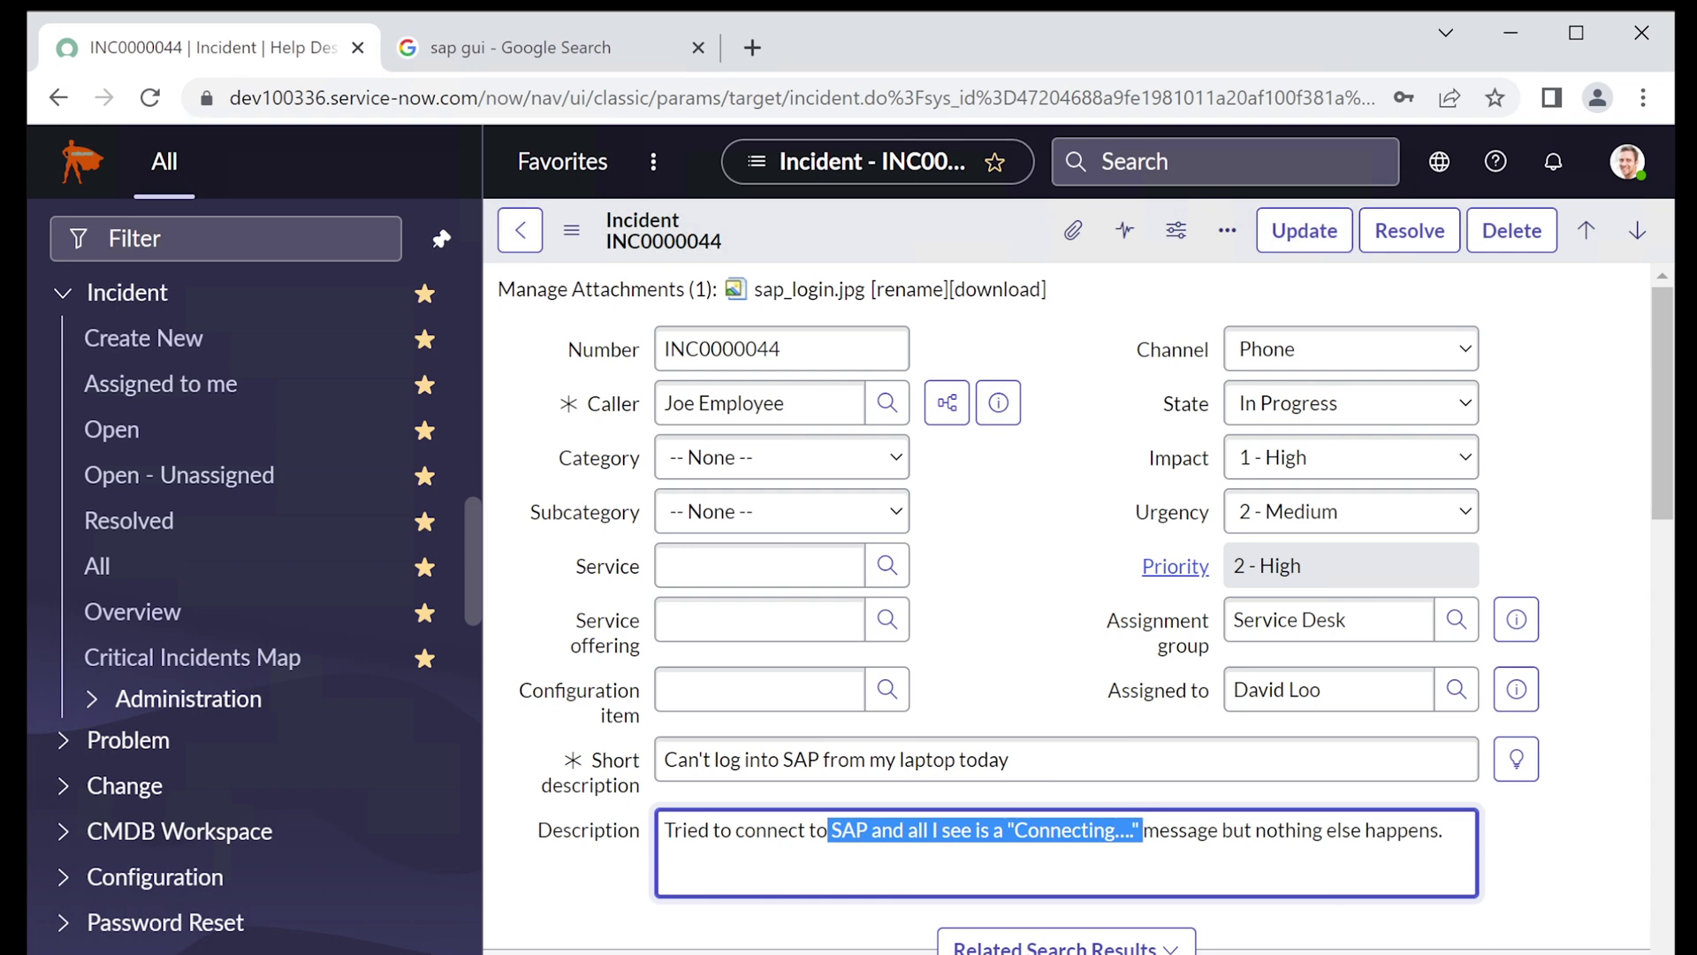
{"action": "left_click", "coordinate": [1138, 844]}
{"action": "left_click_drag", "start_coordinate": [1139, 831], "coordinate": [1008, 822]}
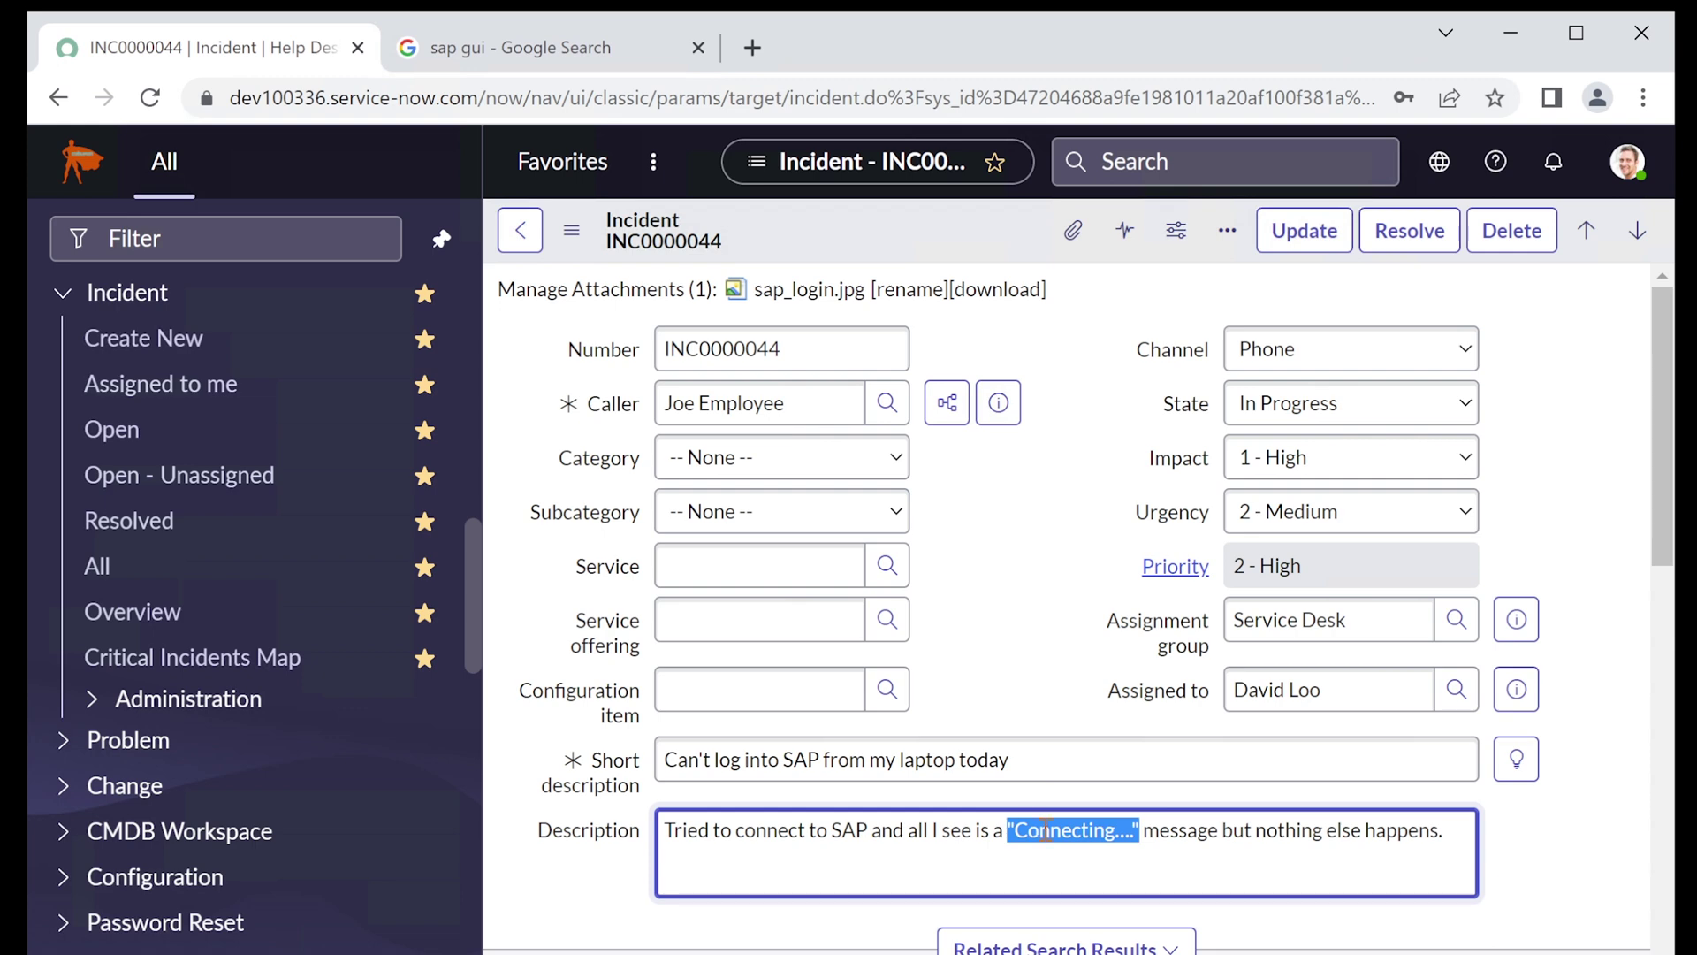
{"action": "left_click", "coordinate": [1045, 829]}
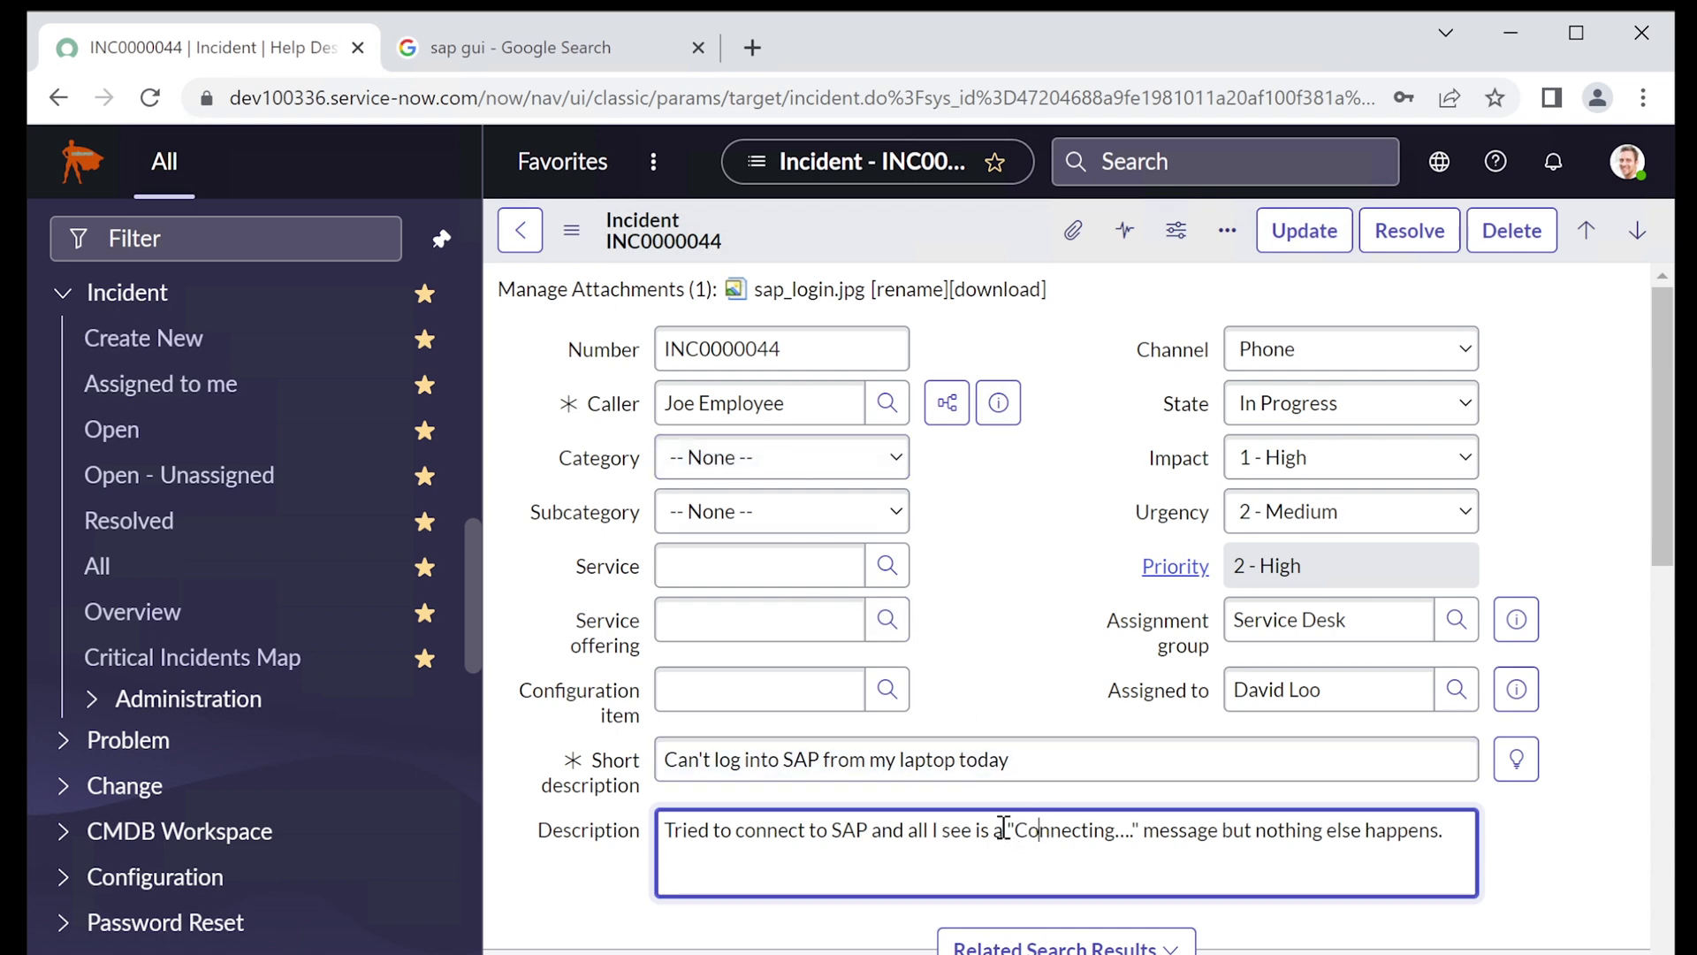
{"action": "left_click_drag", "start_coordinate": [1003, 829], "coordinate": [1139, 829]}
{"action": "left_click", "coordinate": [1139, 829]}
- Enlarge and close the SAP Business One login screenshot in the activities, then look over the rest of the incident record
{"action": "scroll", "coordinate": [1125, 848], "scroll_direction": "down", "scroll_amount": 8}
{"action": "scroll", "coordinate": [1127, 853], "scroll_direction": "down", "scroll_amount": 6}
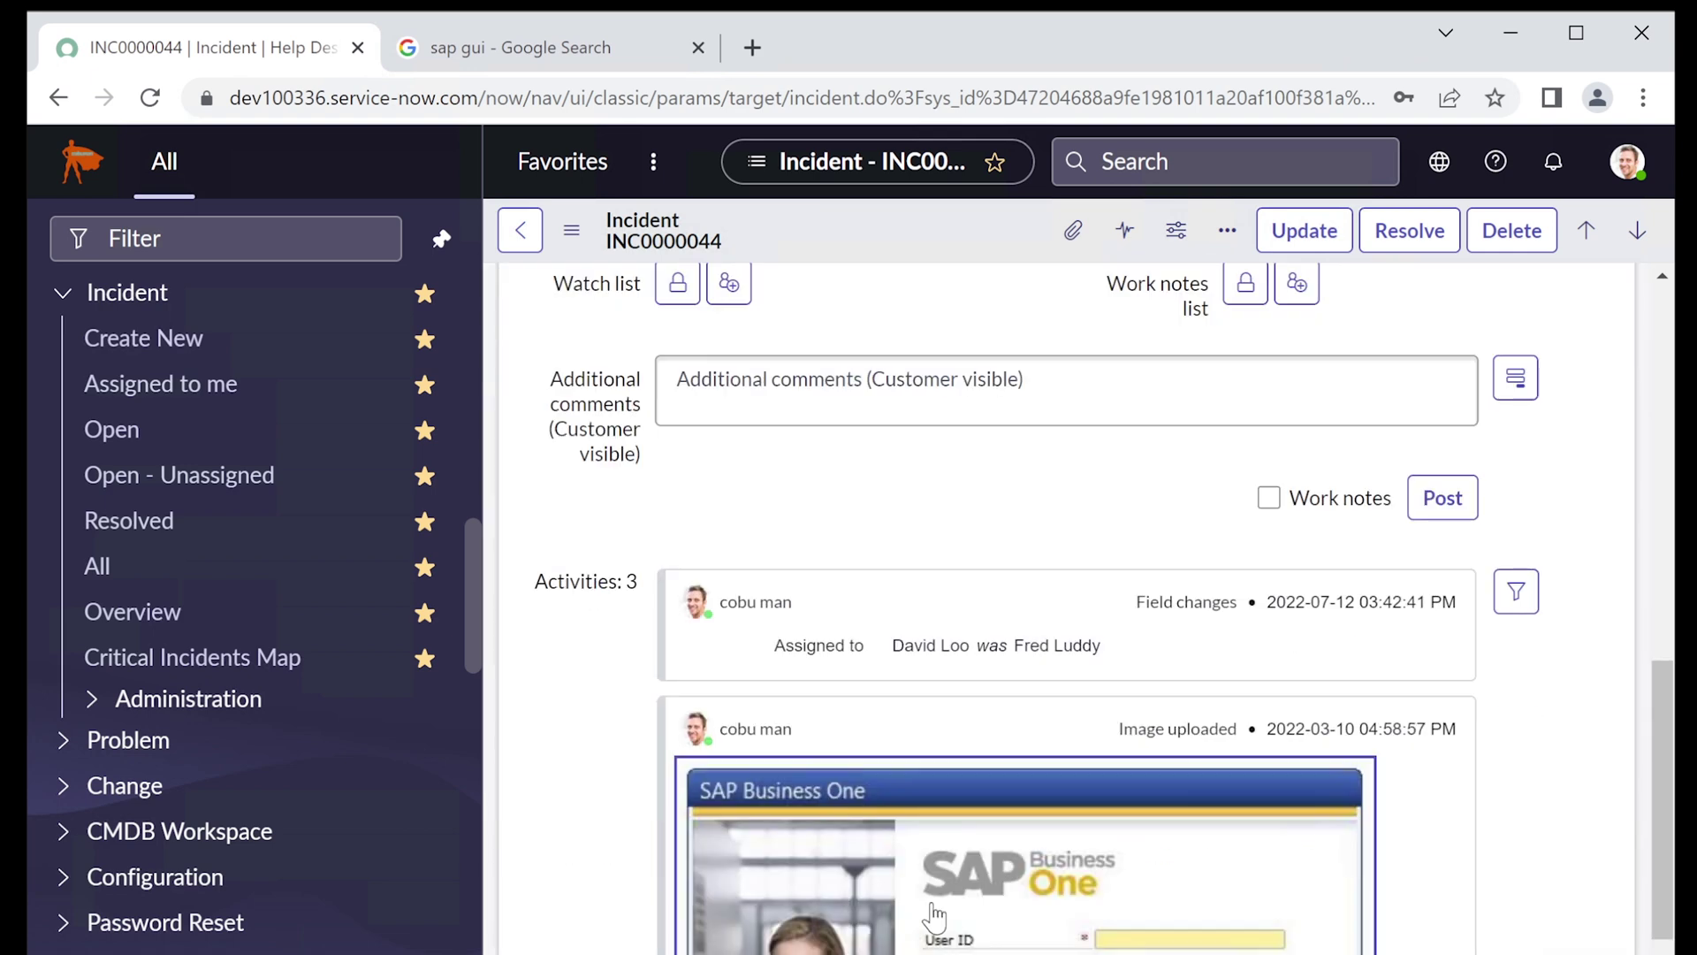
{"action": "left_click", "coordinate": [972, 870]}
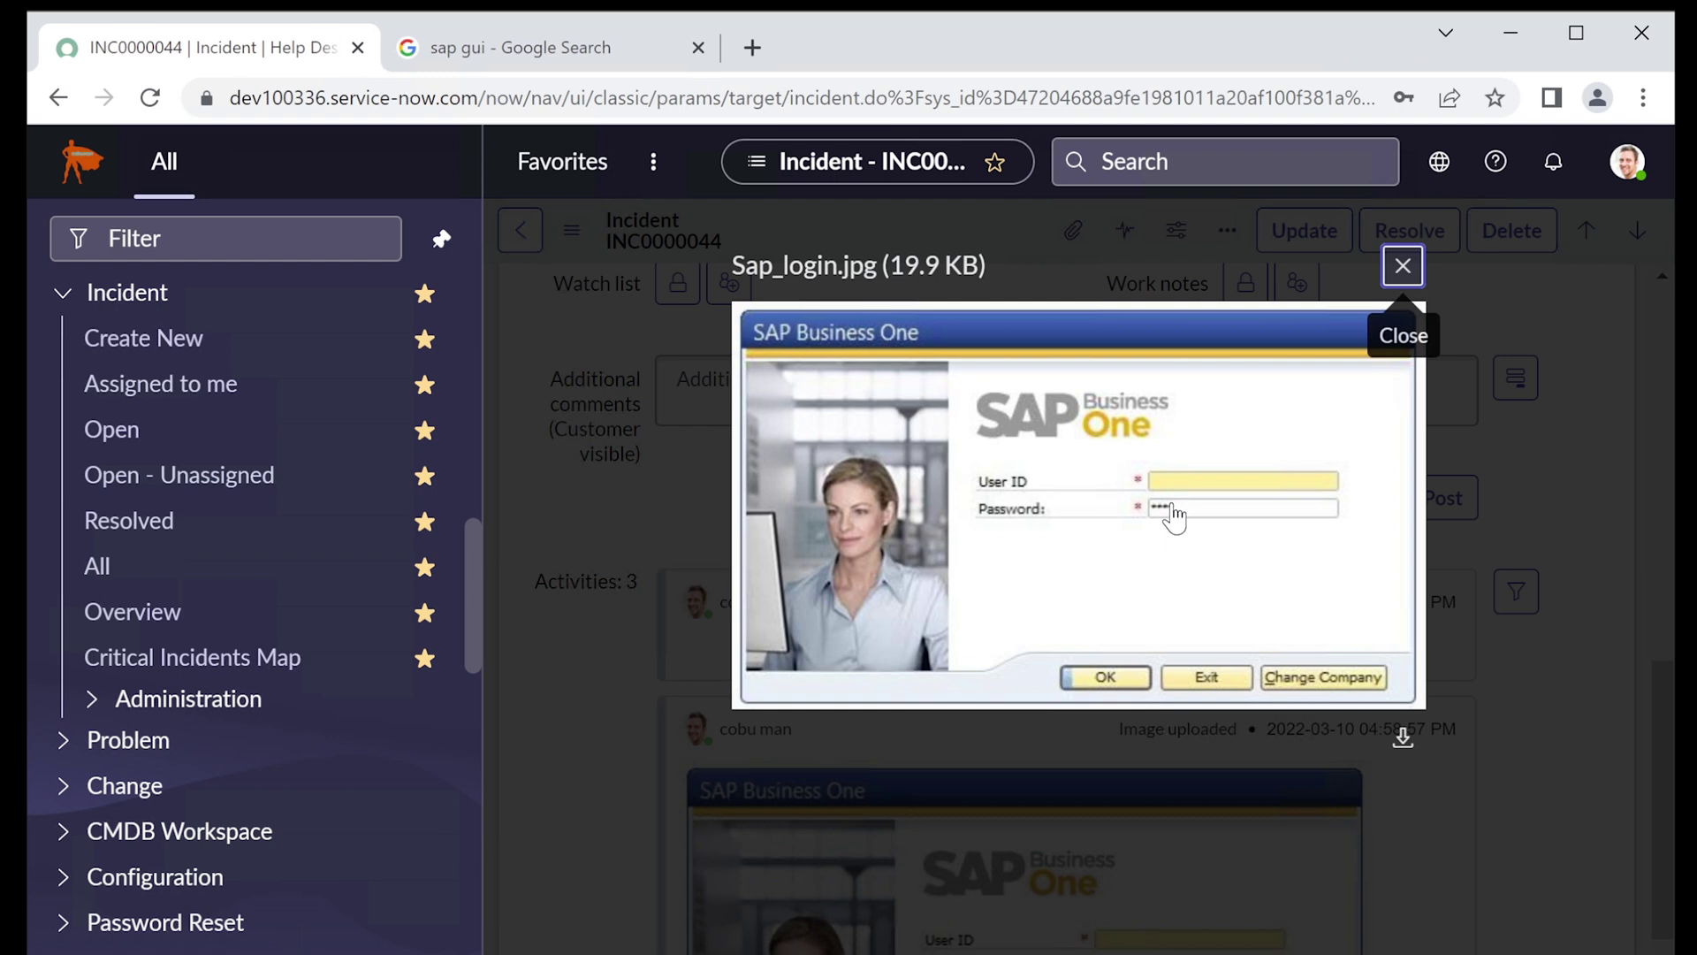
{"action": "left_click", "coordinate": [1391, 277]}
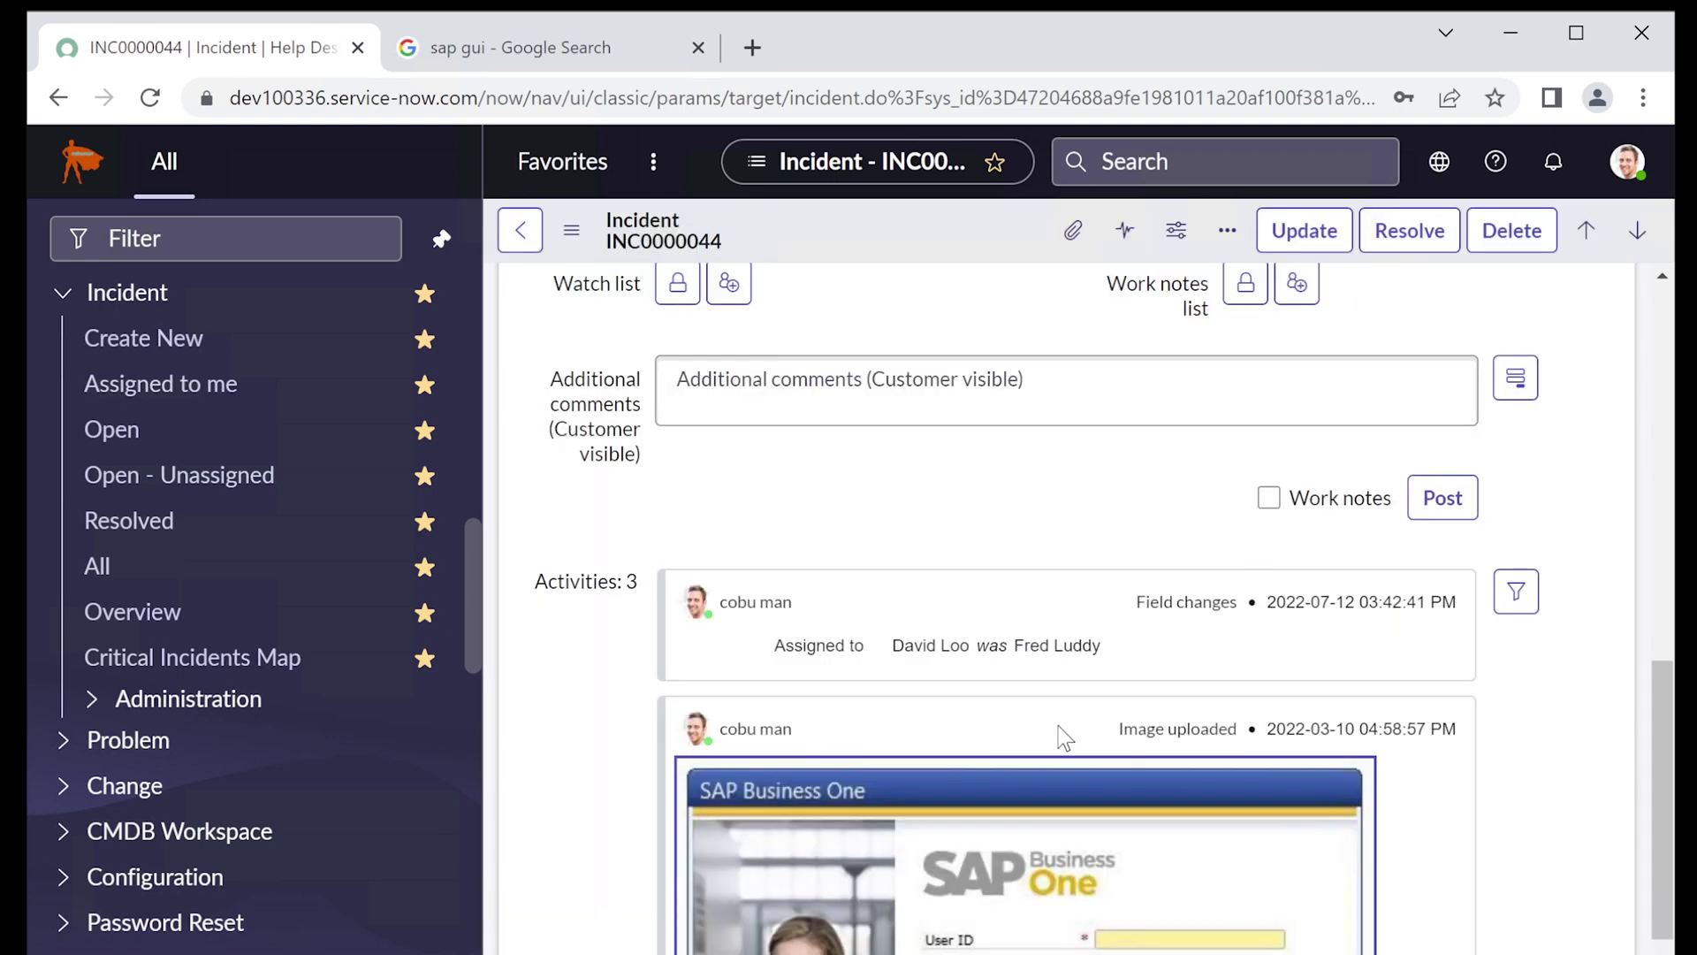
{"action": "scroll", "coordinate": [1057, 726], "scroll_direction": "up", "scroll_amount": 5}
{"action": "scroll", "coordinate": [1057, 726], "scroll_direction": "down", "scroll_amount": 14}
{"action": "scroll", "coordinate": [1057, 738], "scroll_direction": "down", "scroll_amount": 2}
{"action": "scroll", "coordinate": [1058, 739], "scroll_direction": "up", "scroll_amount": 10}
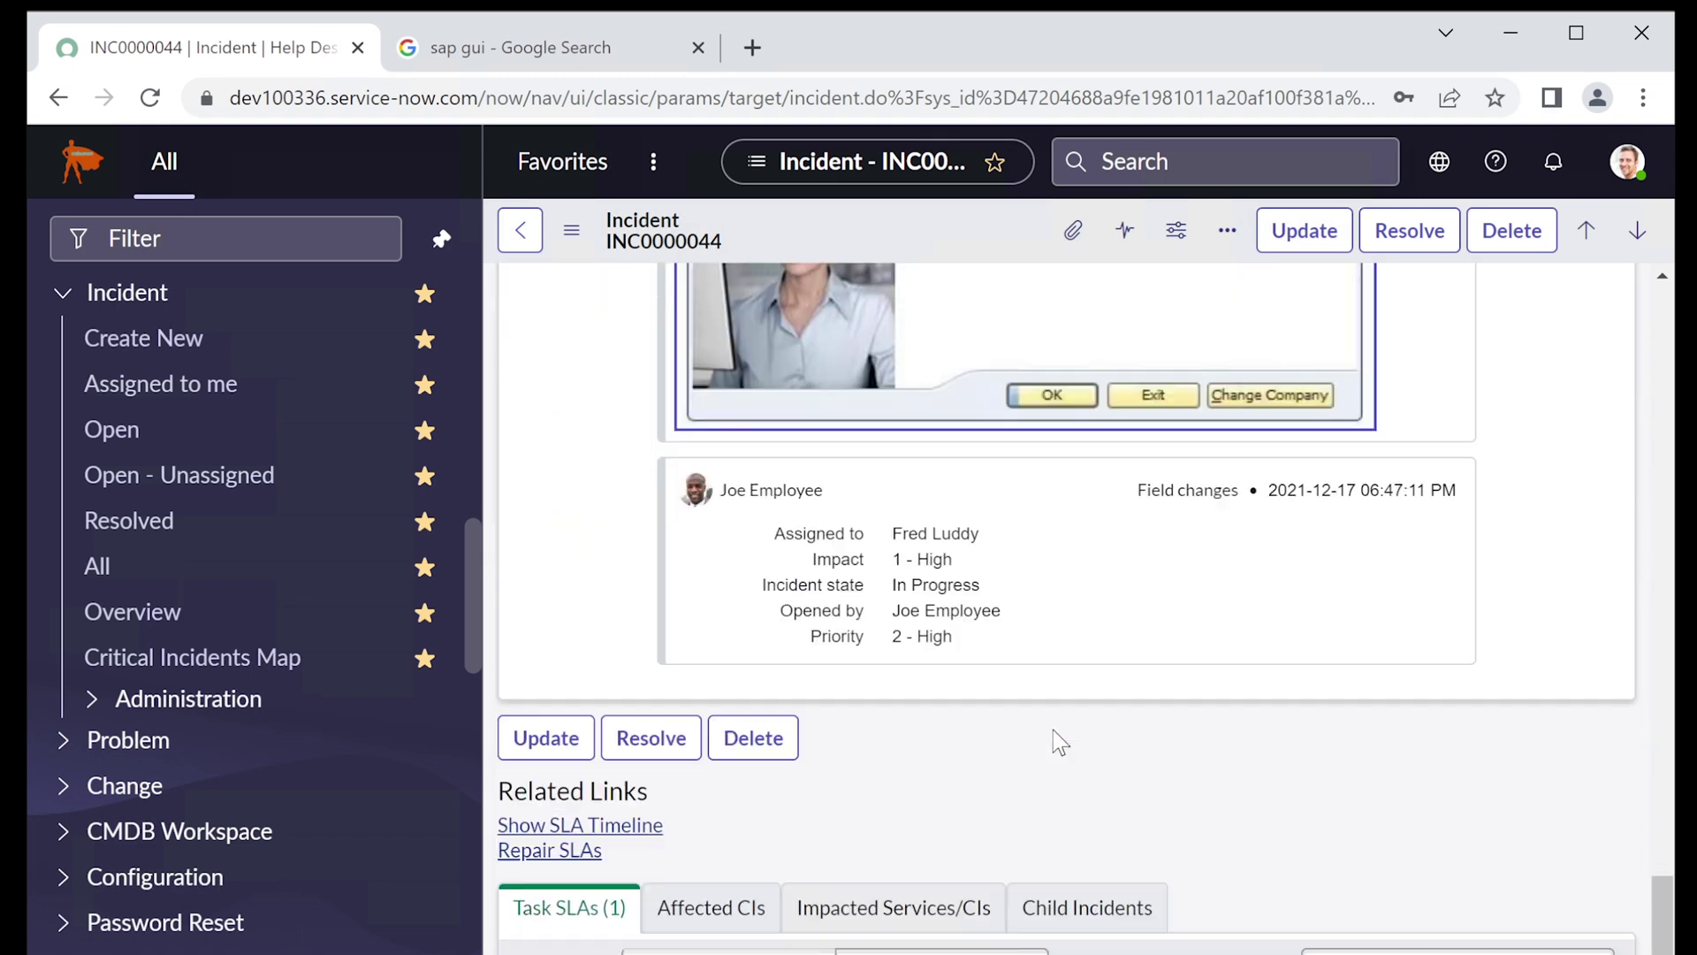
{"action": "scroll", "coordinate": [1057, 741], "scroll_direction": "up", "scroll_amount": 8}
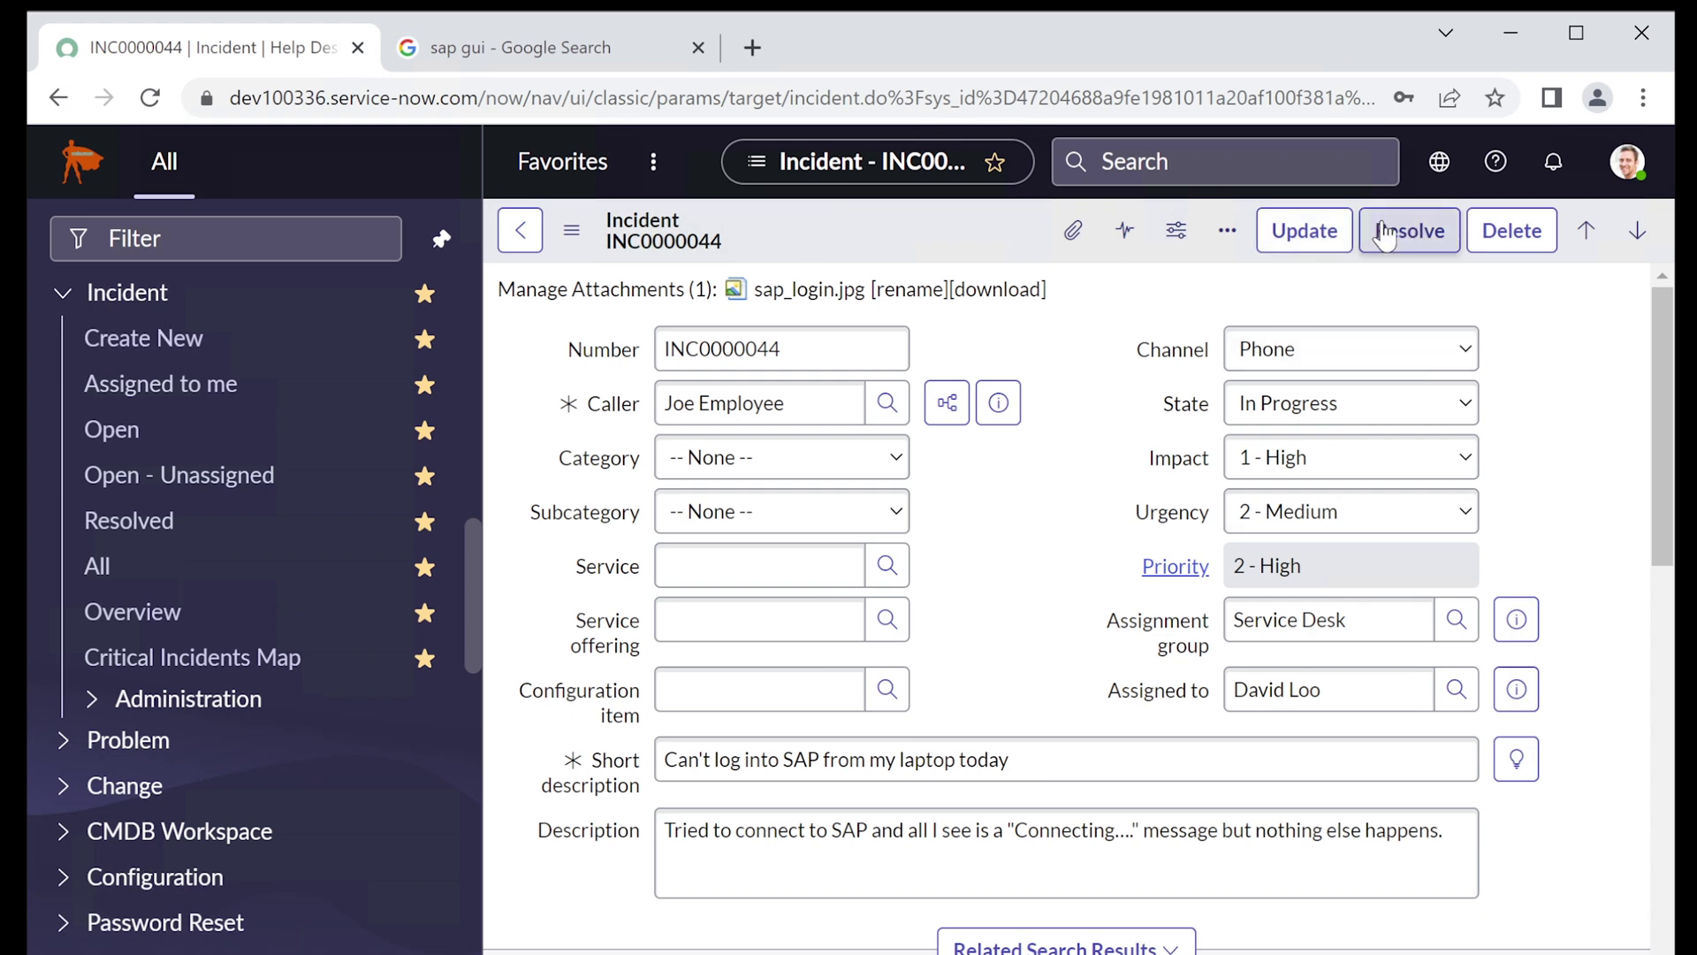
- Enter the resolution notes "fixed by updating SAP Gui..." followed by the person's first name in the incident's Resolution Information
{"action": "scroll", "coordinate": [879, 864], "scroll_direction": "down", "scroll_amount": 7}
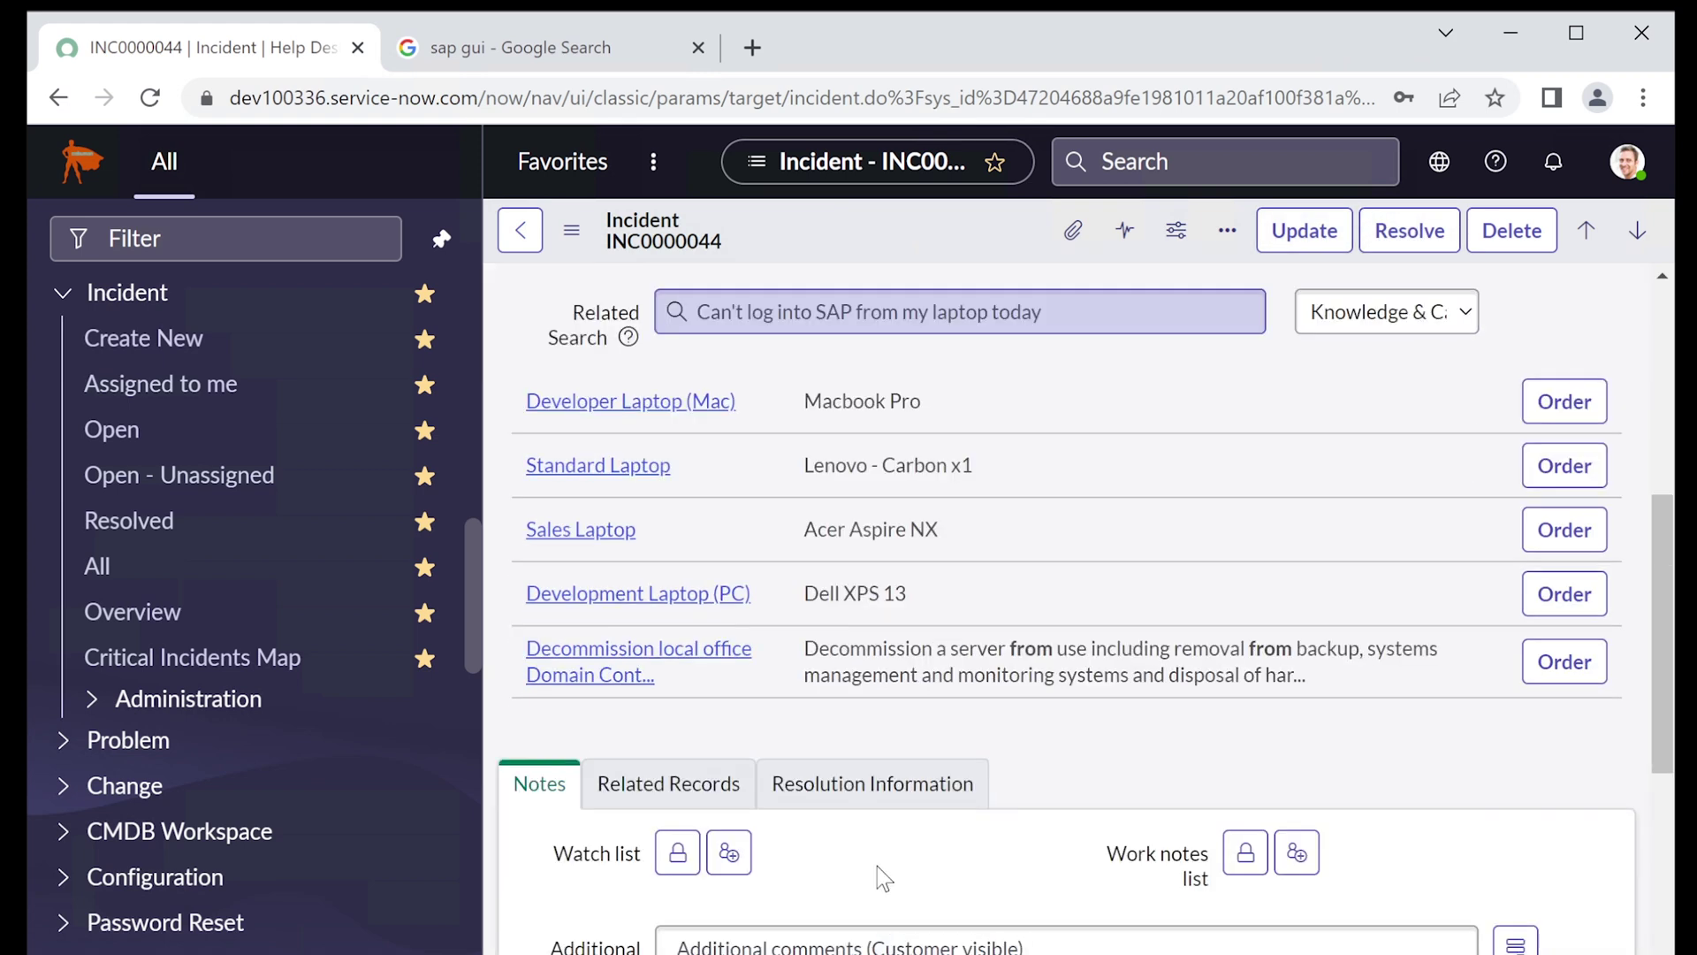
{"action": "scroll", "coordinate": [877, 866], "scroll_direction": "down", "scroll_amount": 3}
{"action": "left_click", "coordinate": [847, 501]}
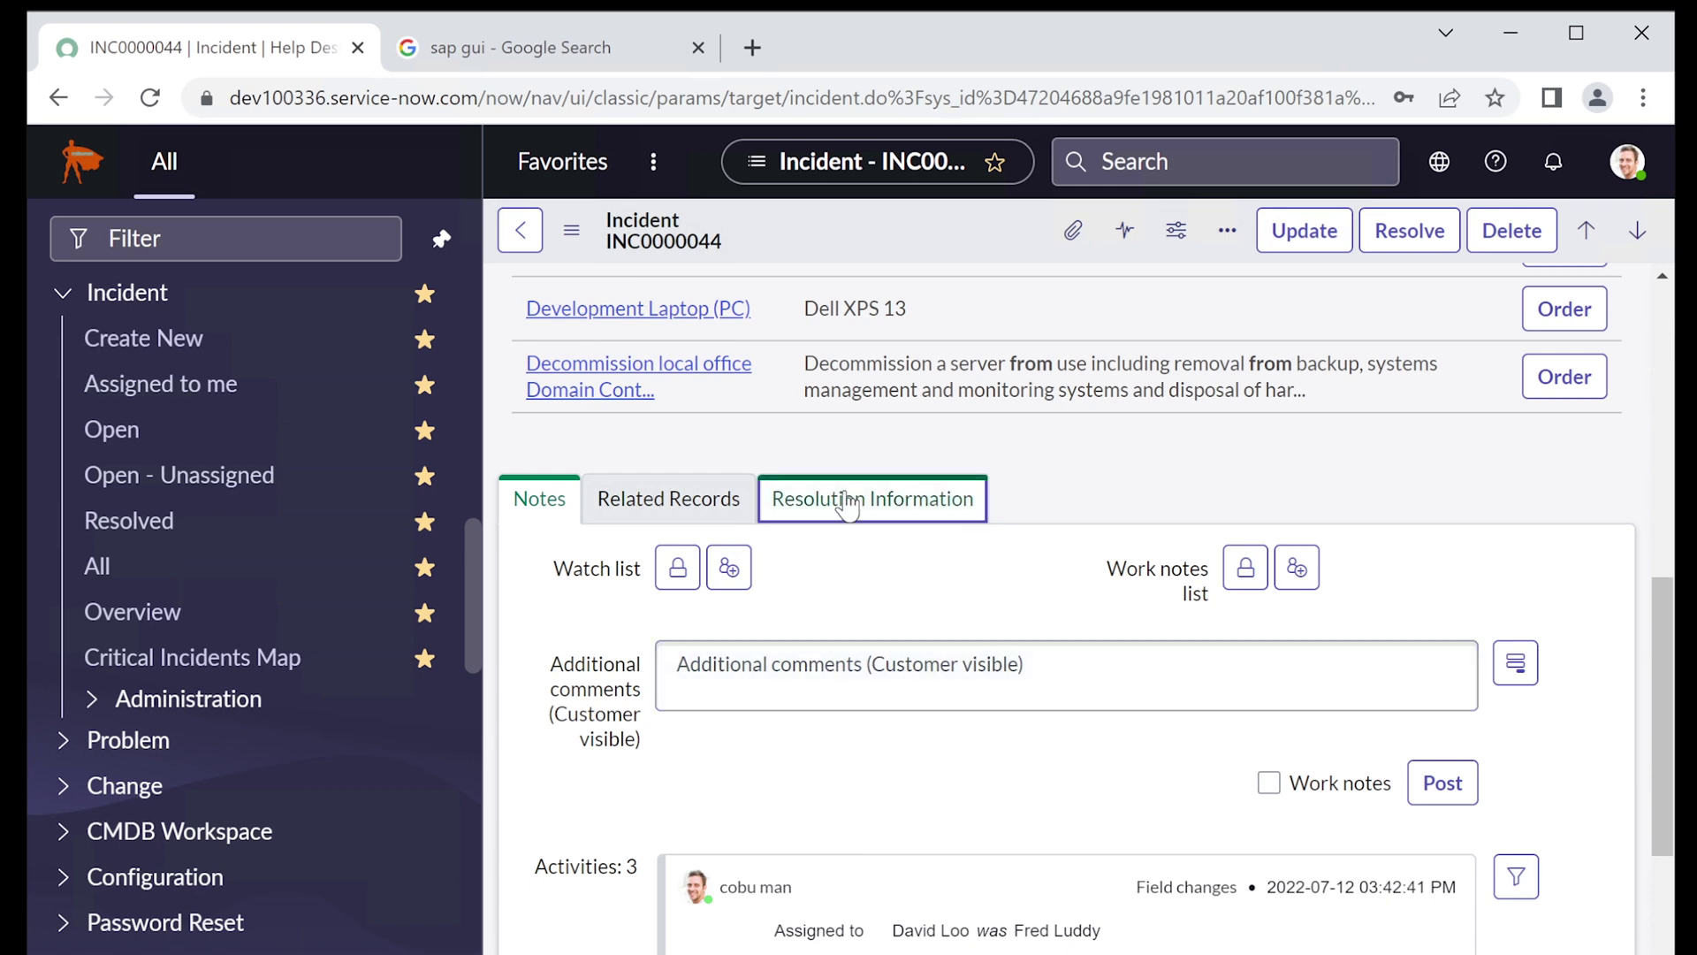
{"action": "left_click", "coordinate": [790, 625]}
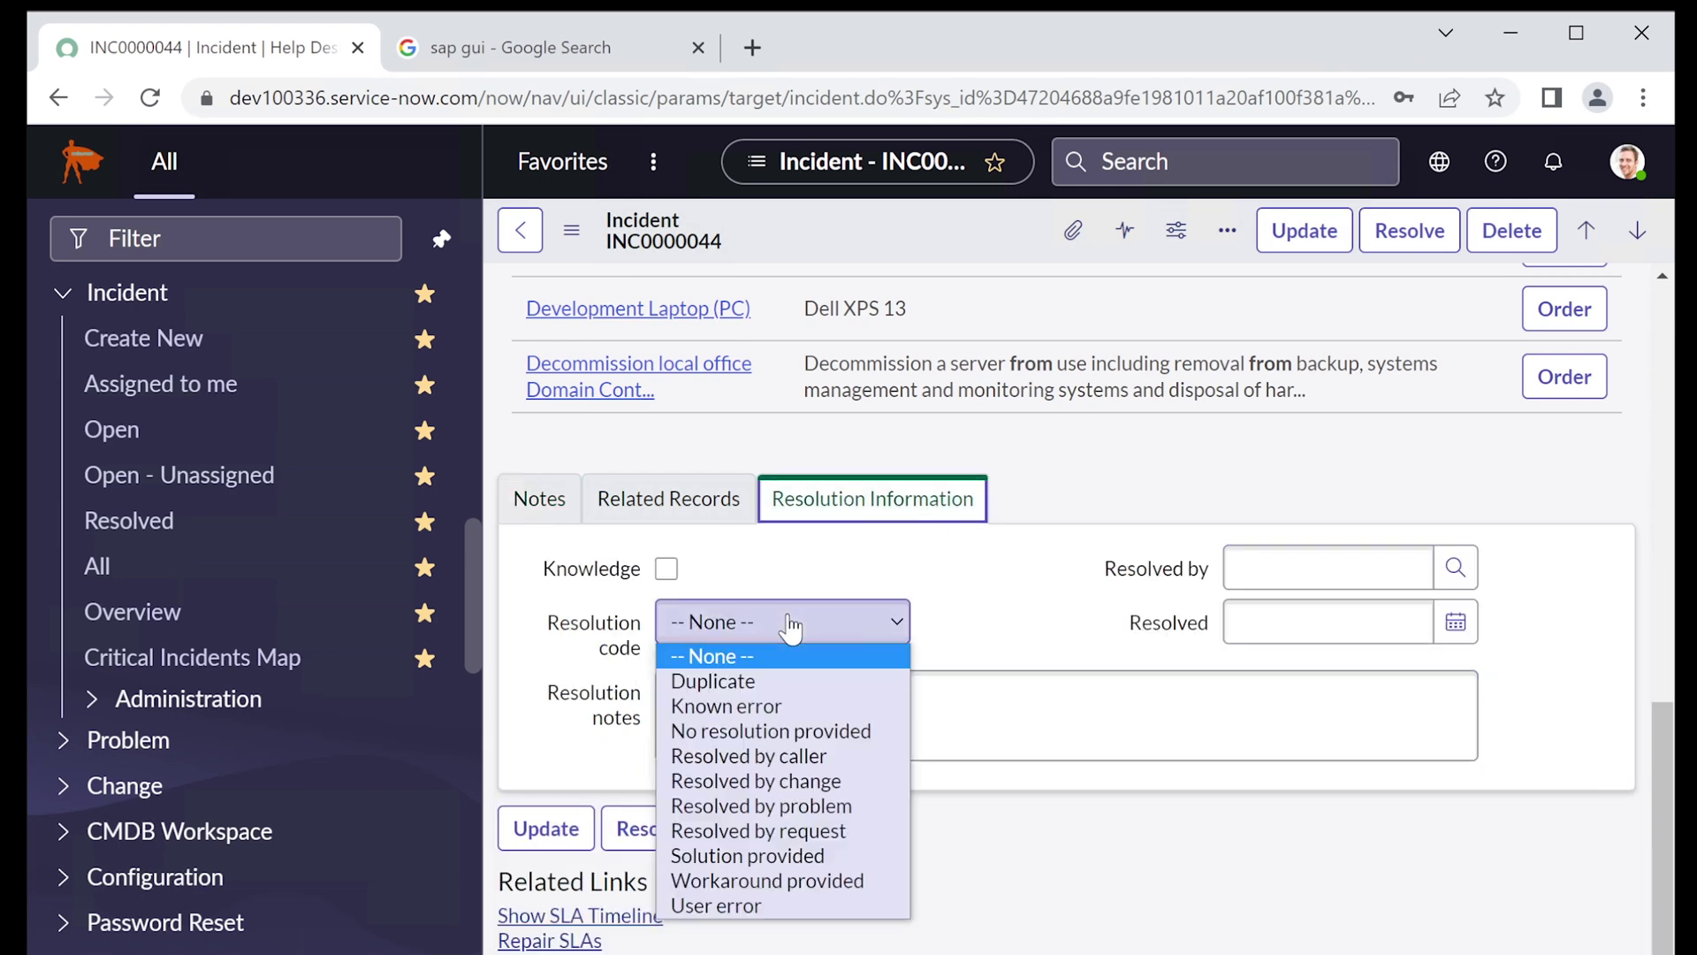
{"action": "left_click", "coordinate": [1050, 716]}
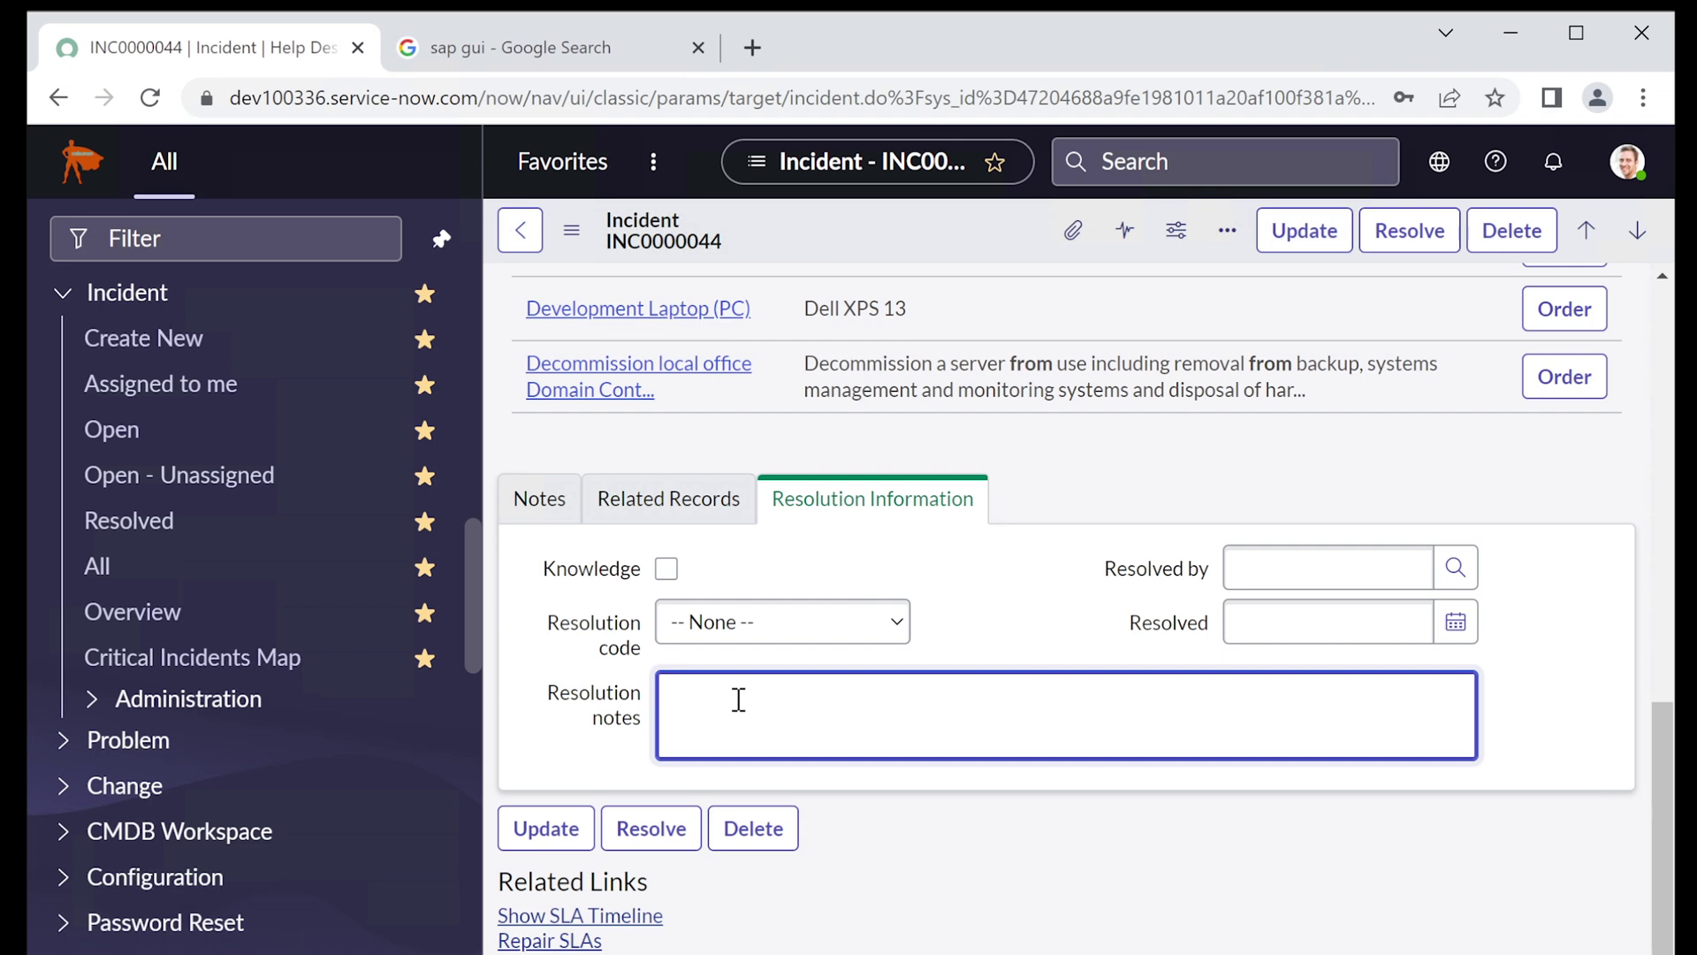
{"action": "type", "text": "fixed by updating SAP Gui"}
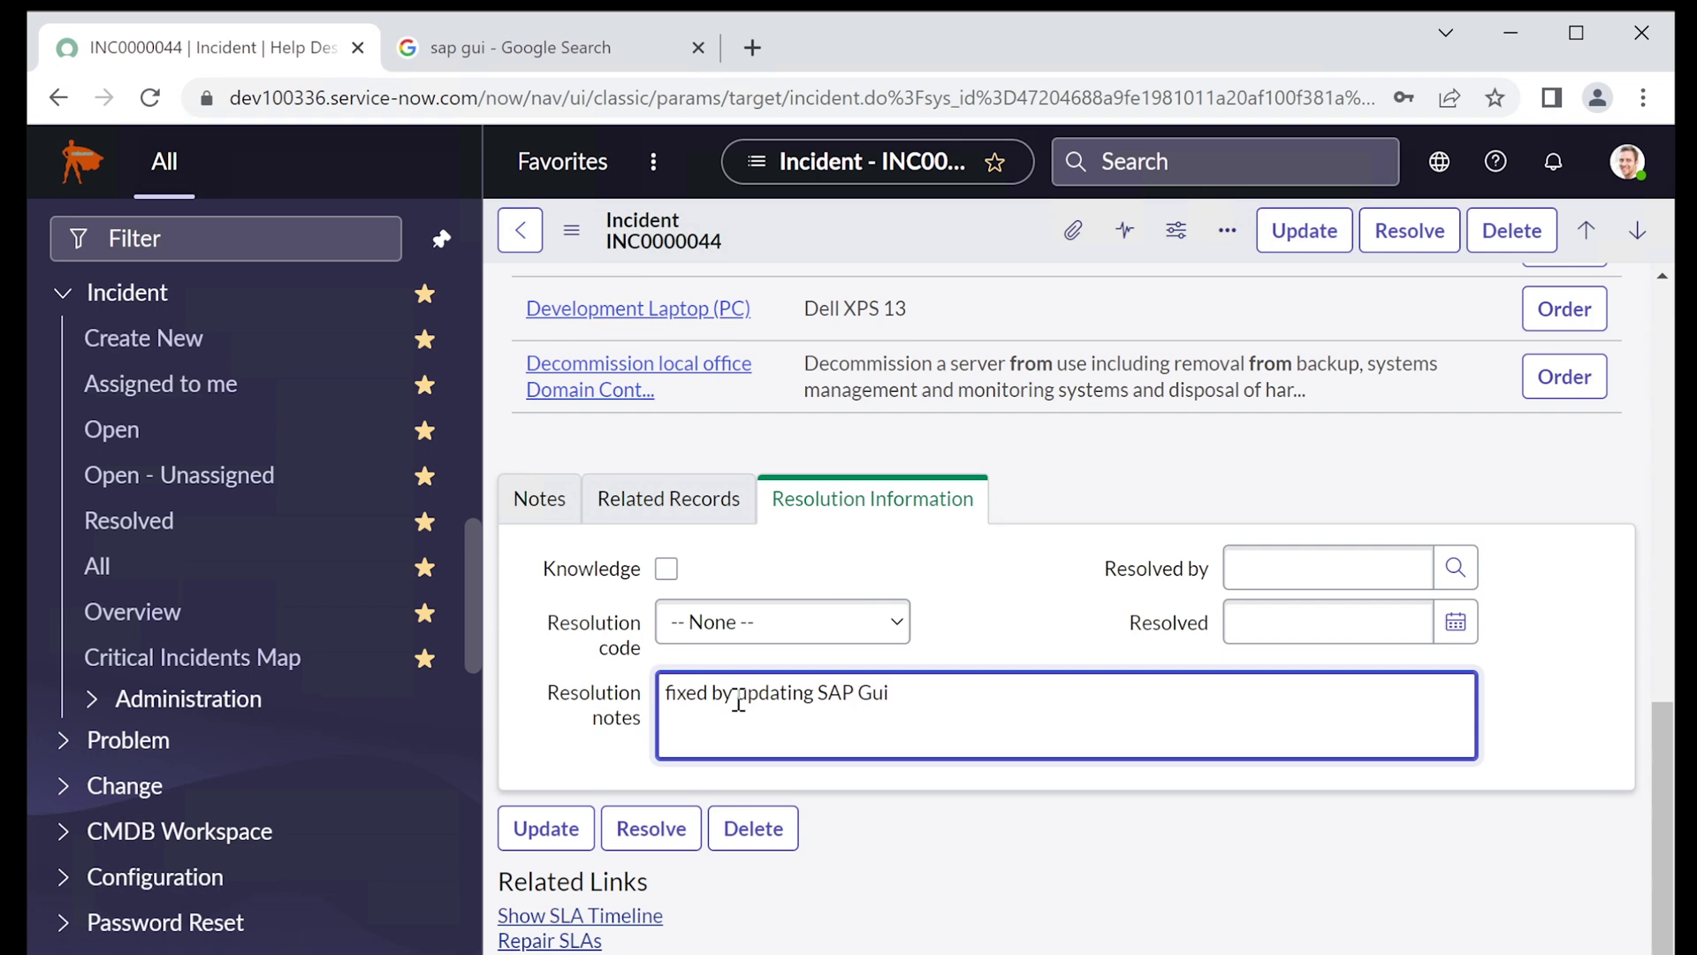
{"action": "type", "text": "...Ervin"}
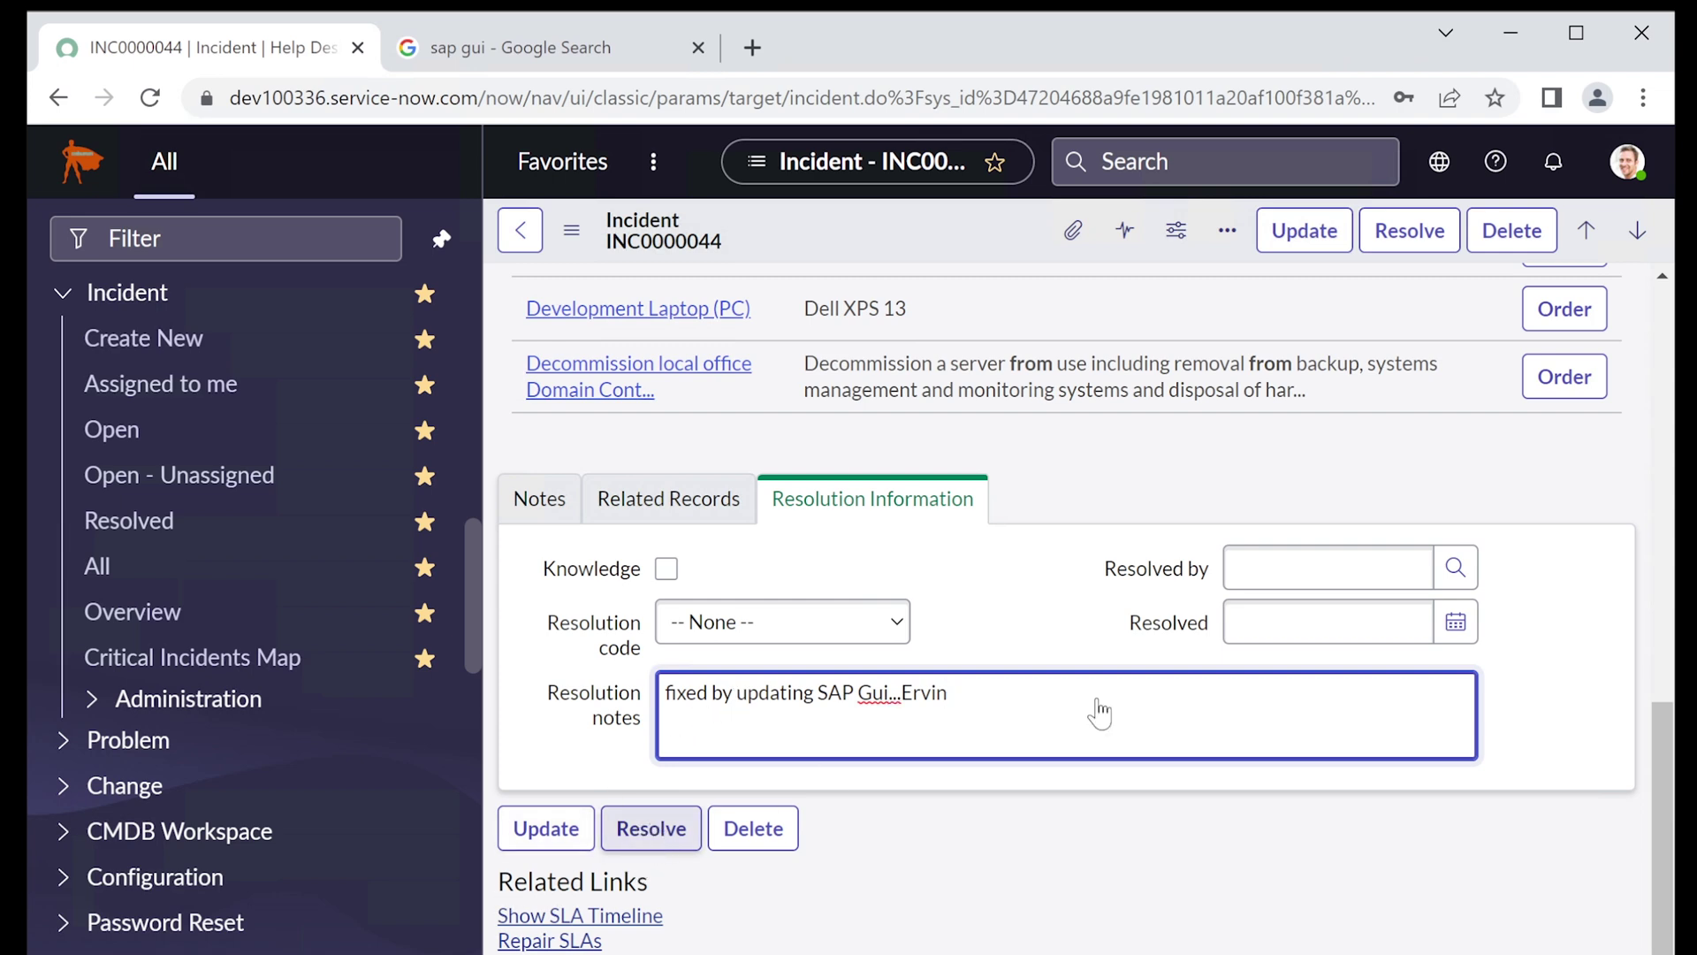
{"action": "scroll", "coordinate": [1174, 744], "scroll_direction": "up", "scroll_amount": 5}
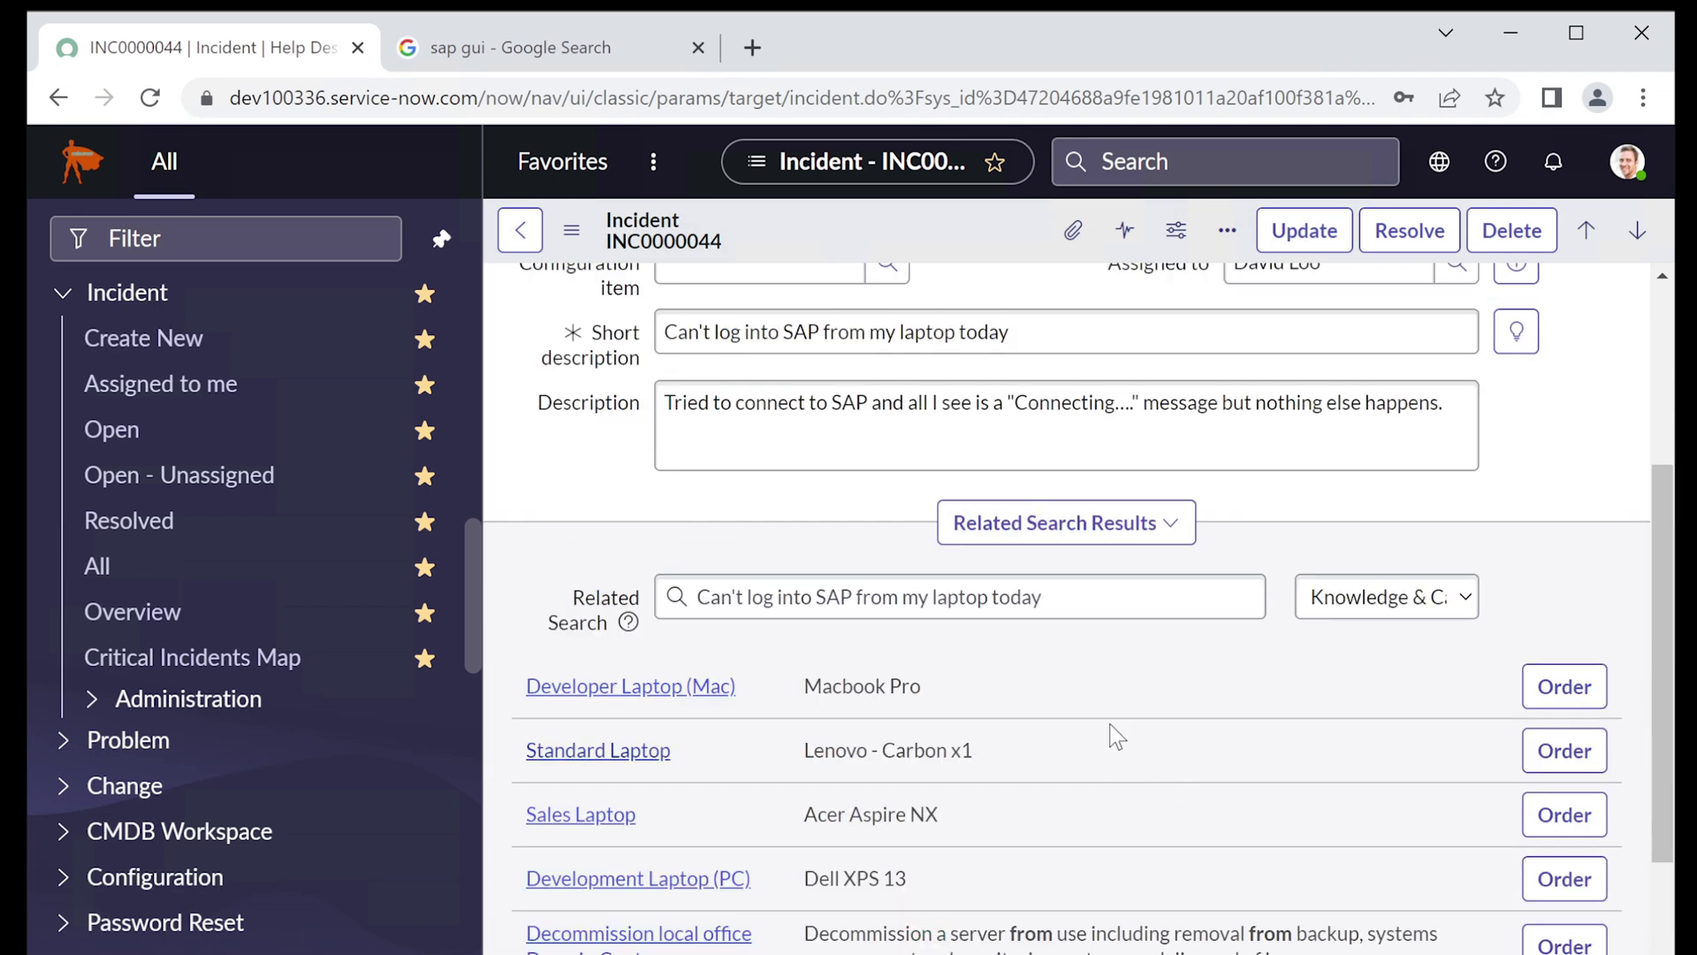
{"action": "scroll", "coordinate": [1110, 723], "scroll_direction": "up", "scroll_amount": 5}
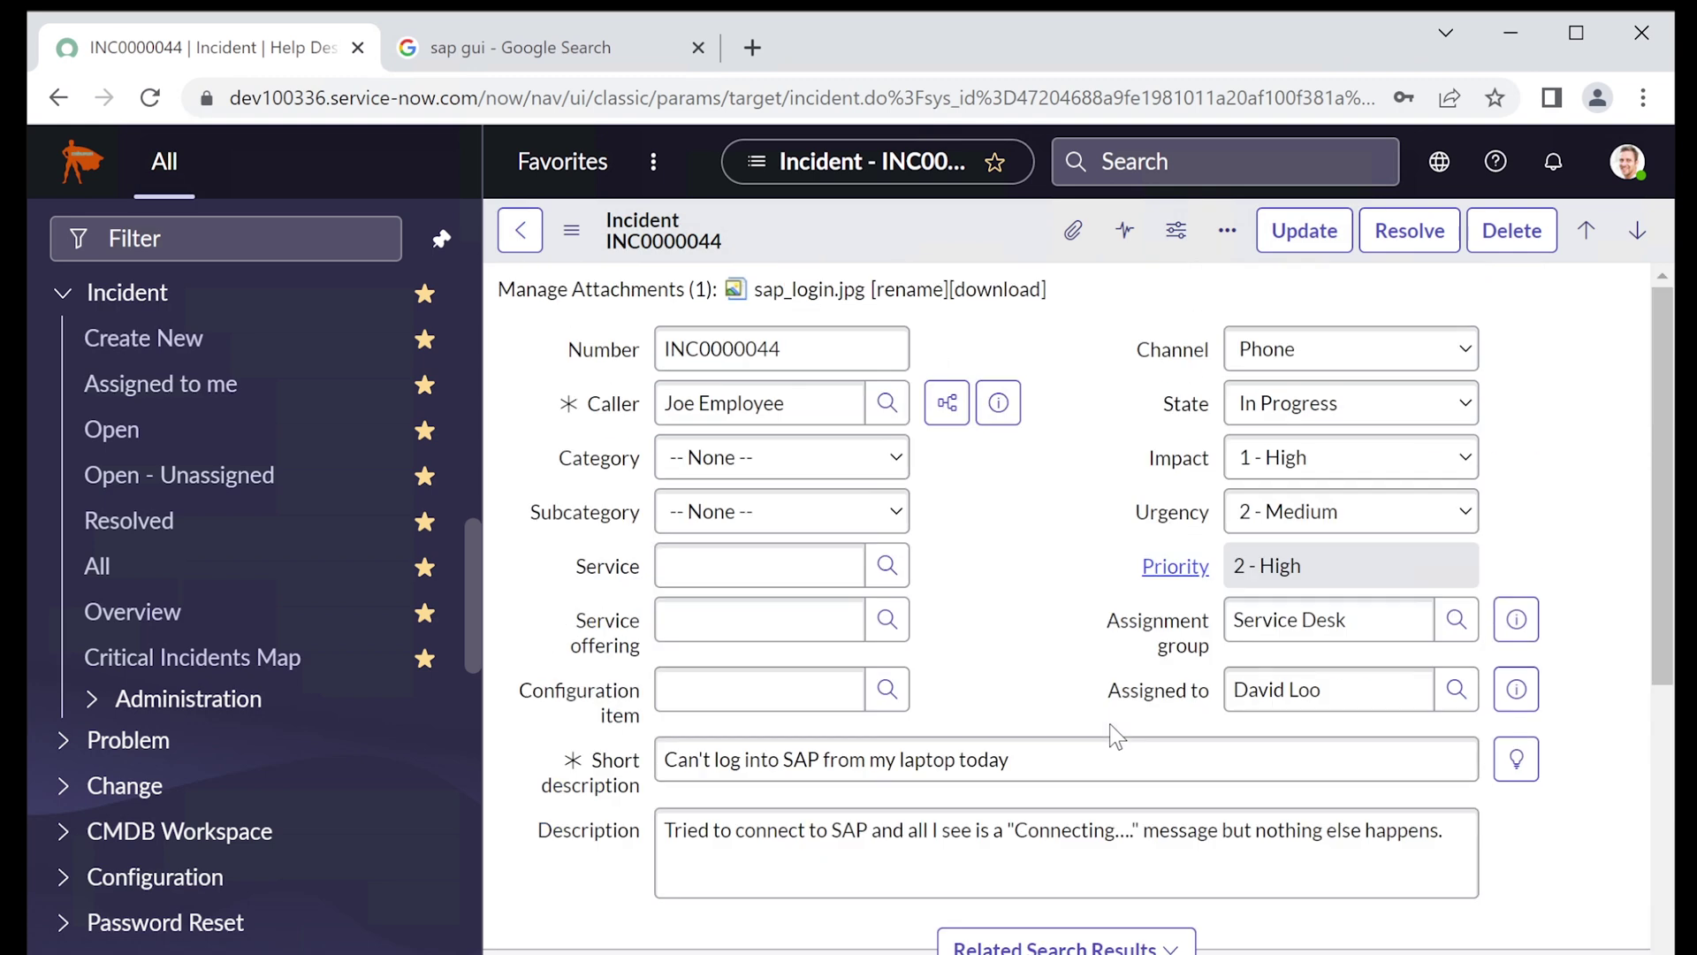
- Return to the active incidents list, browse its entries, and open INC0000019 about the 64-bit Windows 7 virtual machine
{"action": "left_click", "coordinate": [519, 230]}
{"action": "left_click", "coordinate": [1039, 776]}
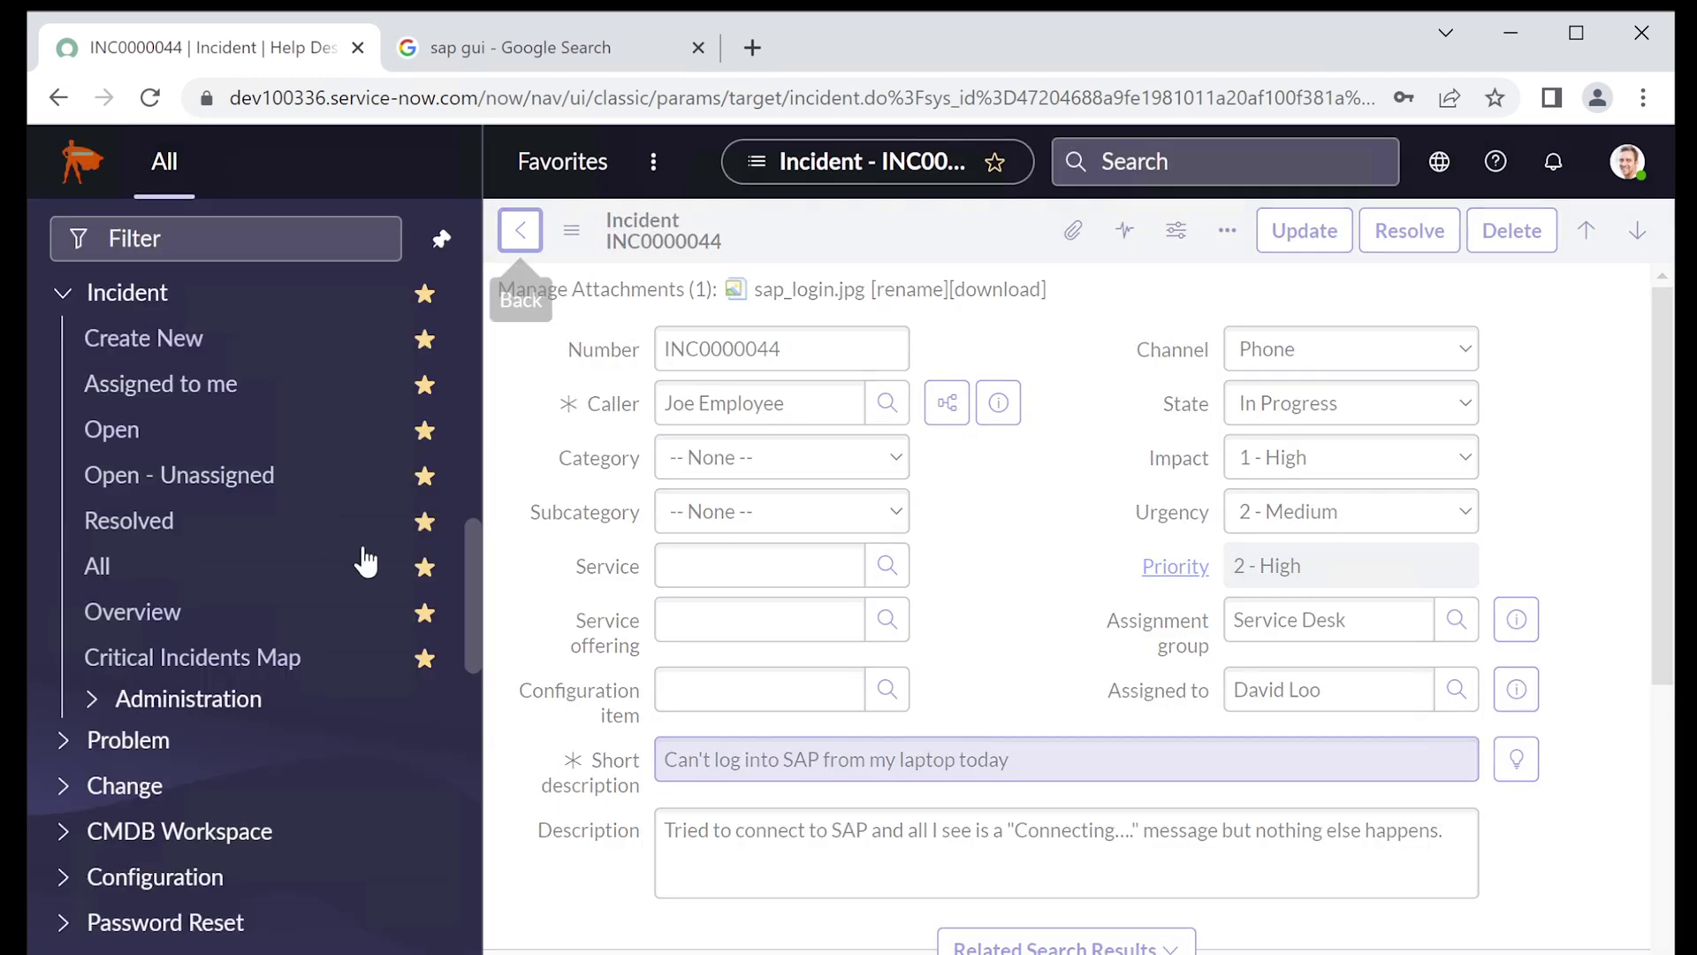
{"action": "scroll", "coordinate": [951, 541], "scroll_direction": "down", "scroll_amount": 6}
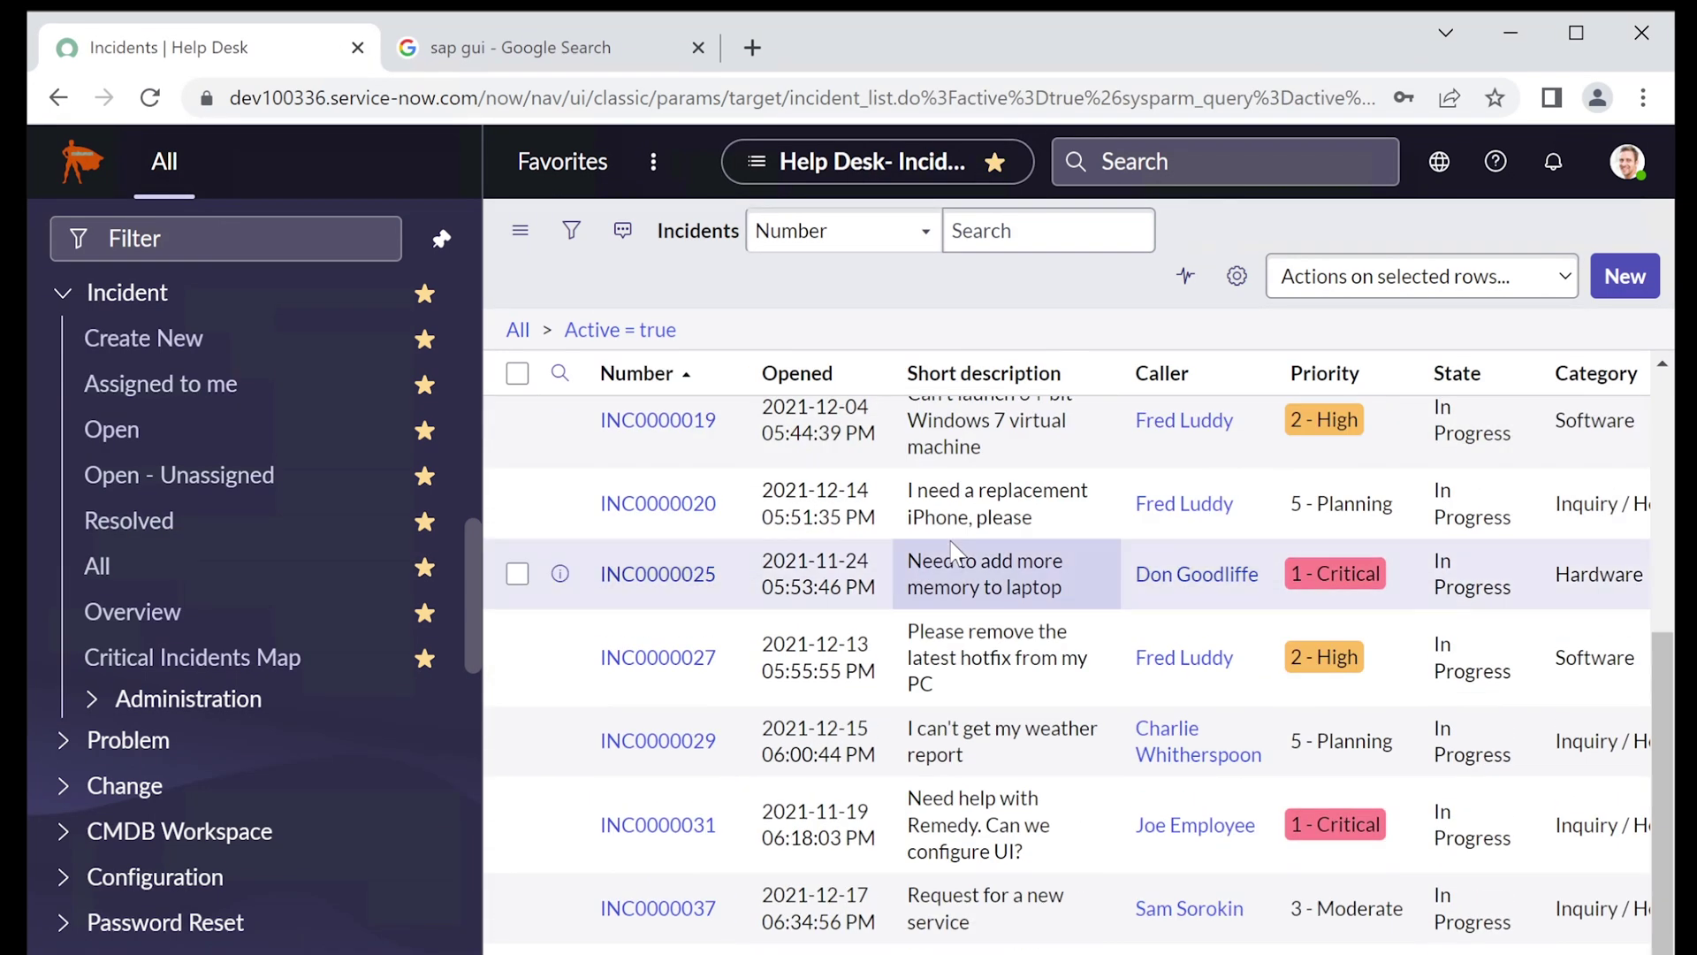
{"action": "scroll", "coordinate": [944, 550], "scroll_direction": "up", "scroll_amount": 6}
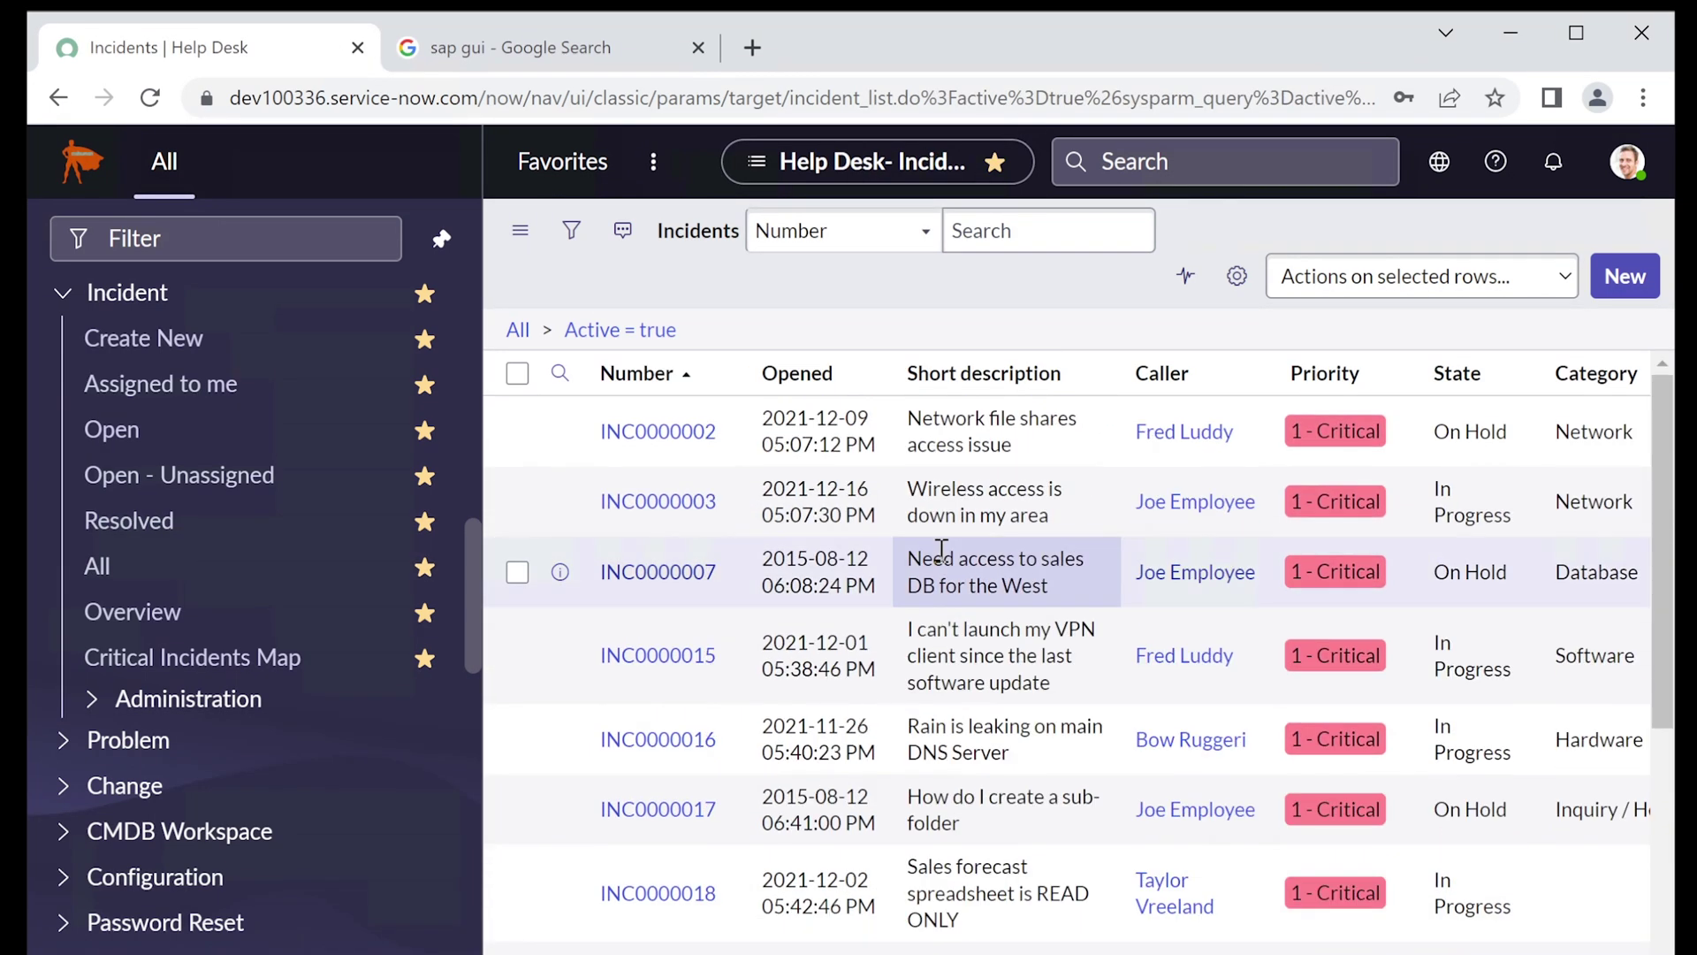
{"action": "scroll", "coordinate": [941, 550], "scroll_direction": "down", "scroll_amount": 5}
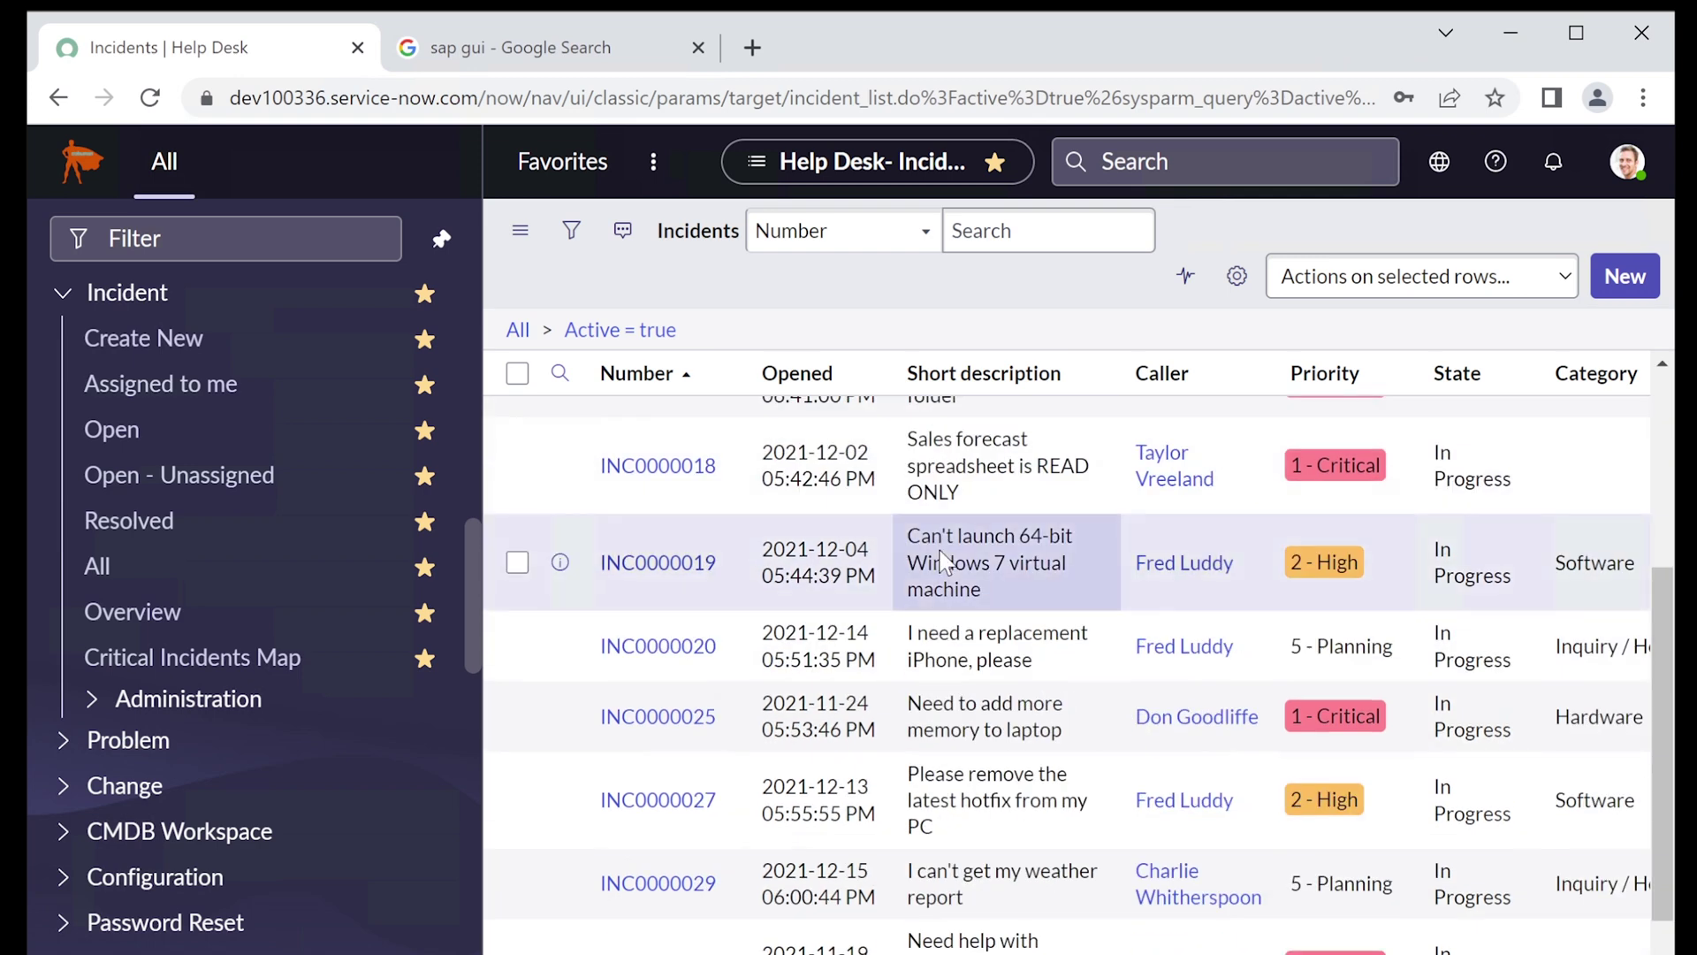
{"action": "scroll", "coordinate": [944, 559], "scroll_direction": "down", "scroll_amount": 4}
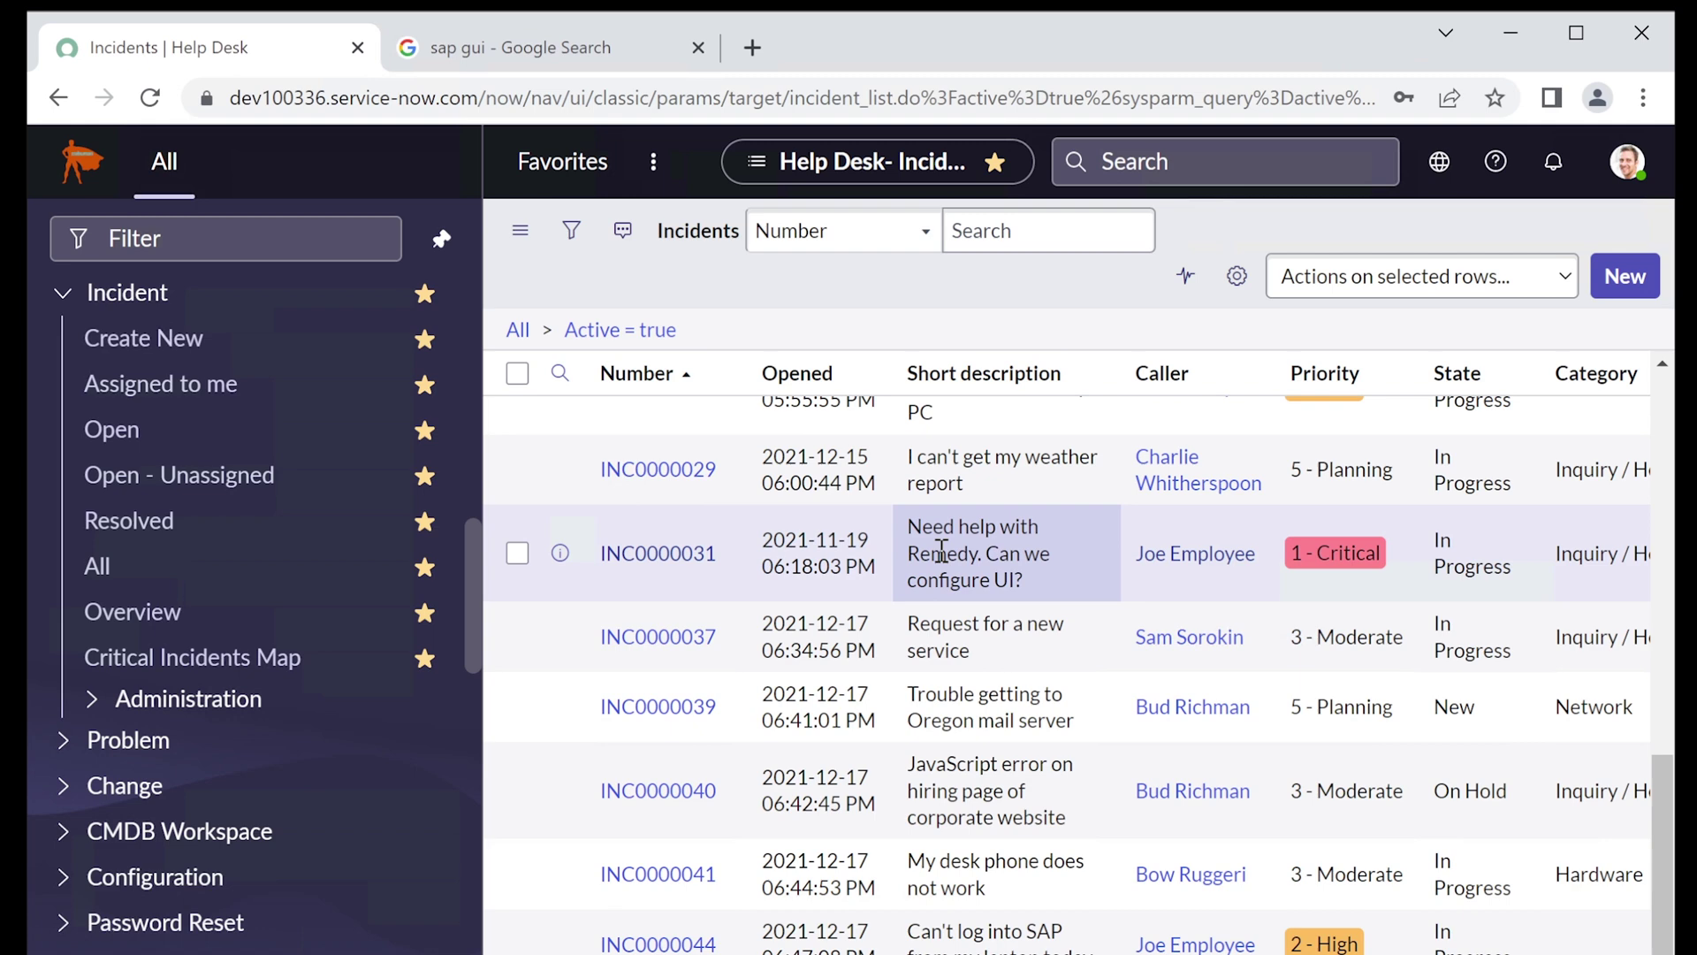
{"action": "scroll", "coordinate": [942, 549], "scroll_direction": "up", "scroll_amount": 3}
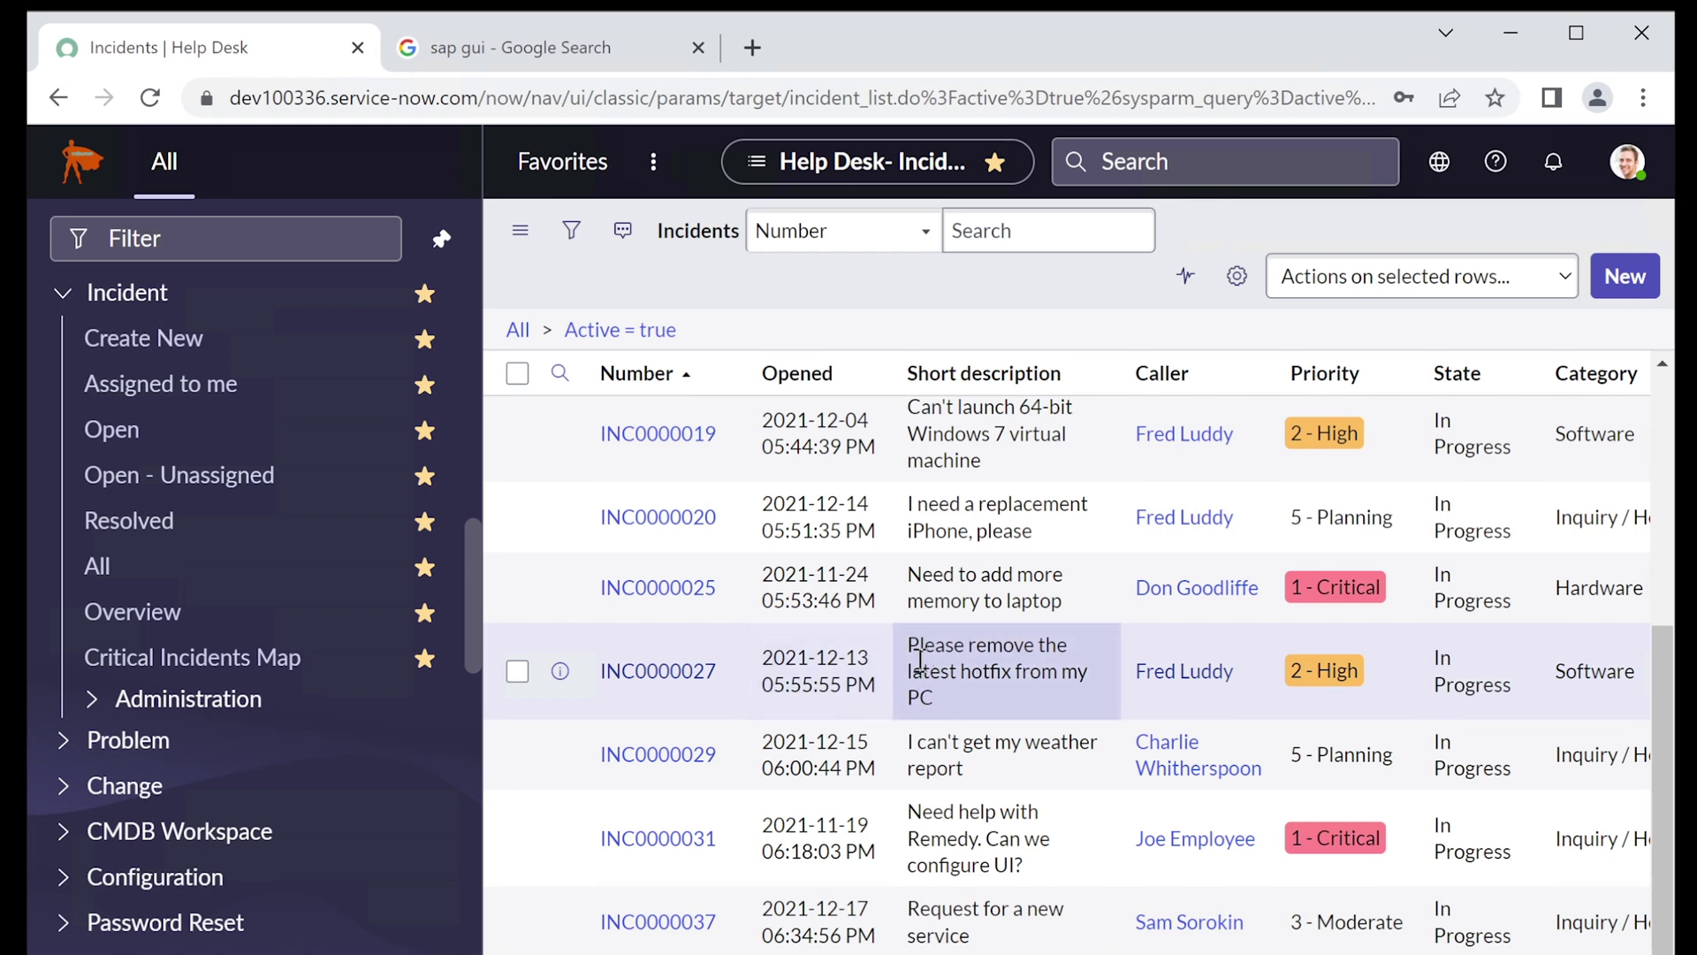
{"action": "scroll", "coordinate": [920, 661], "scroll_direction": "up", "scroll_amount": 3}
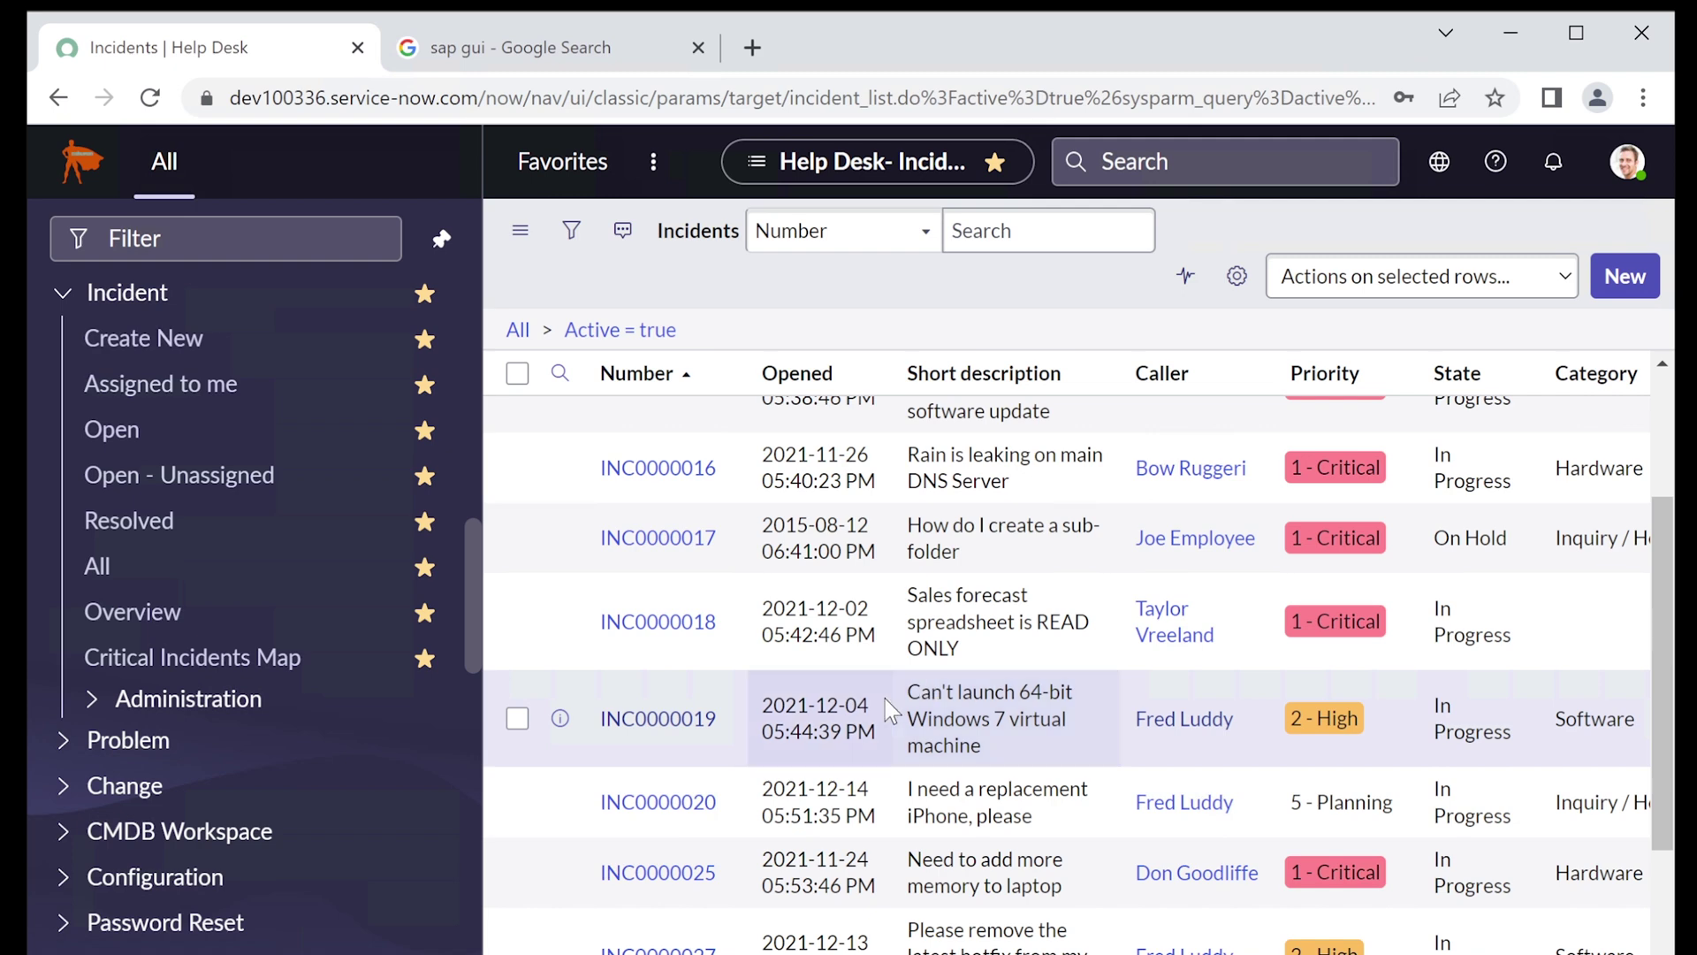
{"action": "left_click", "coordinate": [648, 727]}
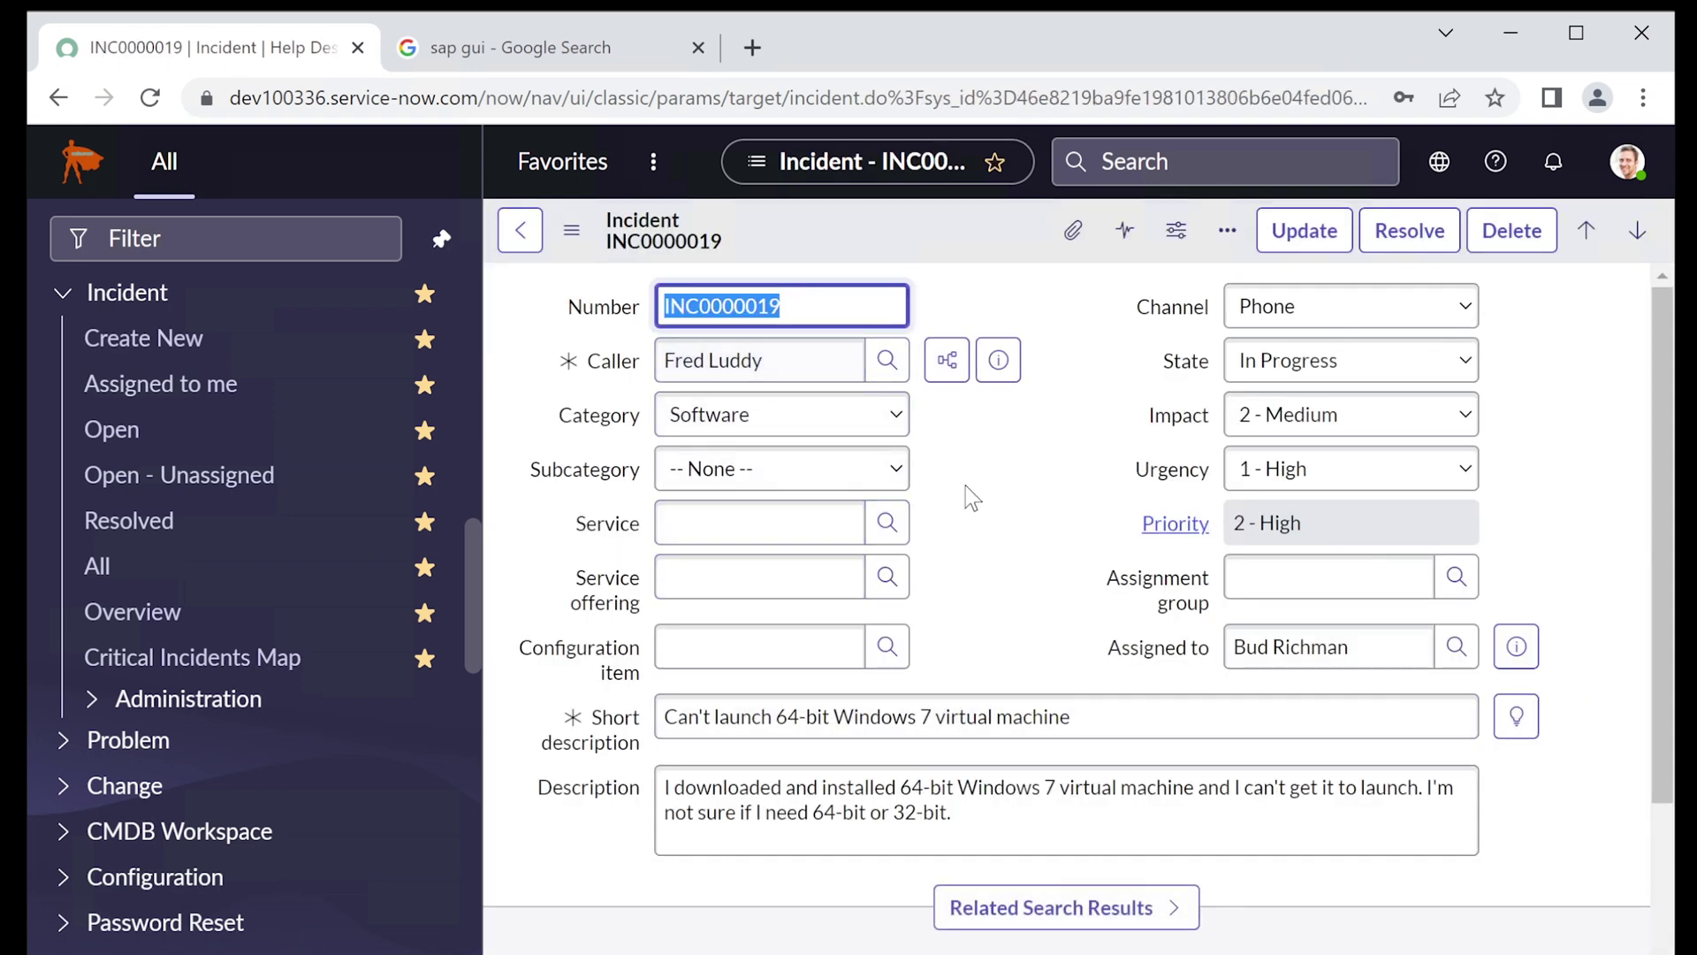
- Review the incident's short description about launching a 64-bit Windows 7 virtual machine by highlighting its text
{"action": "left_click", "coordinate": [1016, 480]}
{"action": "scroll", "coordinate": [1015, 479], "scroll_direction": "down", "scroll_amount": 2}
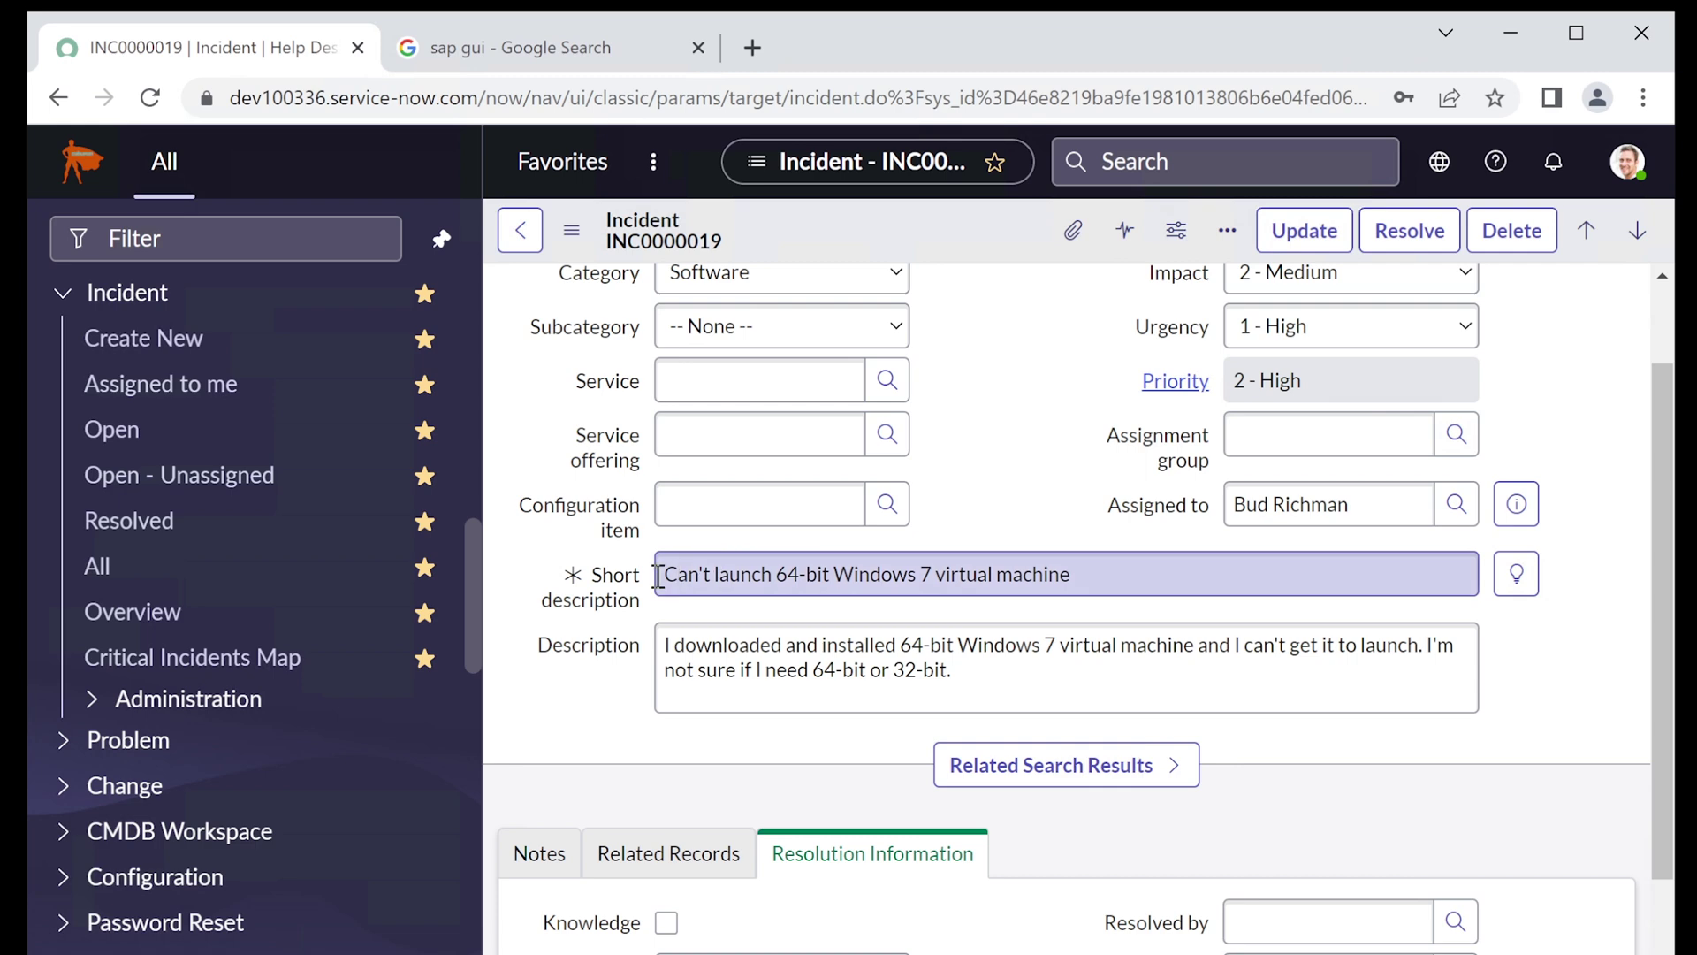
{"action": "left_click_drag", "start_coordinate": [663, 573], "coordinate": [1139, 587]}
{"action": "scroll", "coordinate": [1137, 594], "scroll_direction": "up", "scroll_amount": 2}
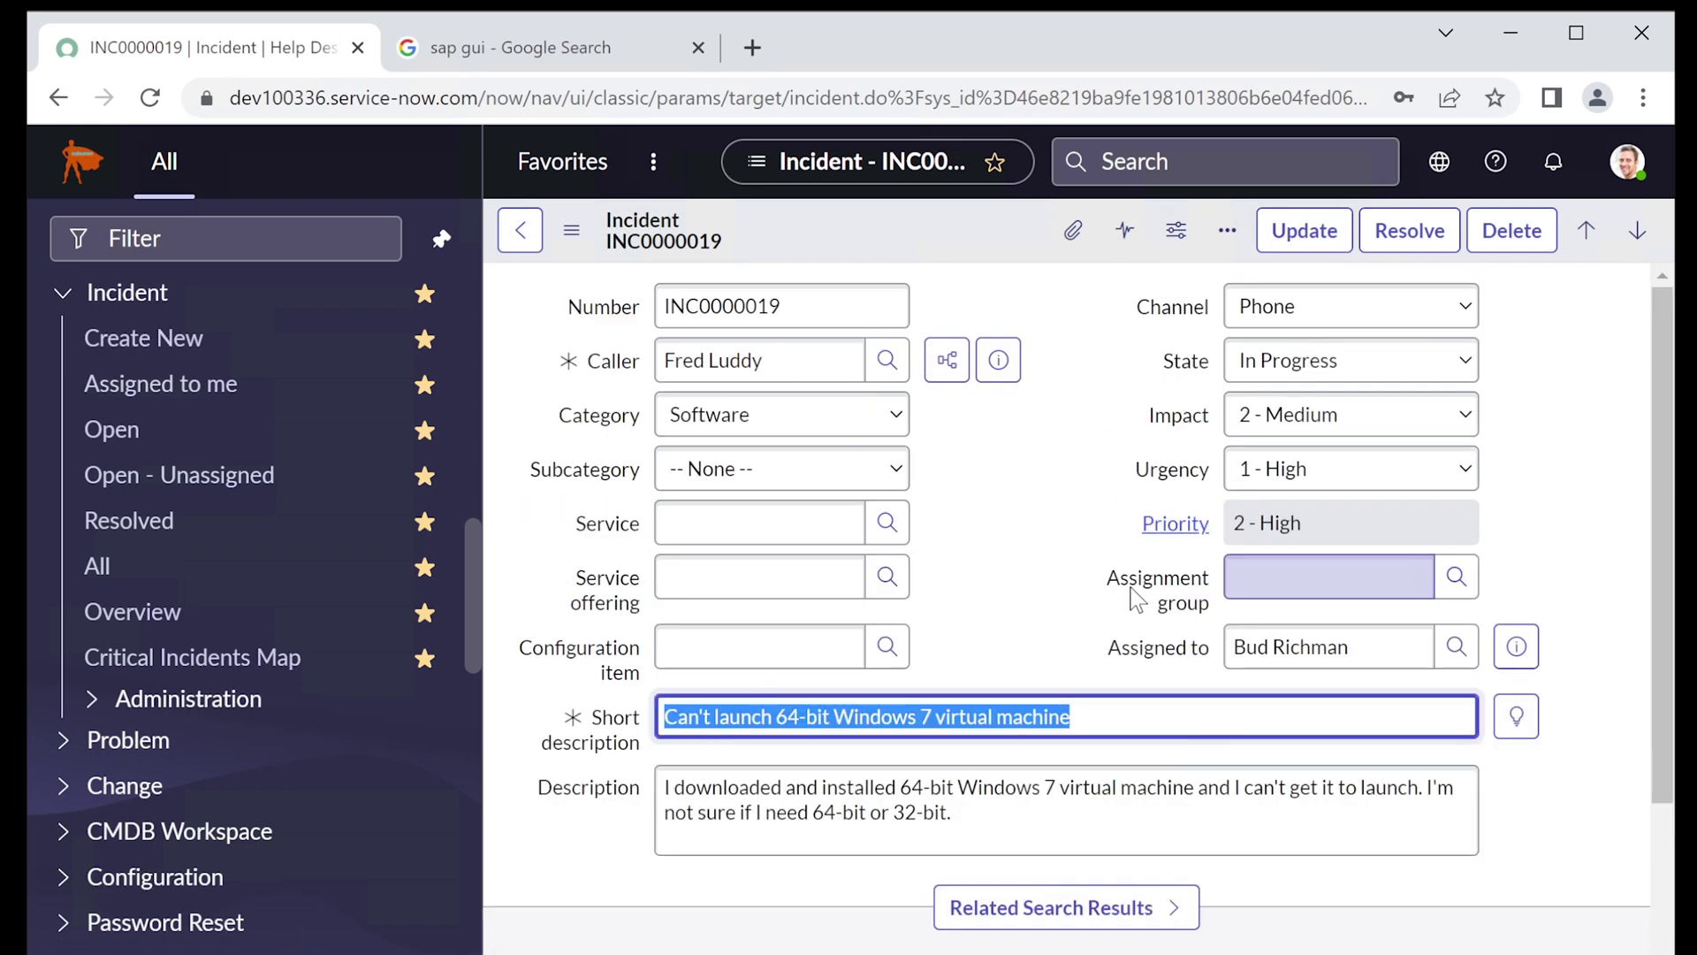
{"action": "scroll", "coordinate": [1137, 596], "scroll_direction": "down", "scroll_amount": 2}
{"action": "left_click", "coordinate": [665, 574]}
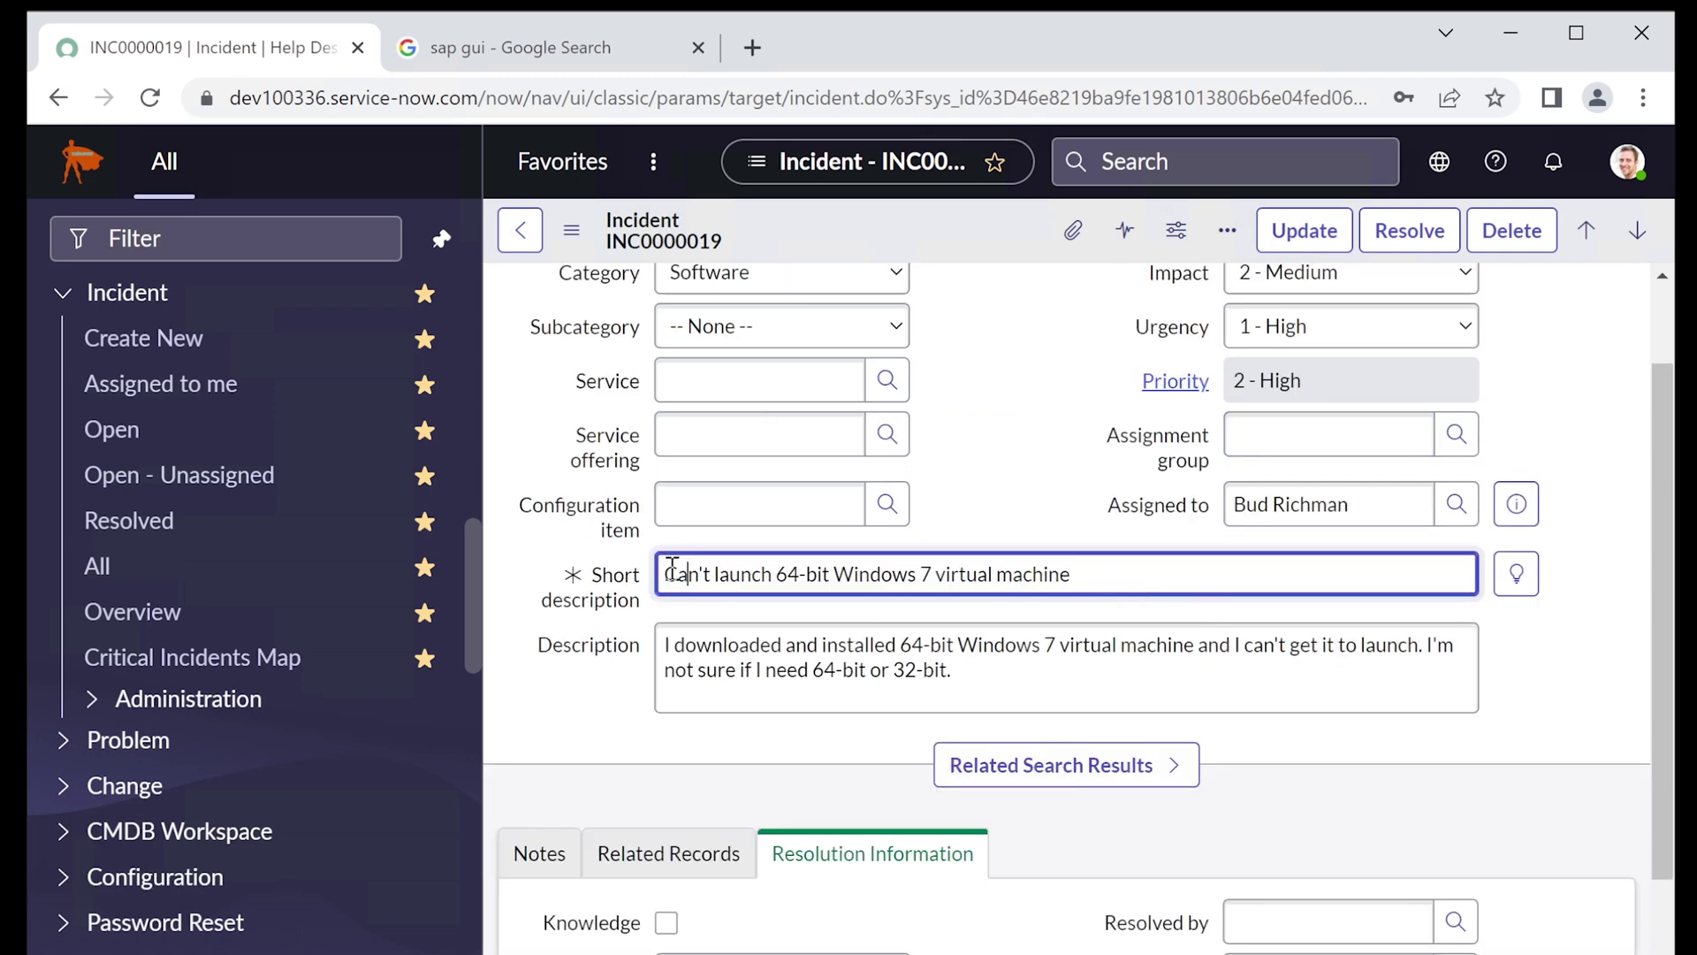
{"action": "left_click_drag", "start_coordinate": [664, 575], "coordinate": [1103, 570]}
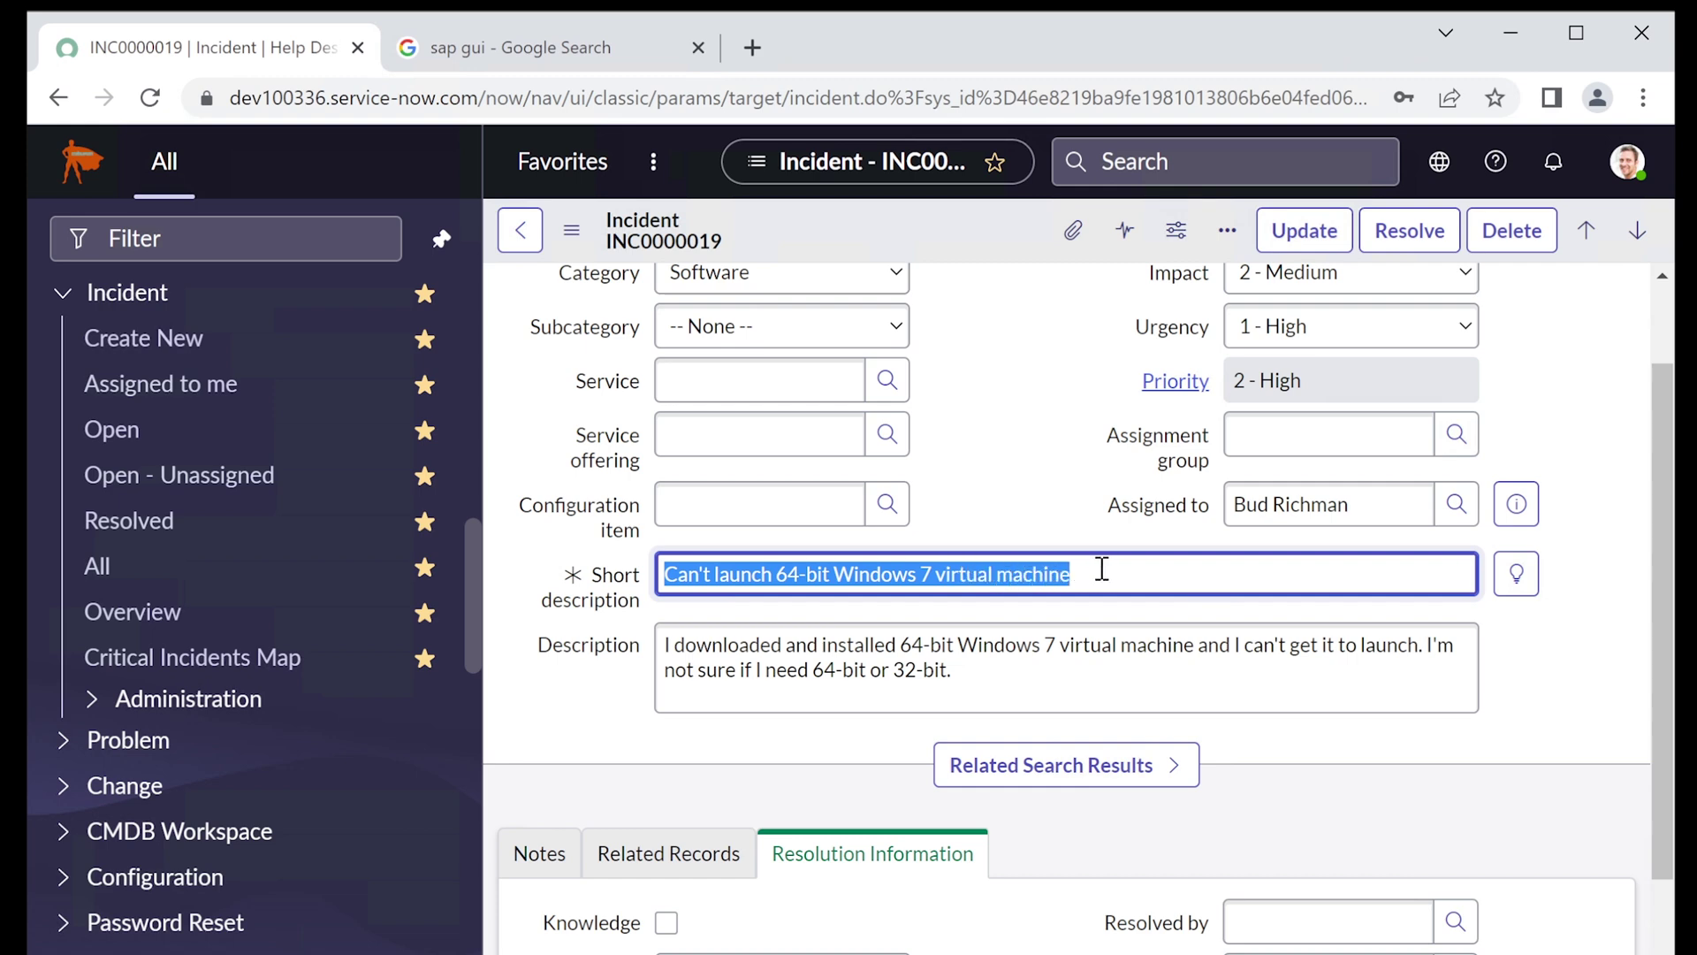
{"action": "left_click", "coordinate": [1085, 576]}
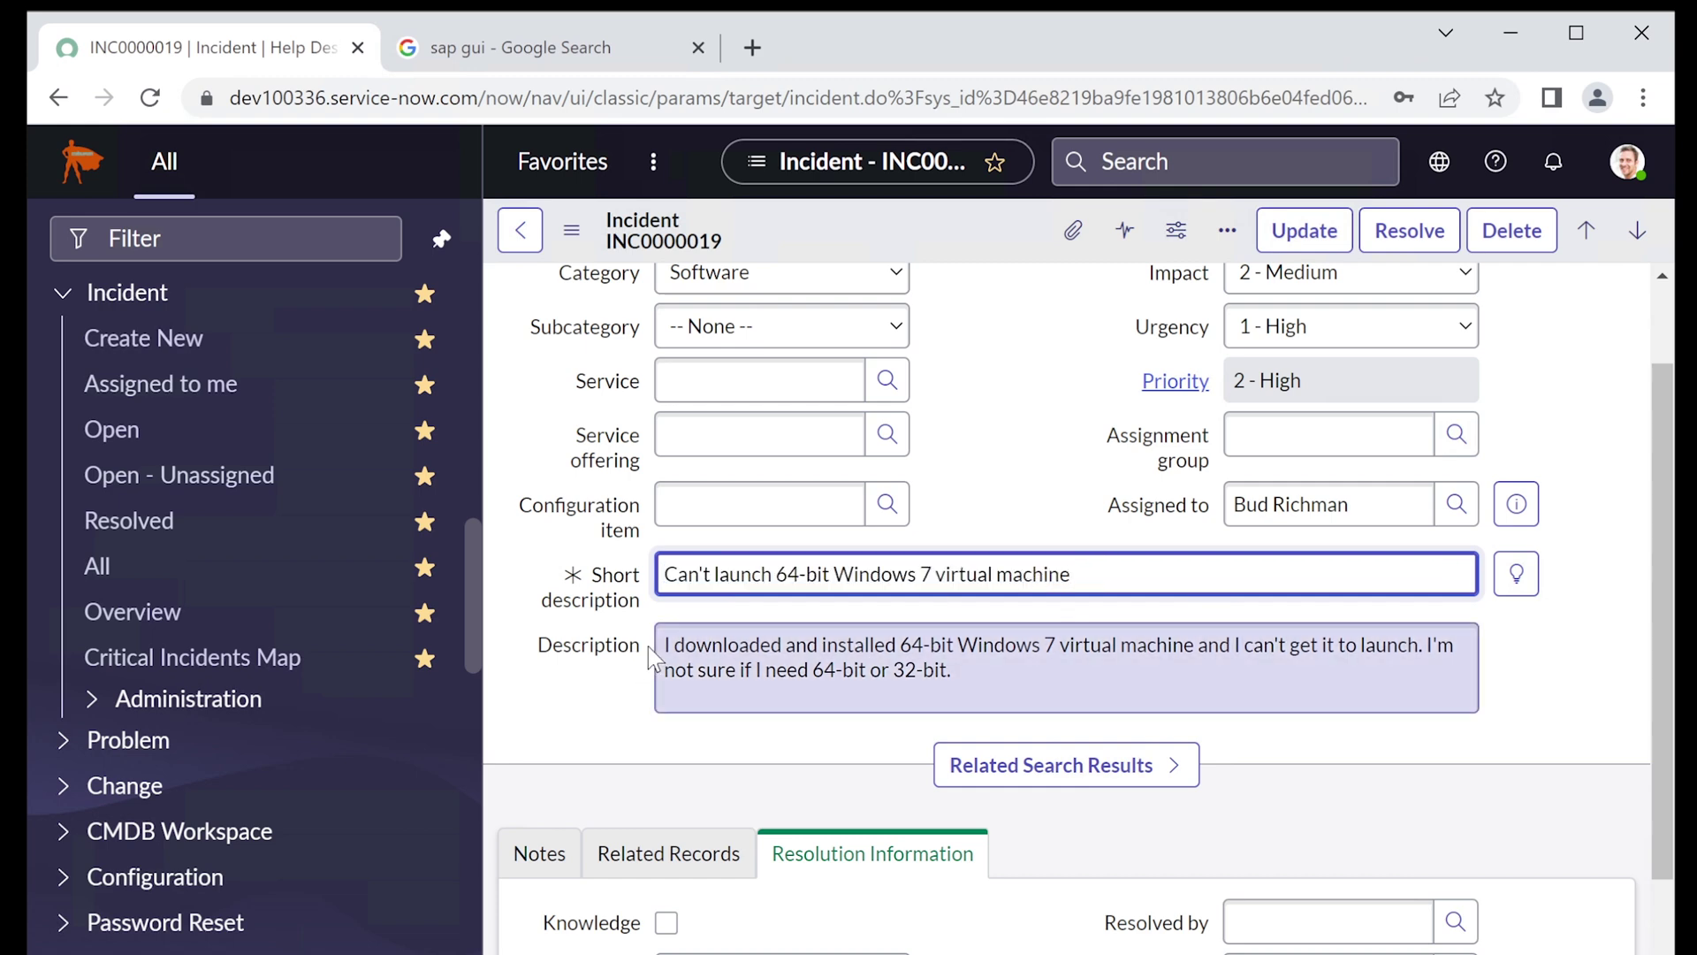
- Read the full description by highlighting it, and look over the related search results and Resolution Information
{"action": "left_click", "coordinate": [649, 647]}
{"action": "left_click", "coordinate": [663, 645]}
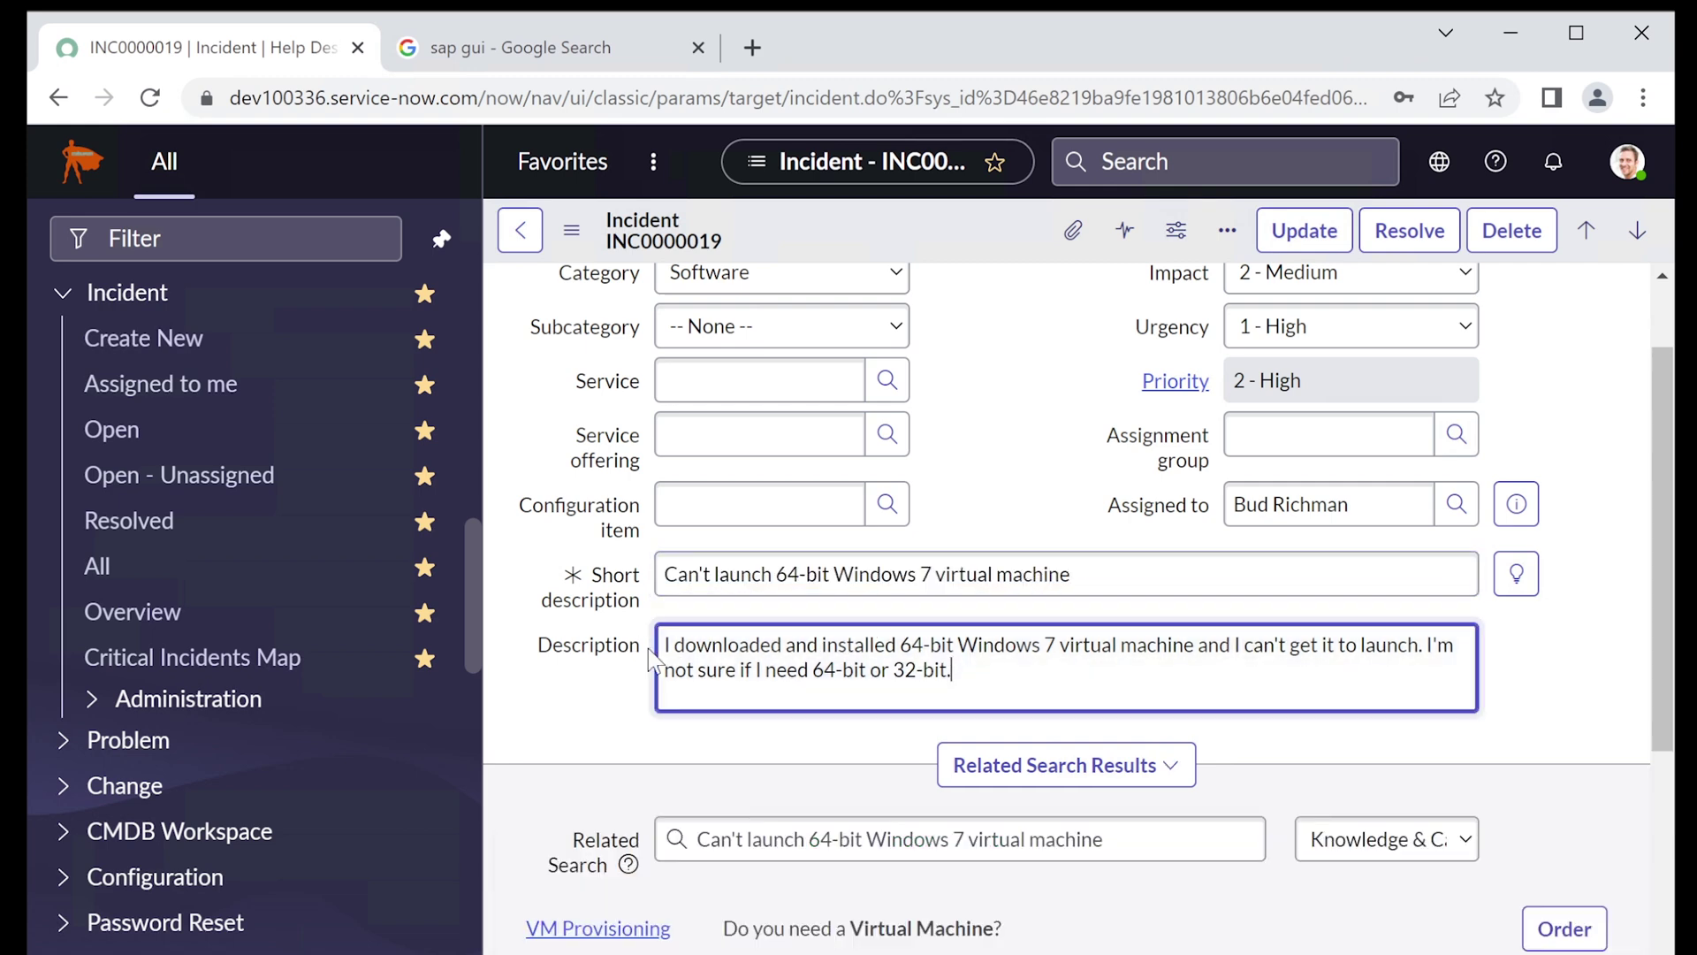
{"action": "left_click_drag", "start_coordinate": [663, 643], "coordinate": [1273, 668]}
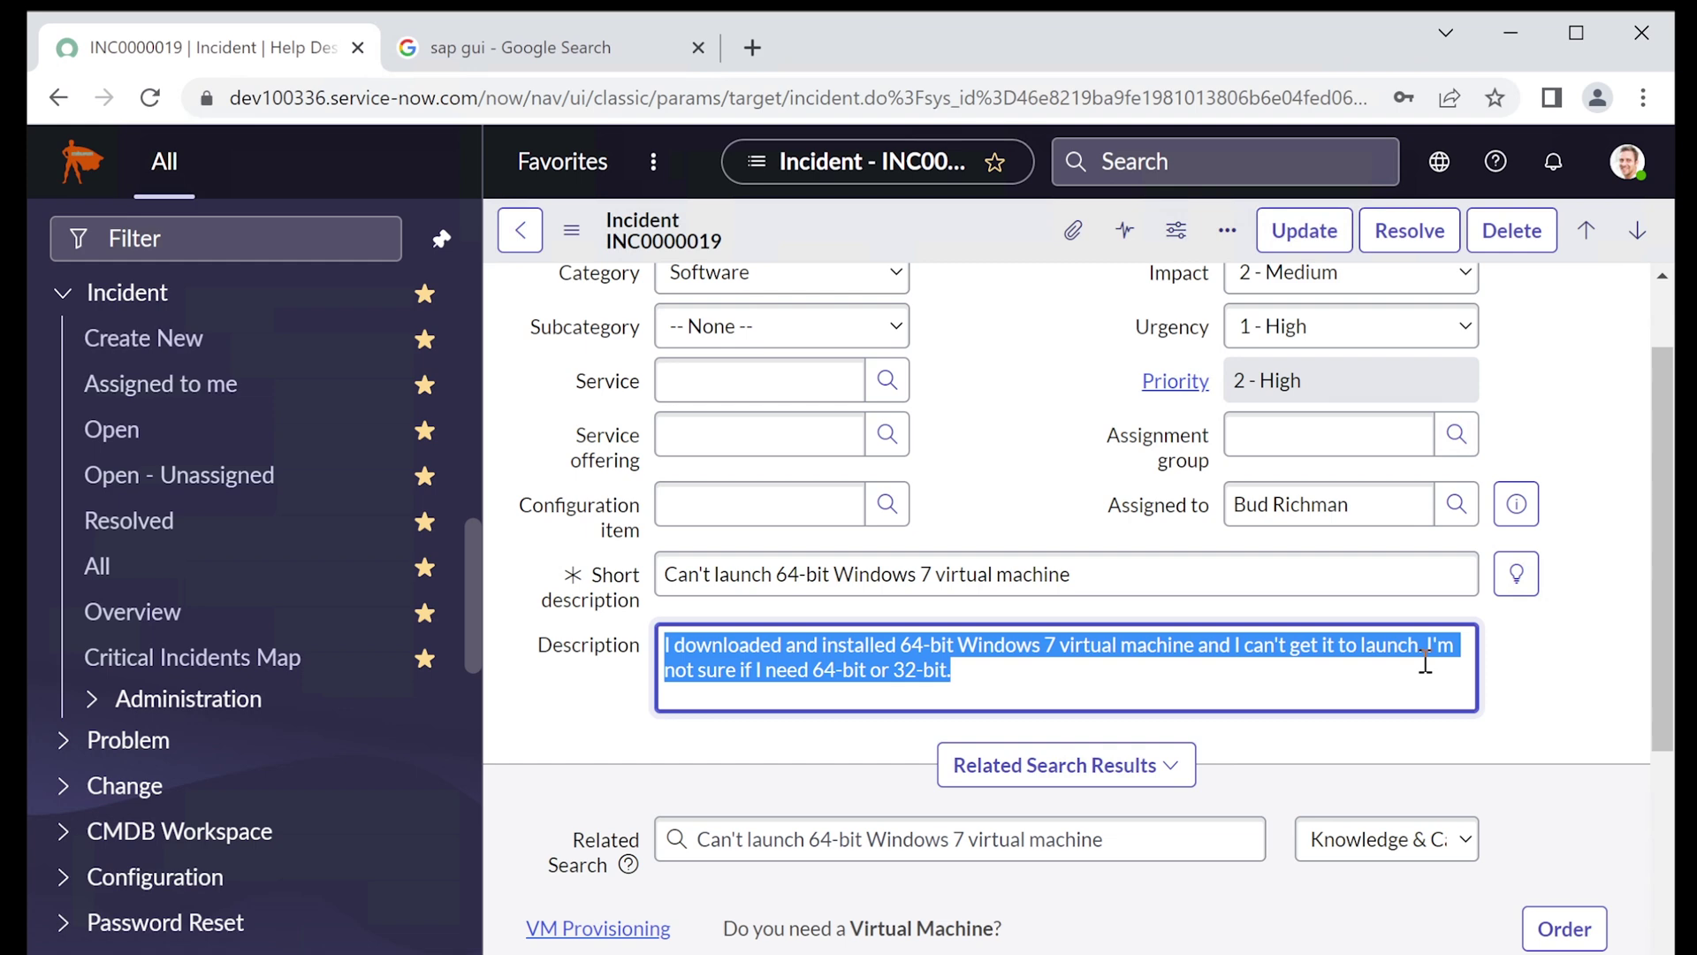
{"action": "left_click", "coordinate": [977, 665]}
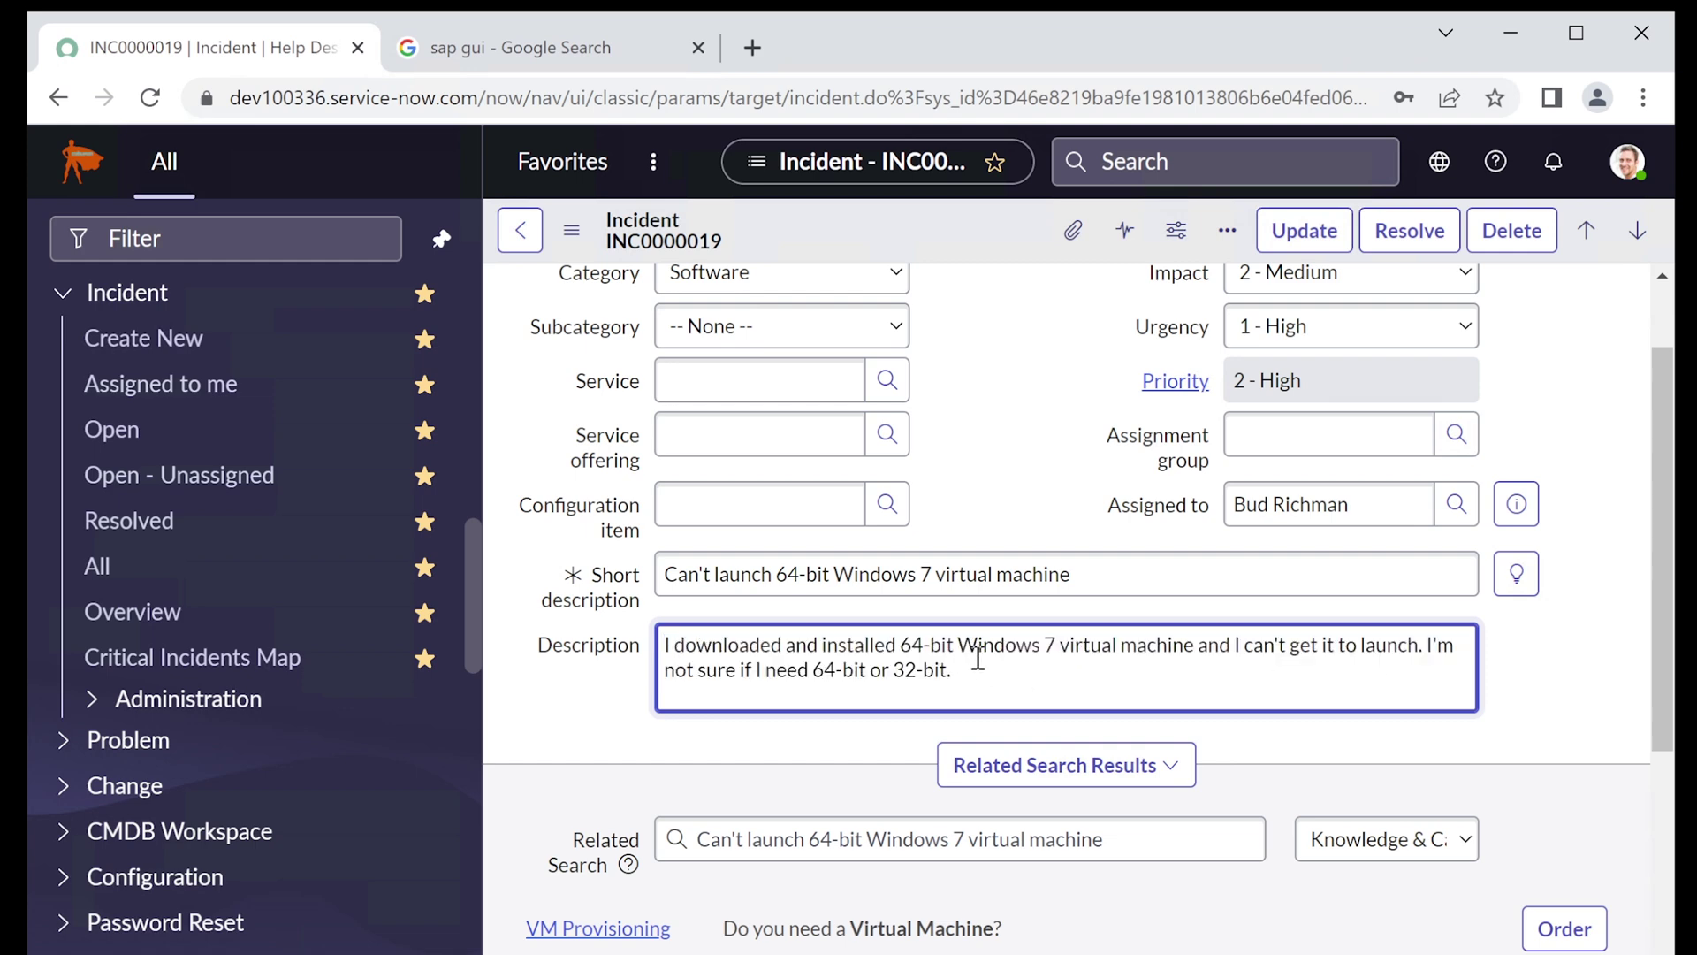
{"action": "scroll", "coordinate": [977, 659], "scroll_direction": "down", "scroll_amount": 8}
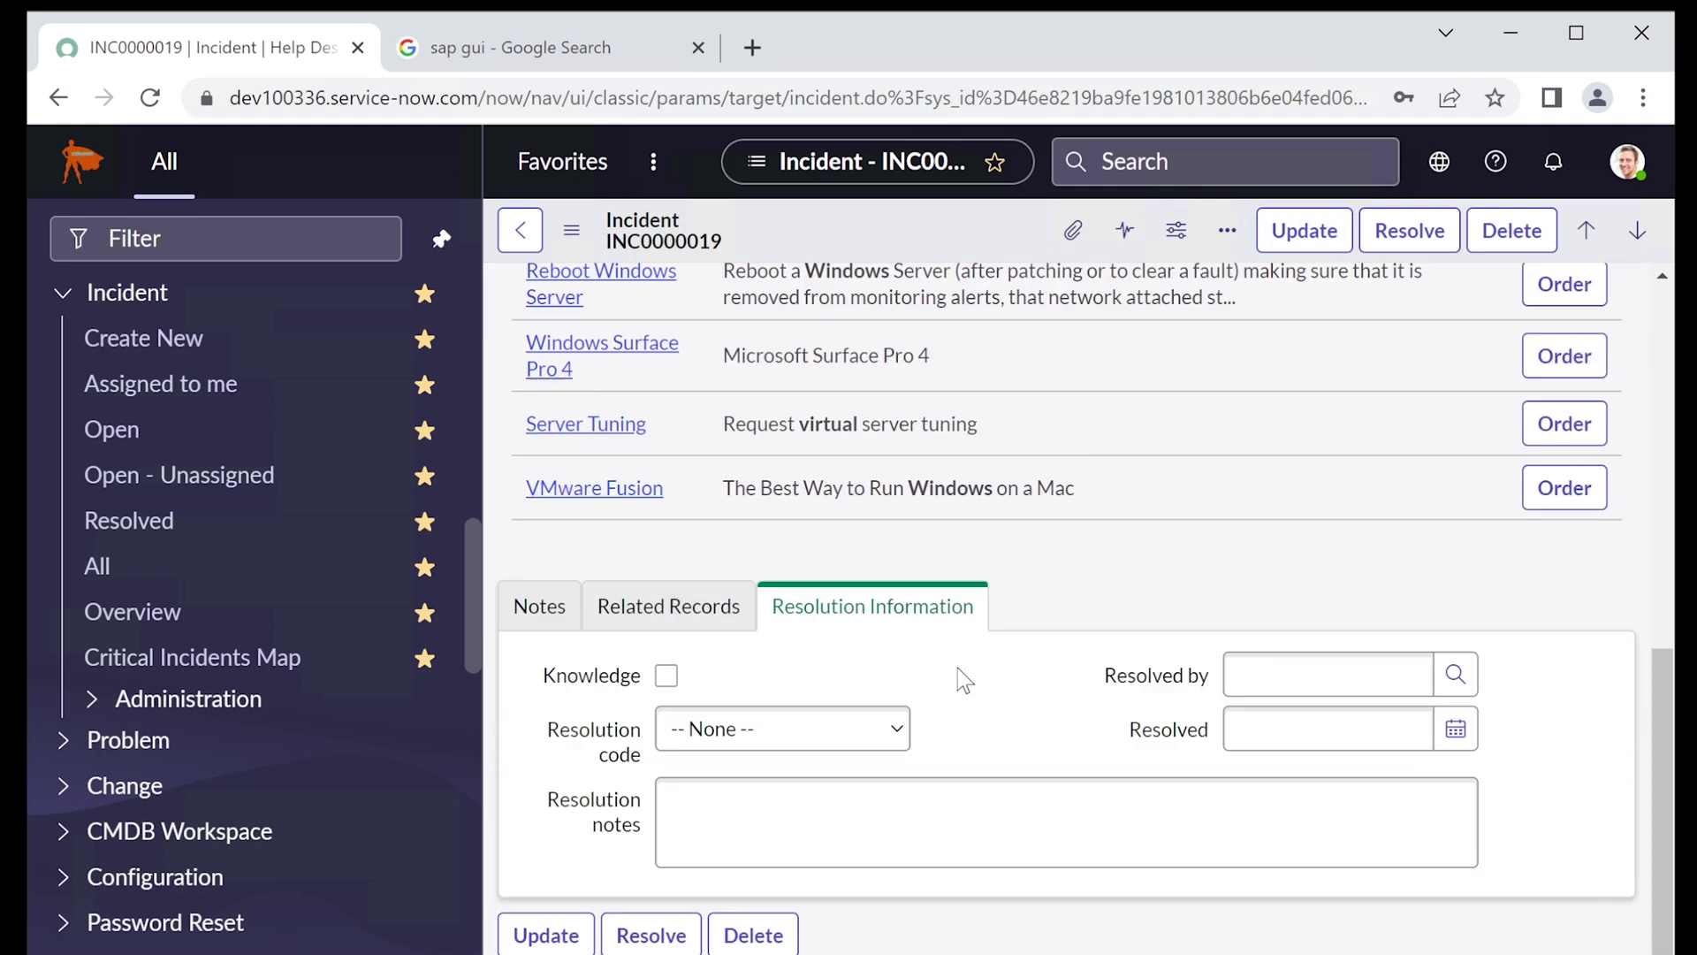
{"action": "scroll", "coordinate": [963, 681], "scroll_direction": "up", "scroll_amount": 8}
{"action": "scroll", "coordinate": [867, 641], "scroll_direction": "up", "scroll_amount": 3}
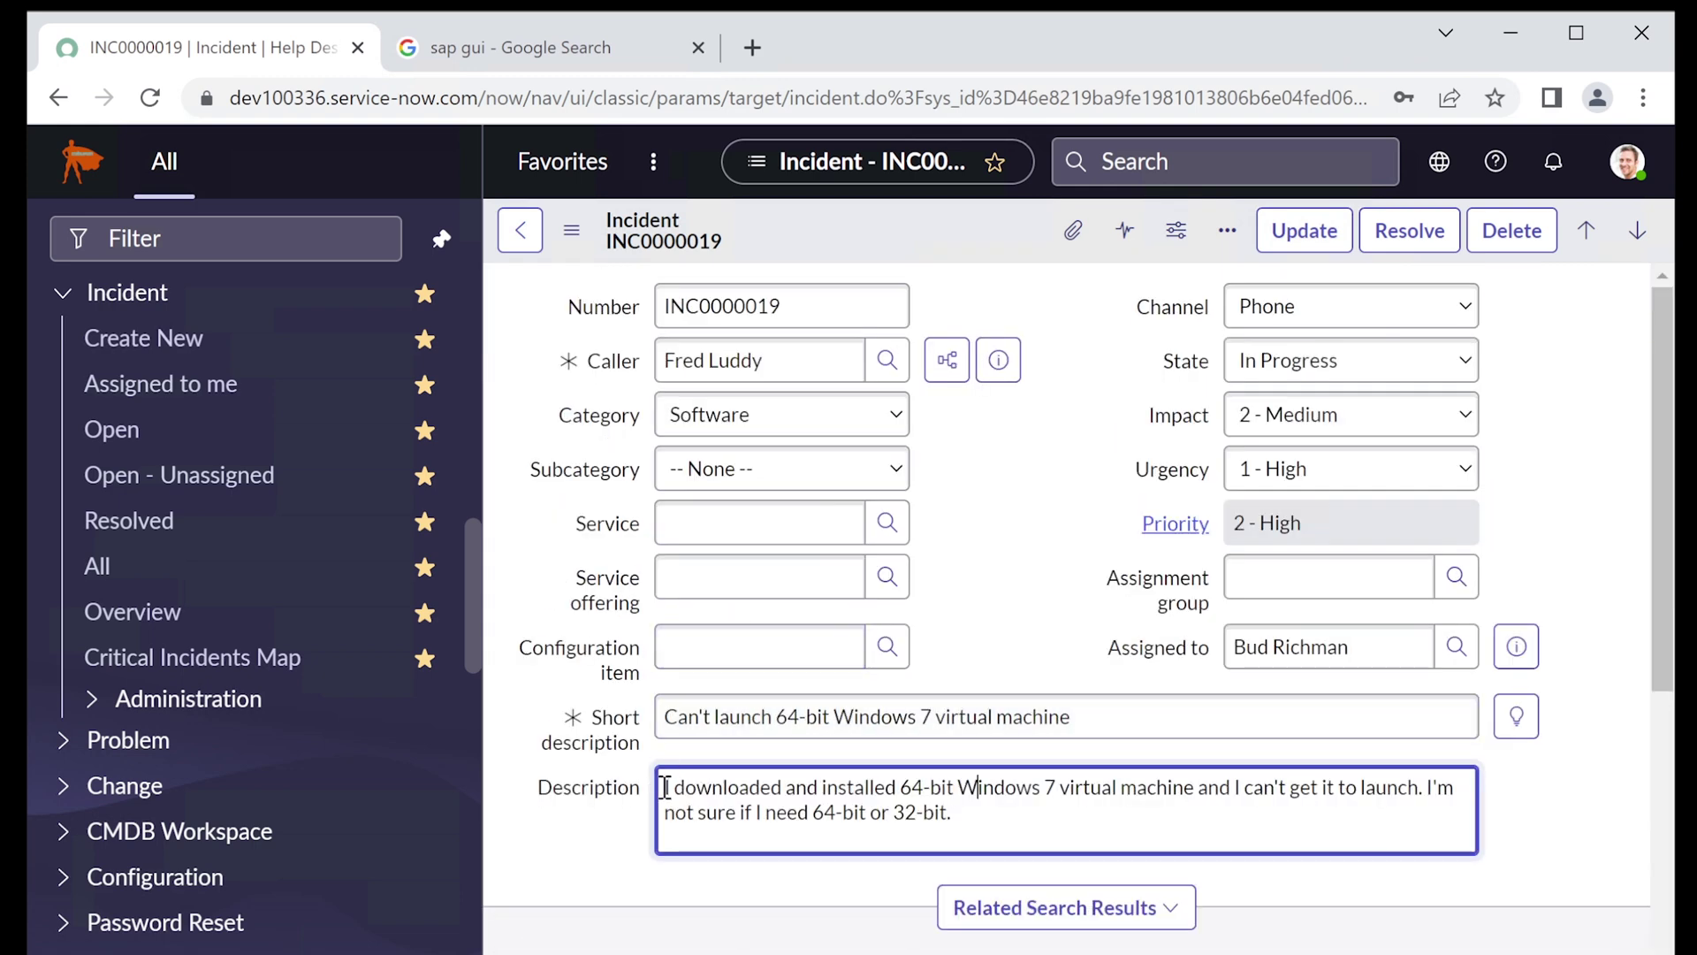
- Examine which operating system the description mentions by highlighting the "64-bit Windows 7" wording
{"action": "left_click_drag", "start_coordinate": [663, 786], "coordinate": [1054, 774]}
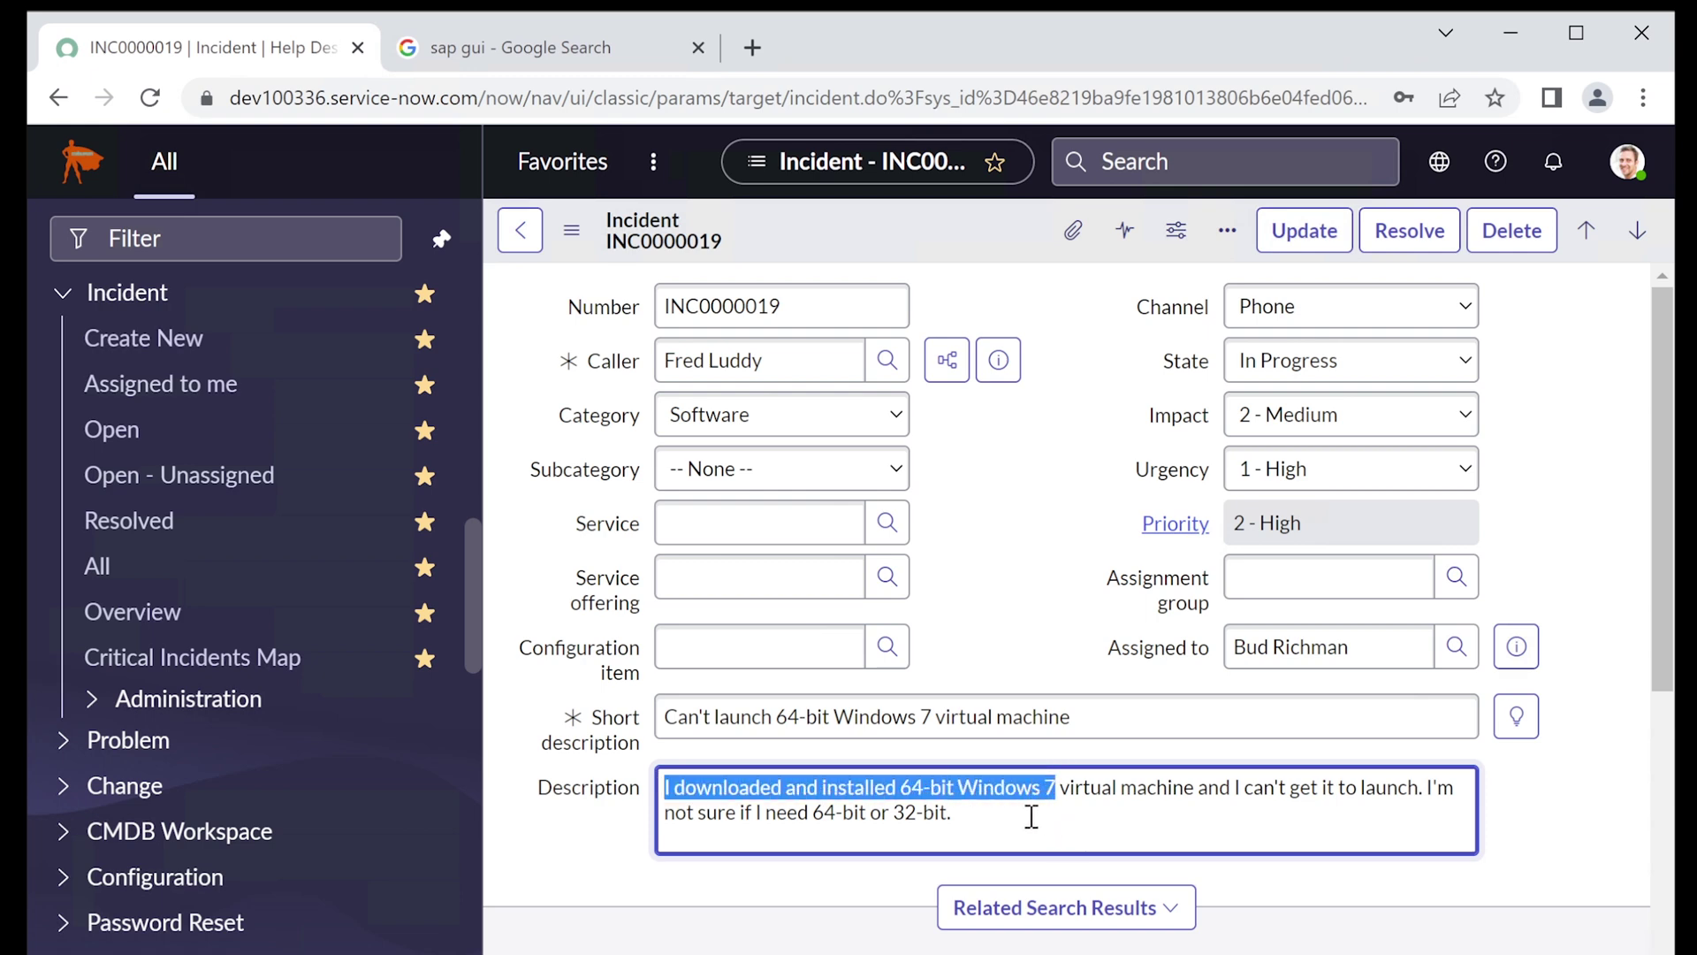
{"action": "left_click", "coordinate": [1030, 815]}
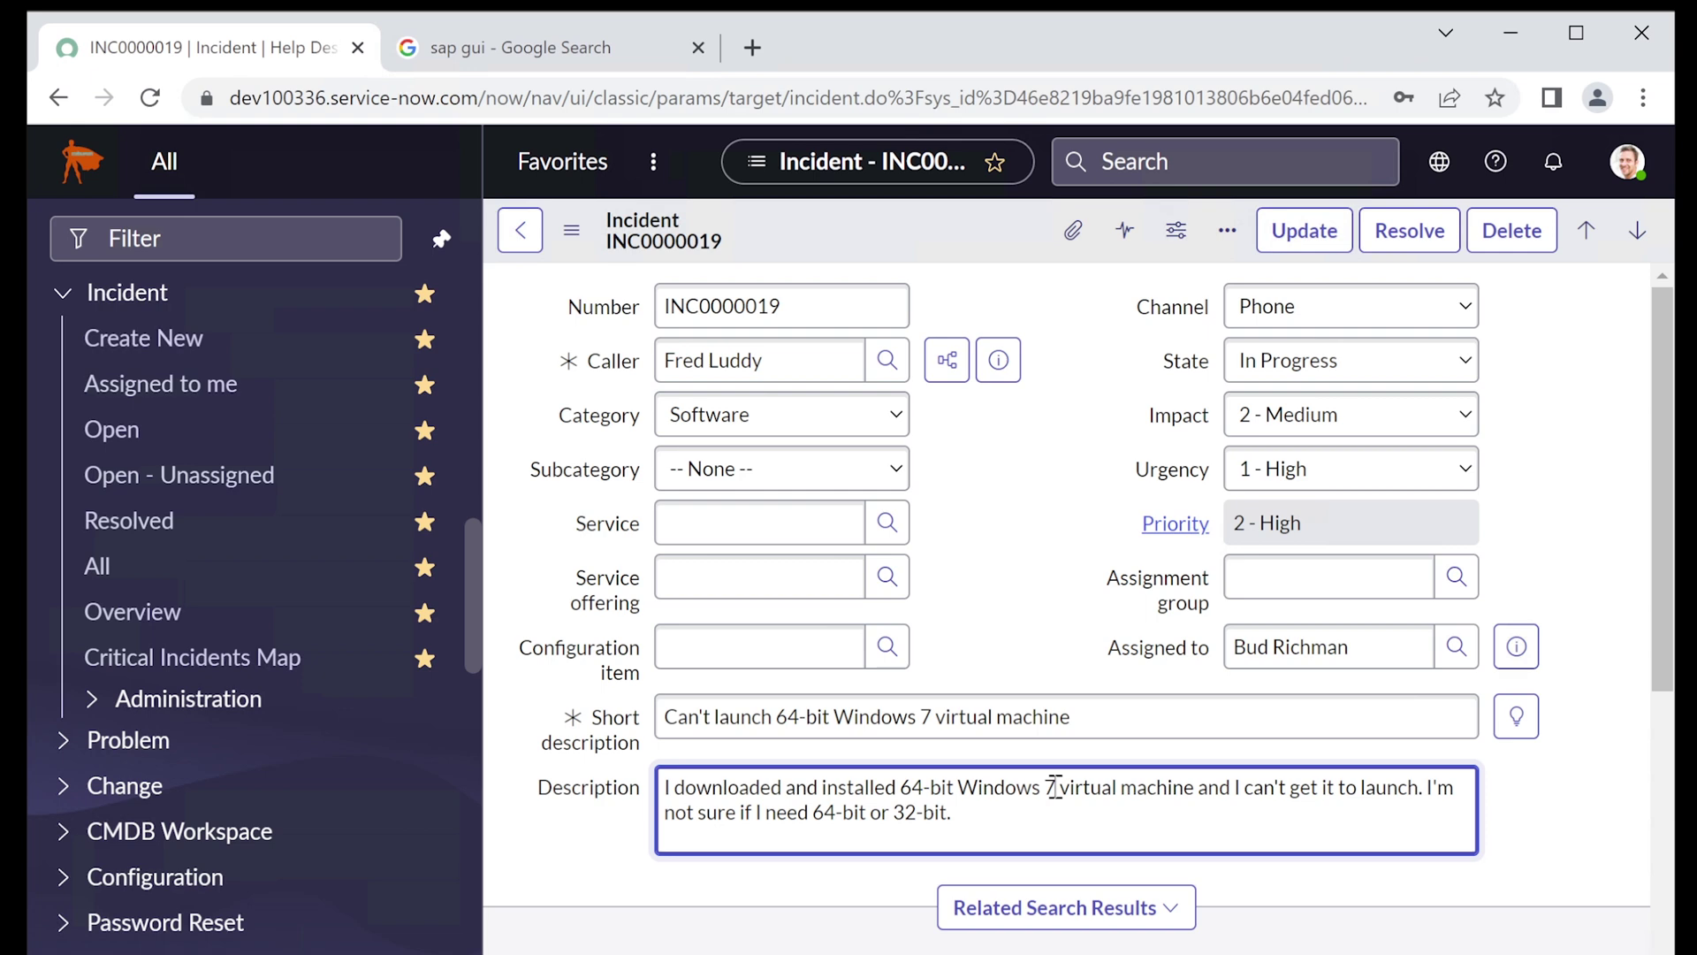
{"action": "left_click_drag", "start_coordinate": [1056, 786], "coordinate": [900, 785]}
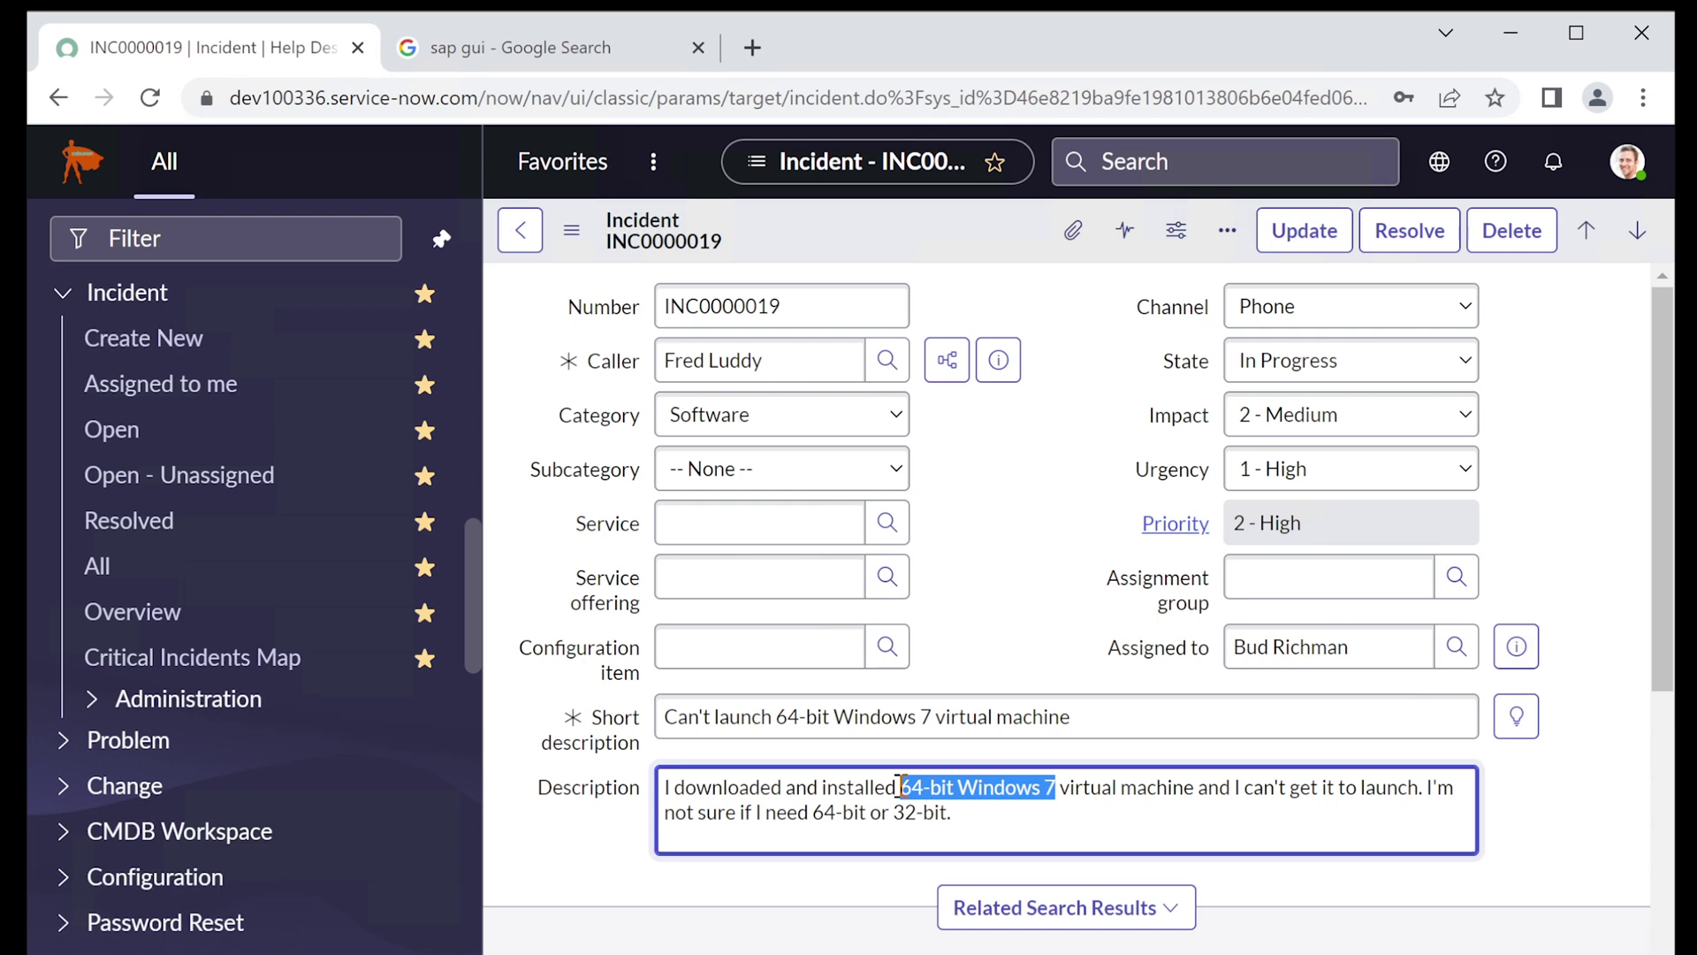
{"action": "left_click", "coordinate": [901, 786]}
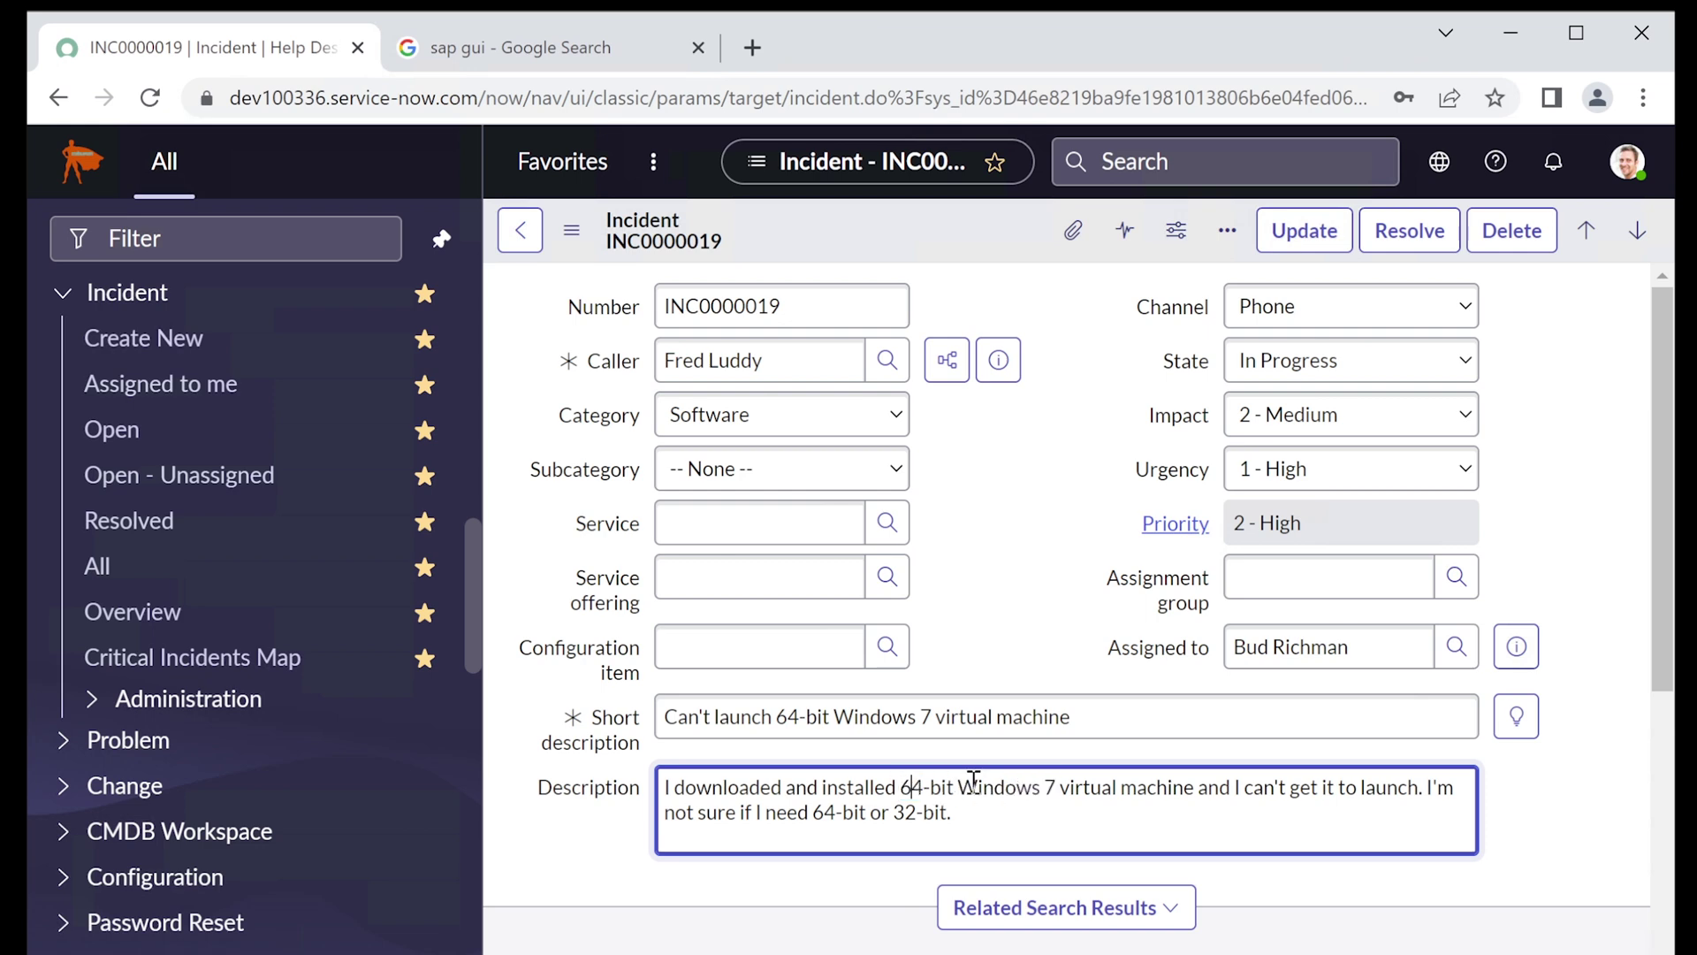
{"action": "left_click_drag", "start_coordinate": [958, 786], "coordinate": [1055, 775]}
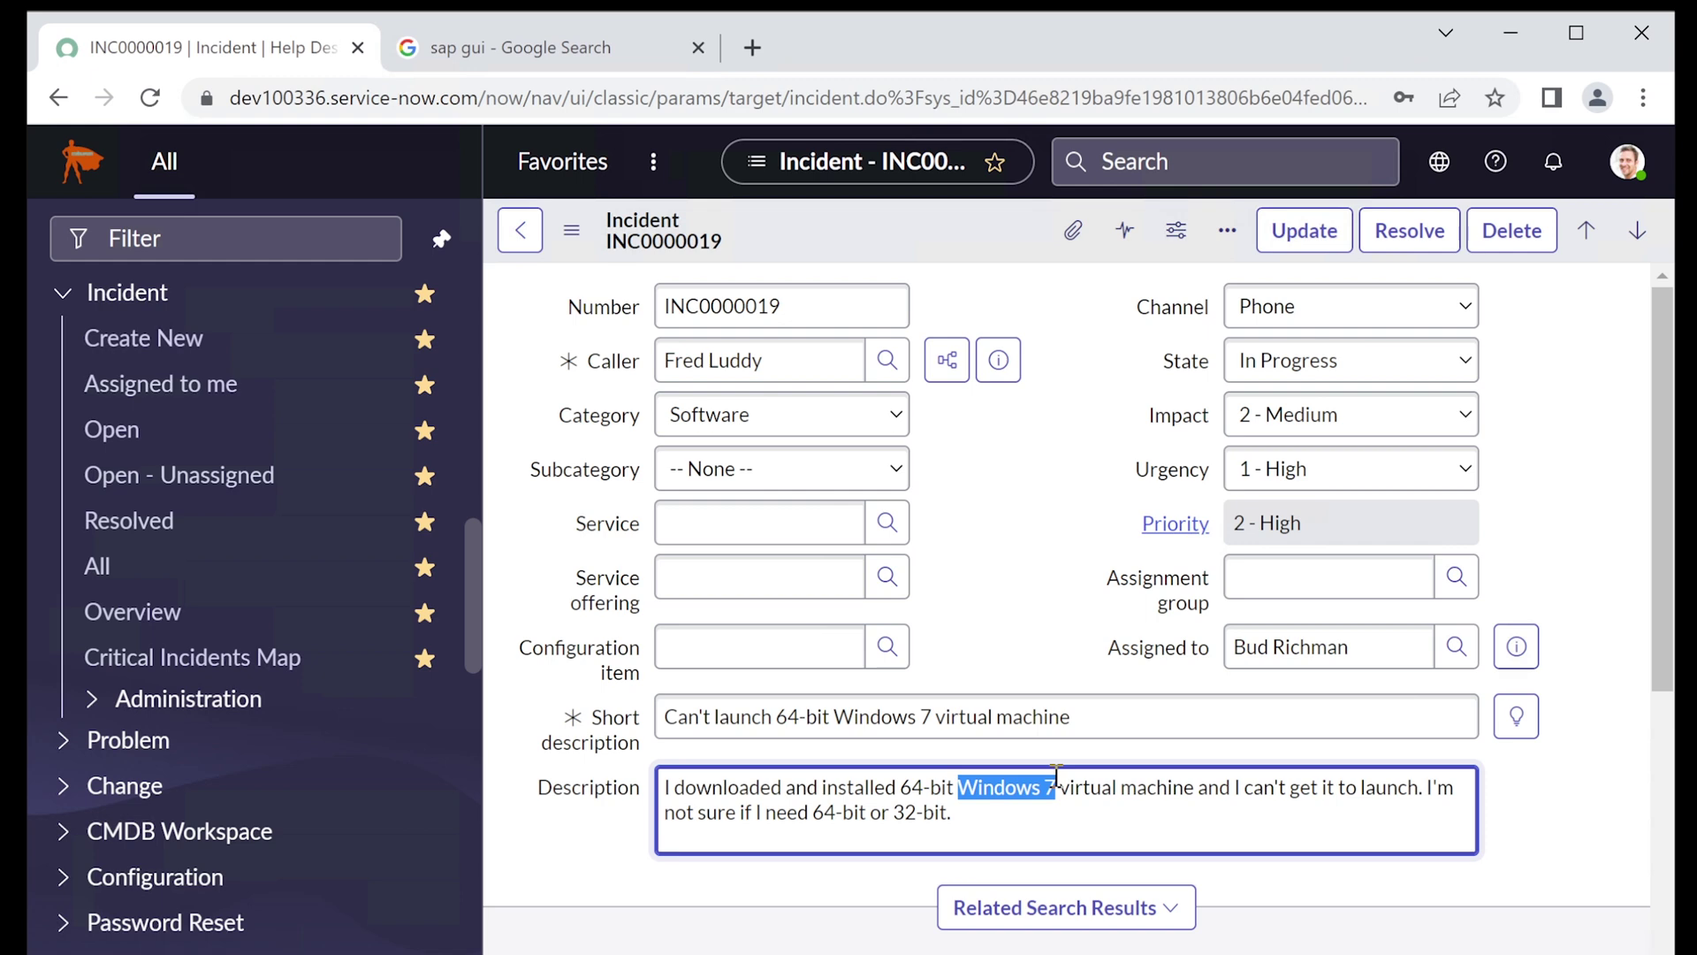
{"action": "left_click", "coordinate": [1002, 812]}
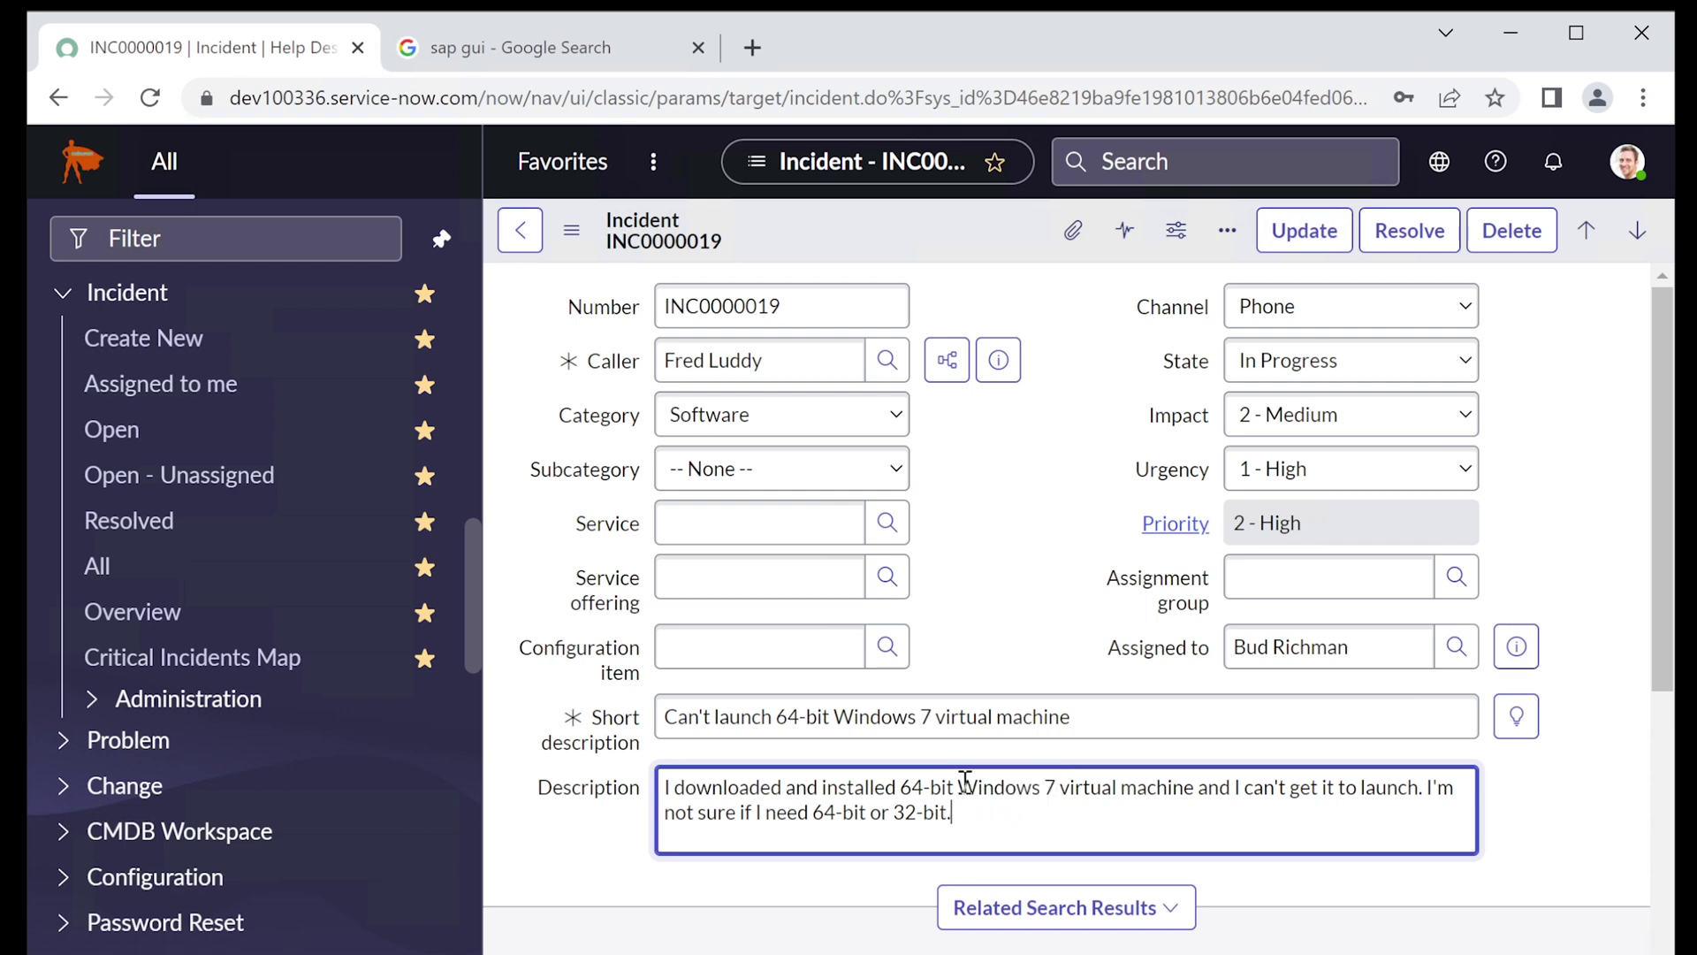
{"action": "left_click_drag", "start_coordinate": [960, 785], "coordinate": [1059, 774]}
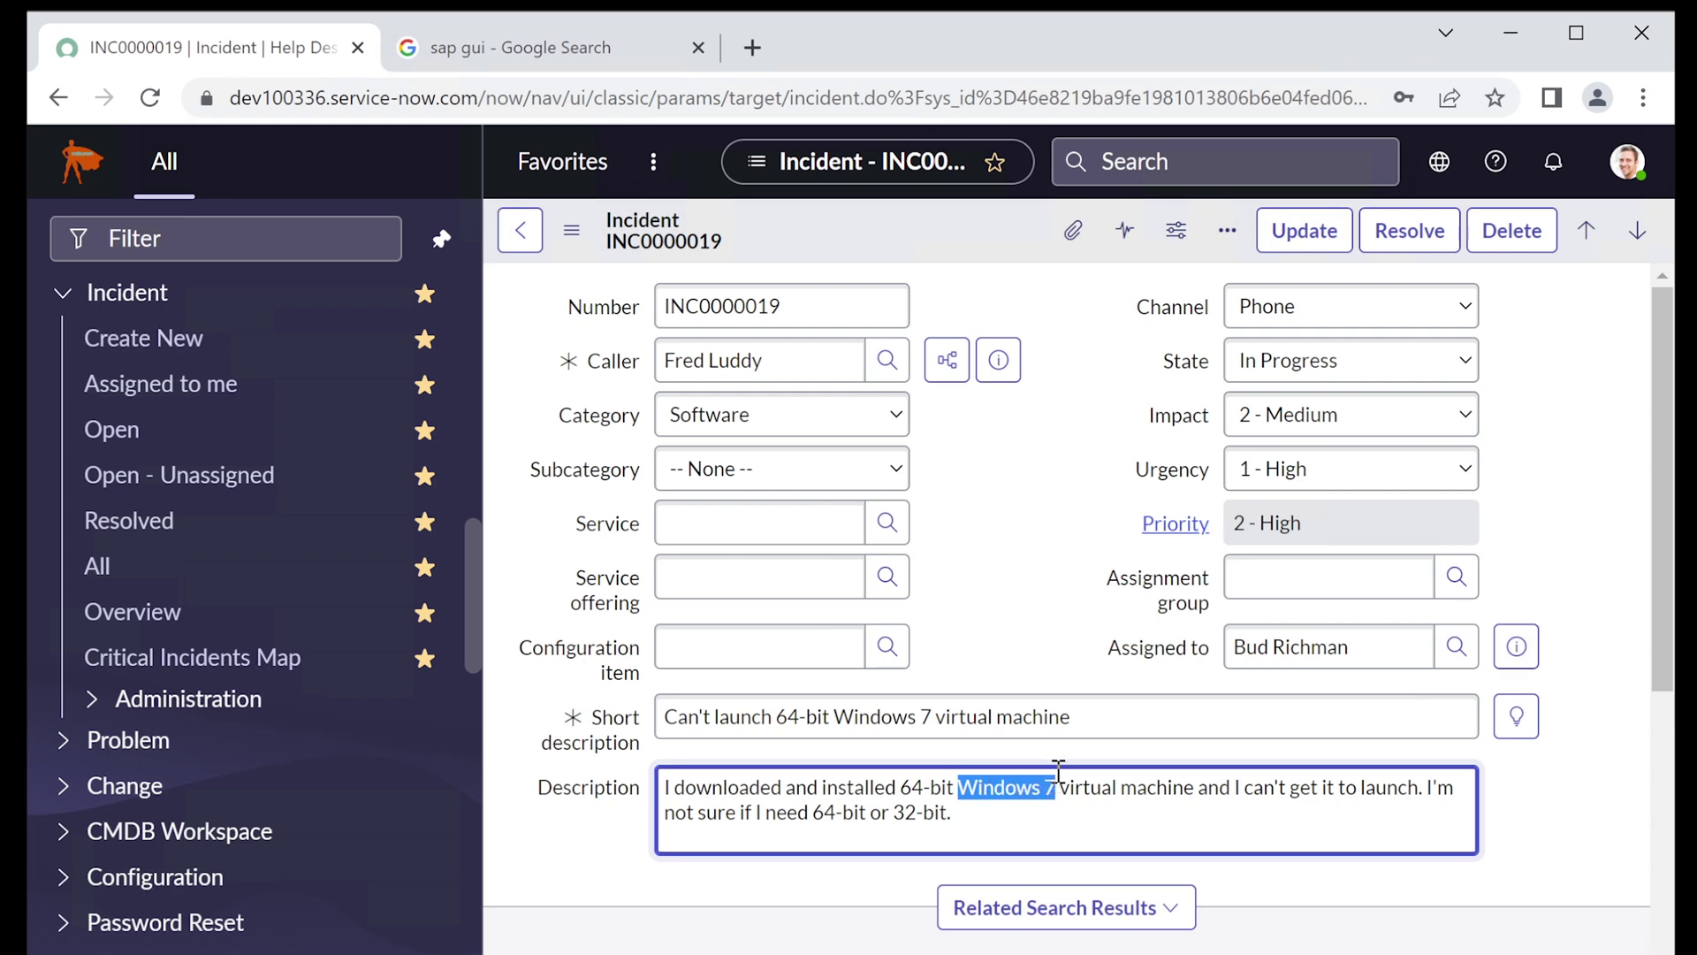
{"action": "left_click_drag", "start_coordinate": [1058, 783], "coordinate": [905, 790]}
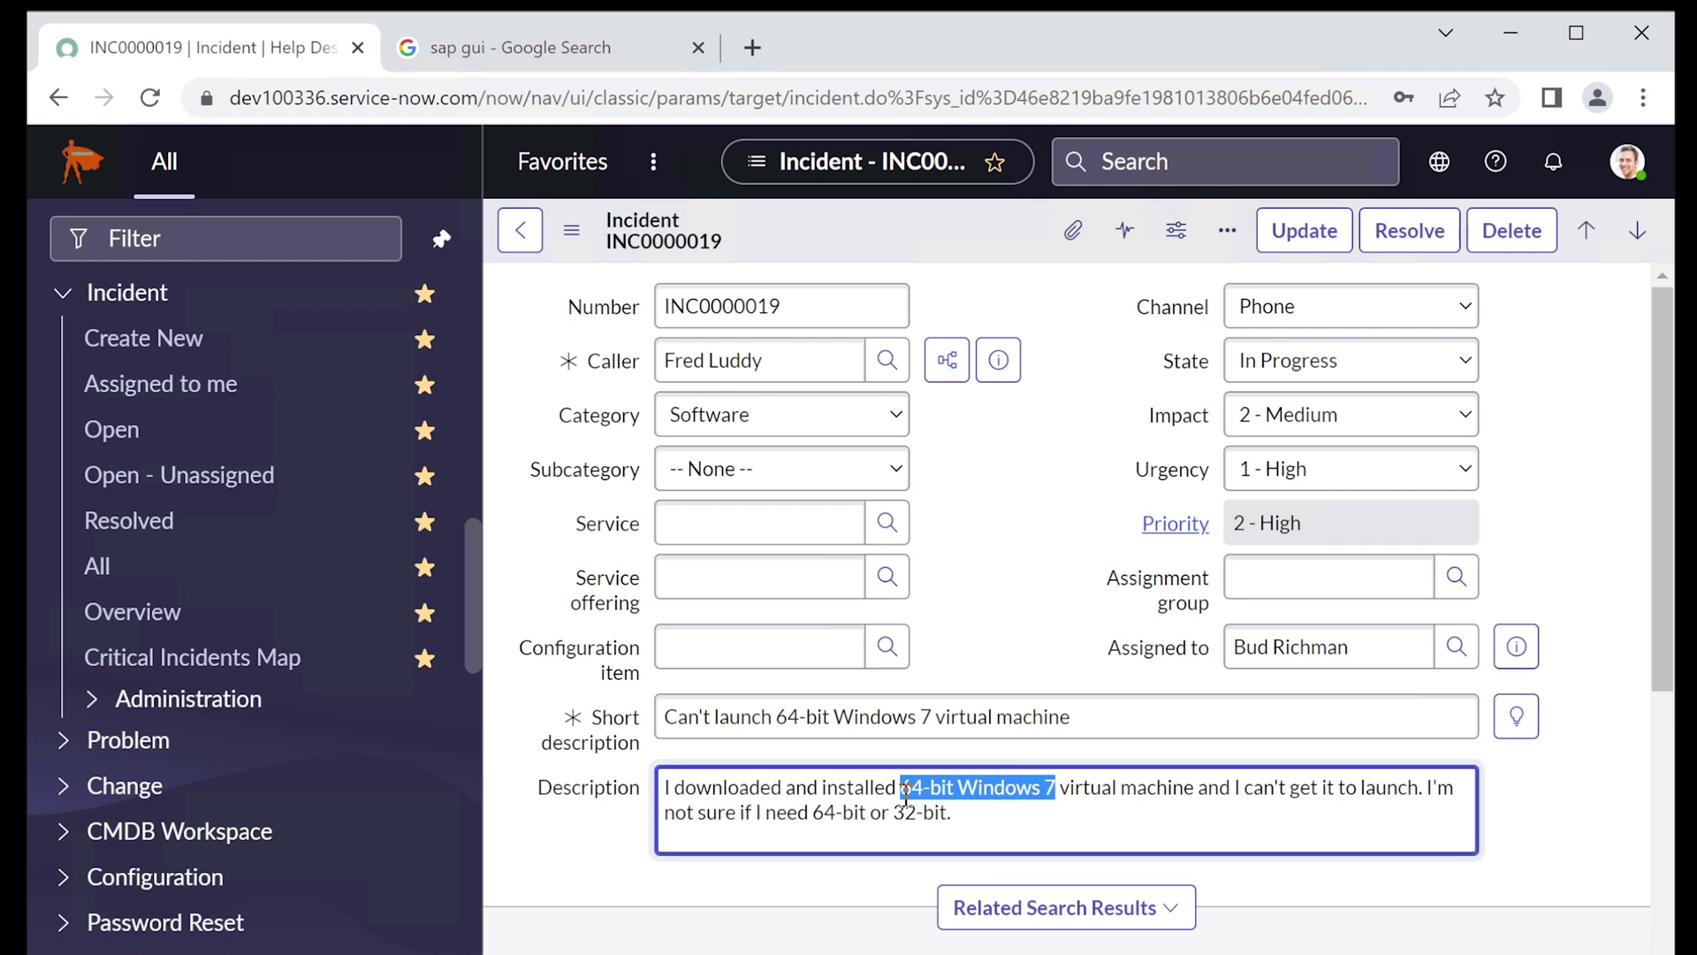
{"action": "left_click", "coordinate": [982, 787]}
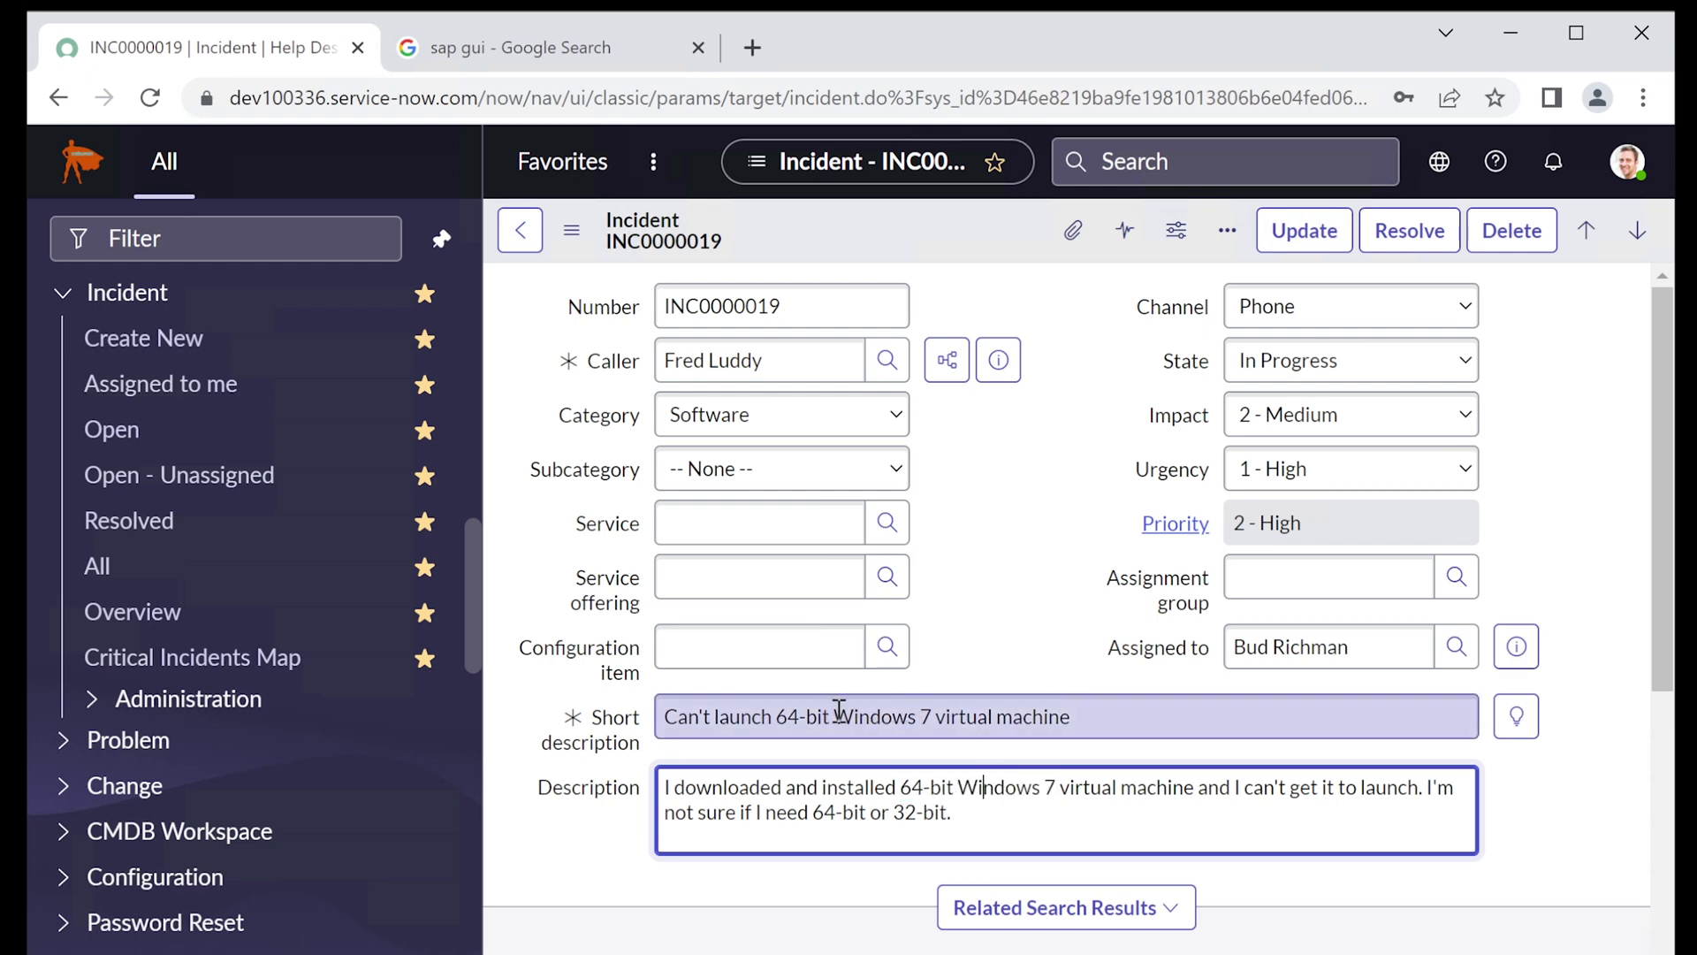
- Compare the short description with the description's opening words "I downloaded and" by highlighting both
{"action": "left_click_drag", "start_coordinate": [835, 716], "coordinate": [1050, 721]}
{"action": "left_click", "coordinate": [1075, 720]}
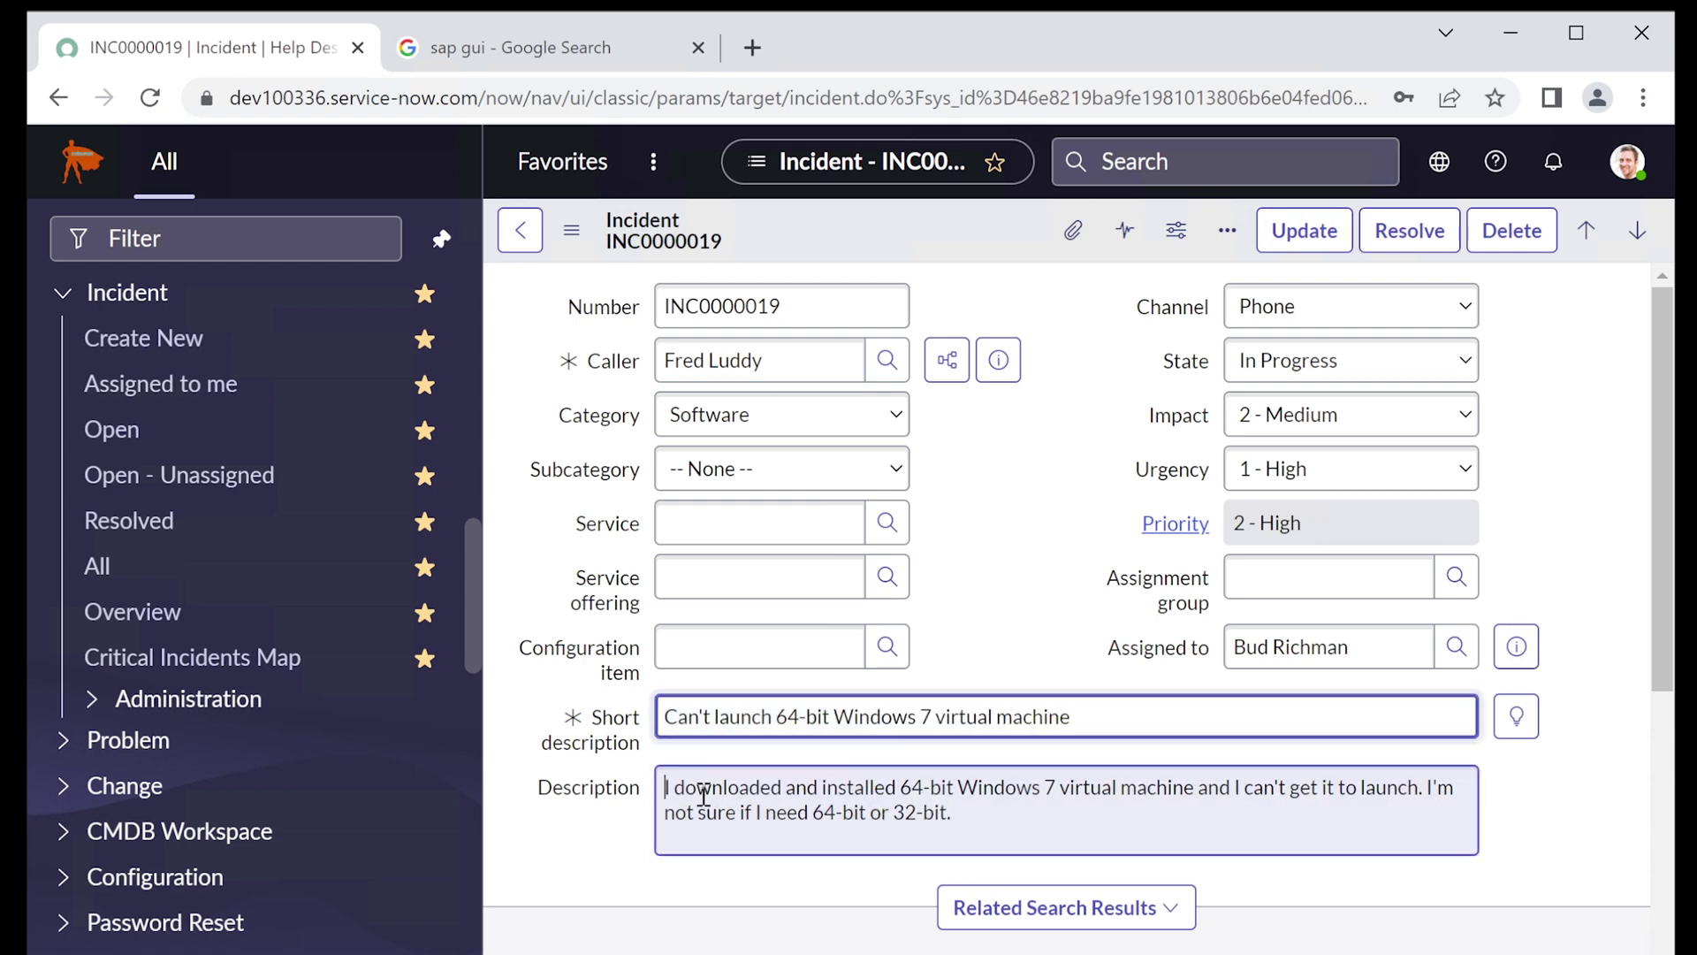
{"action": "left_click_drag", "start_coordinate": [665, 788], "coordinate": [820, 798]}
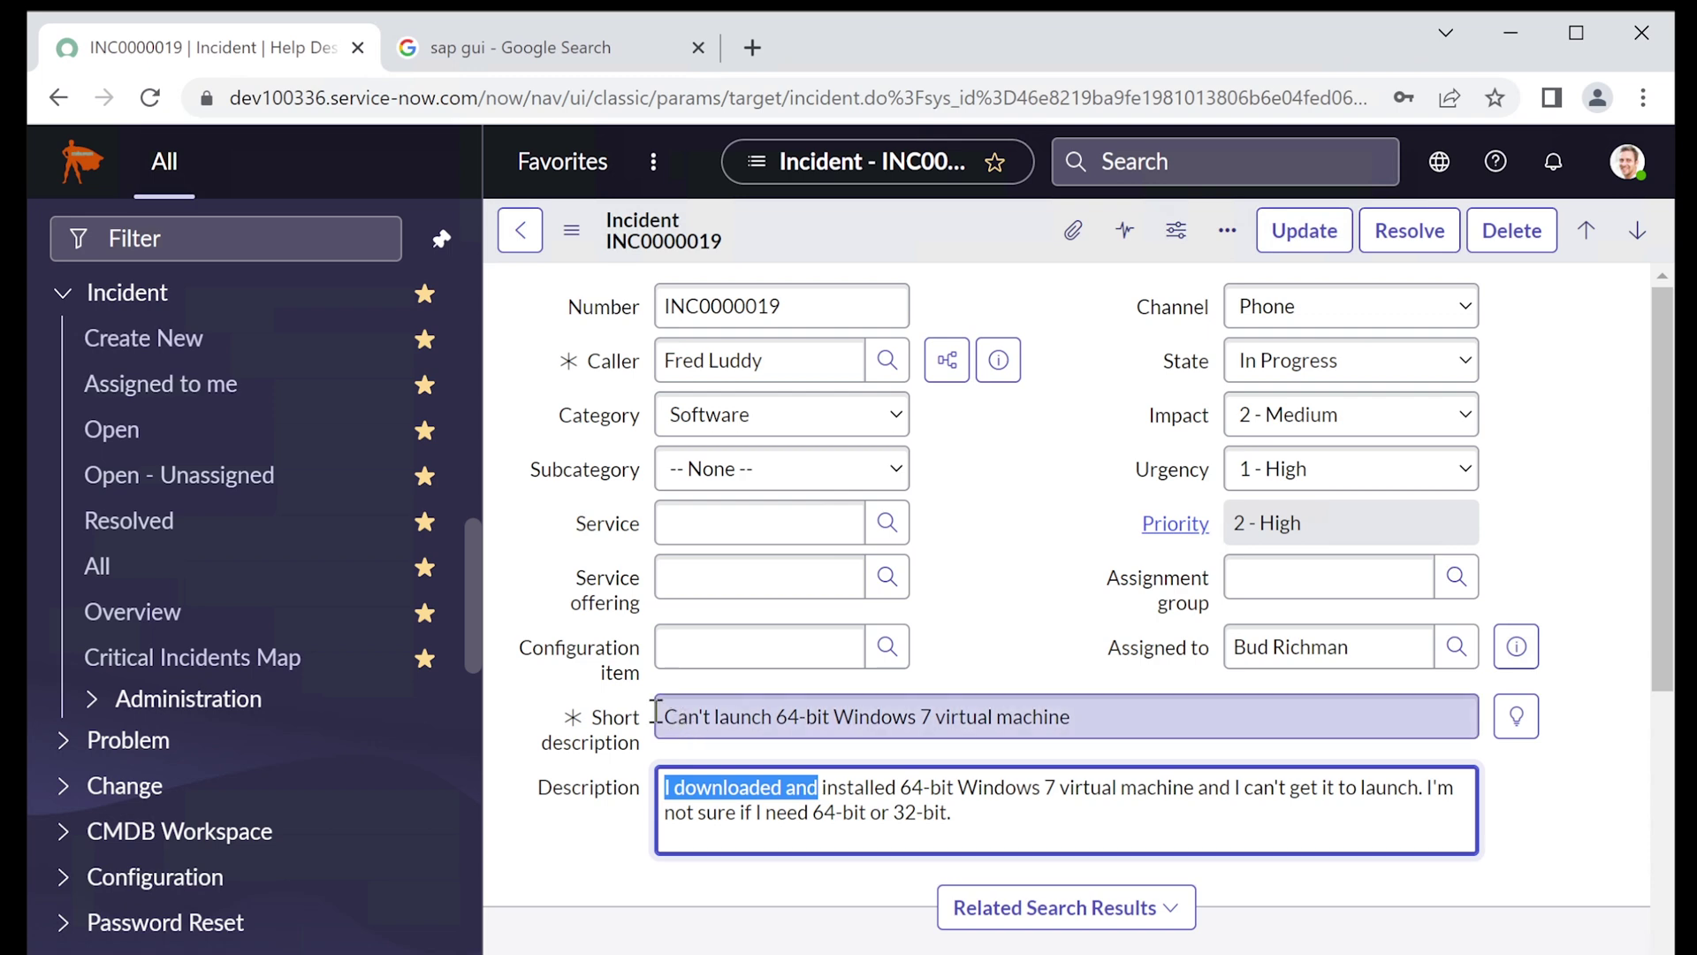
{"action": "left_click_drag", "start_coordinate": [658, 712], "coordinate": [1121, 723]}
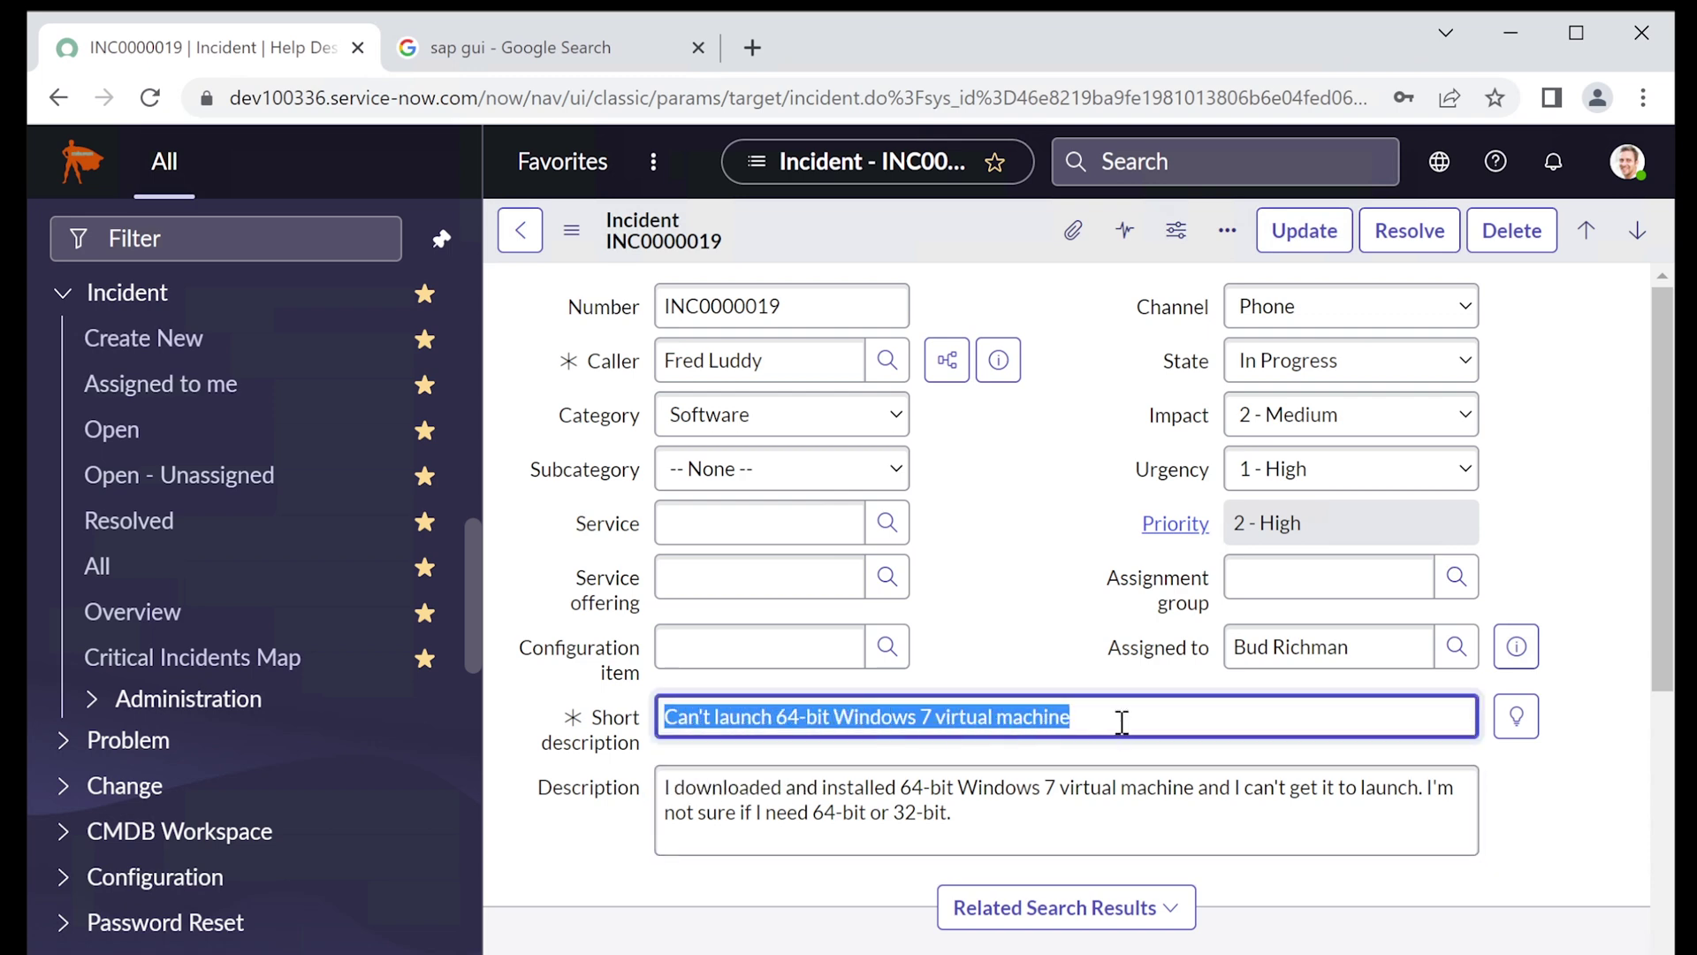
- Examine the description's closing sentence about needing 64-bit or 32-bit, and its opening statement about installing the virtual machine
{"action": "left_click", "coordinate": [1068, 787]}
{"action": "left_click_drag", "start_coordinate": [664, 785], "coordinate": [1417, 813]}
{"action": "left_click", "coordinate": [1423, 785]}
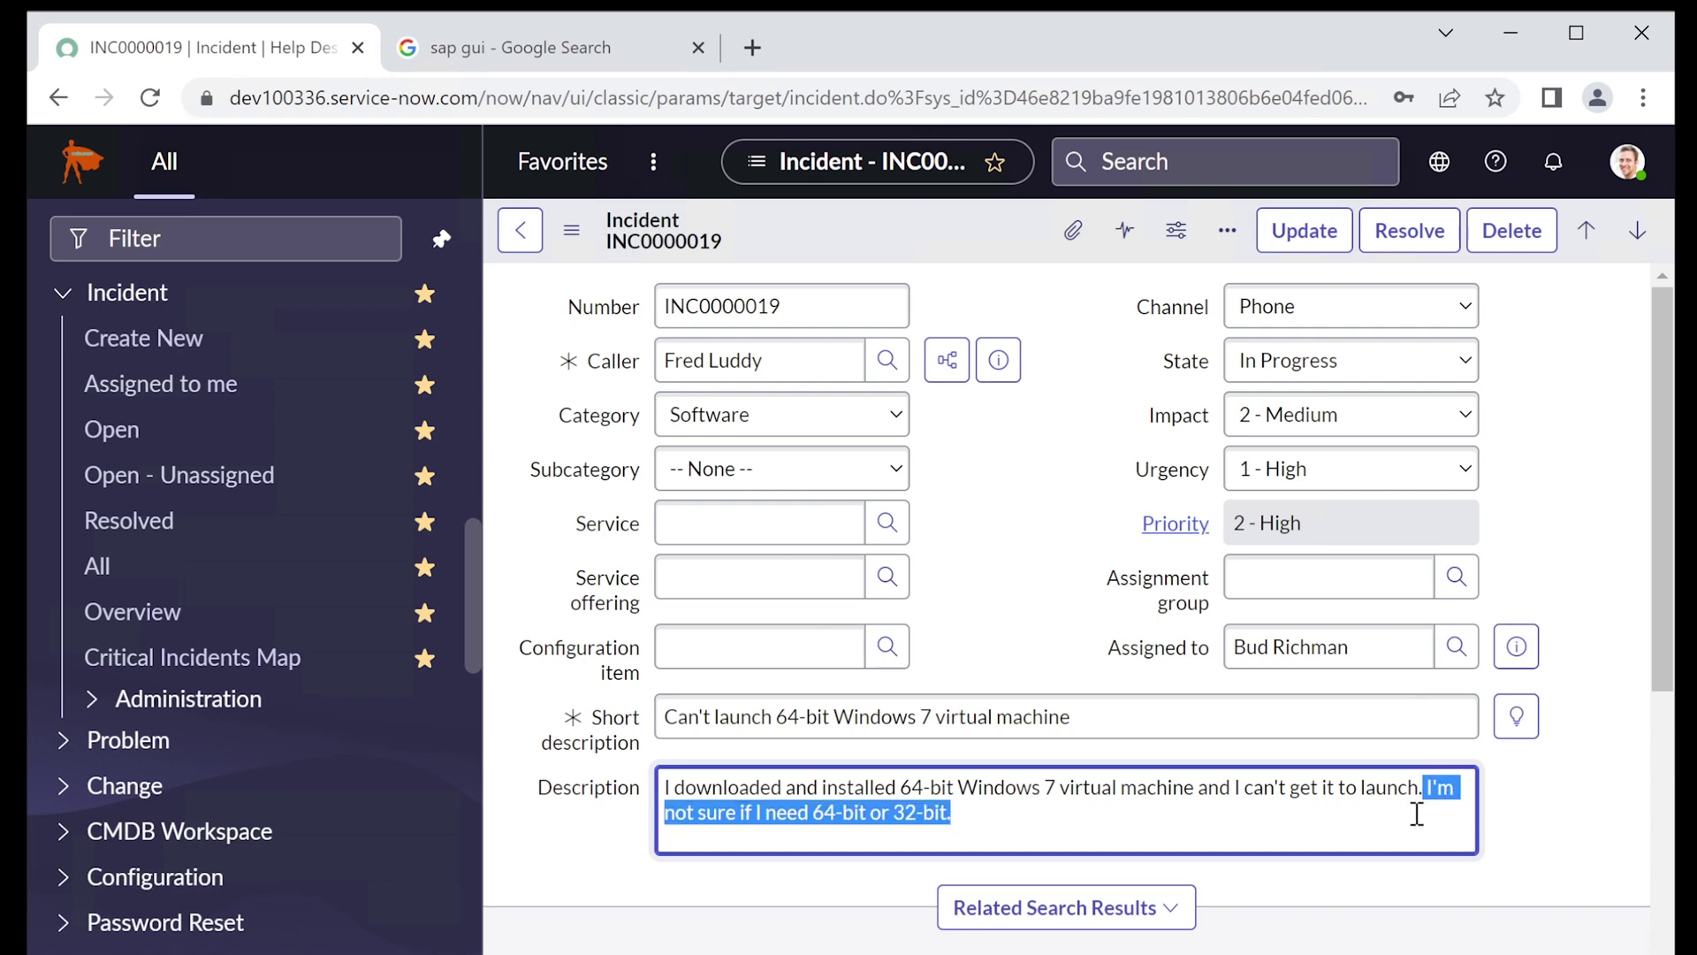
{"action": "left_click", "coordinate": [973, 805]}
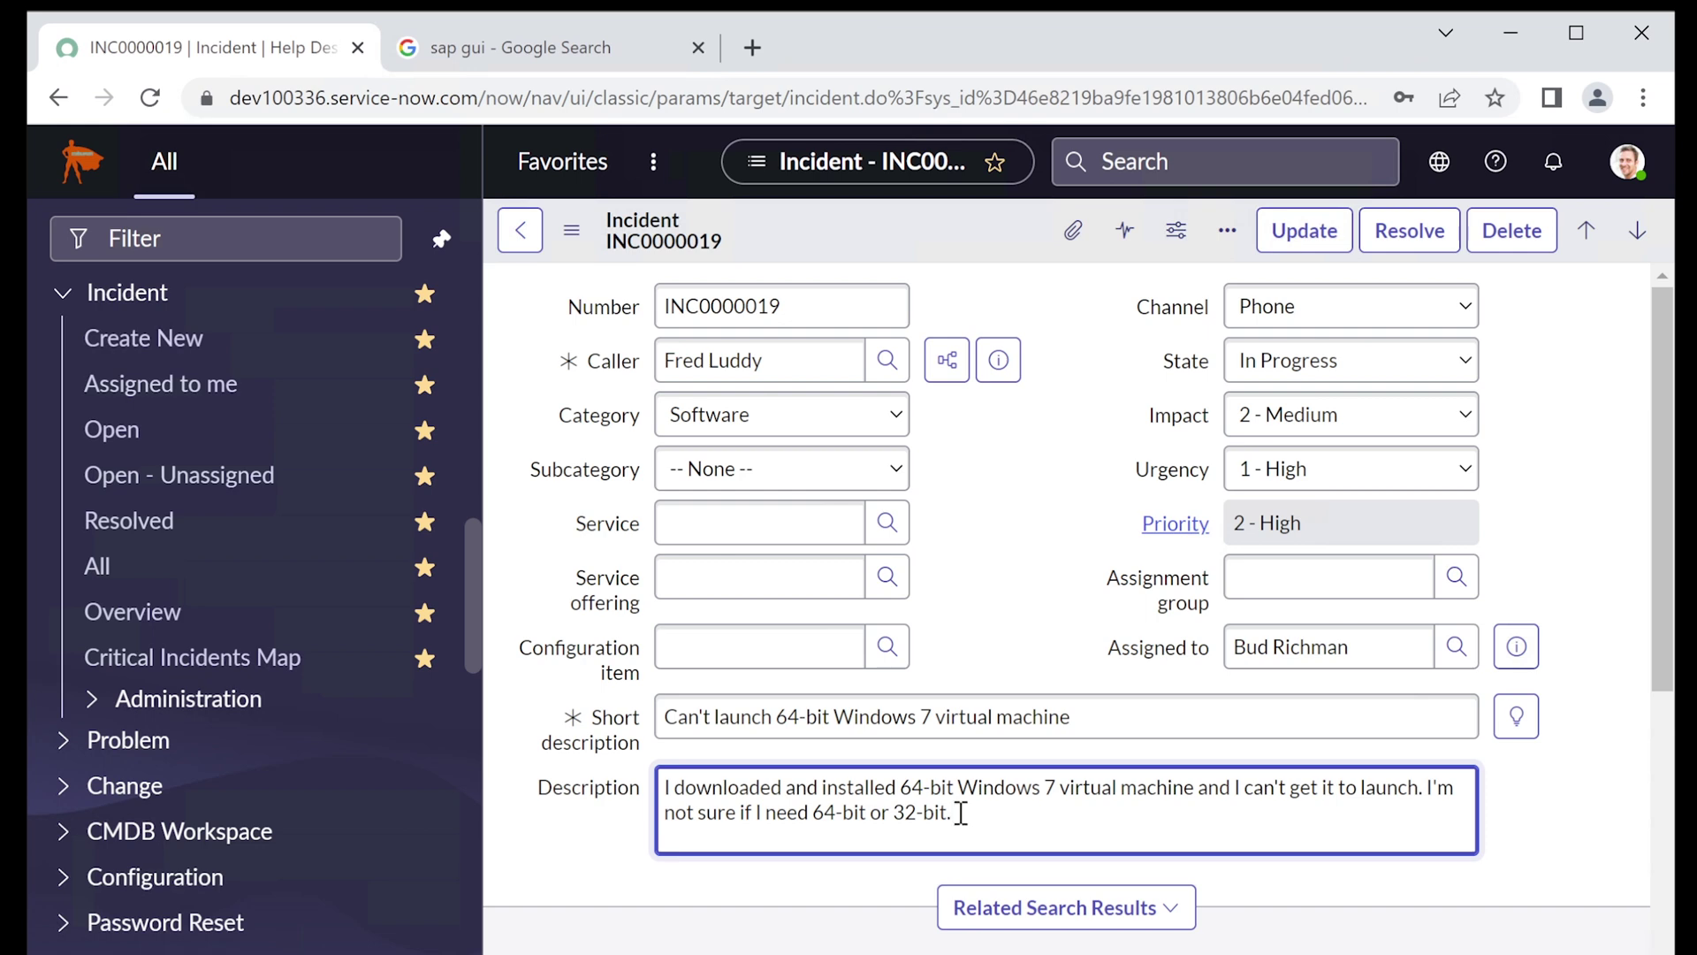
{"action": "left_click_drag", "start_coordinate": [950, 811], "coordinate": [1430, 785]}
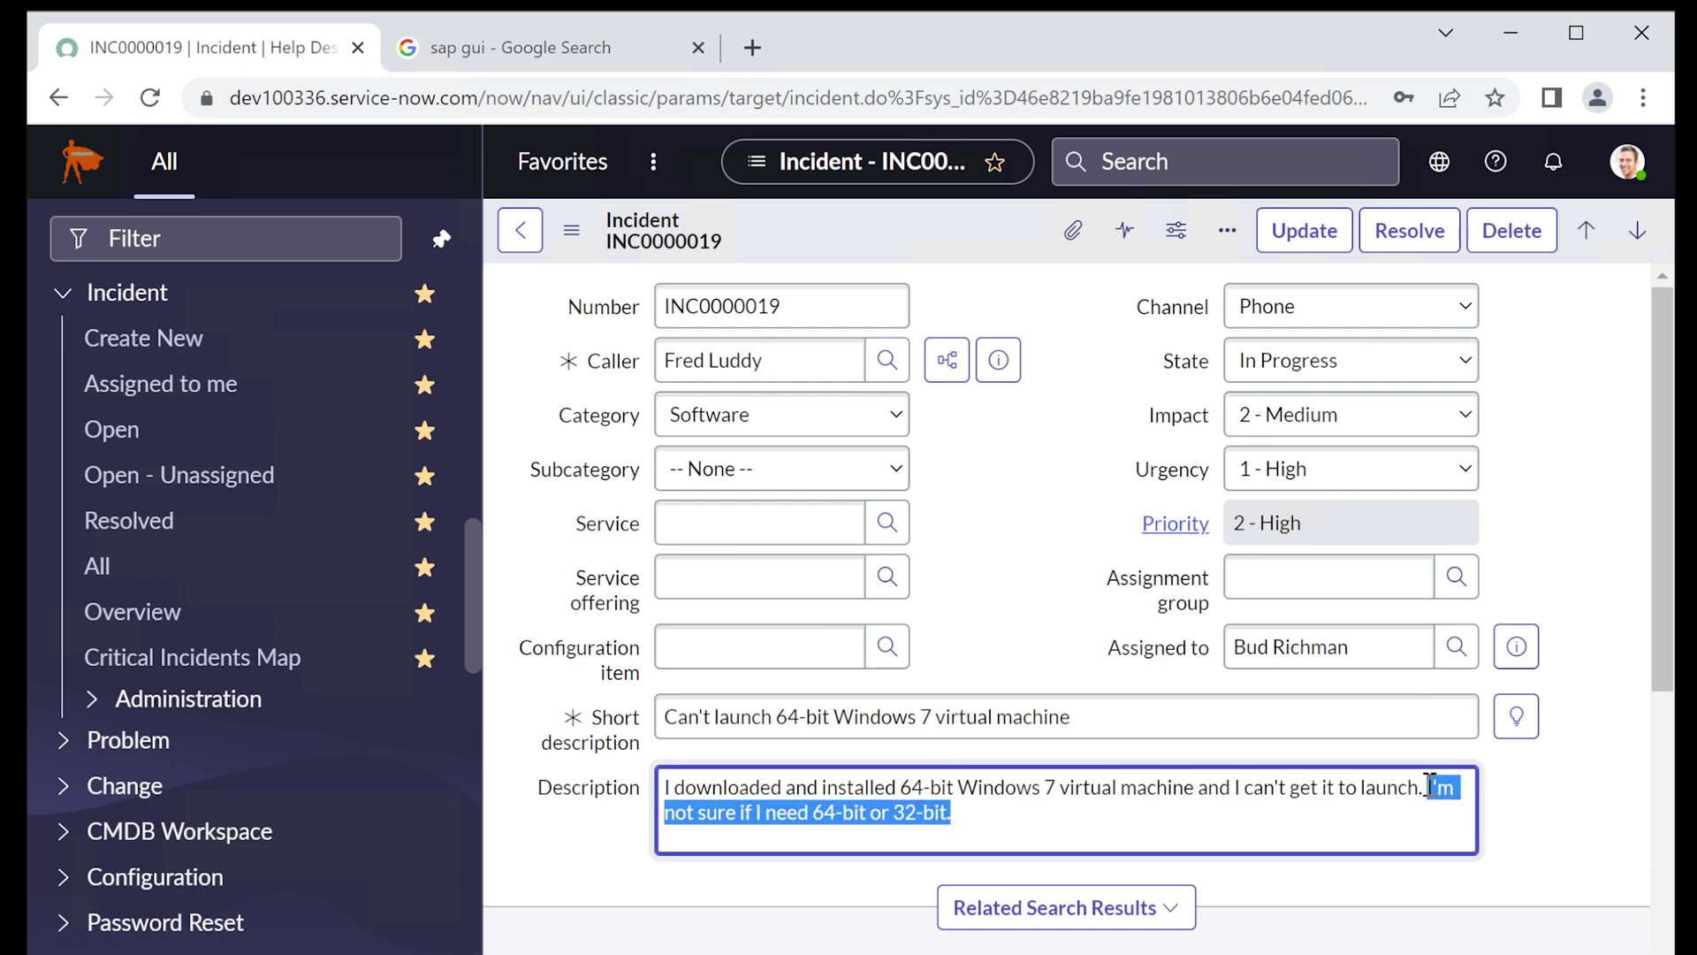
{"action": "left_click", "coordinate": [965, 806]}
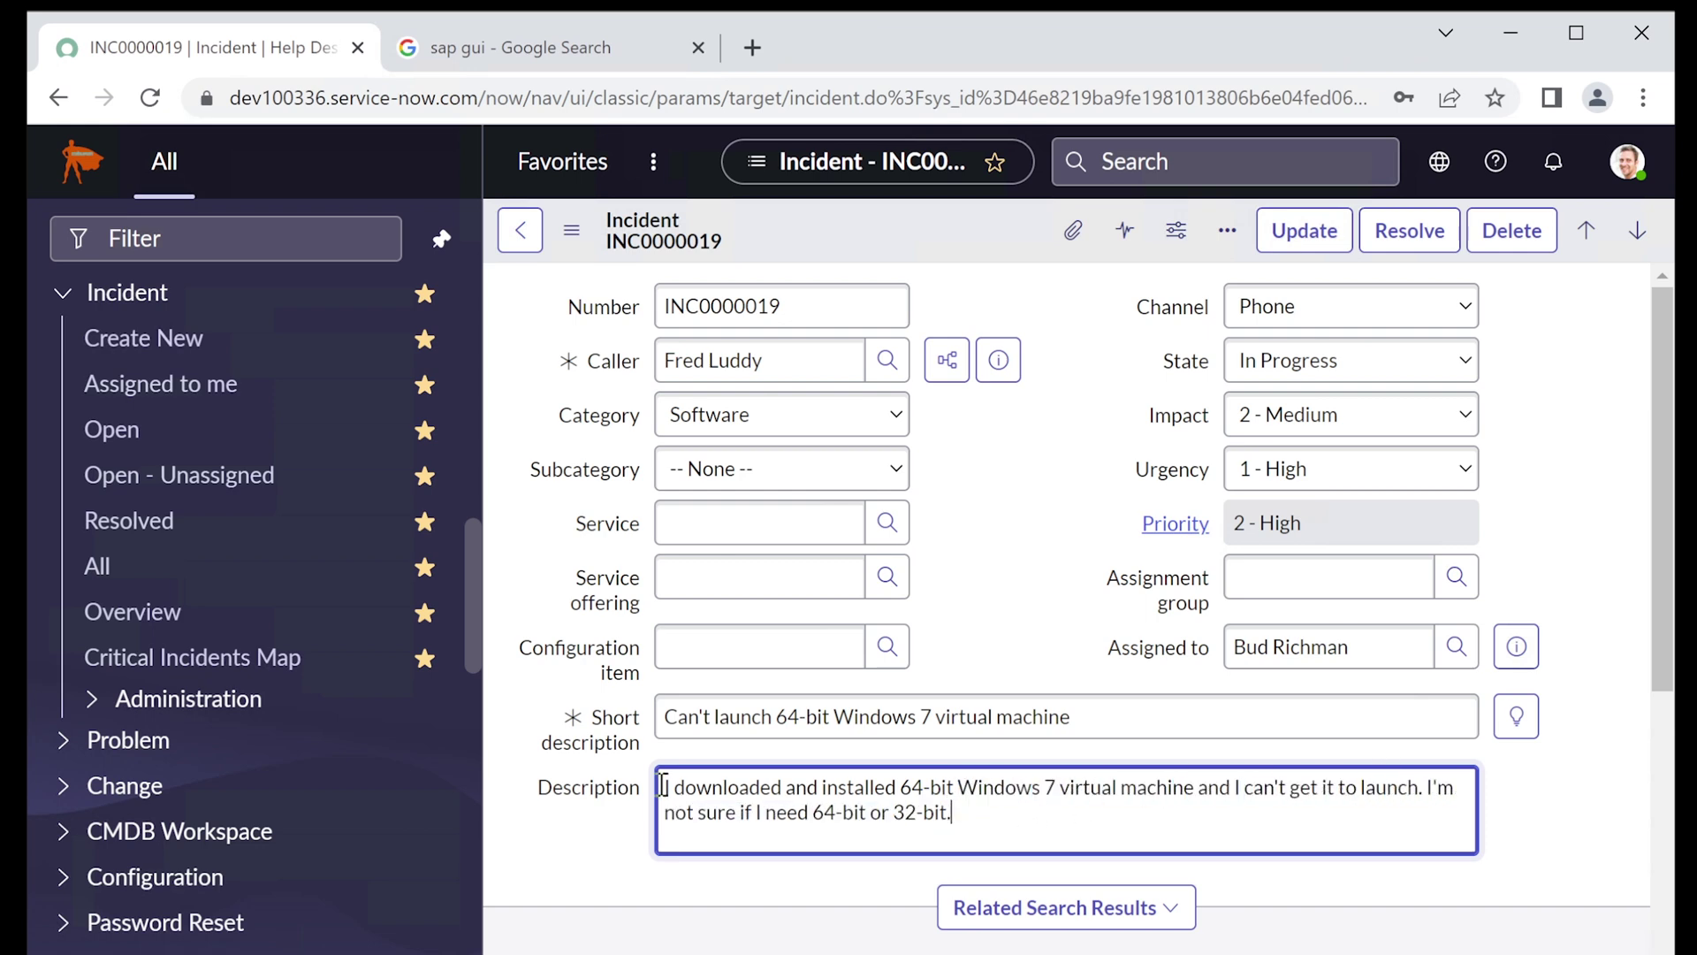
{"action": "left_click_drag", "start_coordinate": [663, 785], "coordinate": [1192, 781]}
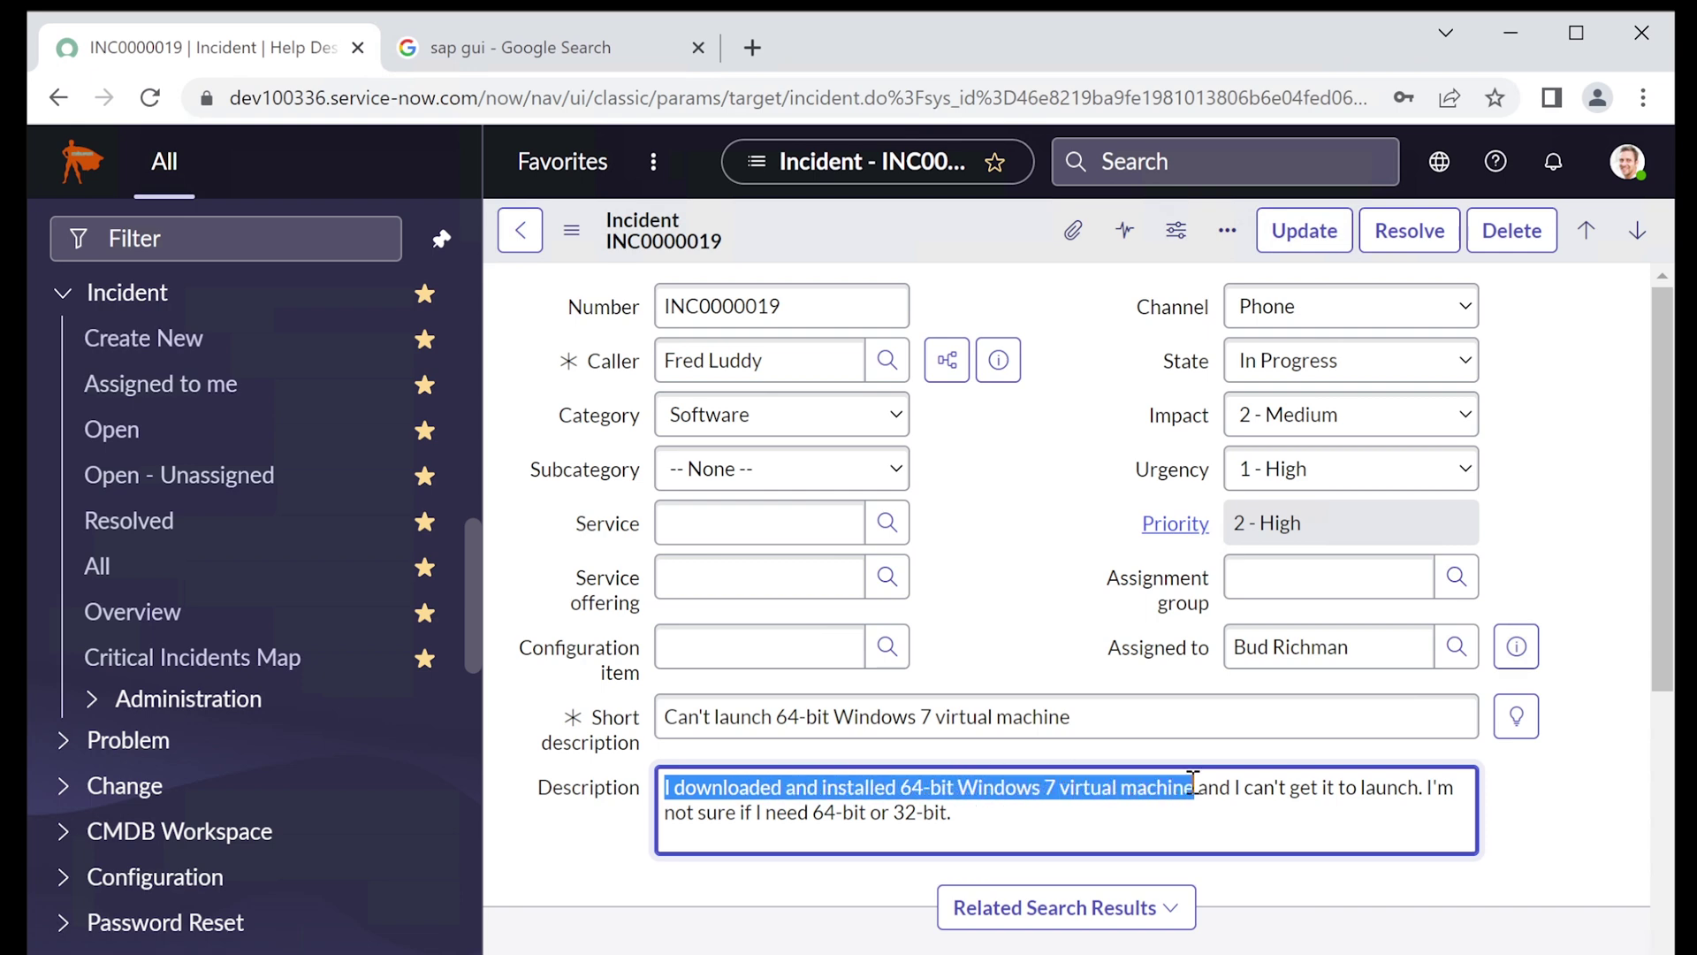
- Examine the "64-bit or 32-bit" wording at the end of the description by highlighting it
{"action": "left_click", "coordinate": [987, 808]}
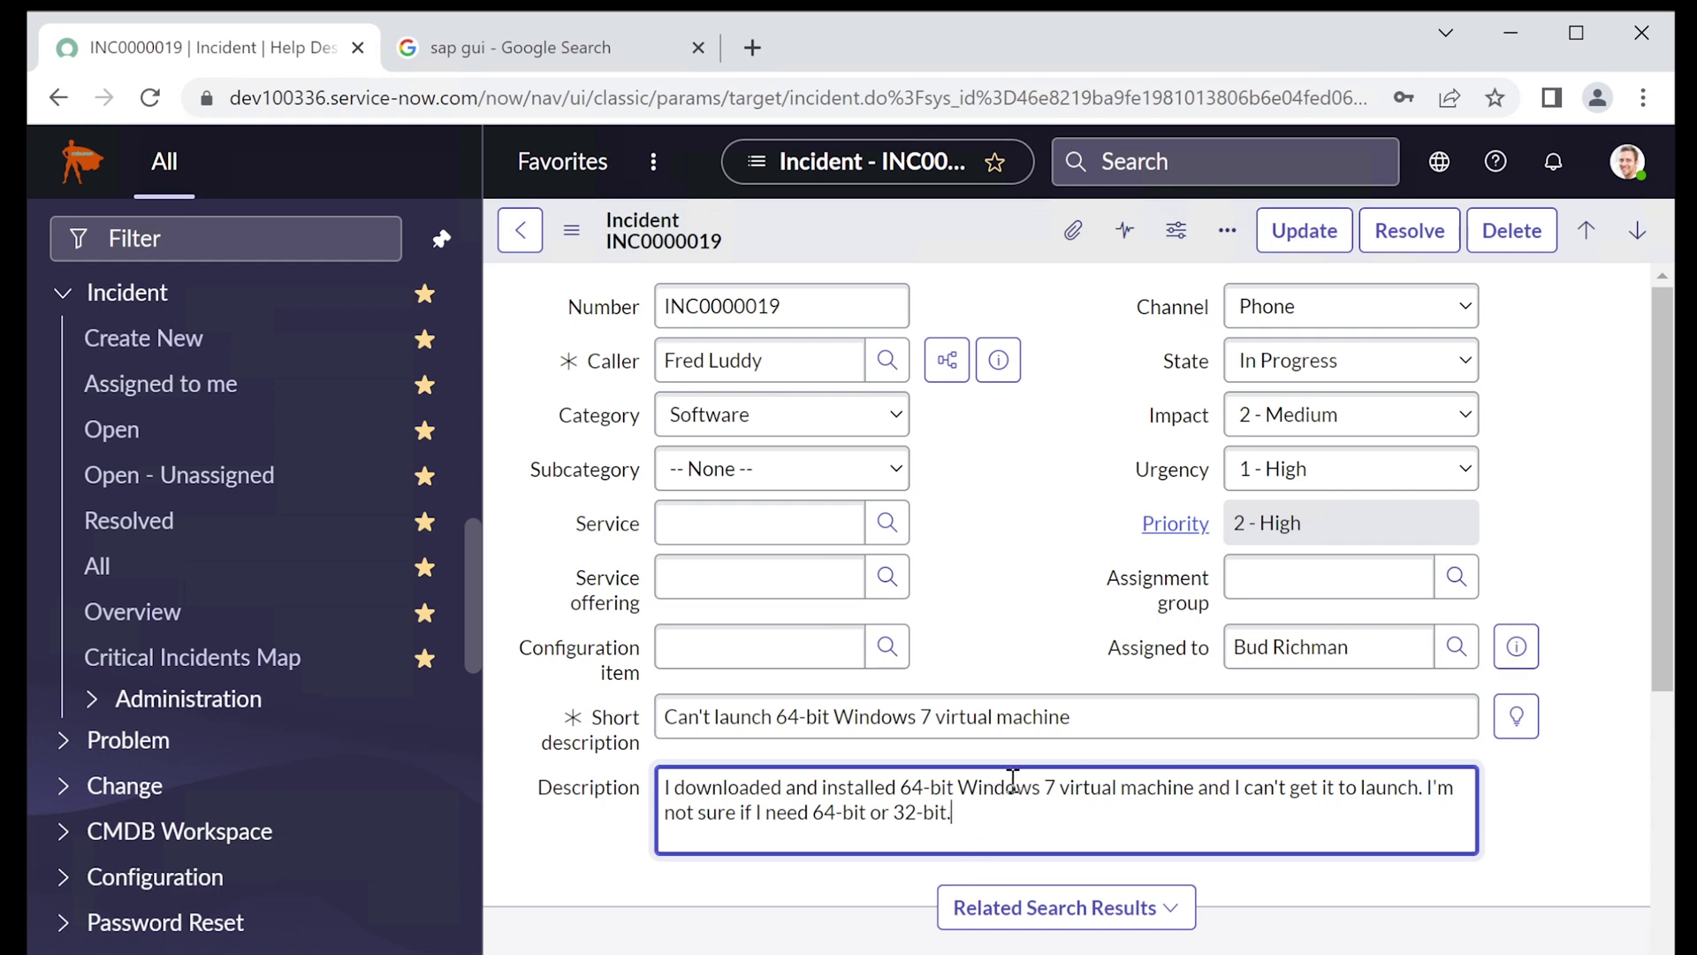
{"action": "left_click_drag", "start_coordinate": [972, 815], "coordinate": [814, 813]}
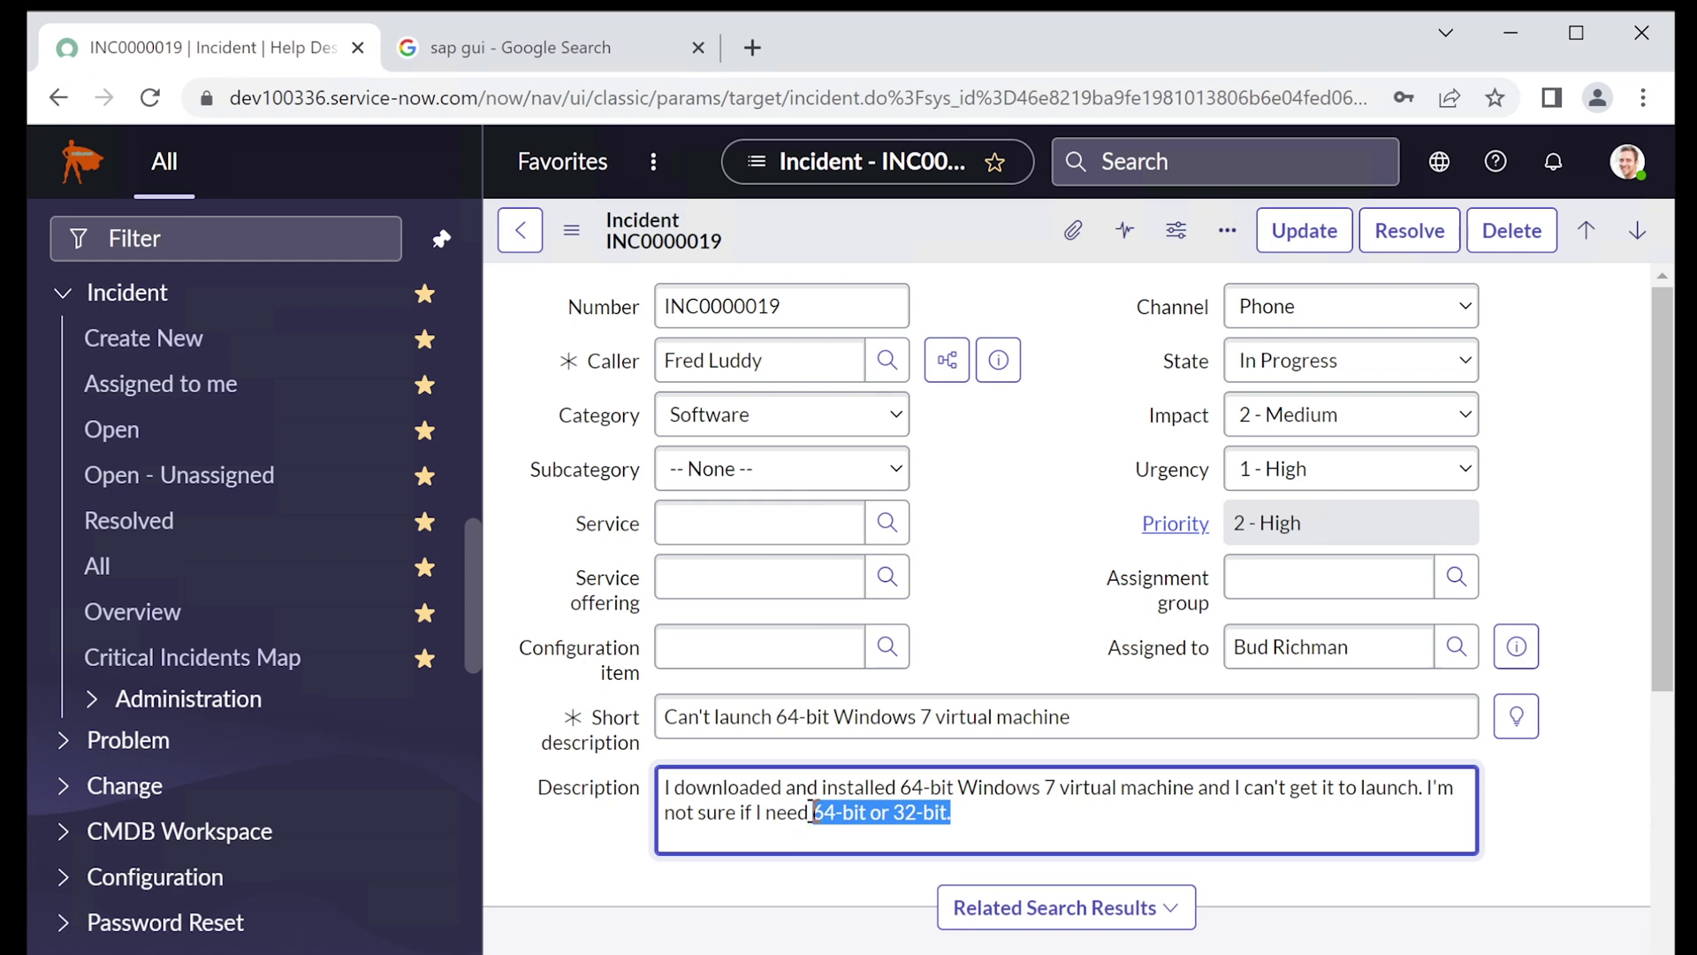
{"action": "left_click", "coordinate": [979, 806]}
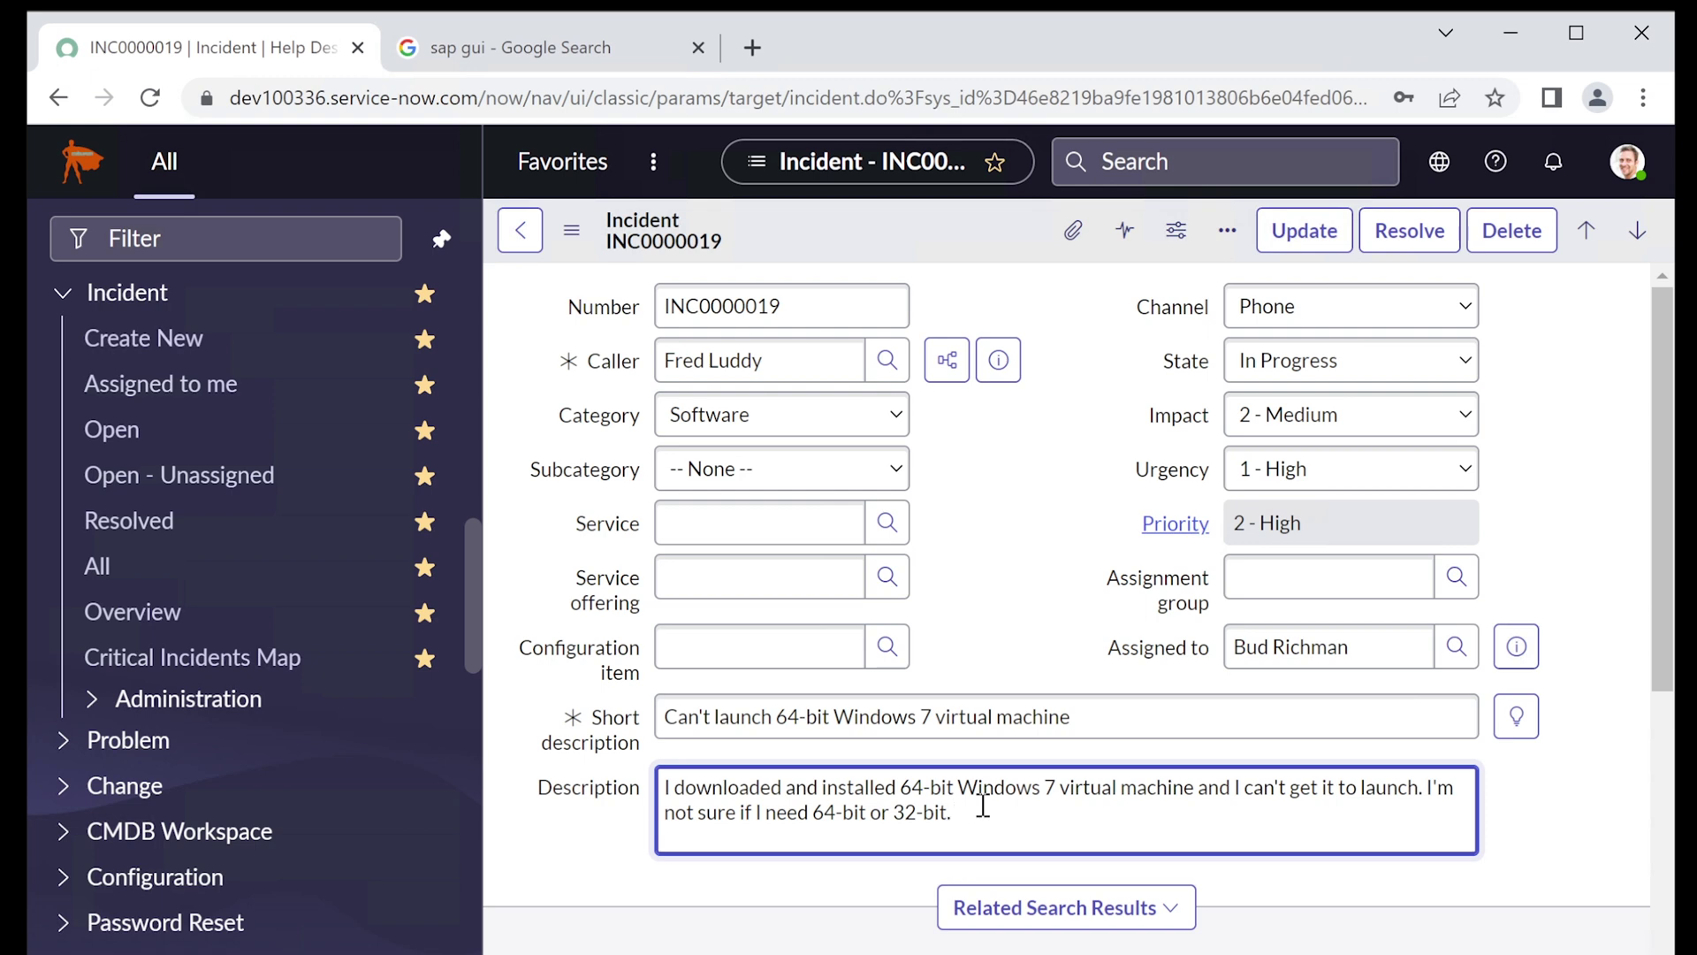
- Examine the incident's caller by highlighting the name, and view the user lookup list without changing the caller
{"action": "left_click", "coordinate": [772, 362]}
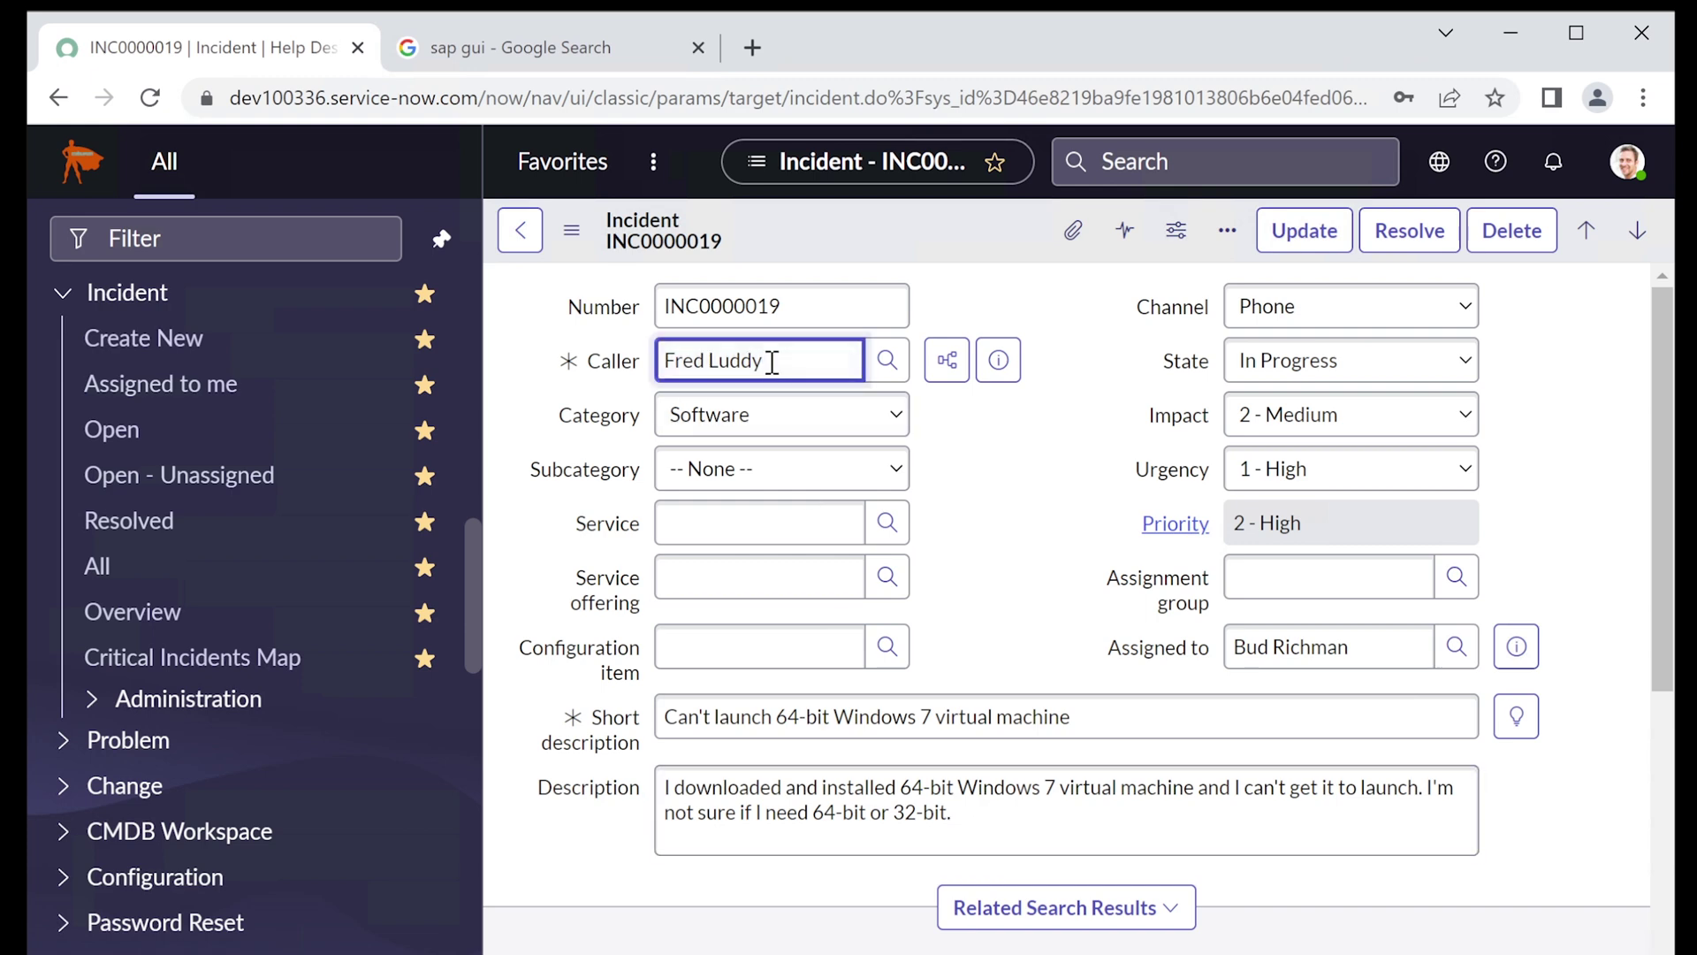
{"action": "left_click_drag", "start_coordinate": [772, 363], "coordinate": [649, 386]}
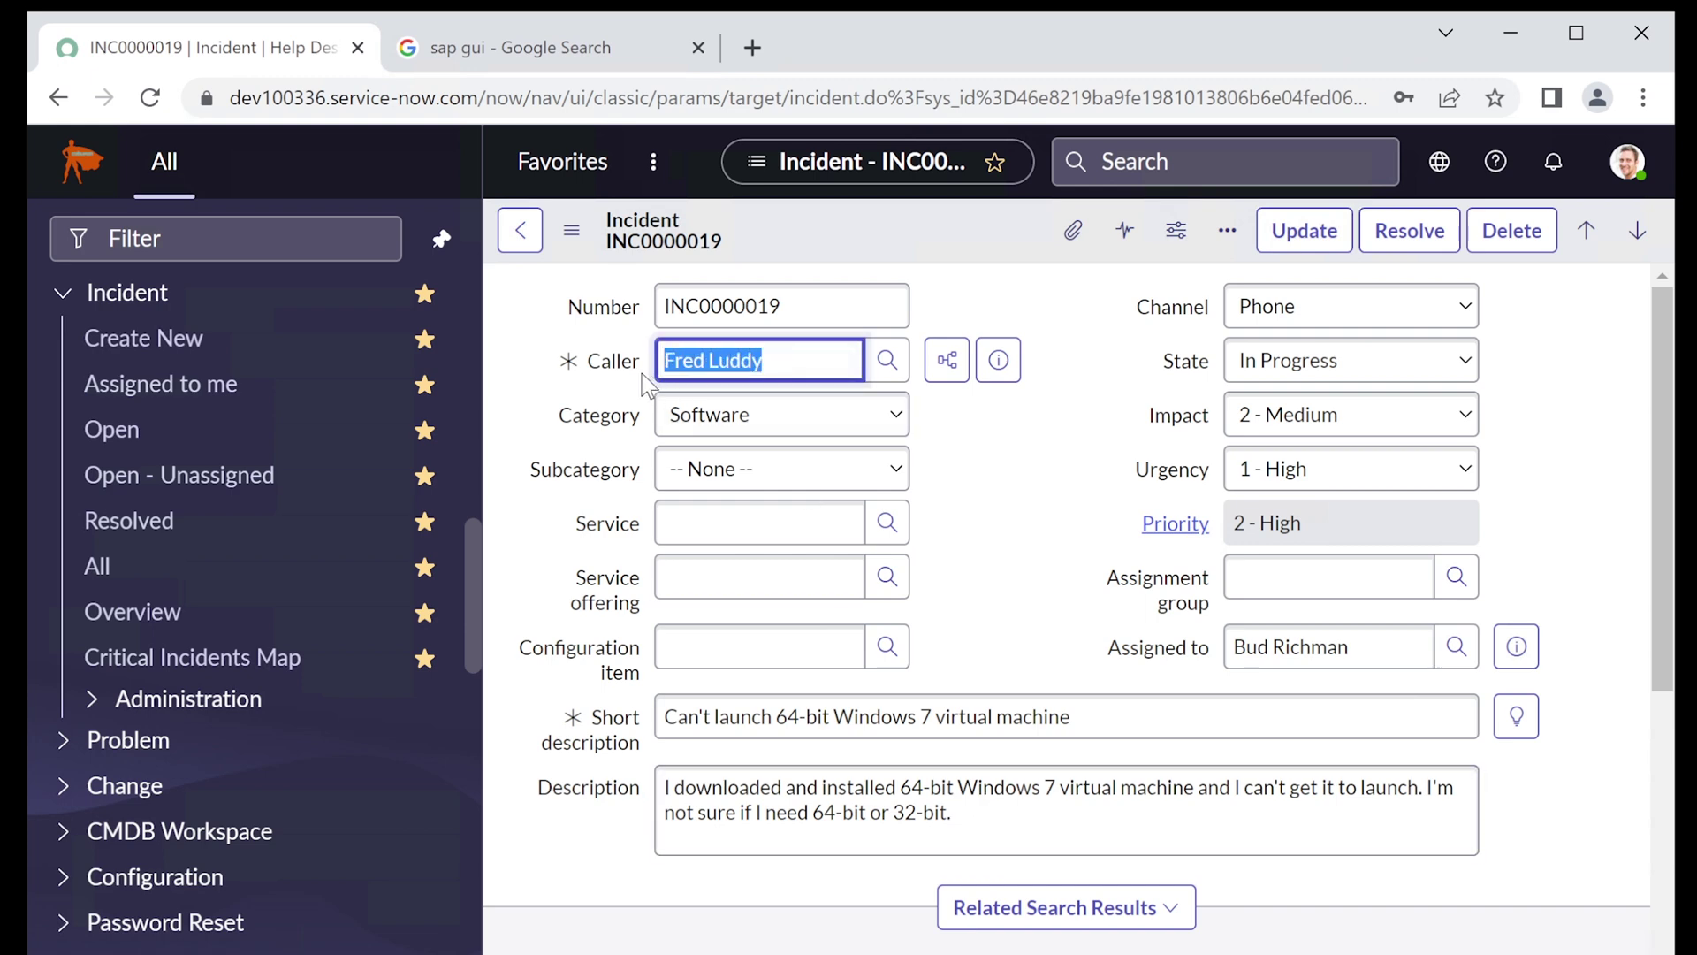
{"action": "left_click", "coordinate": [1018, 528]}
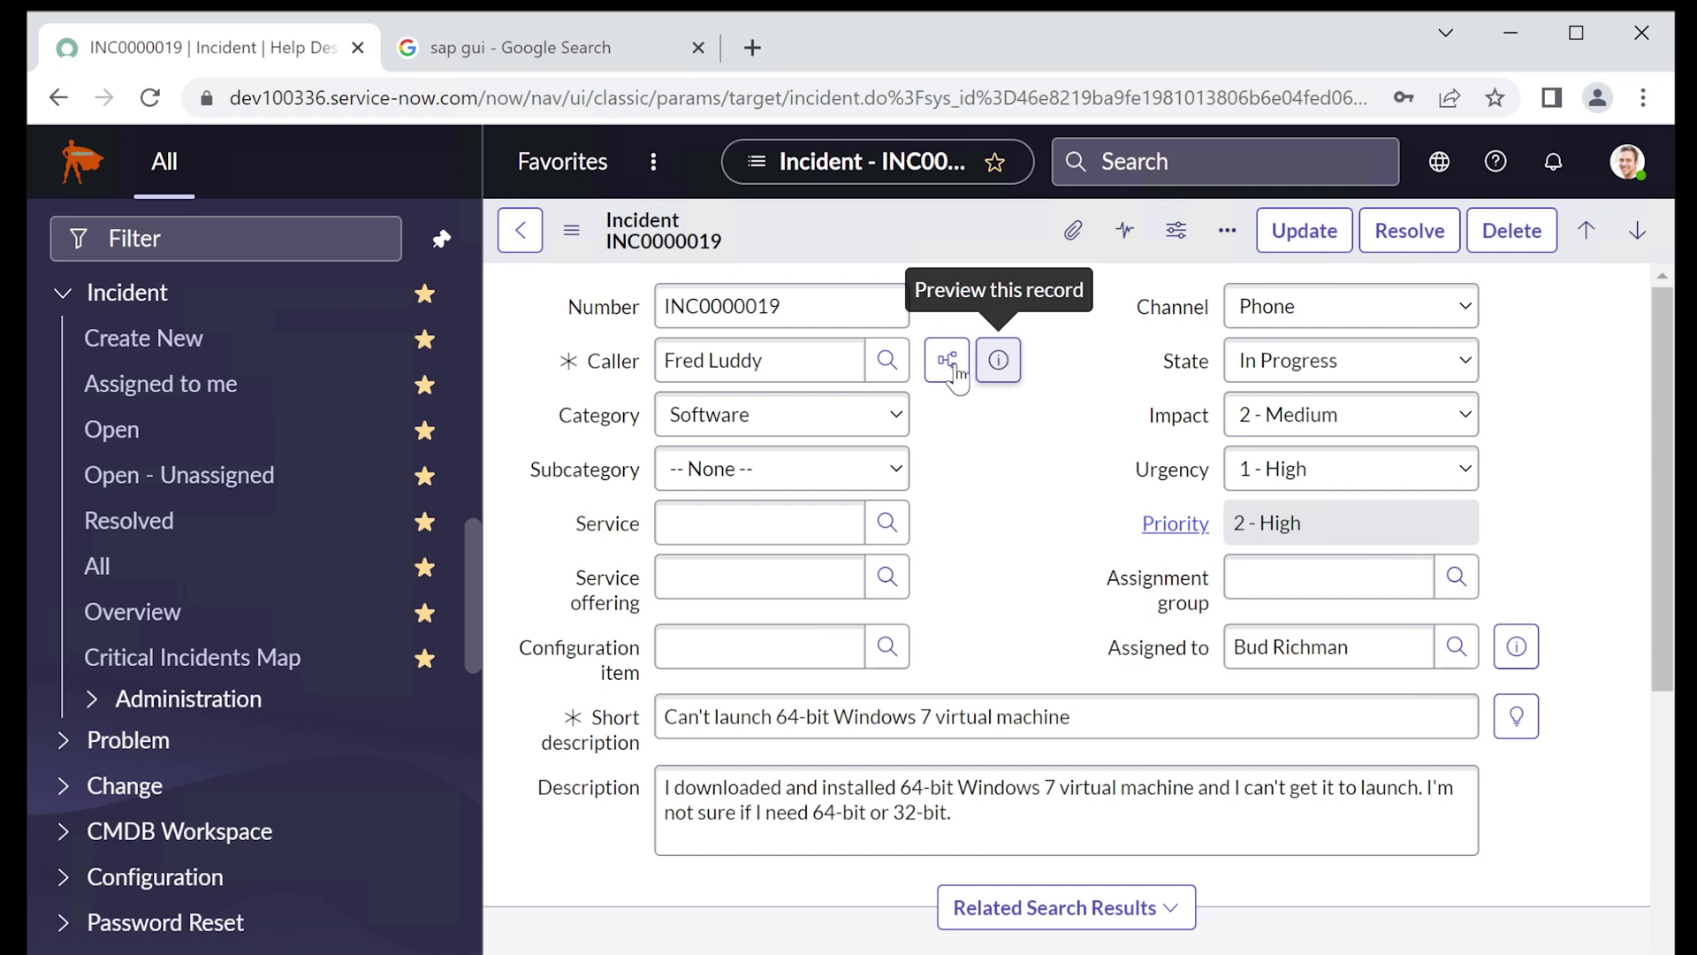
{"action": "left_click", "coordinate": [886, 363]}
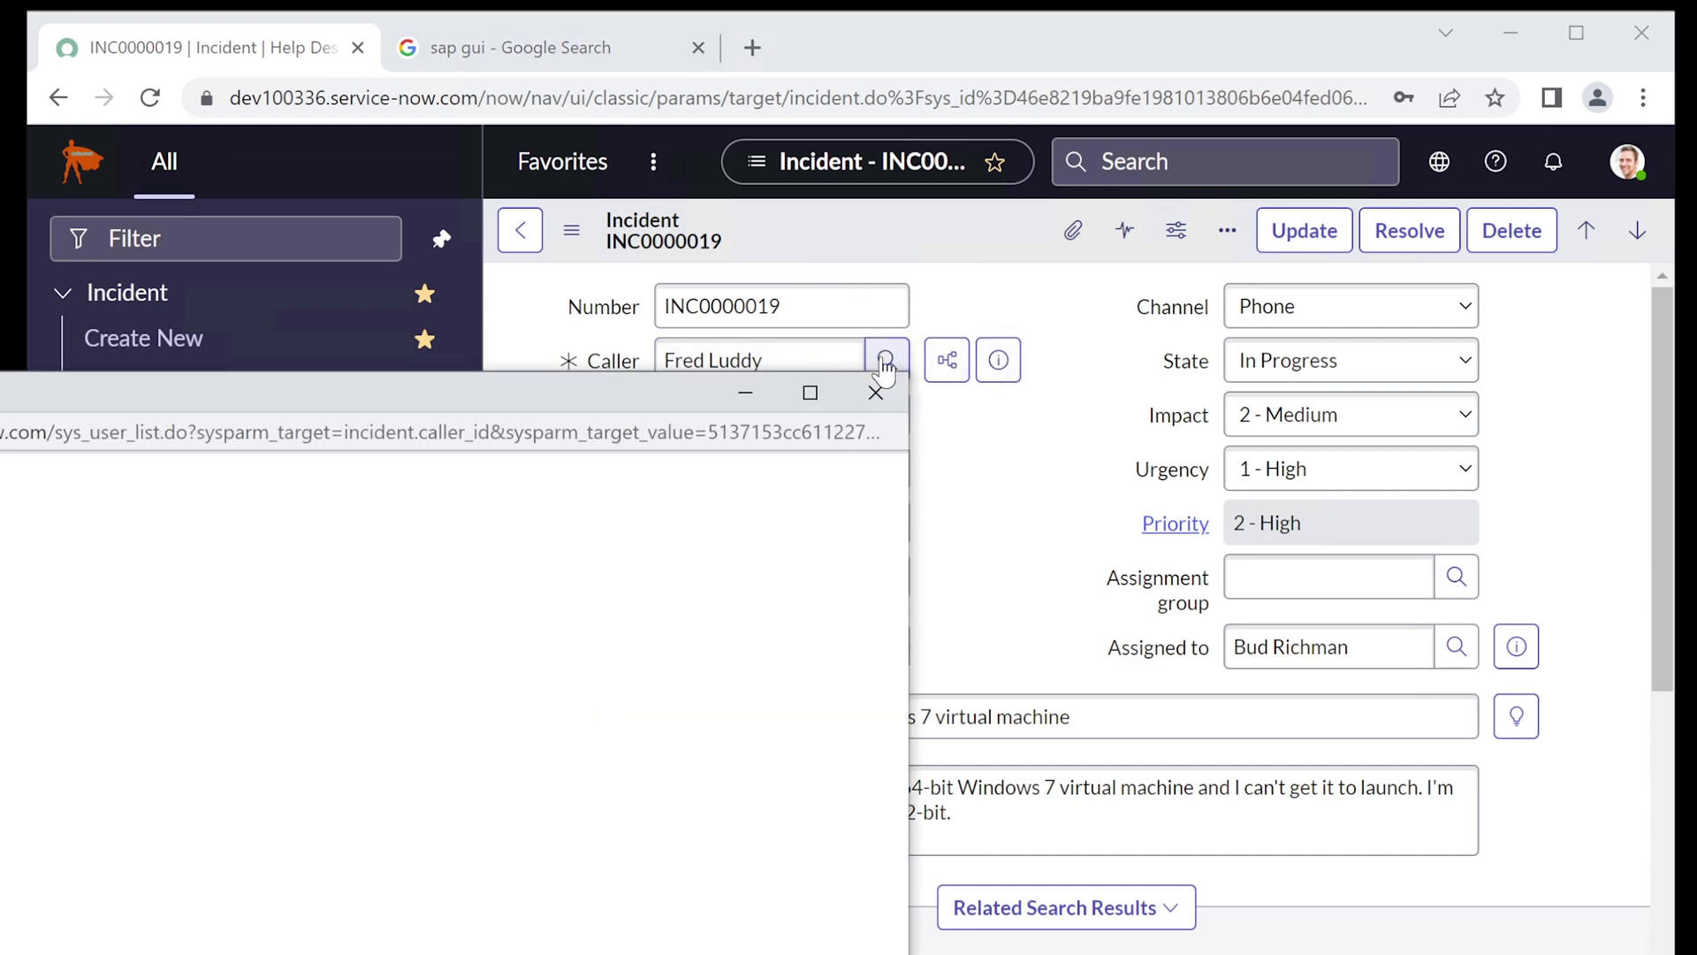
{"action": "left_click_drag", "start_coordinate": [712, 386], "coordinate": [1266, 419]}
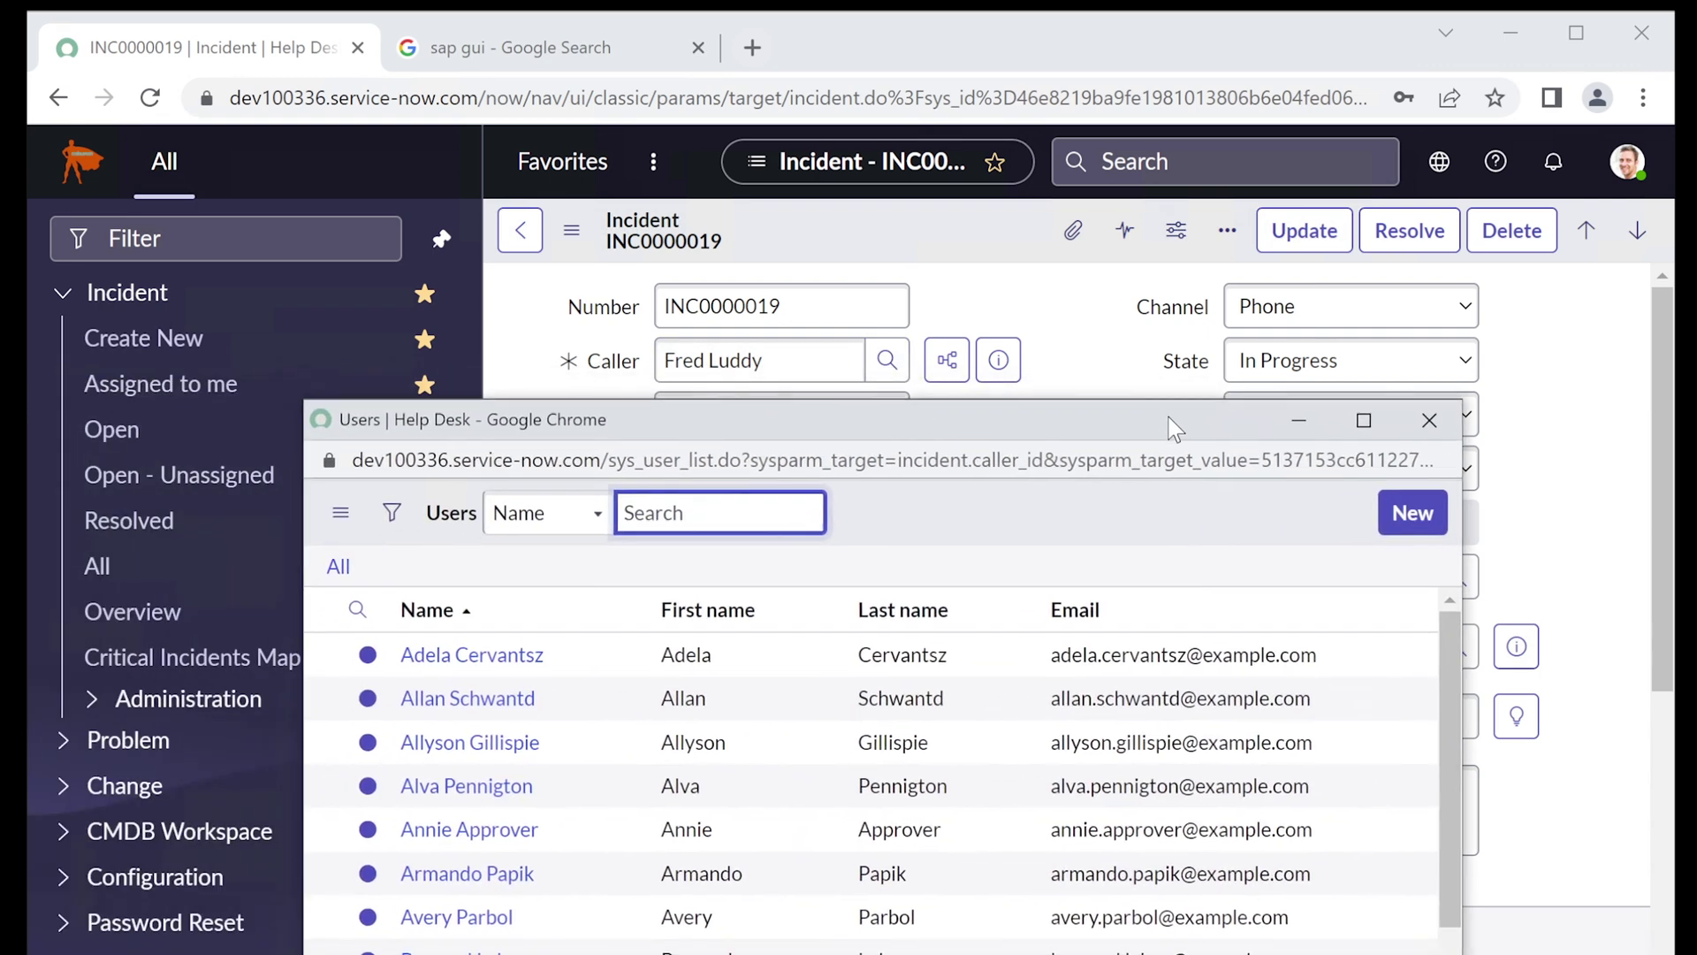
{"action": "left_click", "coordinate": [1430, 417]}
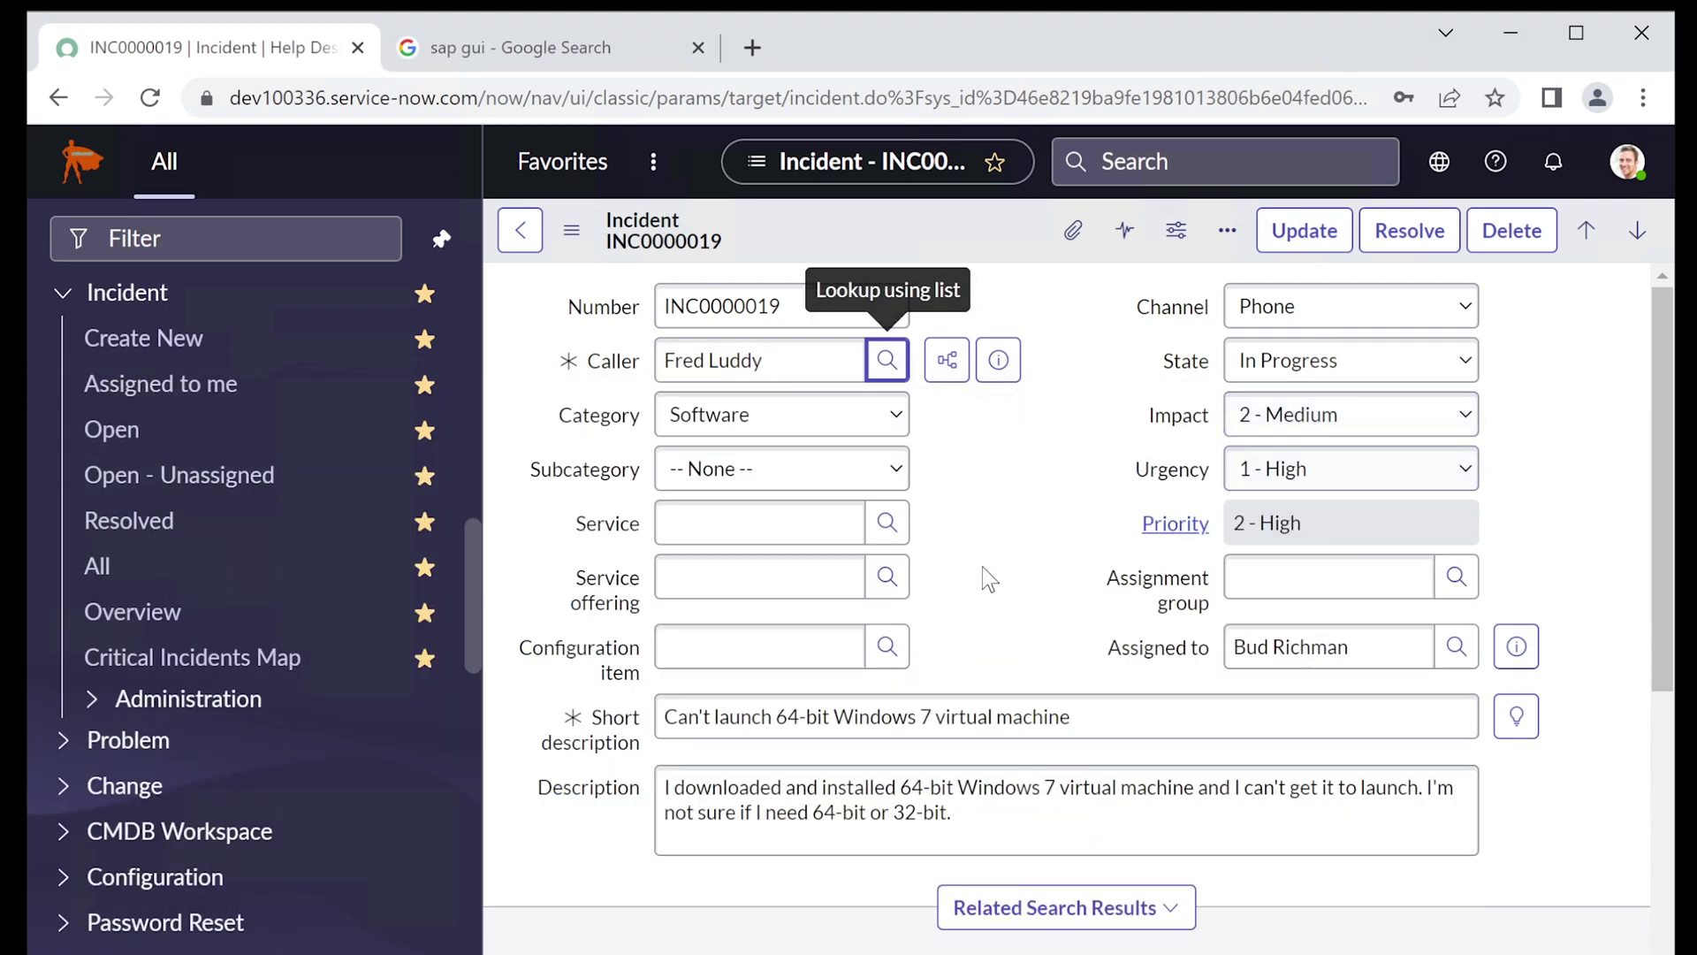
{"action": "left_click", "coordinate": [984, 543]}
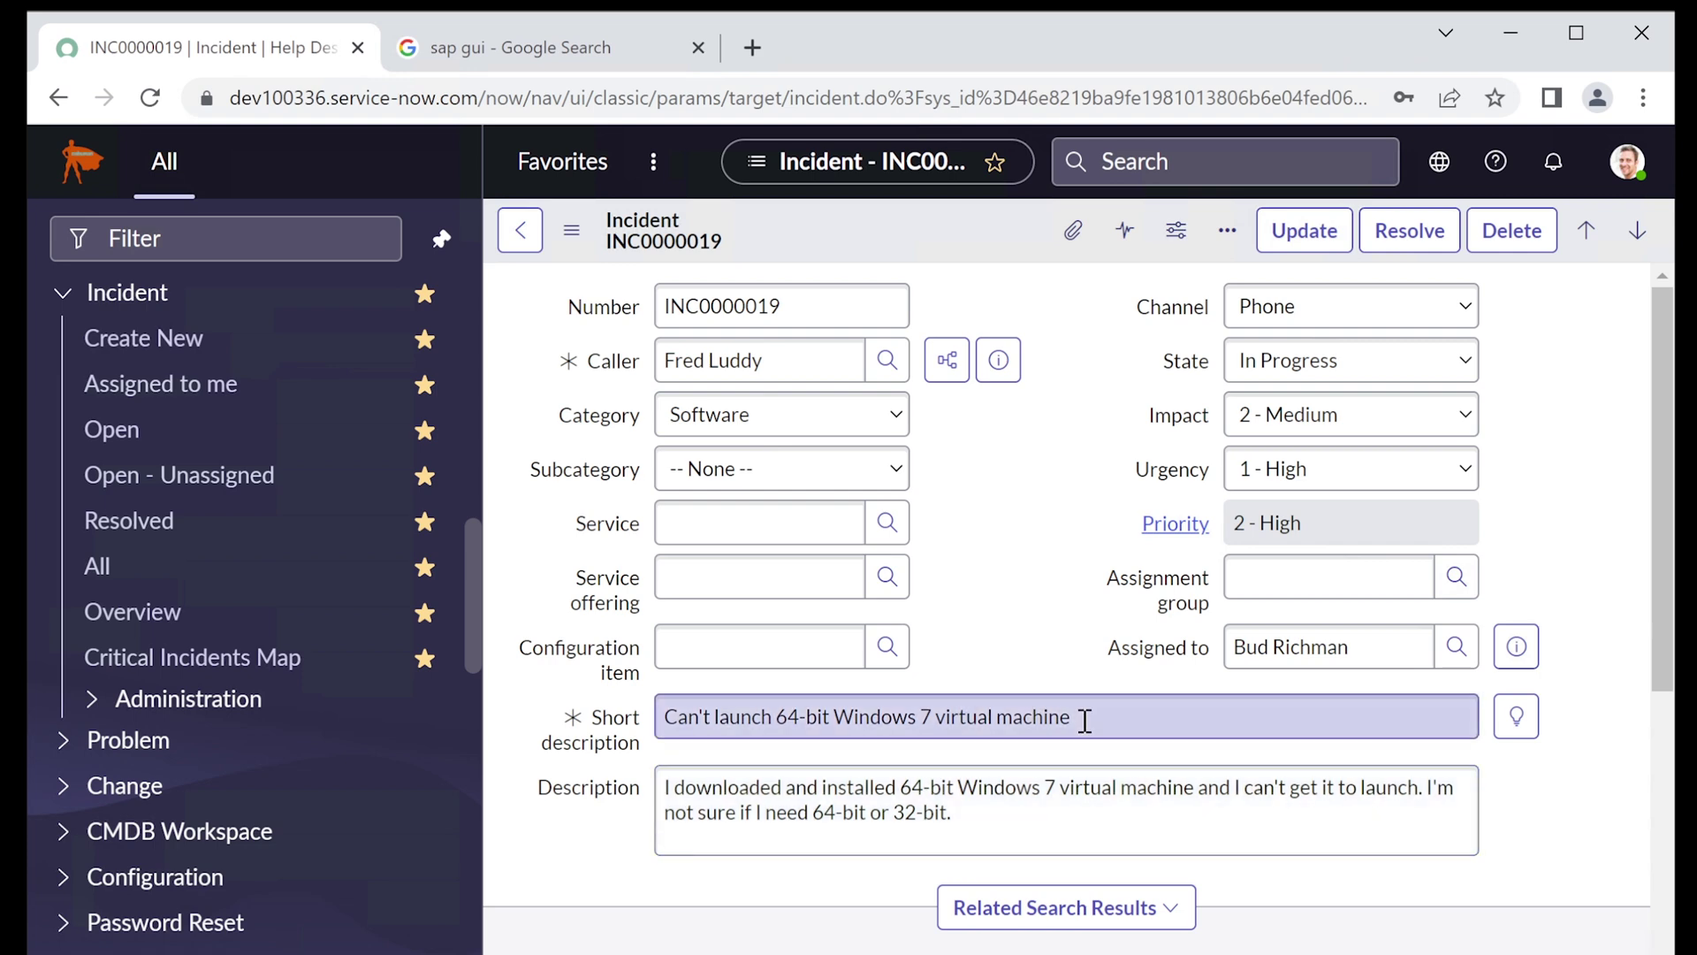
- Reread the caller's question "I need 64-bit or 32-bit" in the description by highlighting its wording
{"action": "left_click", "coordinate": [954, 812]}
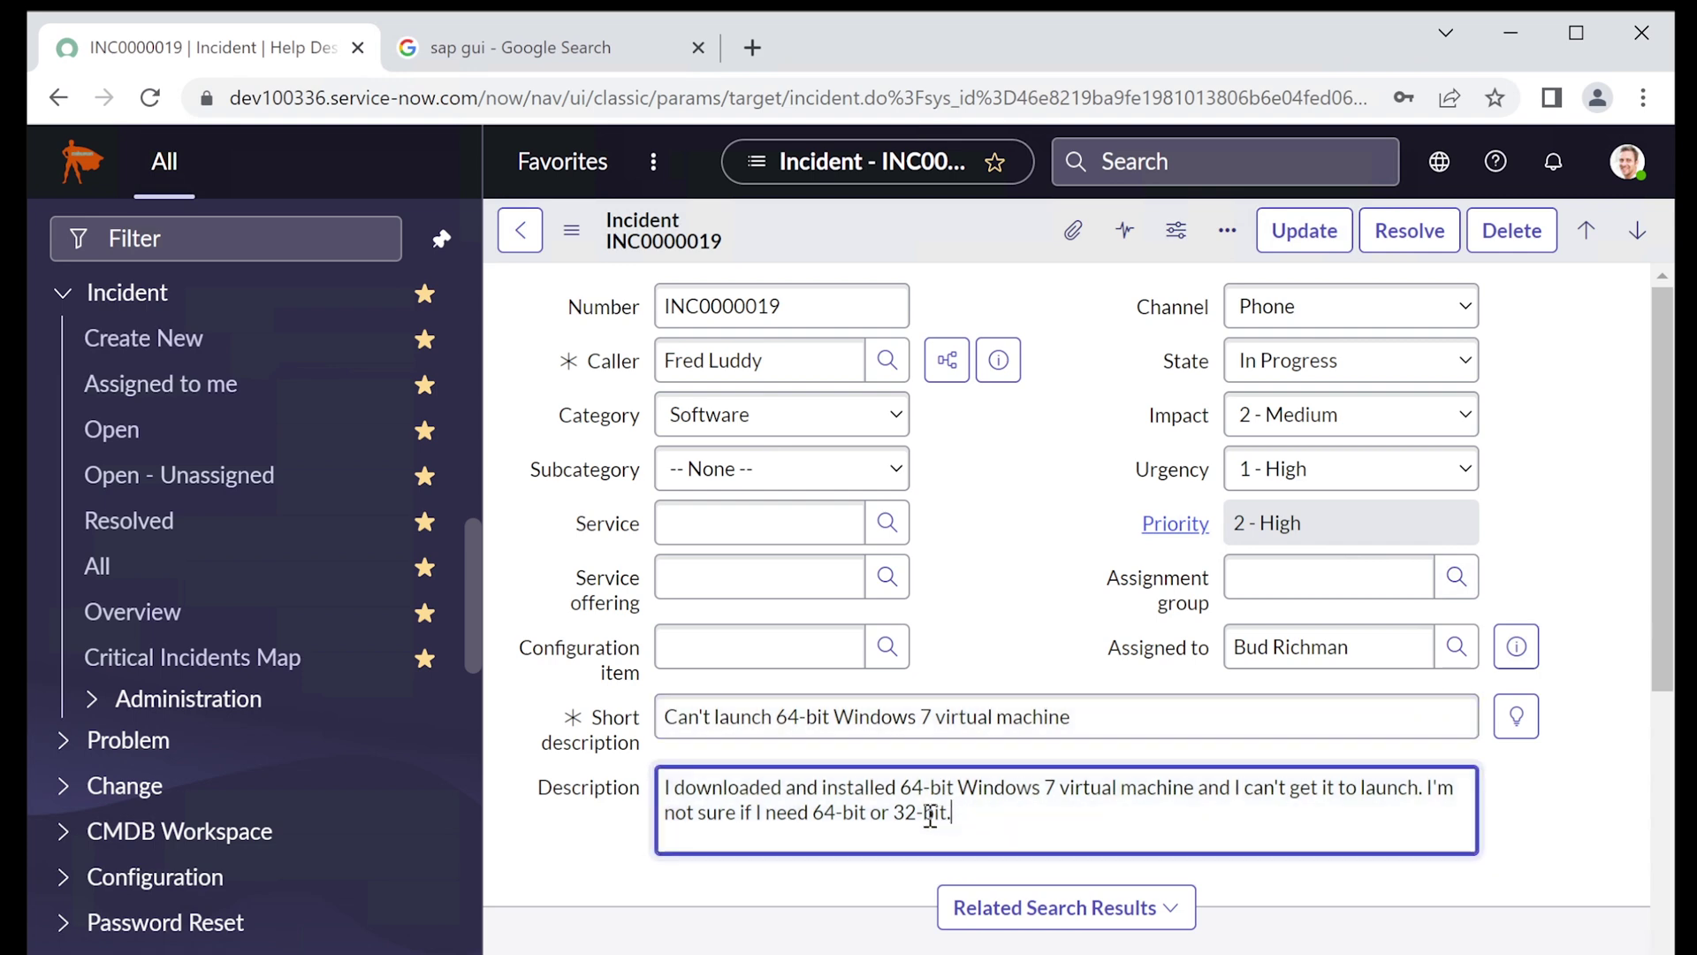
{"action": "left_click_drag", "start_coordinate": [951, 813], "coordinate": [815, 811]}
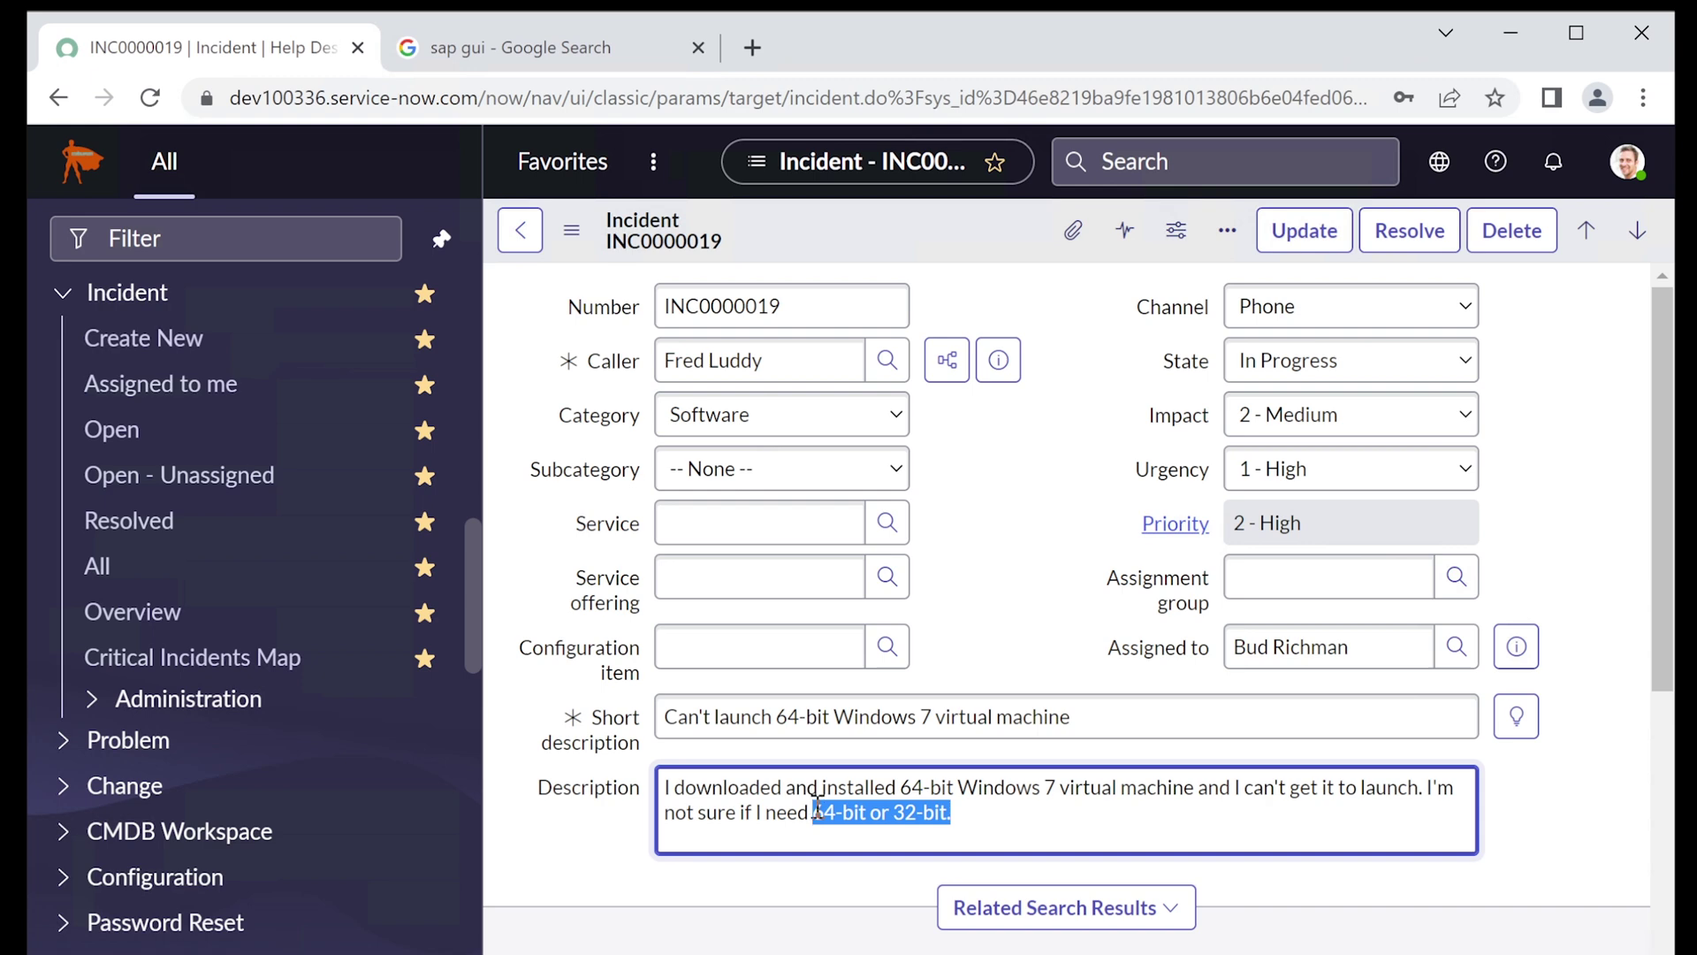
{"action": "left_click", "coordinate": [817, 809]}
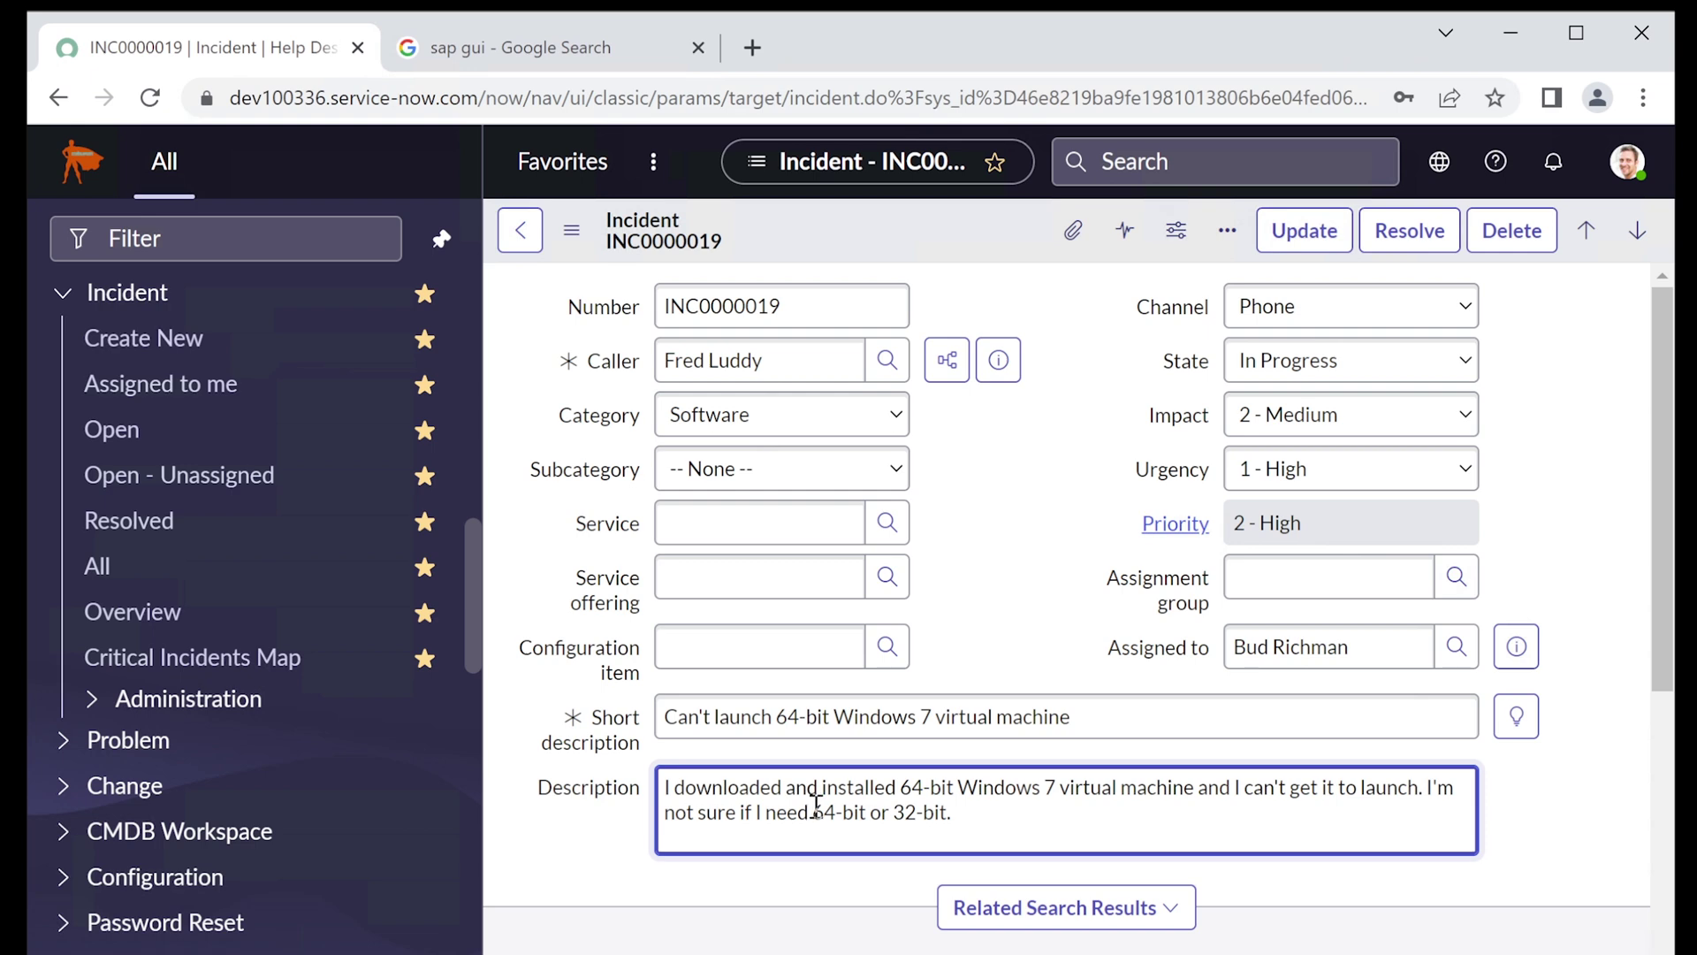
{"action": "left_click_drag", "start_coordinate": [757, 810], "coordinate": [975, 812]}
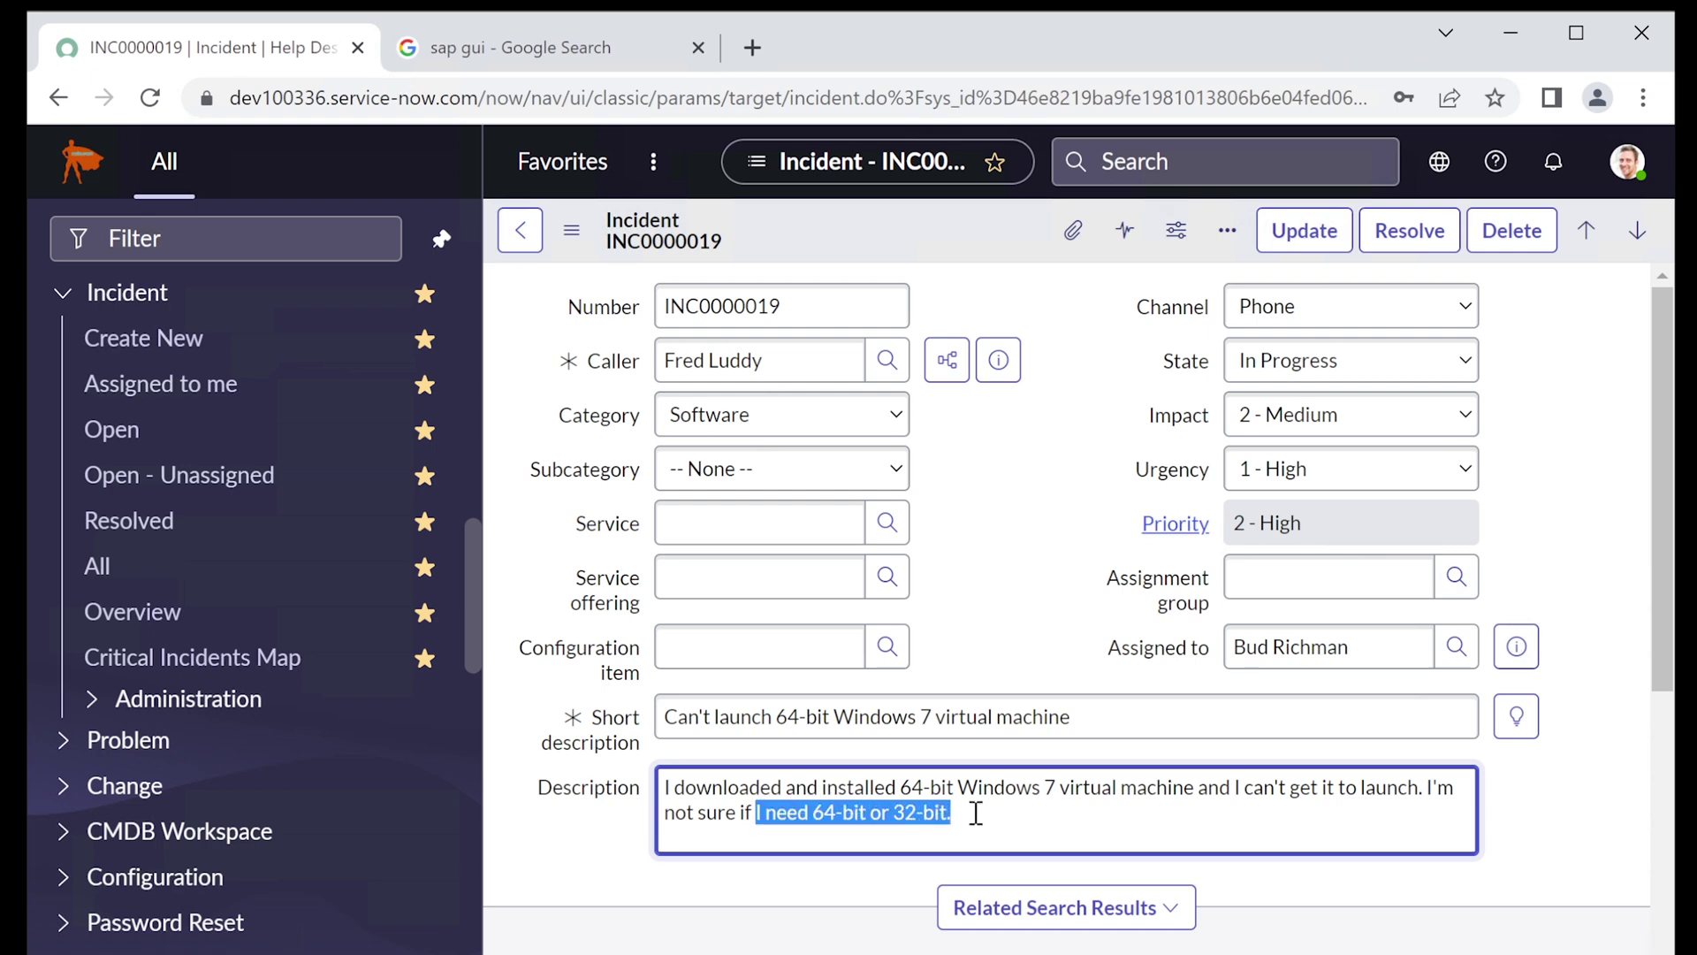
{"action": "left_click", "coordinate": [973, 807]}
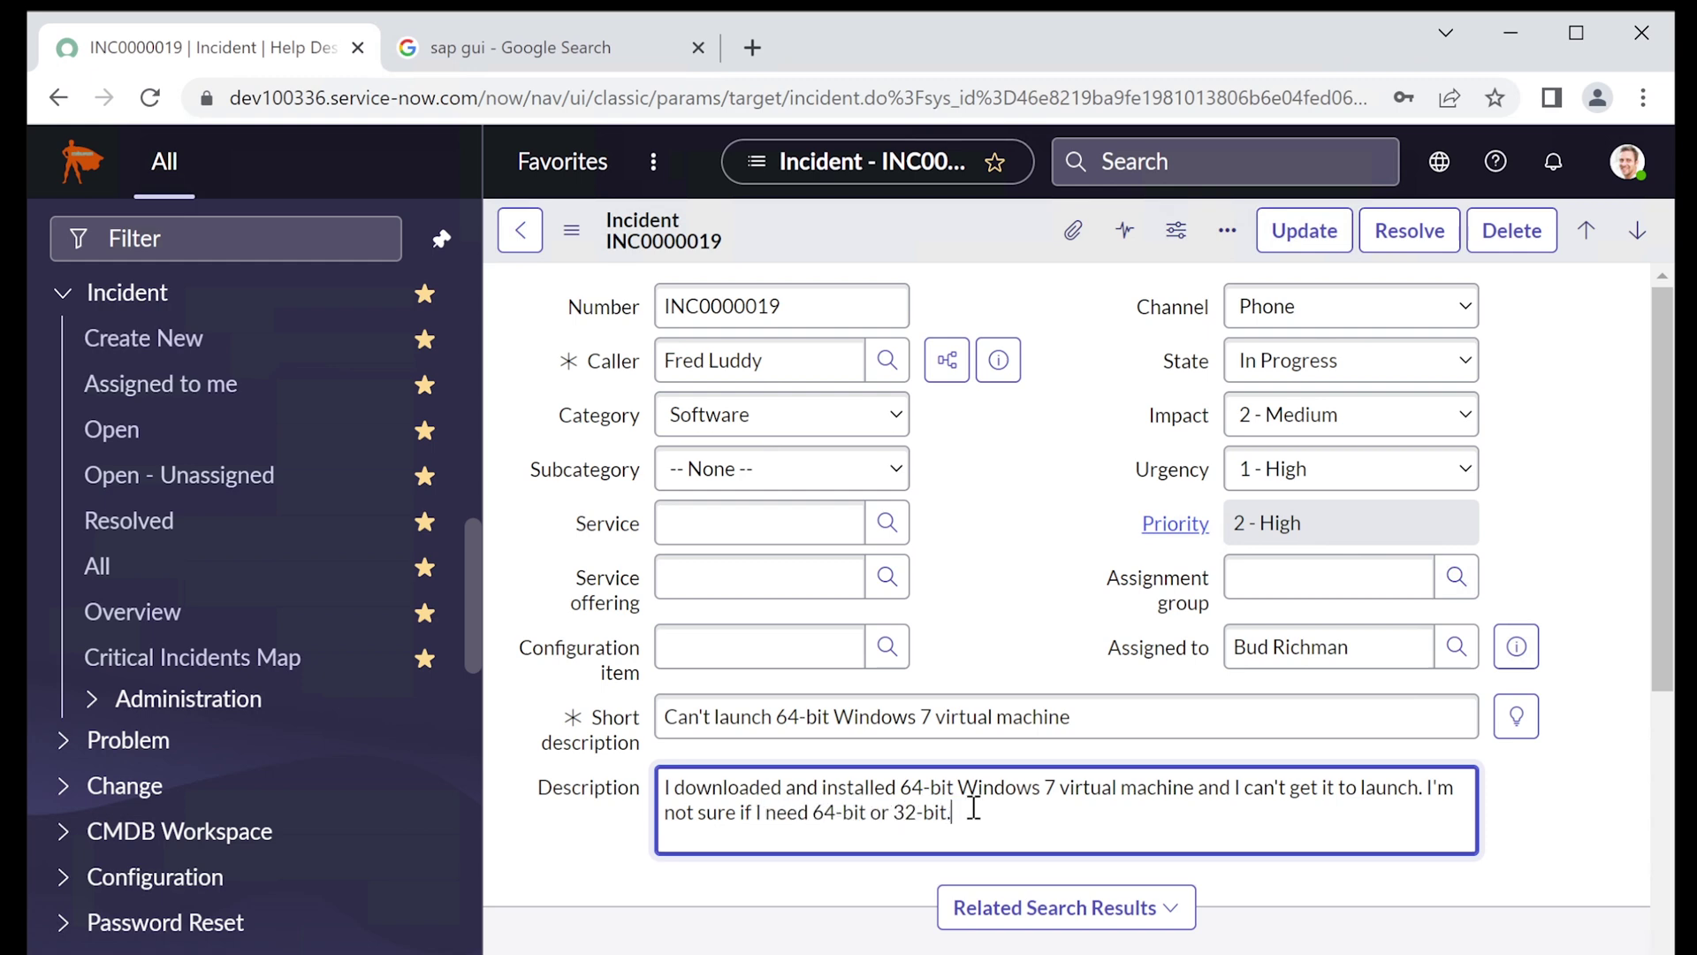
{"action": "mouse_move", "coordinate": [955, 807]}
{"action": "left_mouse_down"}
{"action": "mouse_move", "coordinate": [761, 825]}
{"action": "mouse_move", "coordinate": [754, 810]}
{"action": "mouse_move", "coordinate": [966, 816]}
{"action": "left_mouse_up"}
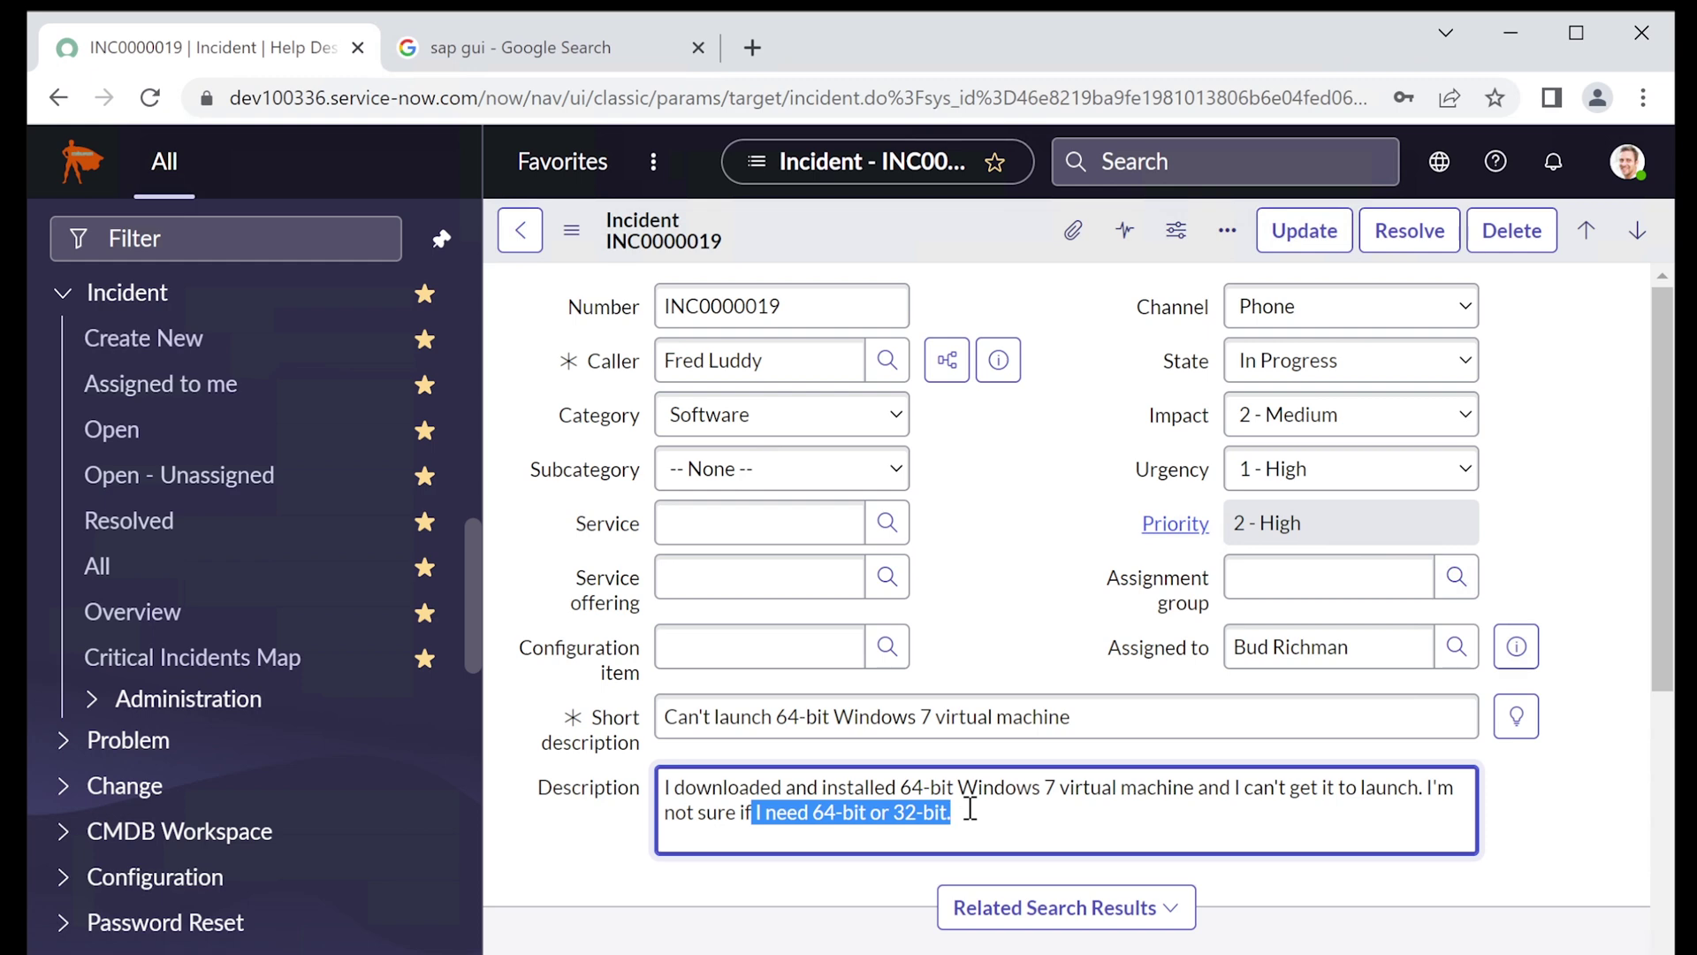
{"action": "left_click", "coordinate": [968, 813]}
- Highlight "Windows 7" and "64-bit or 32-bit" in the description, and look over the related search results
{"action": "left_click_drag", "start_coordinate": [957, 787], "coordinate": [1057, 778]}
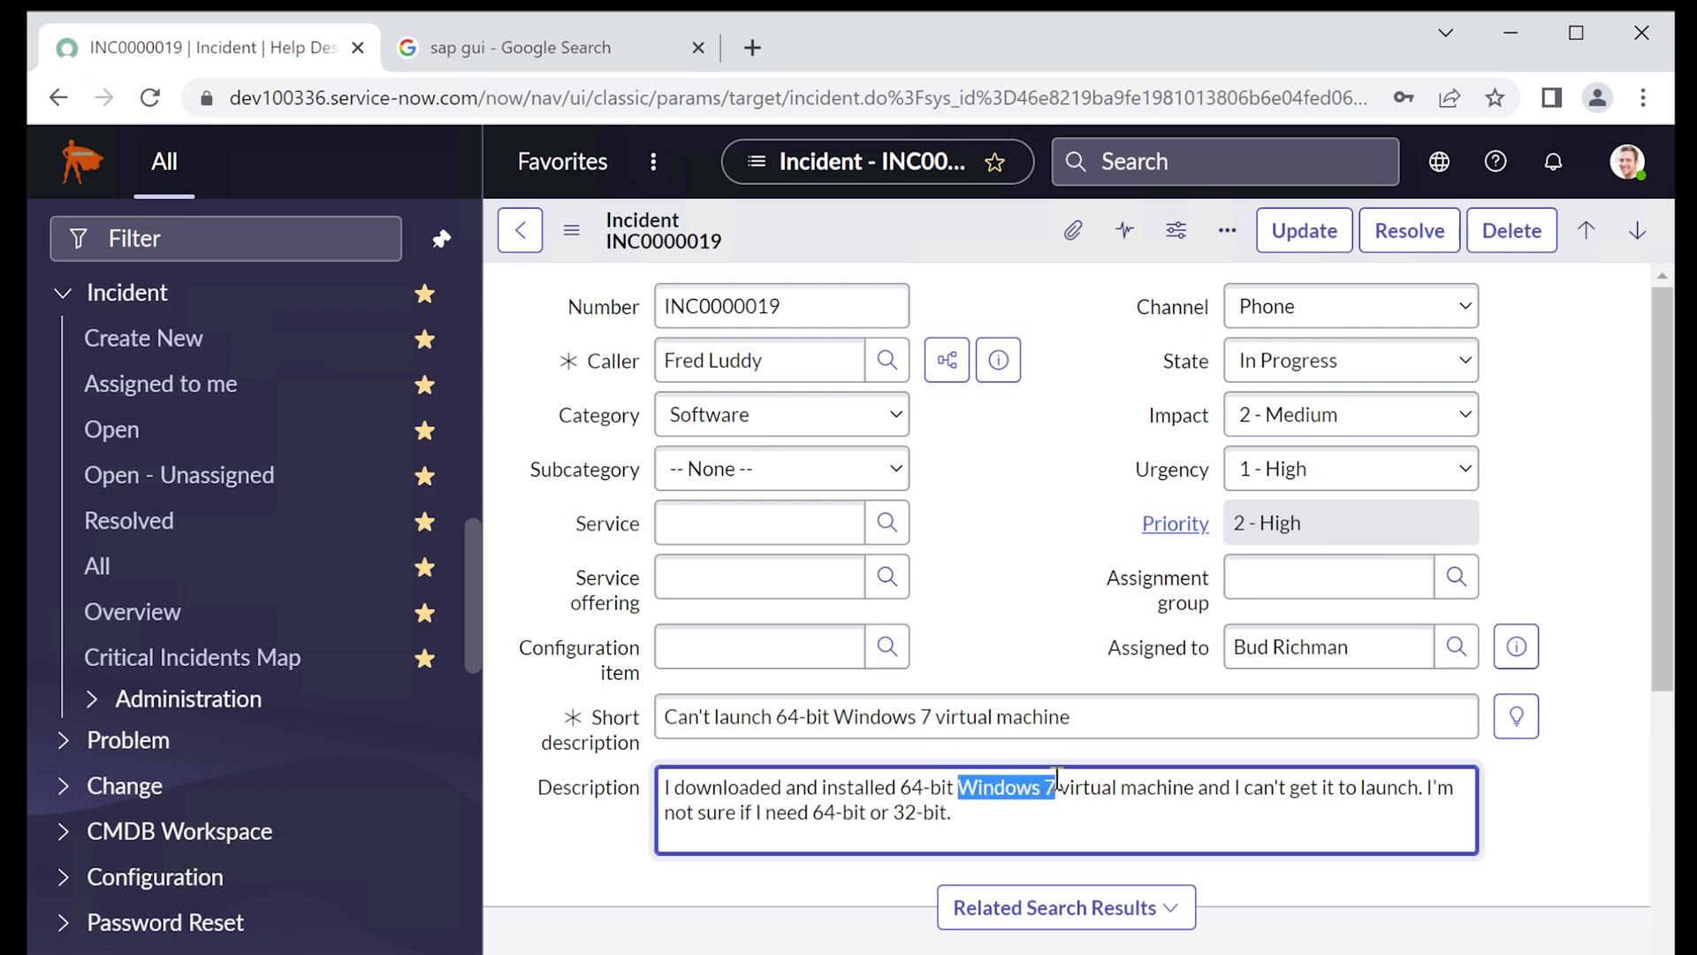
{"action": "left_click", "coordinate": [987, 808]}
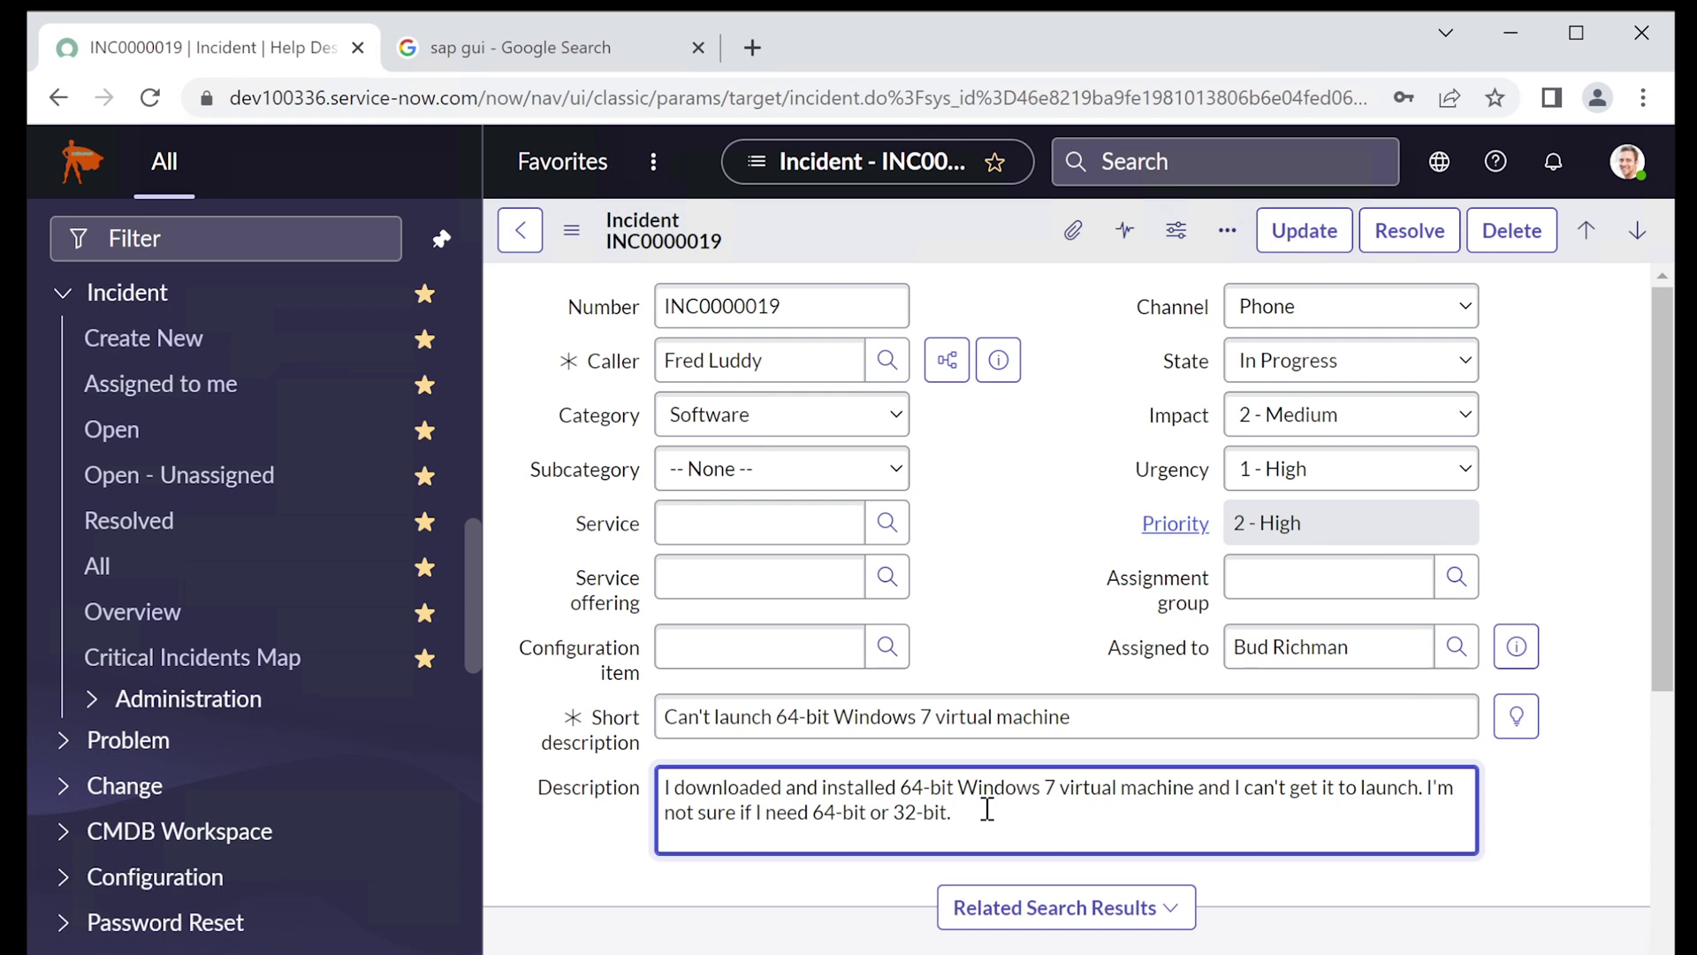
{"action": "scroll", "coordinate": [987, 809], "scroll_direction": "down", "scroll_amount": 3}
{"action": "scroll", "coordinate": [986, 807], "scroll_direction": "down", "scroll_amount": 3}
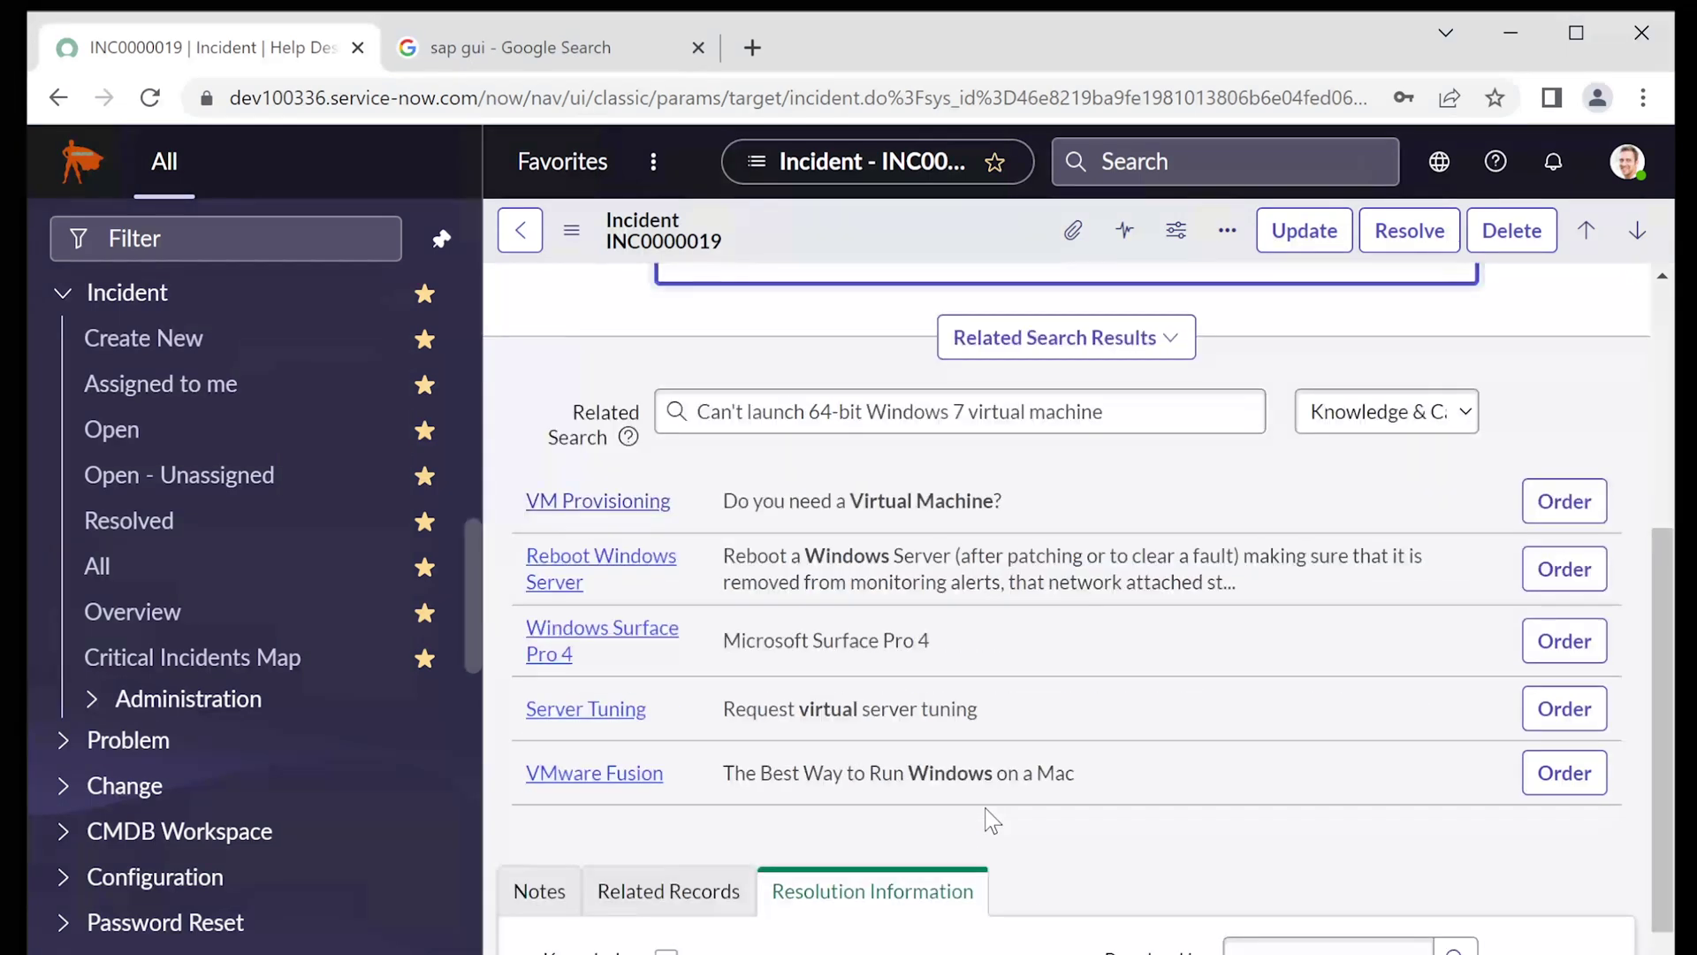
{"action": "scroll", "coordinate": [992, 820], "scroll_direction": "up", "scroll_amount": 6}
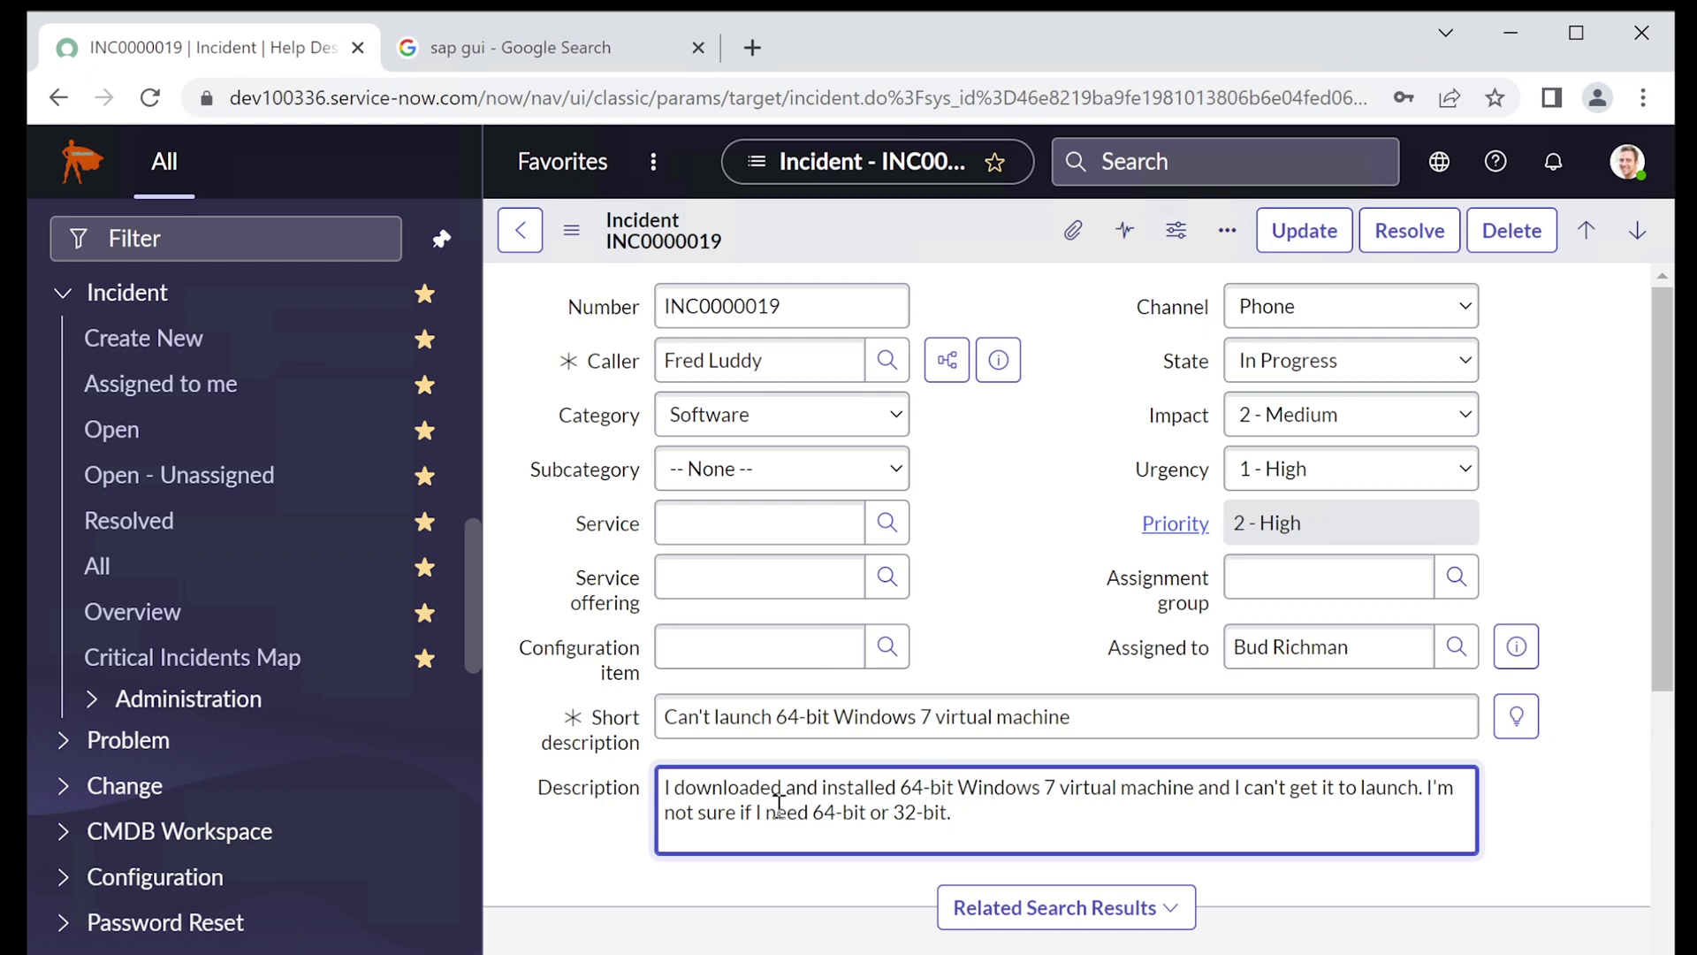
{"action": "left_click_drag", "start_coordinate": [813, 808], "coordinate": [951, 811]}
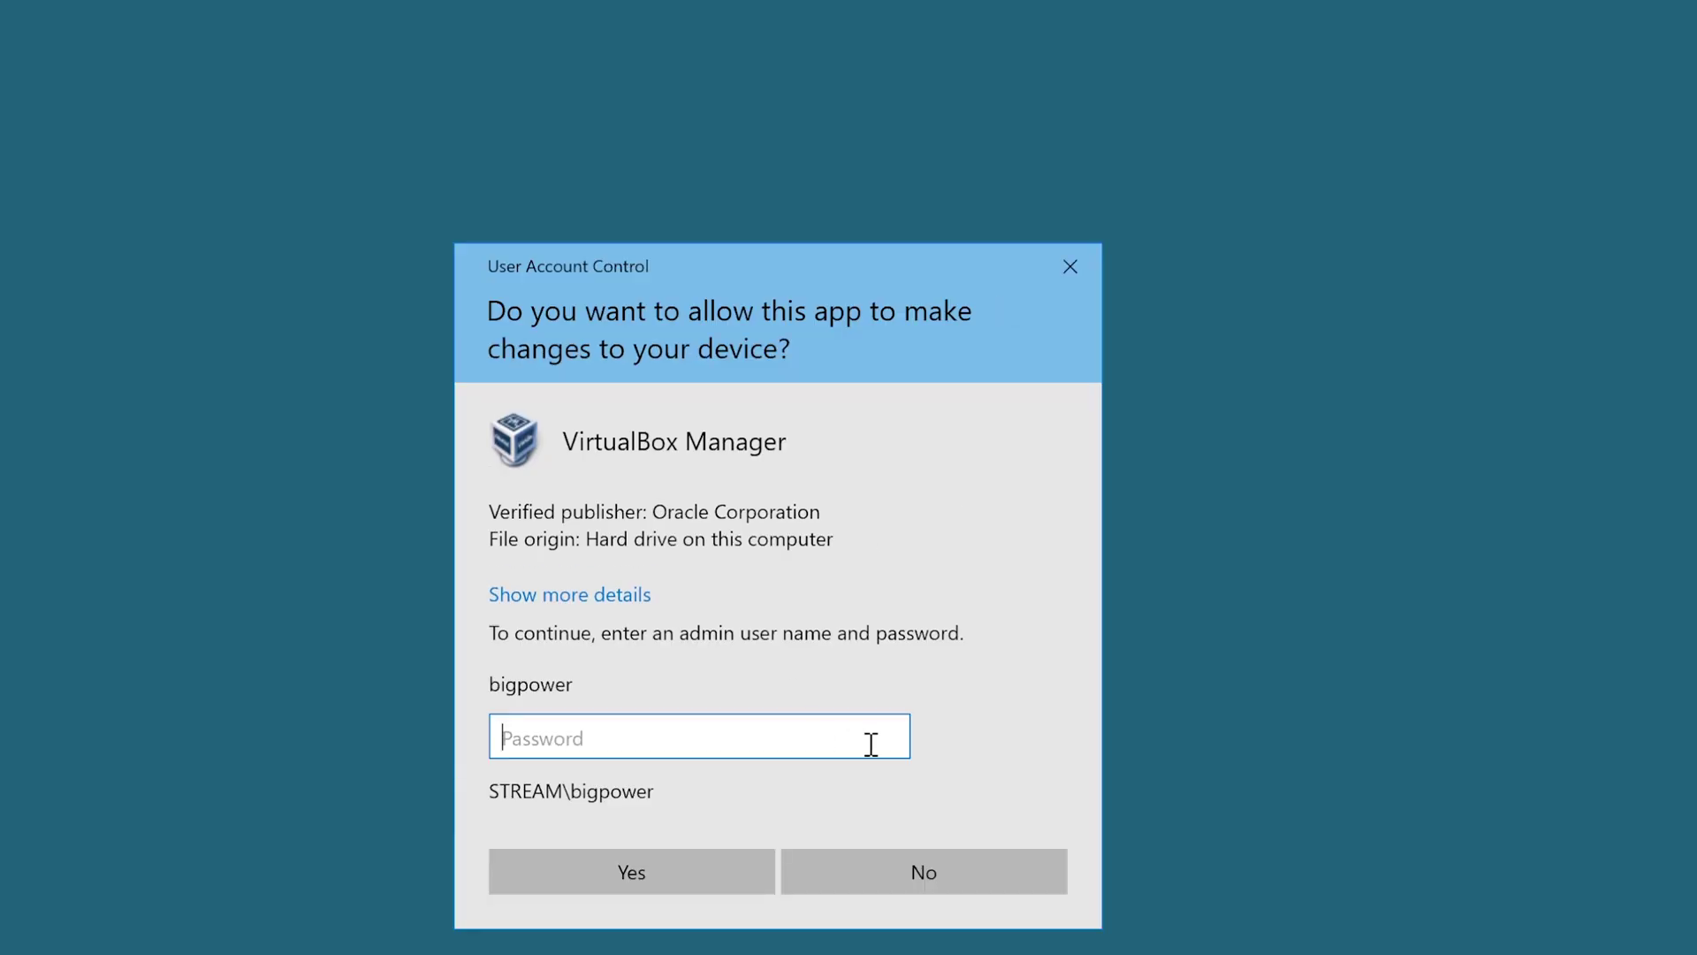
- Authorize VirtualBox Manager with the admin password and inspect the version options for a new virtual machine, returning to the incident without creating one
{"action": "type", "text": "*******"}
{"action": "key", "text": "Return"}
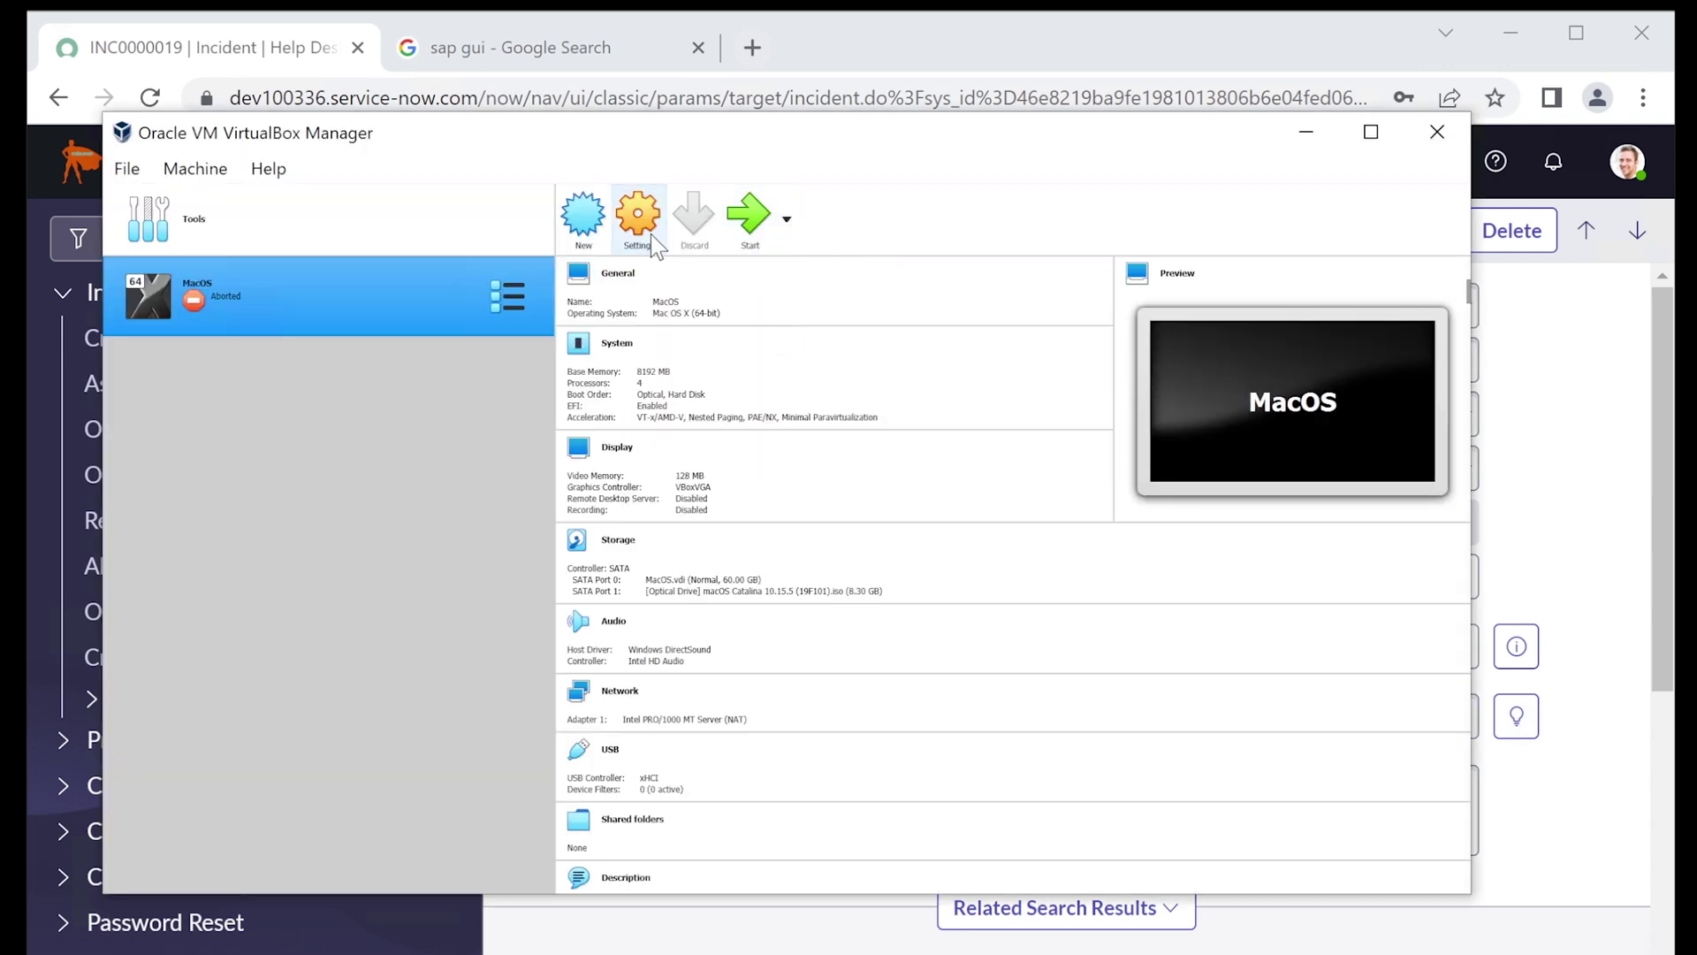
{"action": "left_click", "coordinate": [583, 221]}
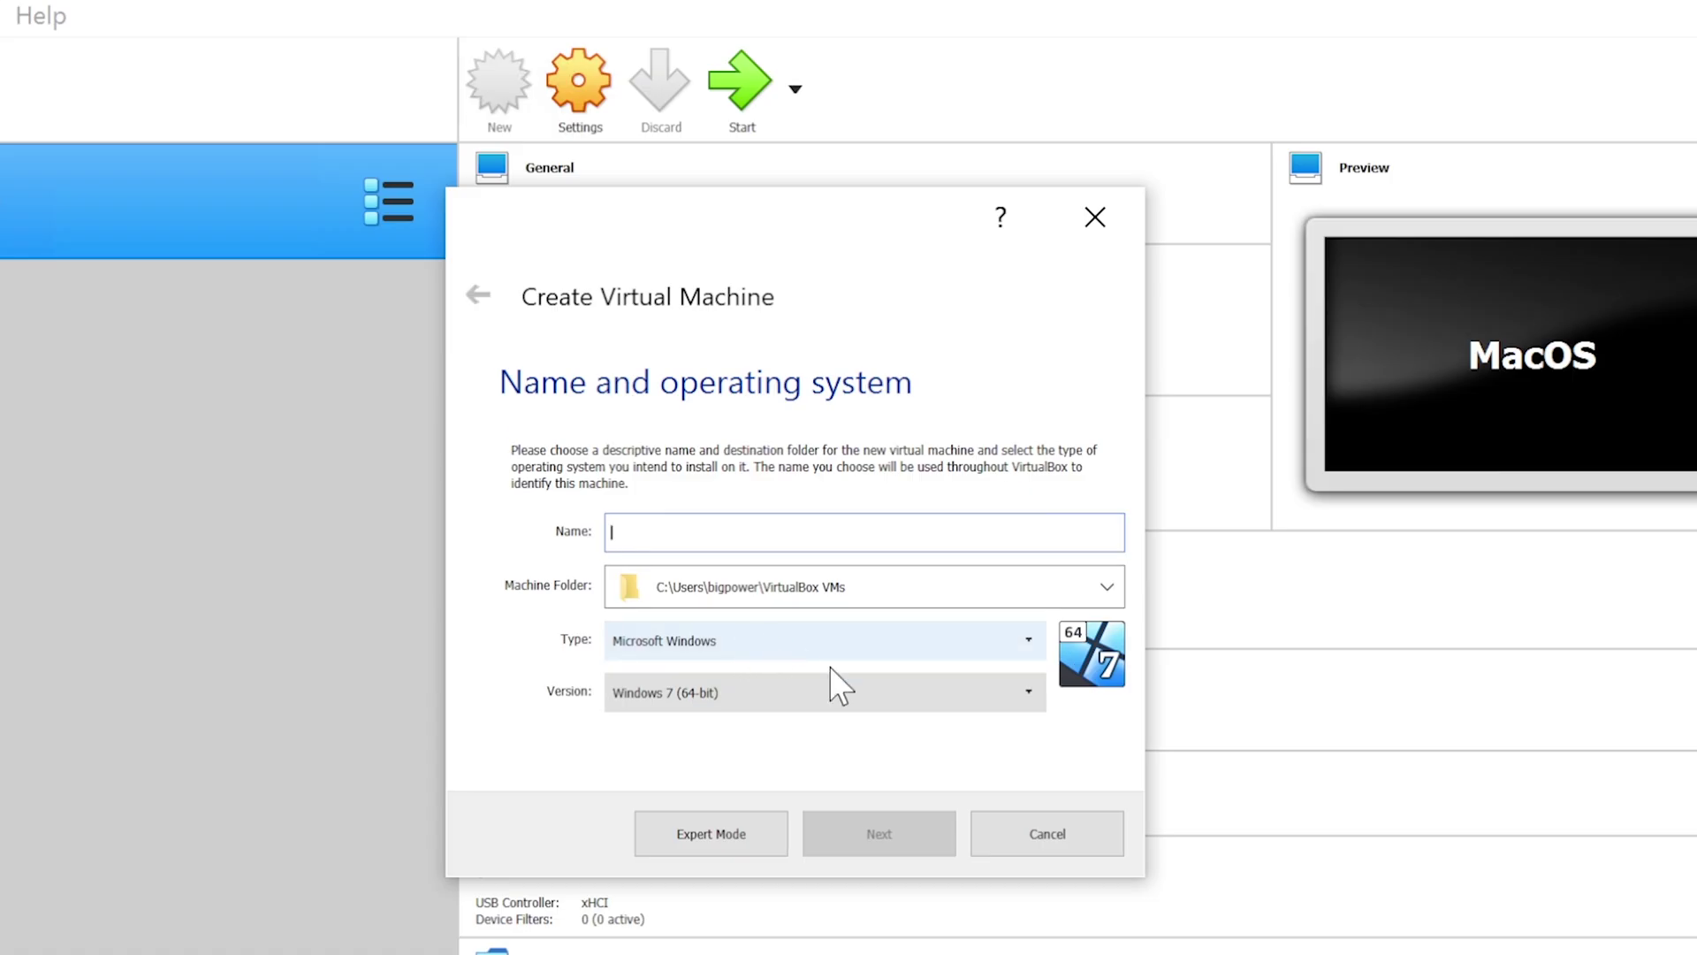
{"action": "left_click", "coordinate": [804, 694]}
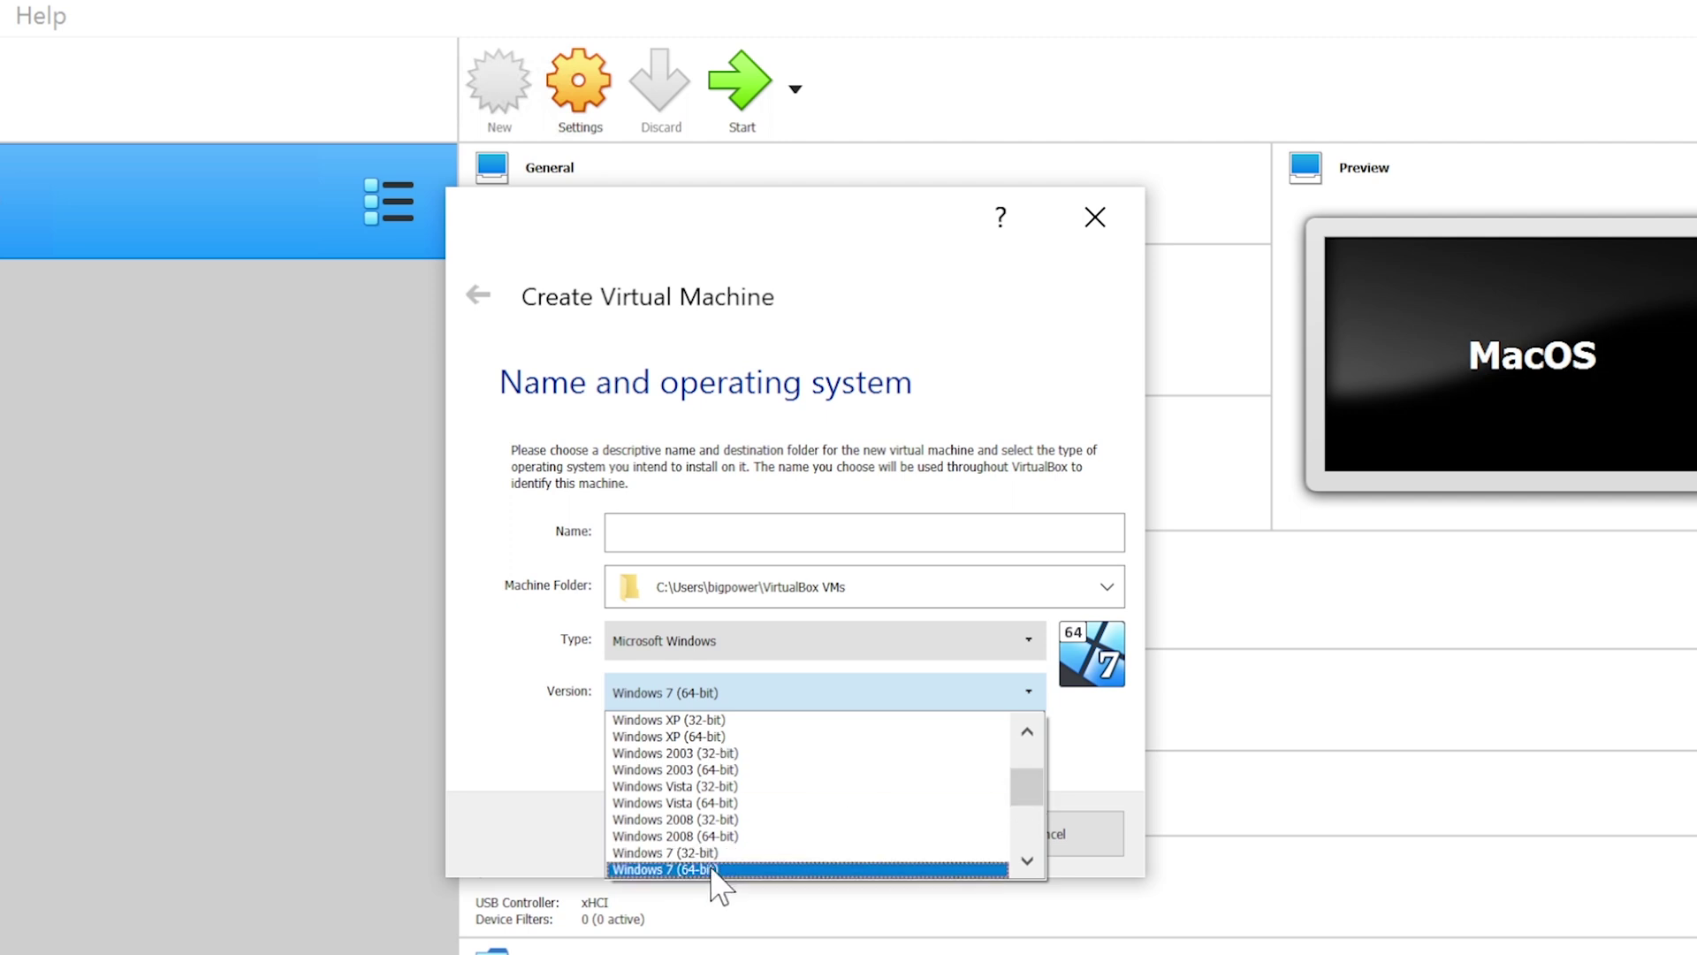
{"action": "left_click", "coordinate": [1073, 311]}
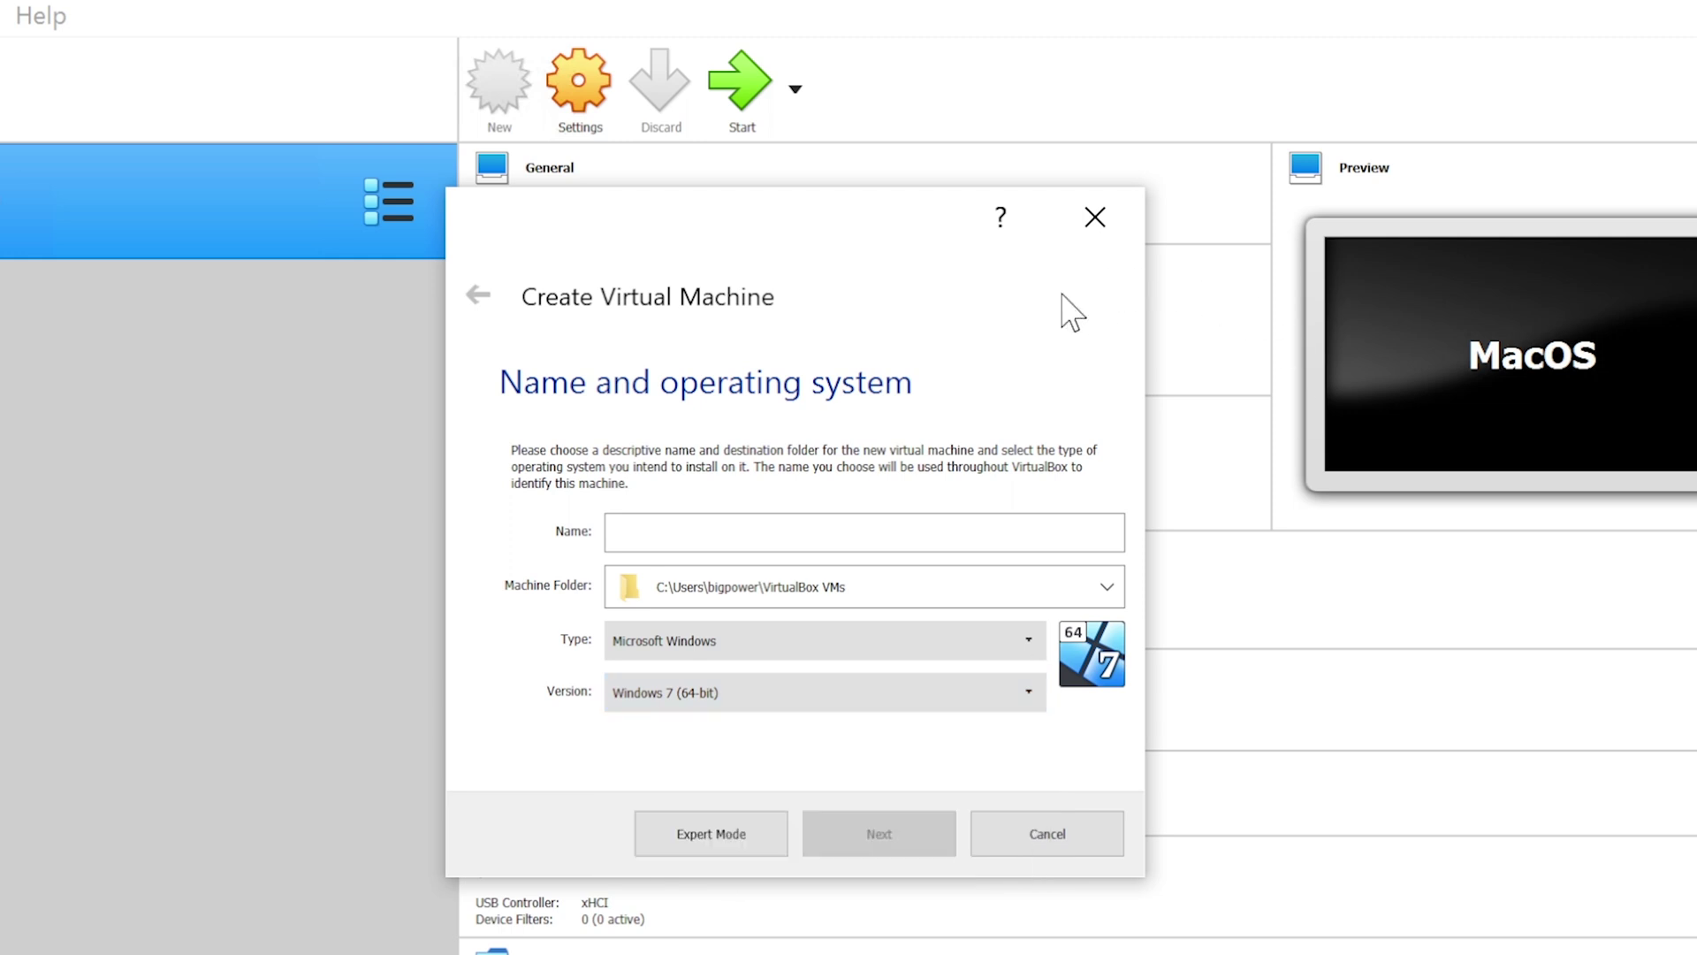
{"action": "left_click", "coordinate": [1097, 215]}
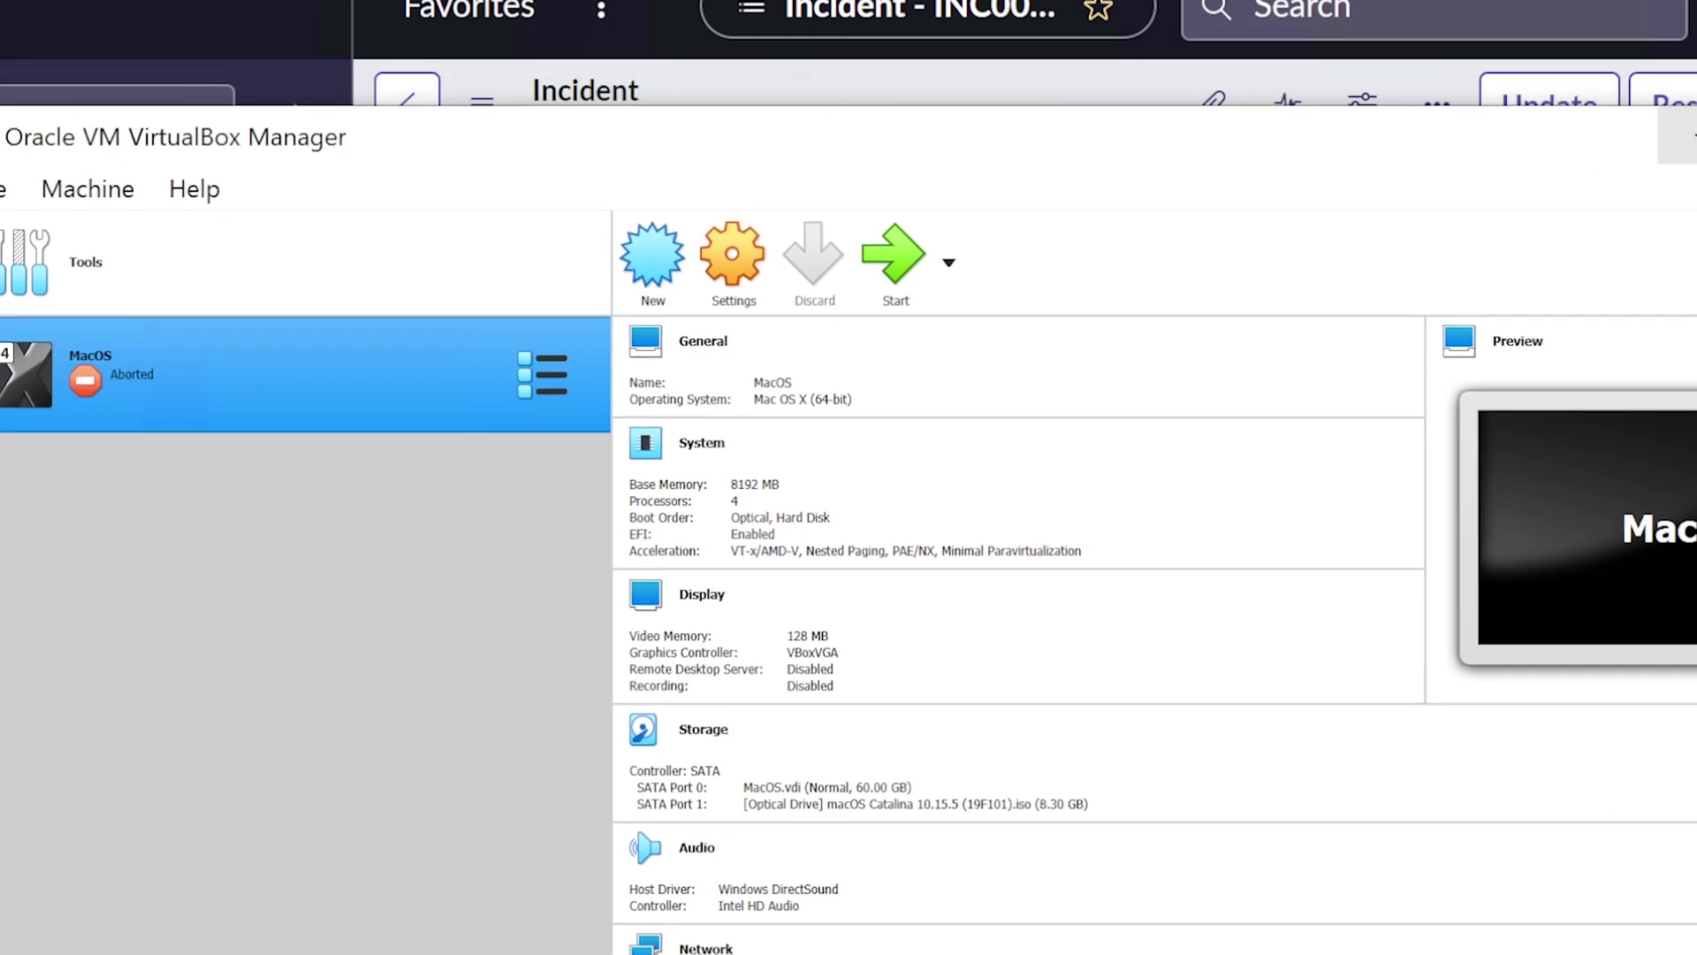
{"action": "left_click", "coordinate": [1695, 135]}
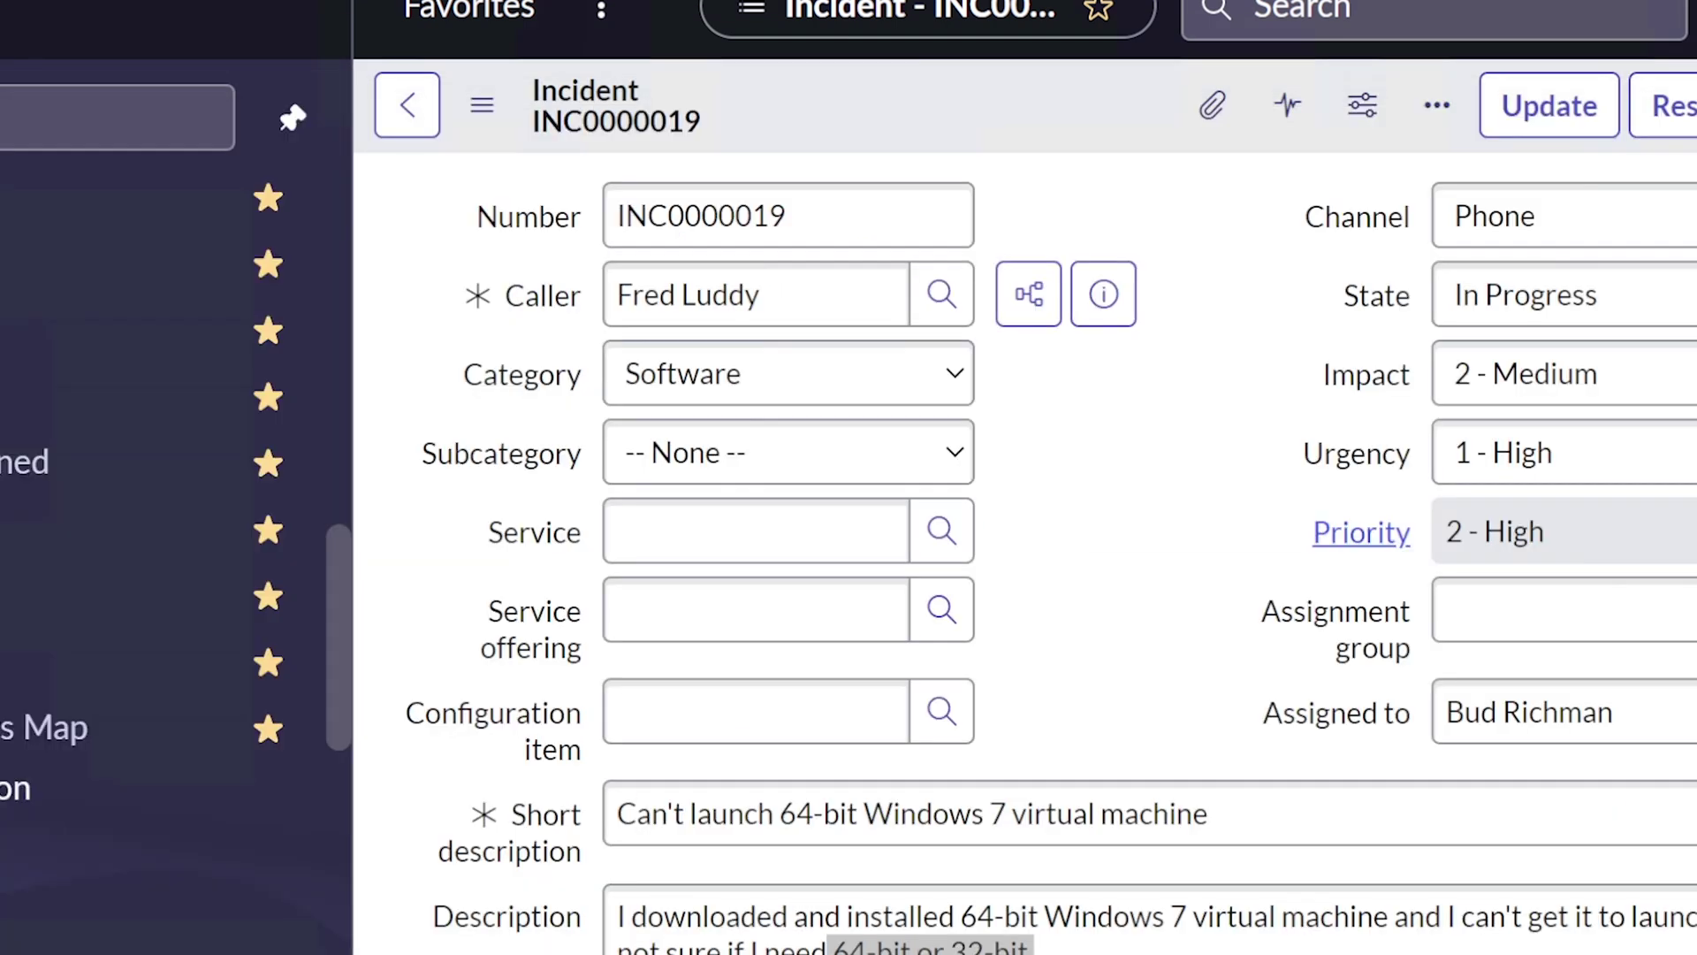
{"action": "left_click", "coordinate": [892, 943]}
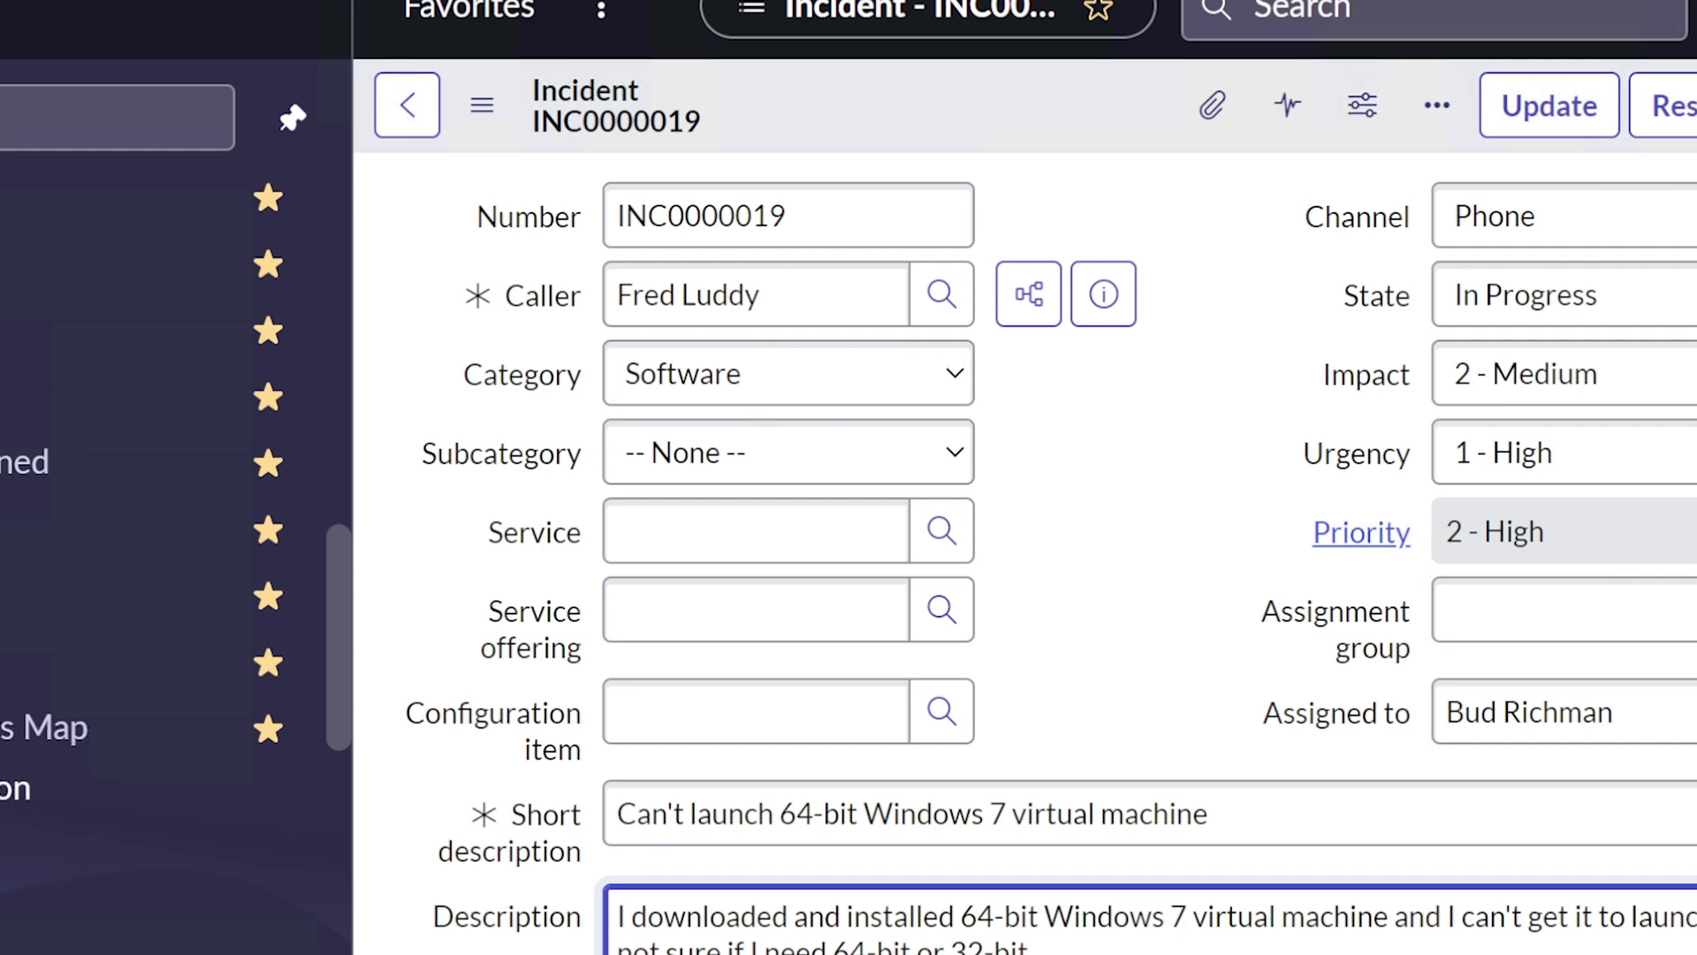
- Open the Windows setting for turning Windows features on or off, authorizing it with the admin password
{"action": "key", "text": "super"}
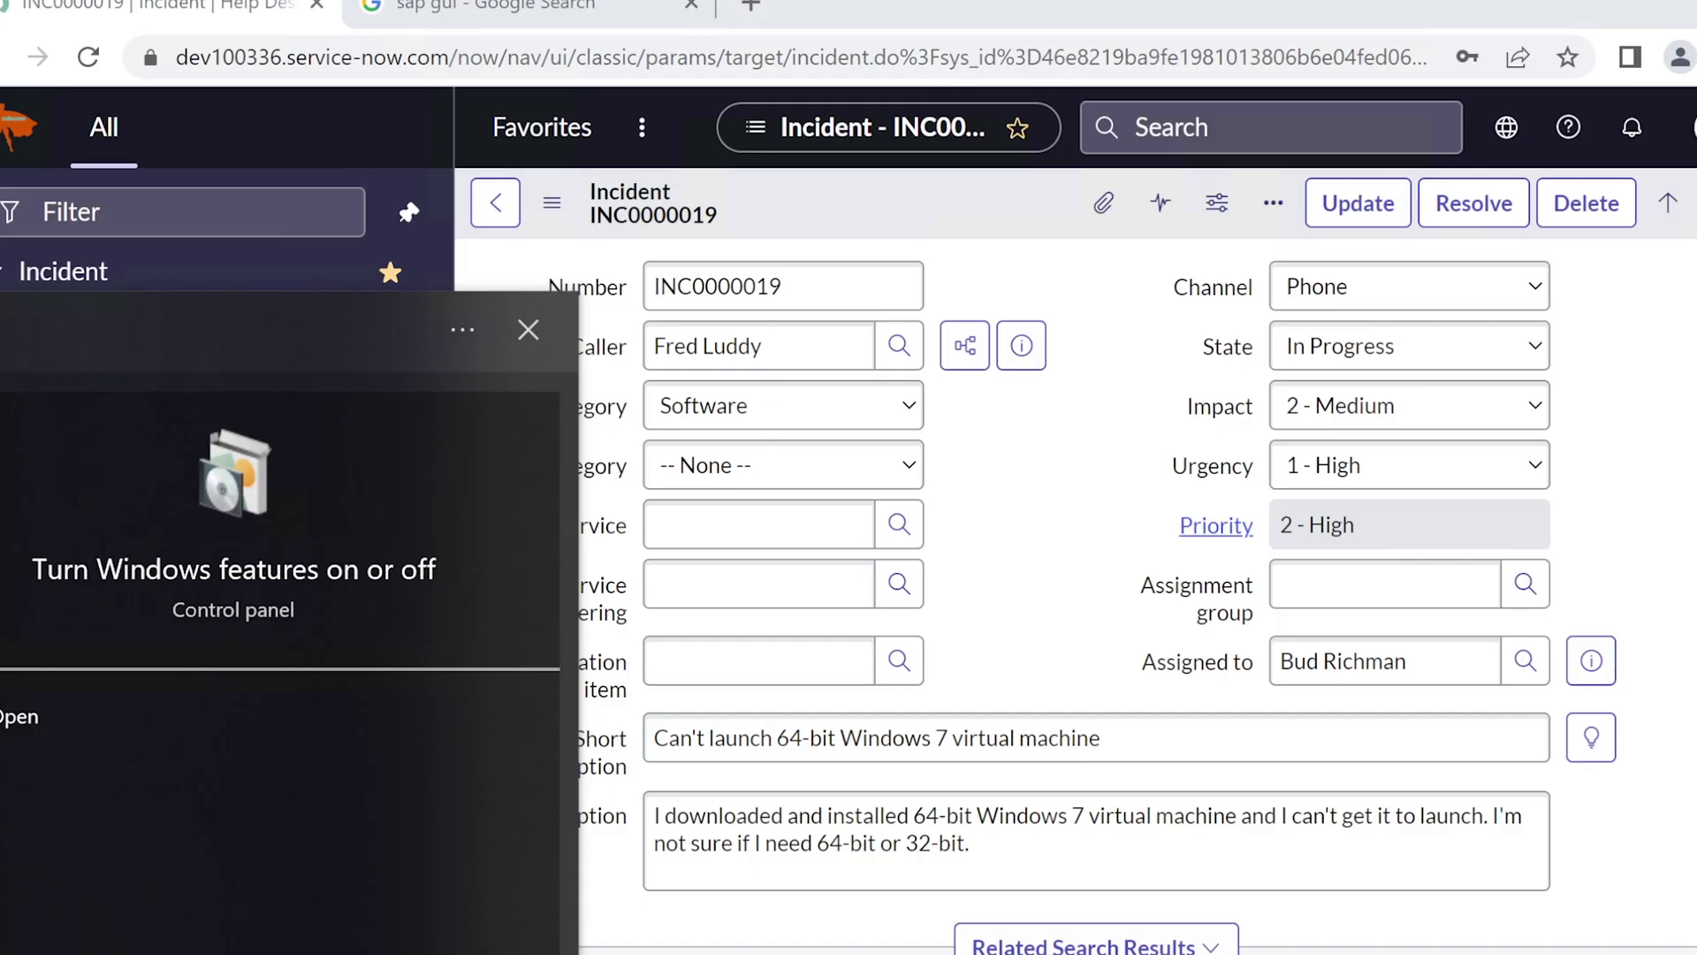
{"action": "key", "text": "Return"}
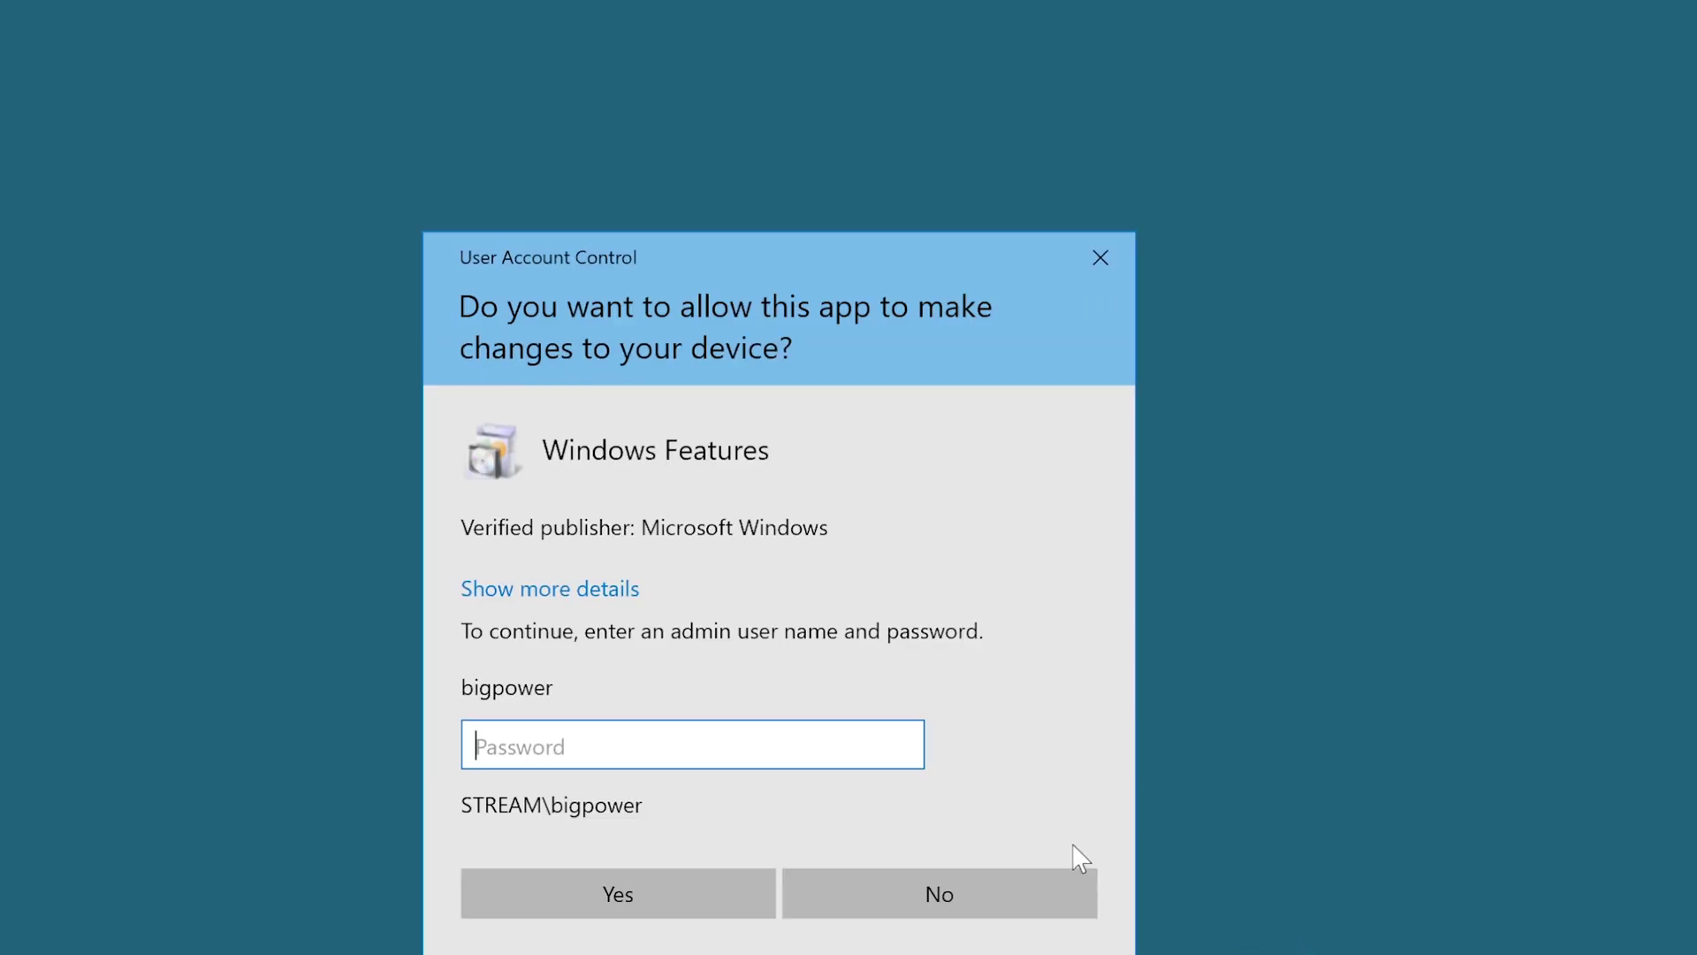
{"action": "type", "text": "********"}
{"action": "key", "text": "Return"}
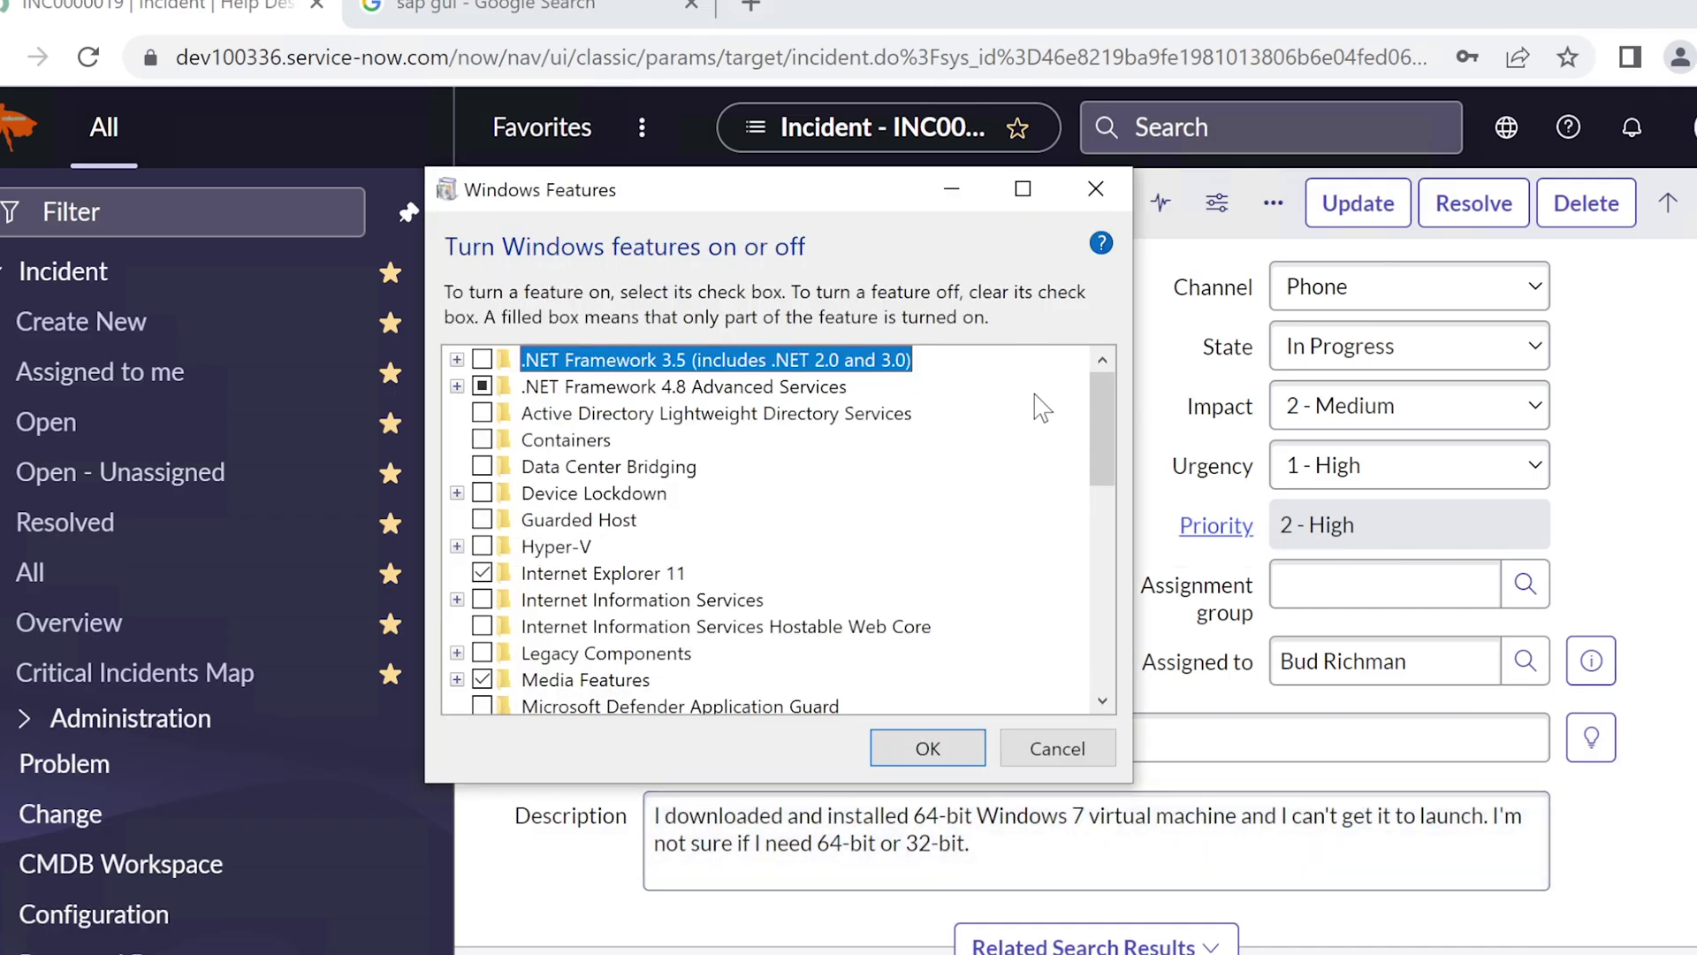
- Look through the Windows Features list for virtualization options such as Hyper-V and Virtual Machine Platform
{"action": "left_click_drag", "start_coordinate": [1103, 394], "coordinate": [1104, 550]}
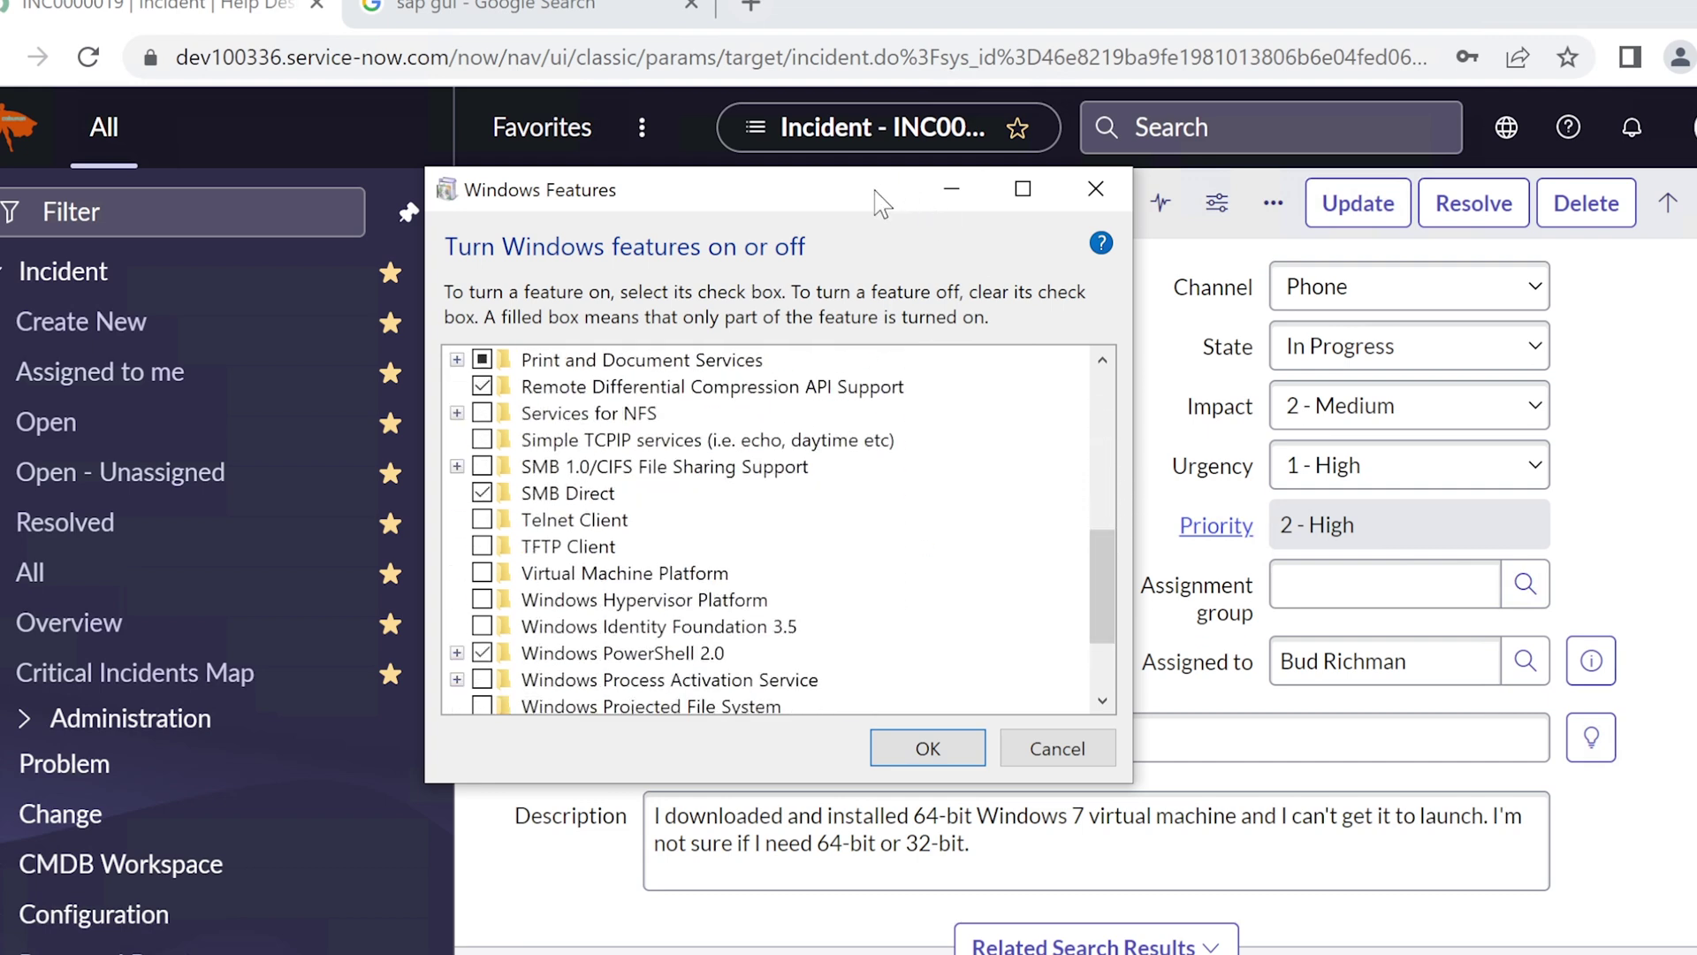
{"action": "left_click_drag", "start_coordinate": [876, 192], "coordinate": [957, 327]}
{"action": "scroll", "coordinate": [782, 634], "scroll_direction": "up", "scroll_amount": 2}
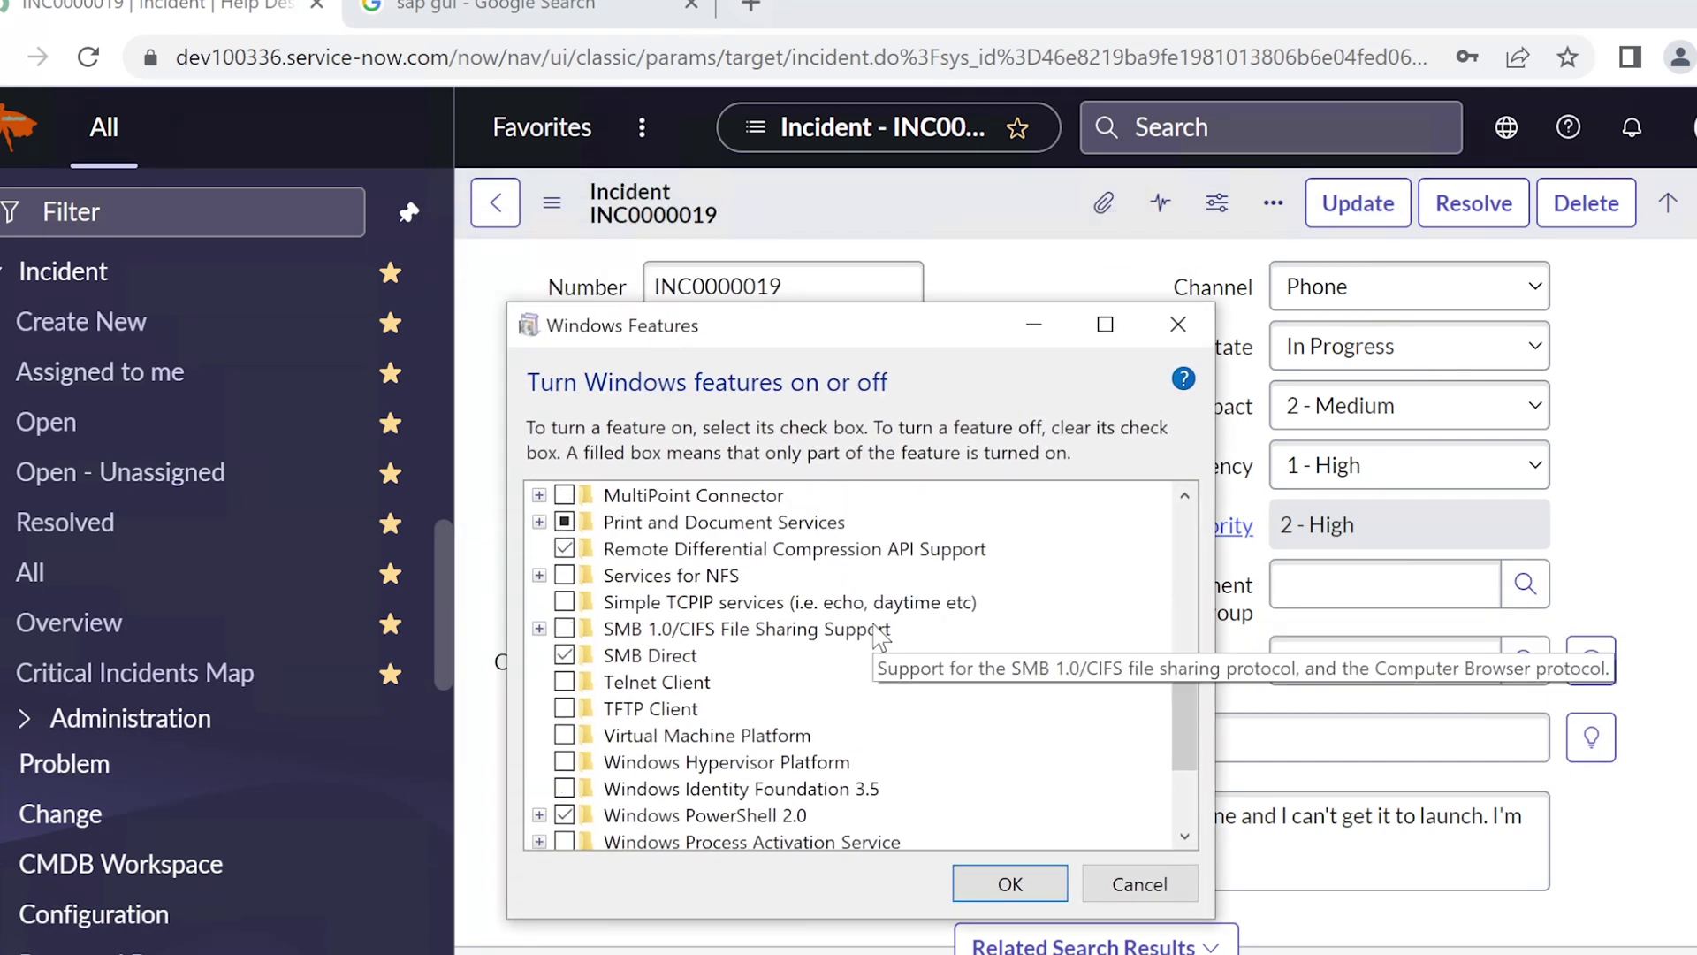
{"action": "scroll", "coordinate": [878, 633], "scroll_direction": "up", "scroll_amount": 5}
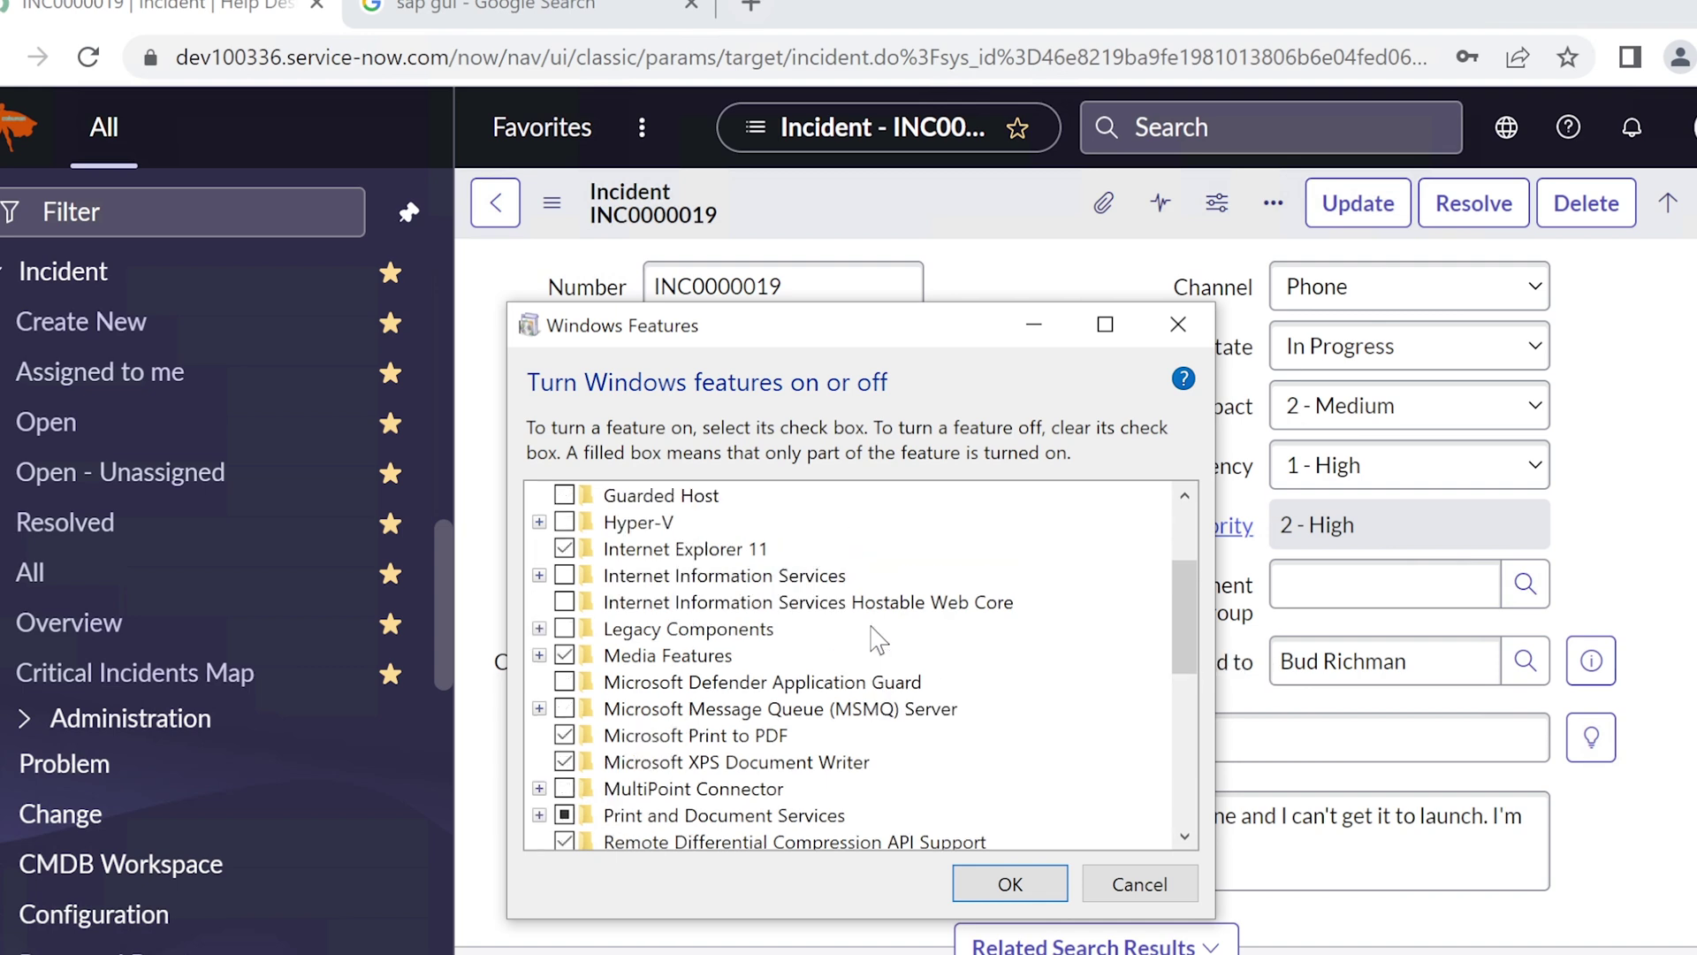
{"action": "scroll", "coordinate": [877, 633], "scroll_direction": "up", "scroll_amount": 3}
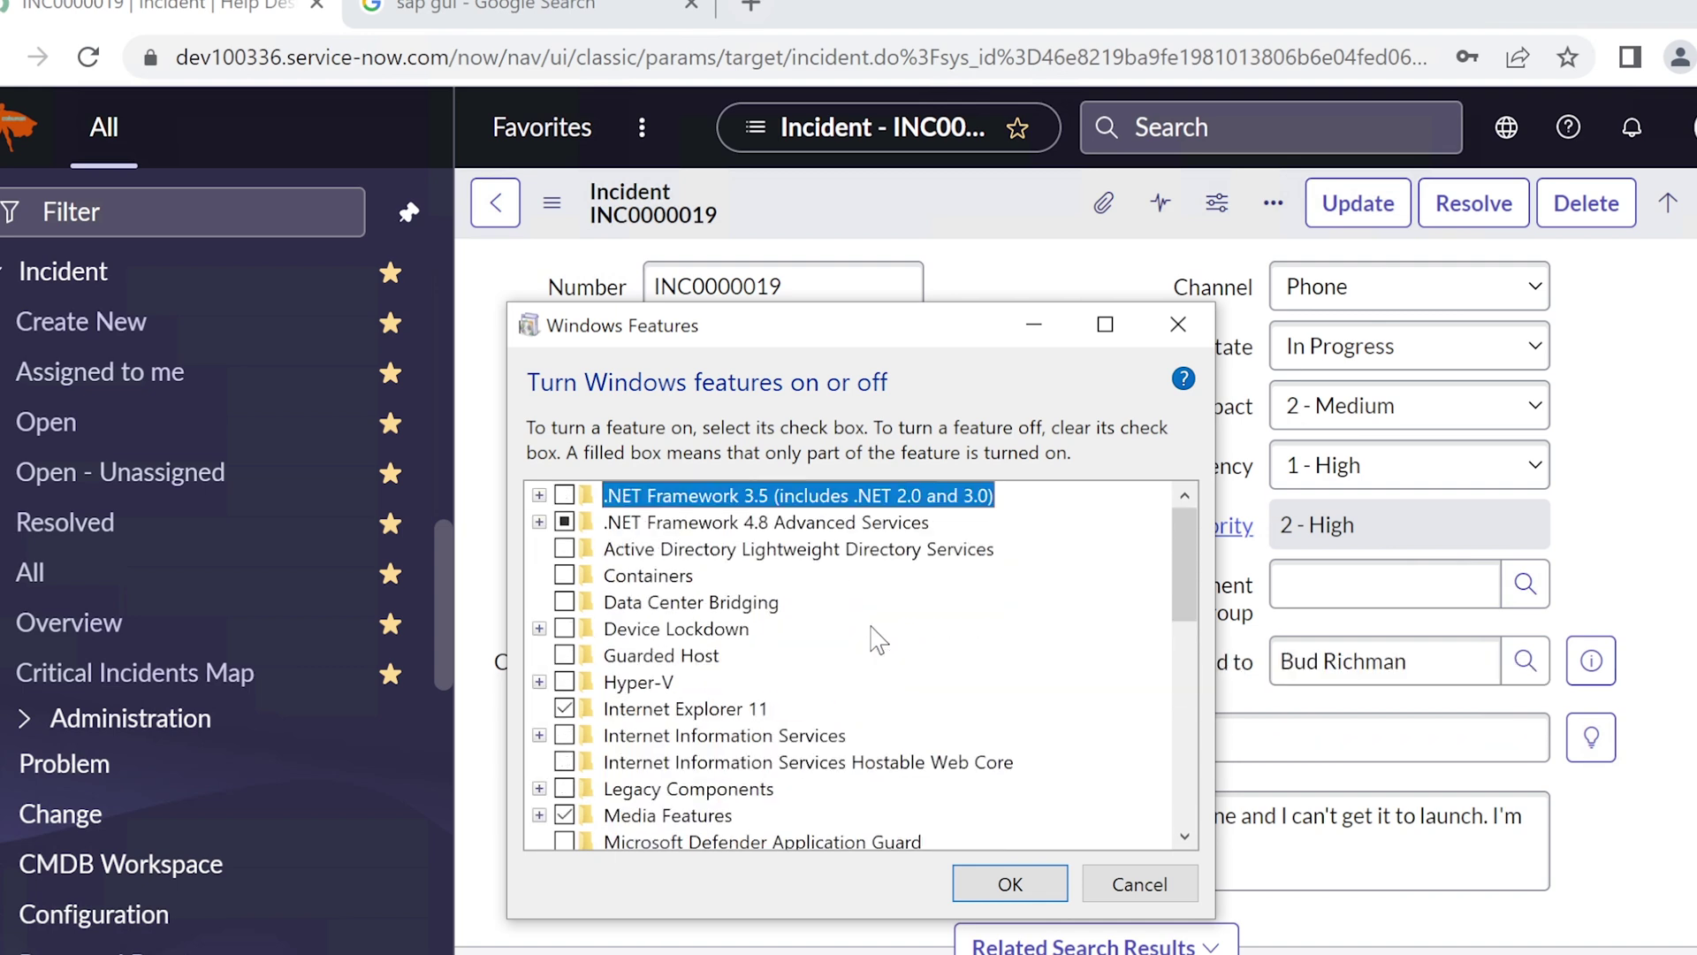
- Examine the Windows Features list for virtualization options, briefly enabling Hyper-V and clearing it again
{"action": "scroll", "coordinate": [877, 638], "scroll_direction": "down", "scroll_amount": 1}
{"action": "scroll", "coordinate": [878, 638], "scroll_direction": "down", "scroll_amount": 4}
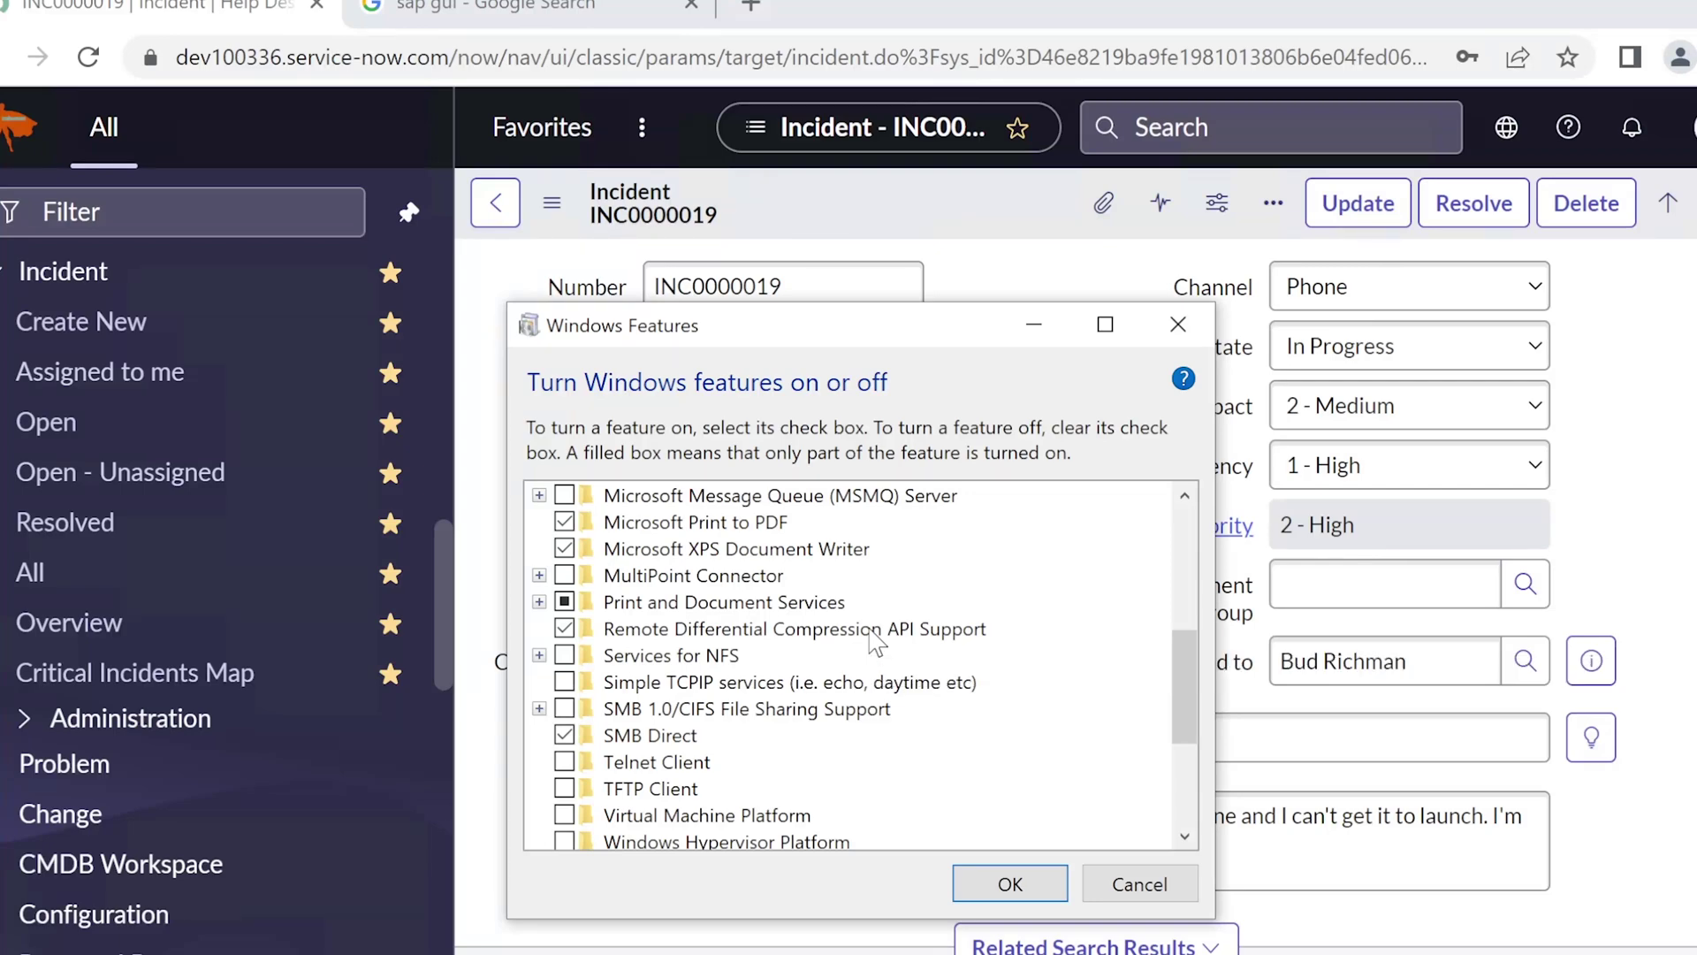
{"action": "scroll", "coordinate": [877, 638], "scroll_direction": "down", "scroll_amount": 3}
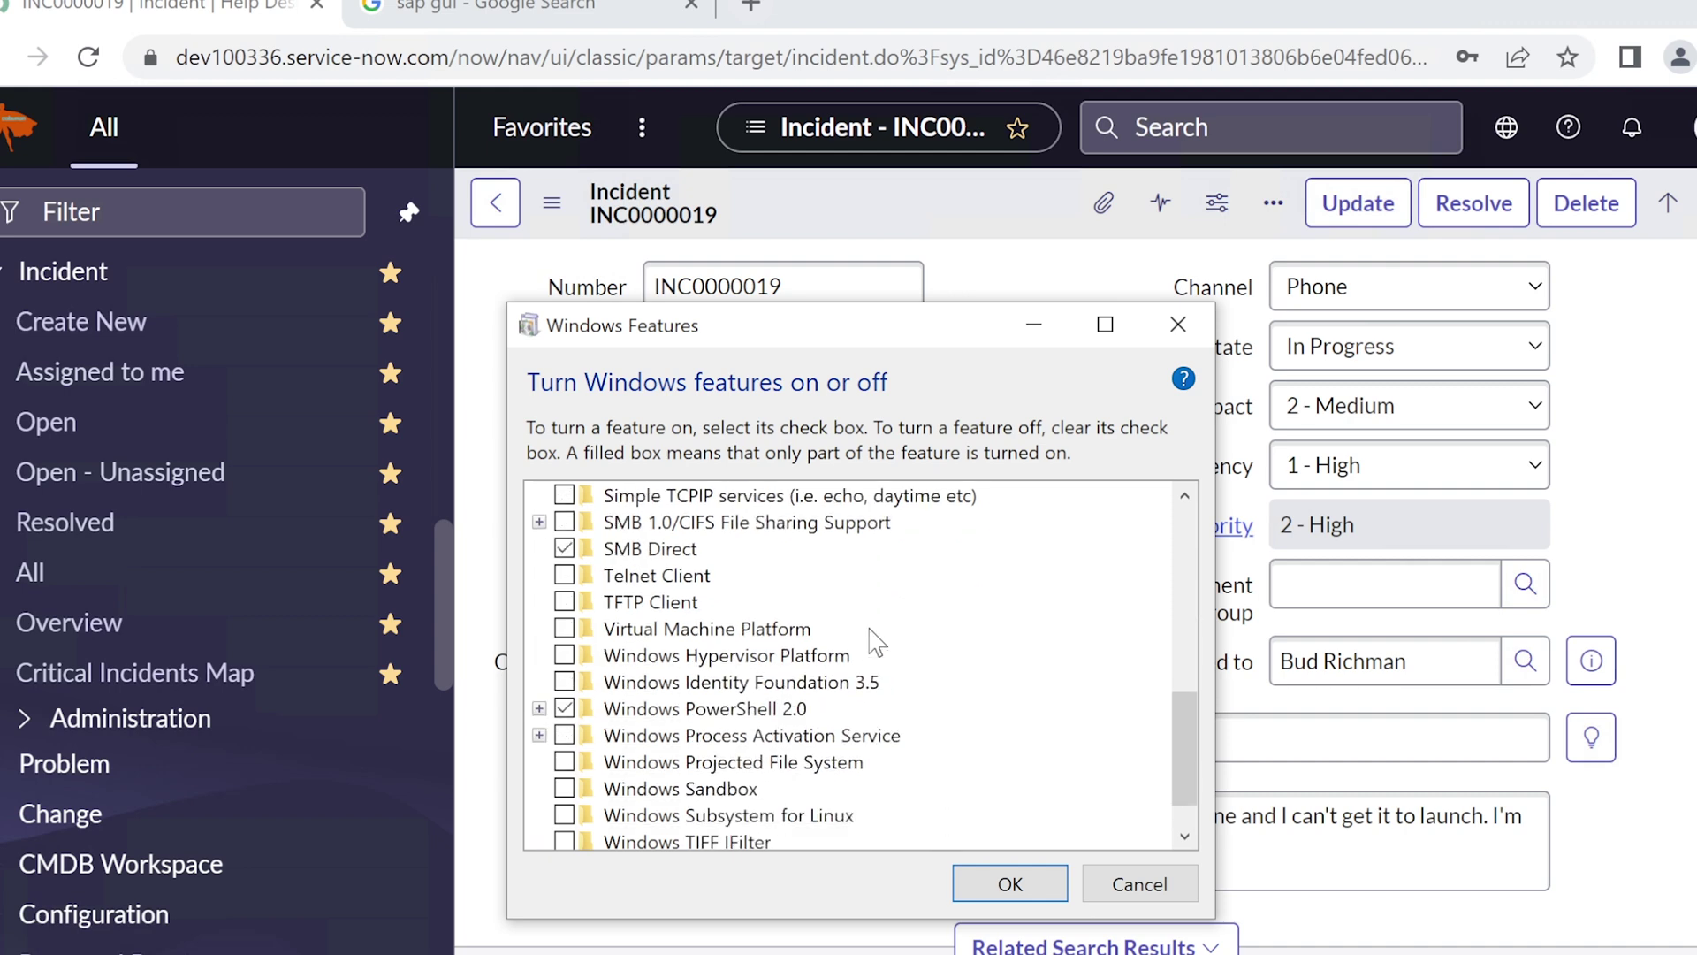
{"action": "scroll", "coordinate": [876, 638], "scroll_direction": "up", "scroll_amount": 5}
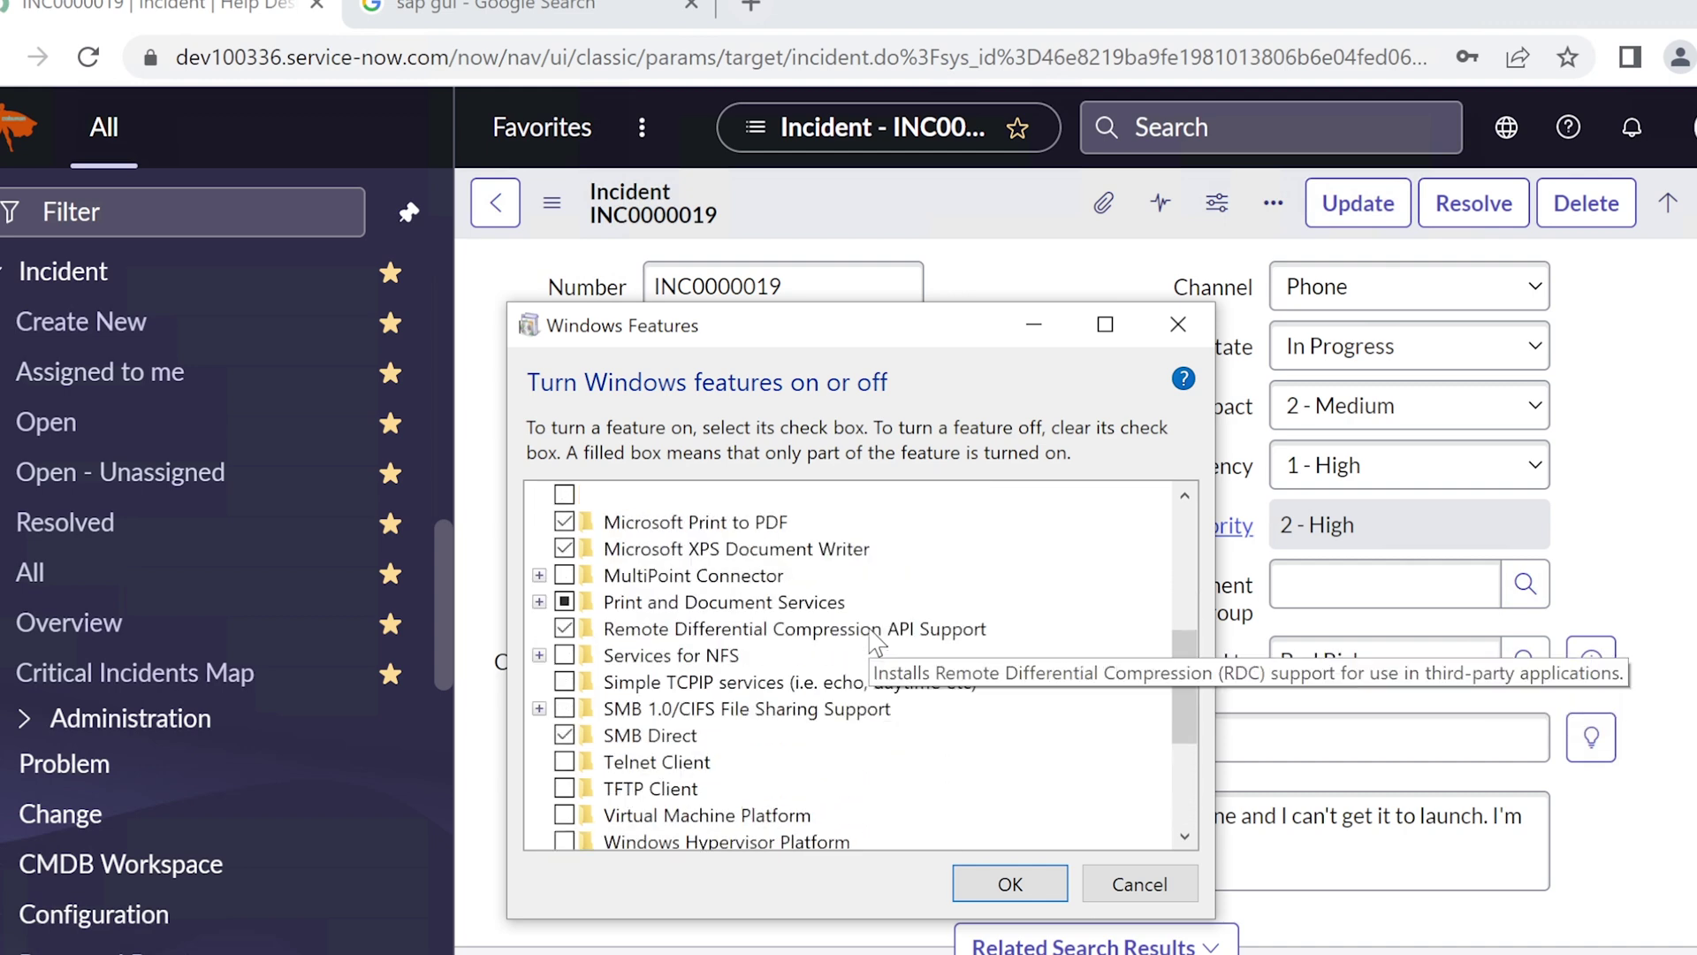
{"action": "scroll", "coordinate": [875, 639], "scroll_direction": "up", "scroll_amount": 3}
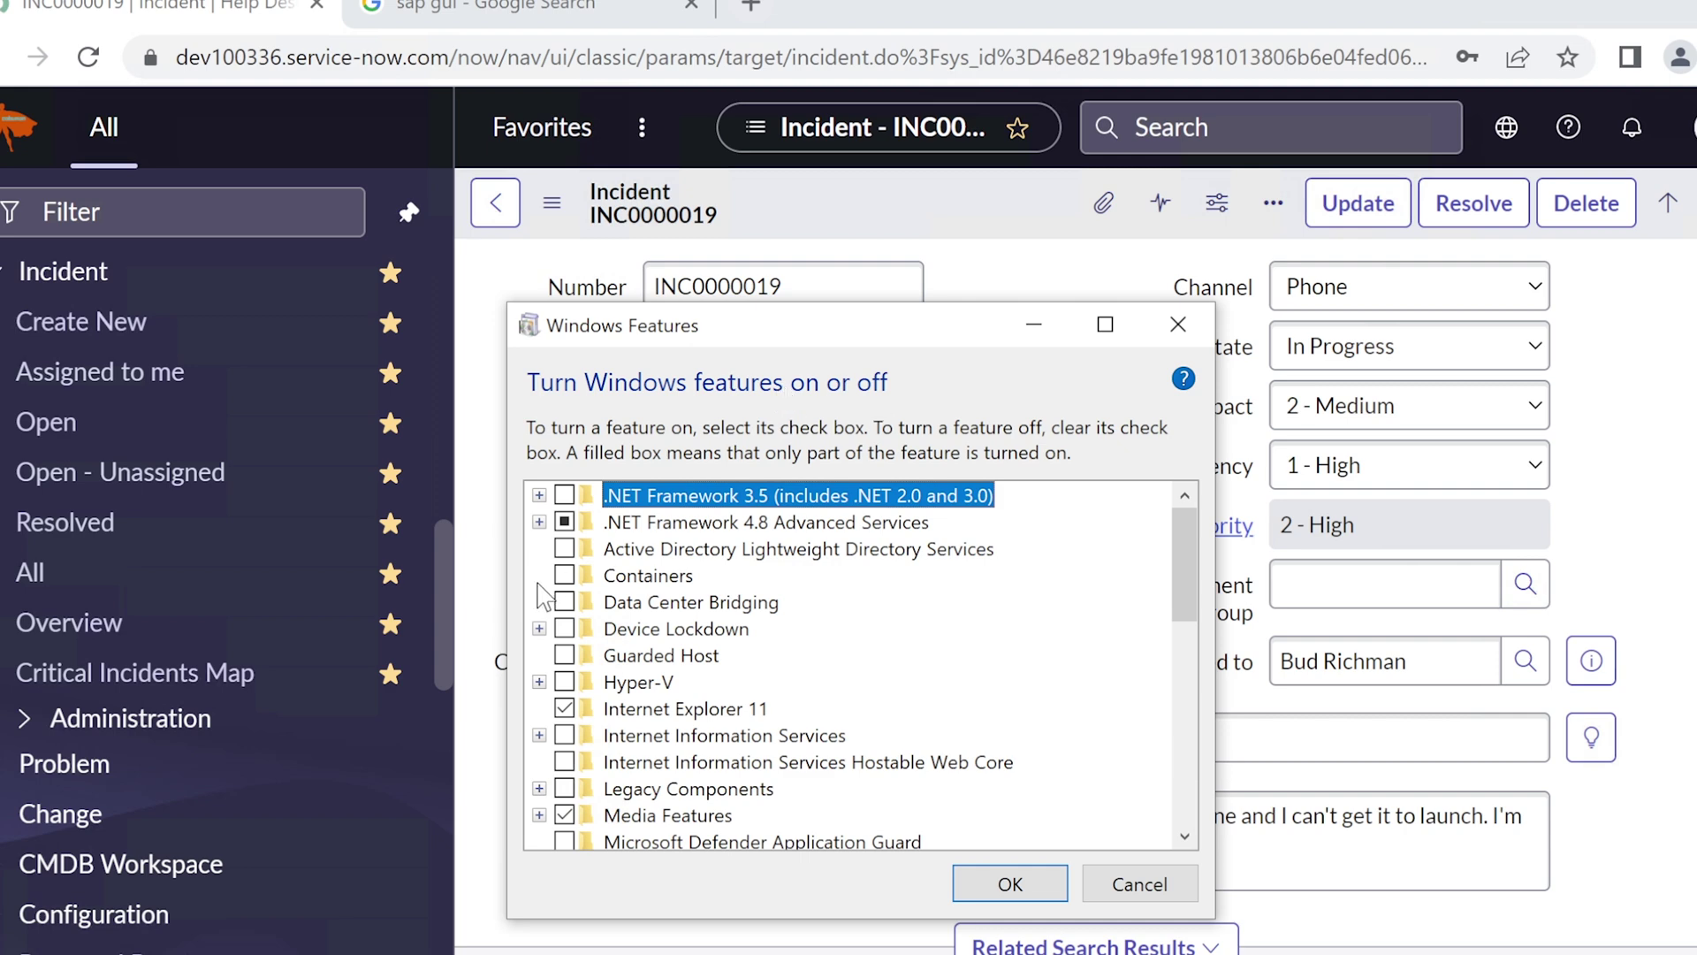
{"action": "left_click", "coordinate": [564, 683]}
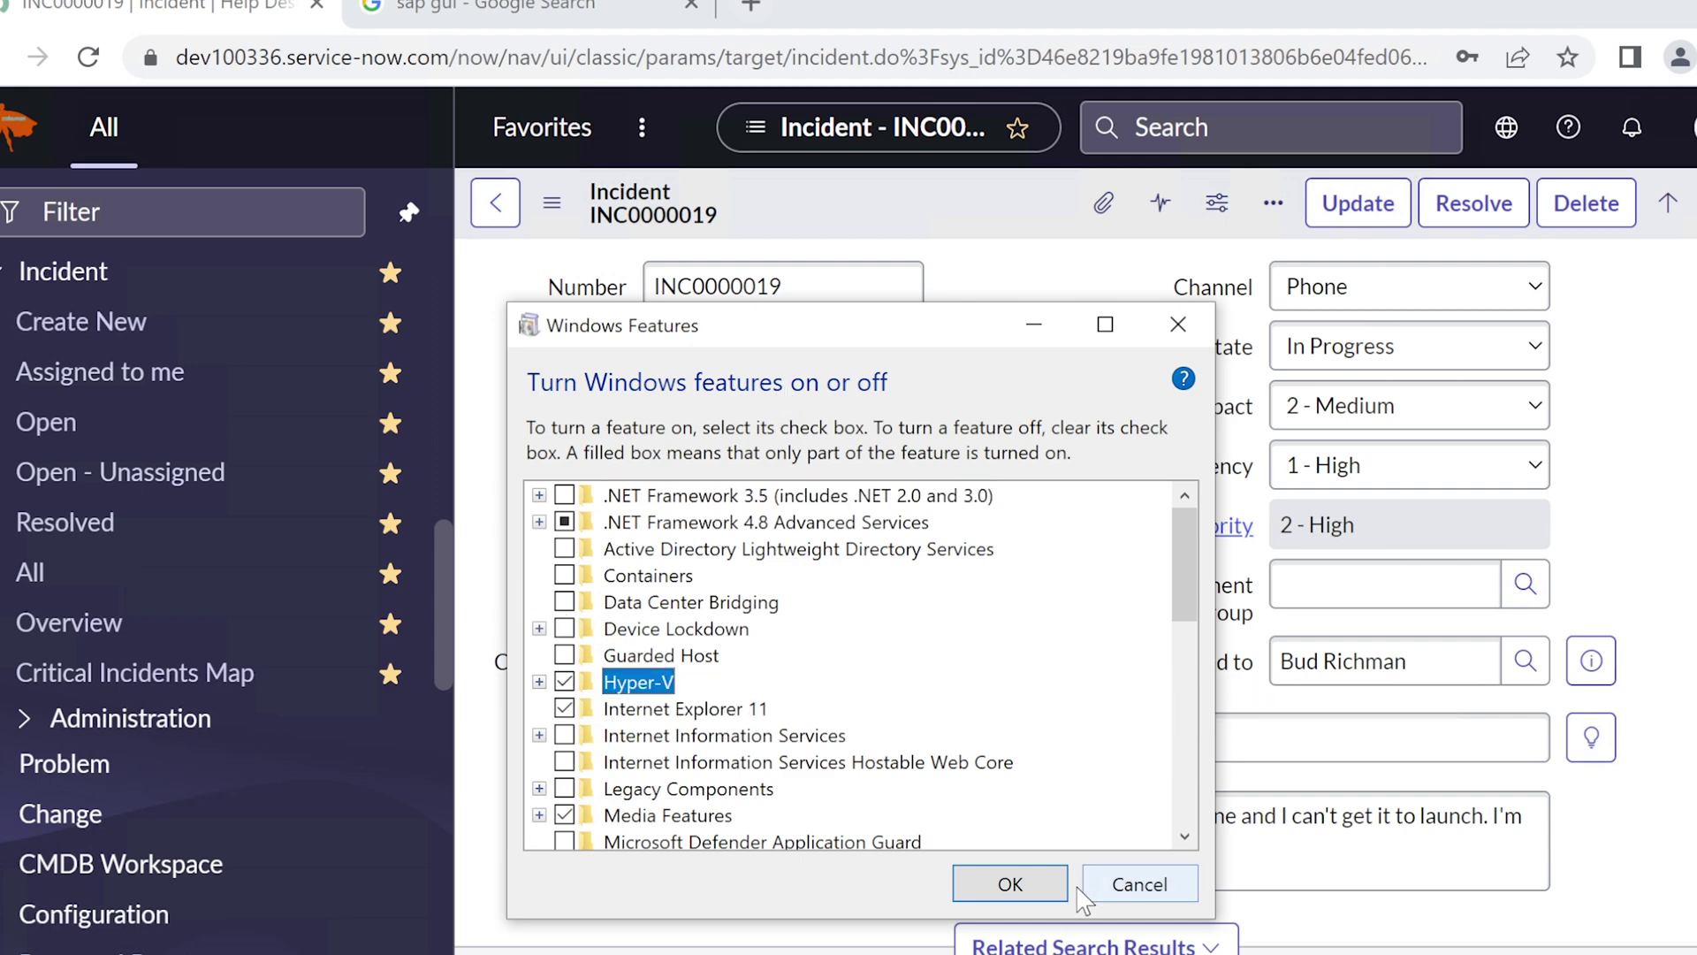
{"action": "left_click", "coordinate": [563, 682]}
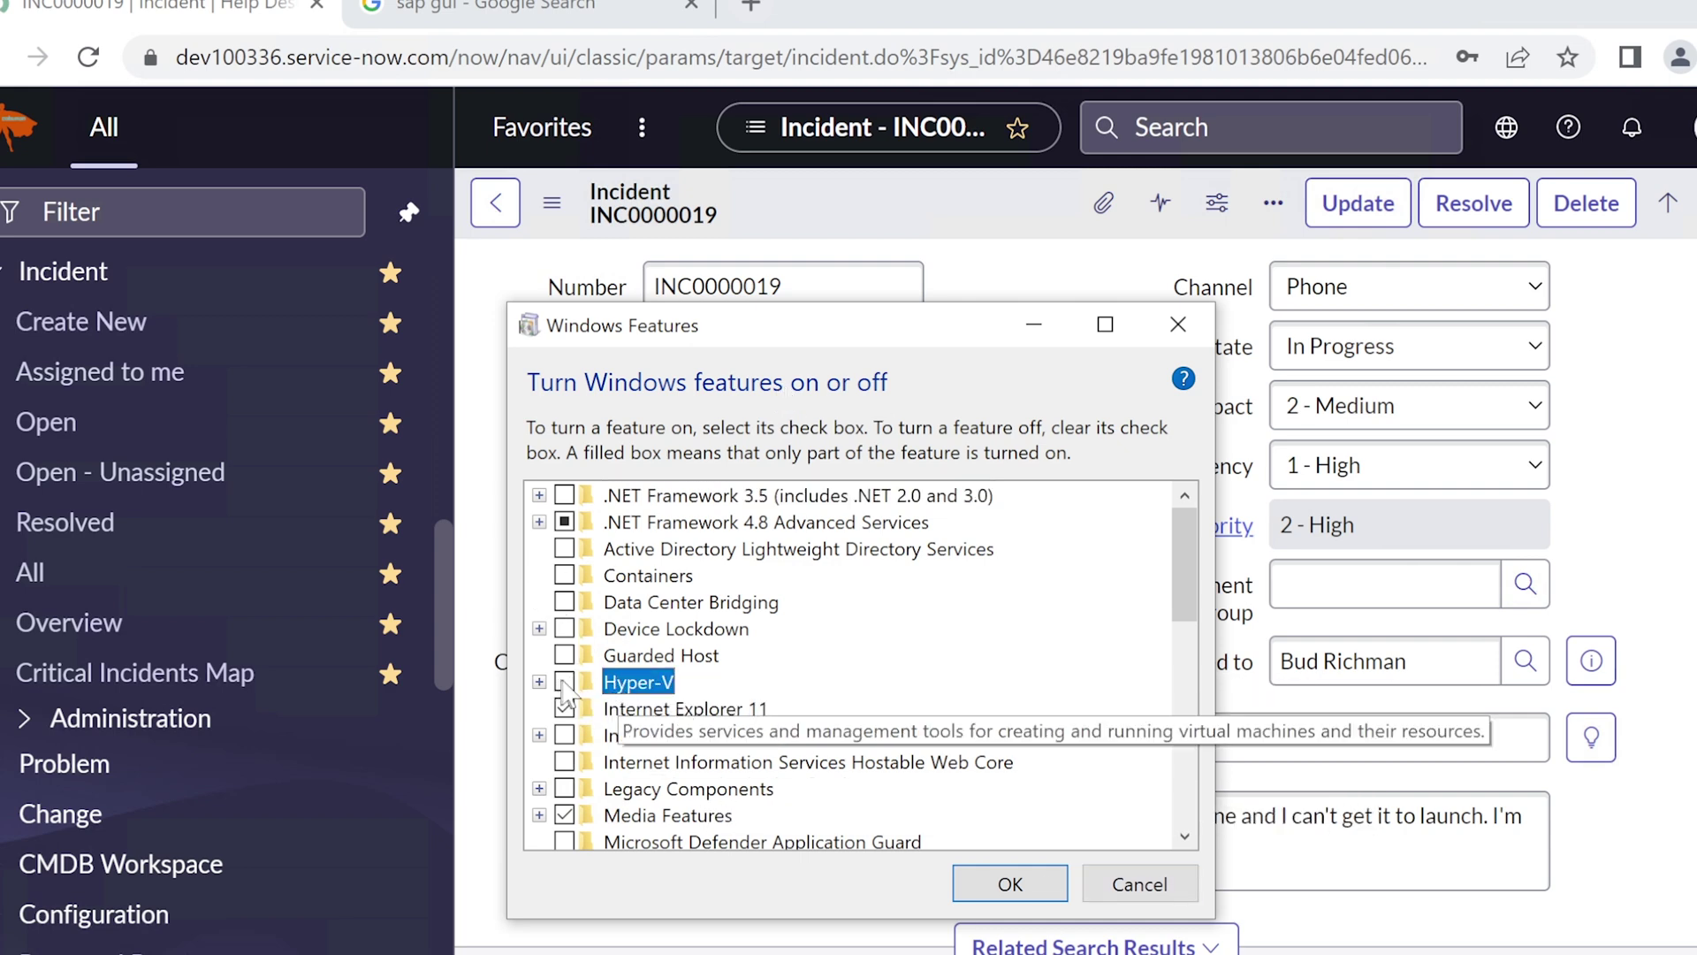
- Dismiss Windows Features without applying changes and return from incident INC0000019 to the active incidents list
{"action": "left_click", "coordinate": [1153, 880]}
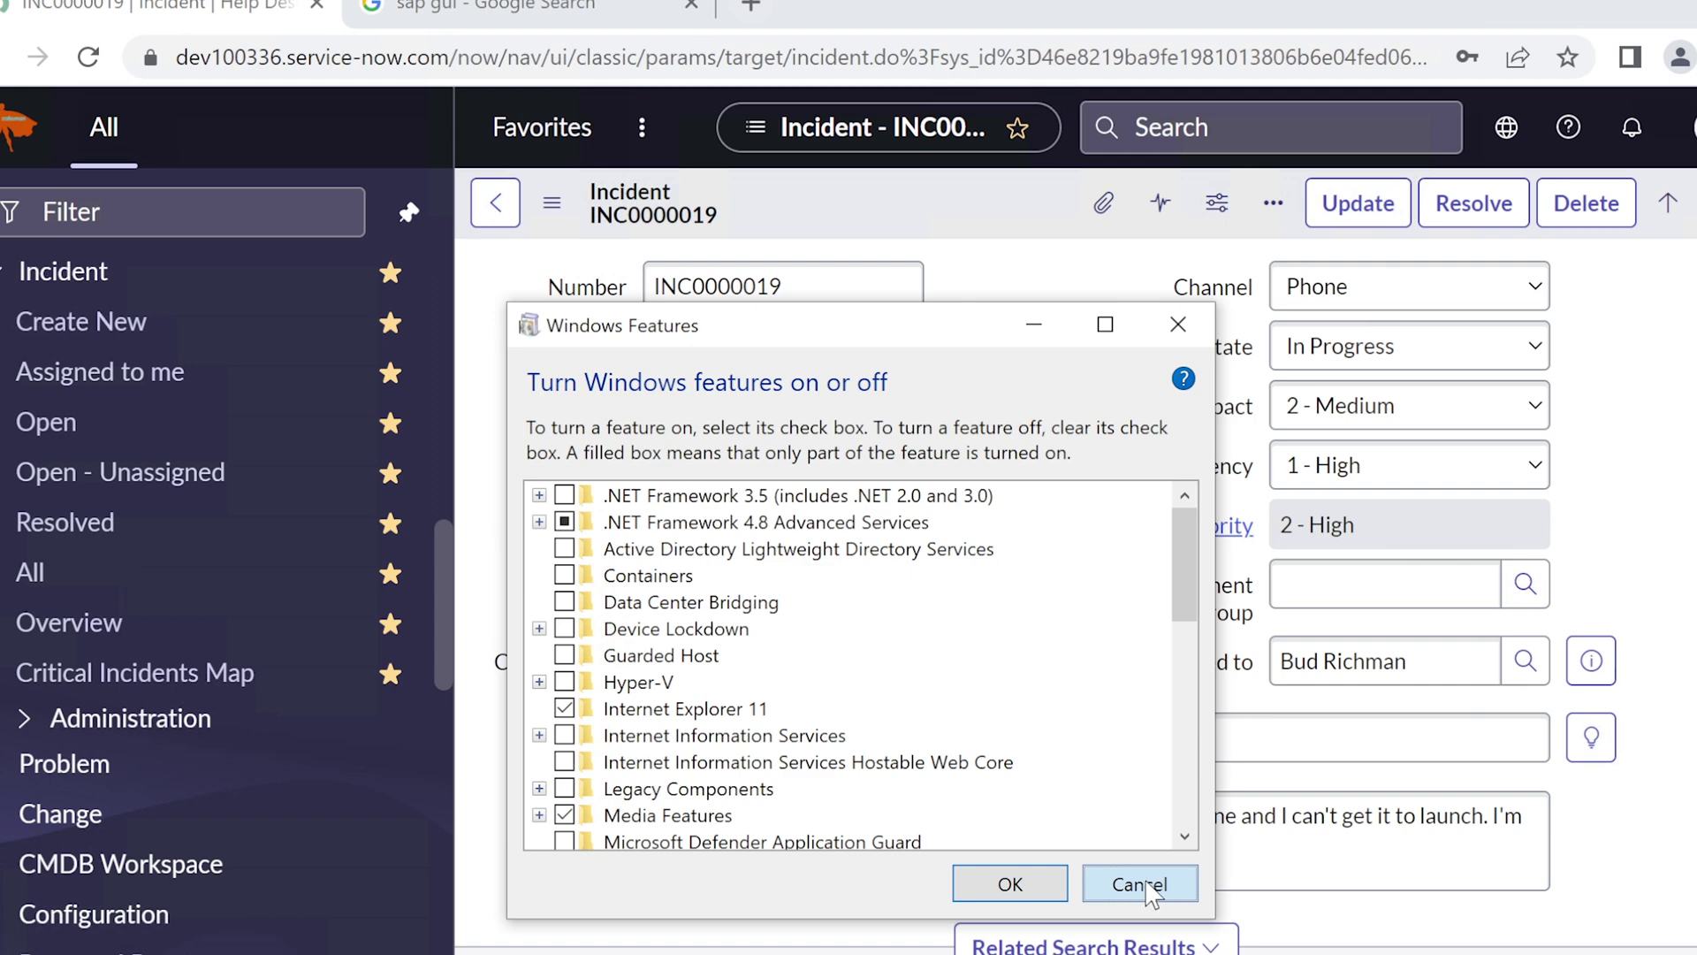
{"action": "left_click", "coordinate": [1139, 884]}
{"action": "left_click", "coordinate": [1118, 746]}
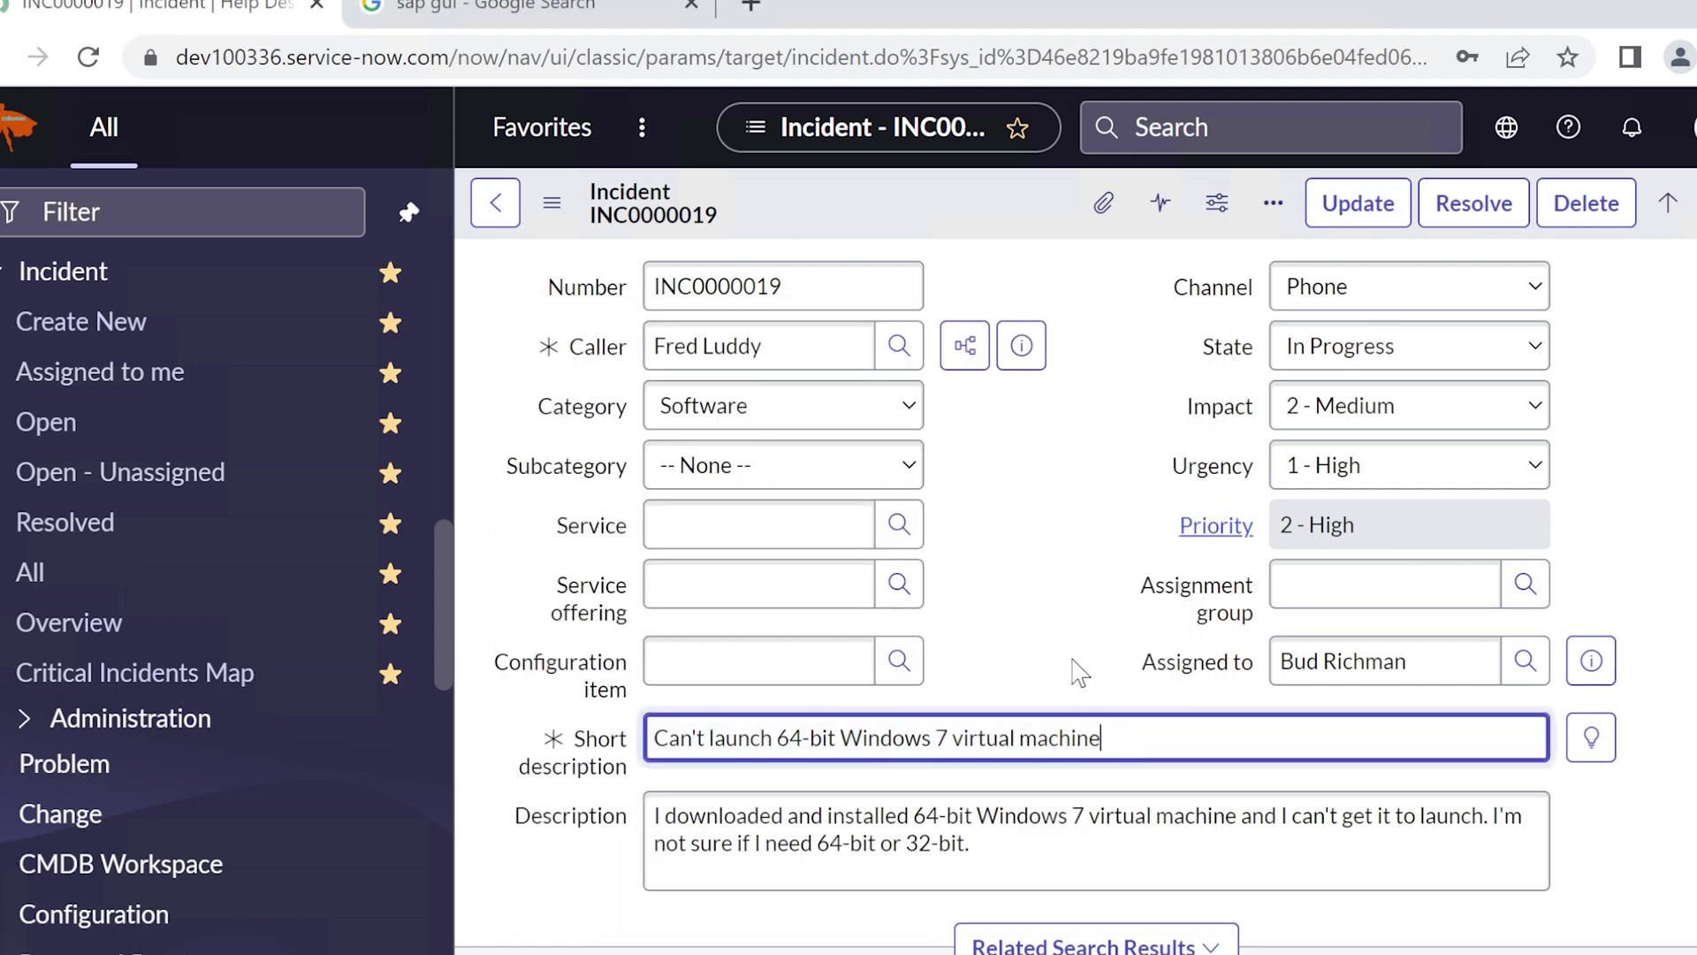
{"action": "left_click", "coordinate": [497, 203]}
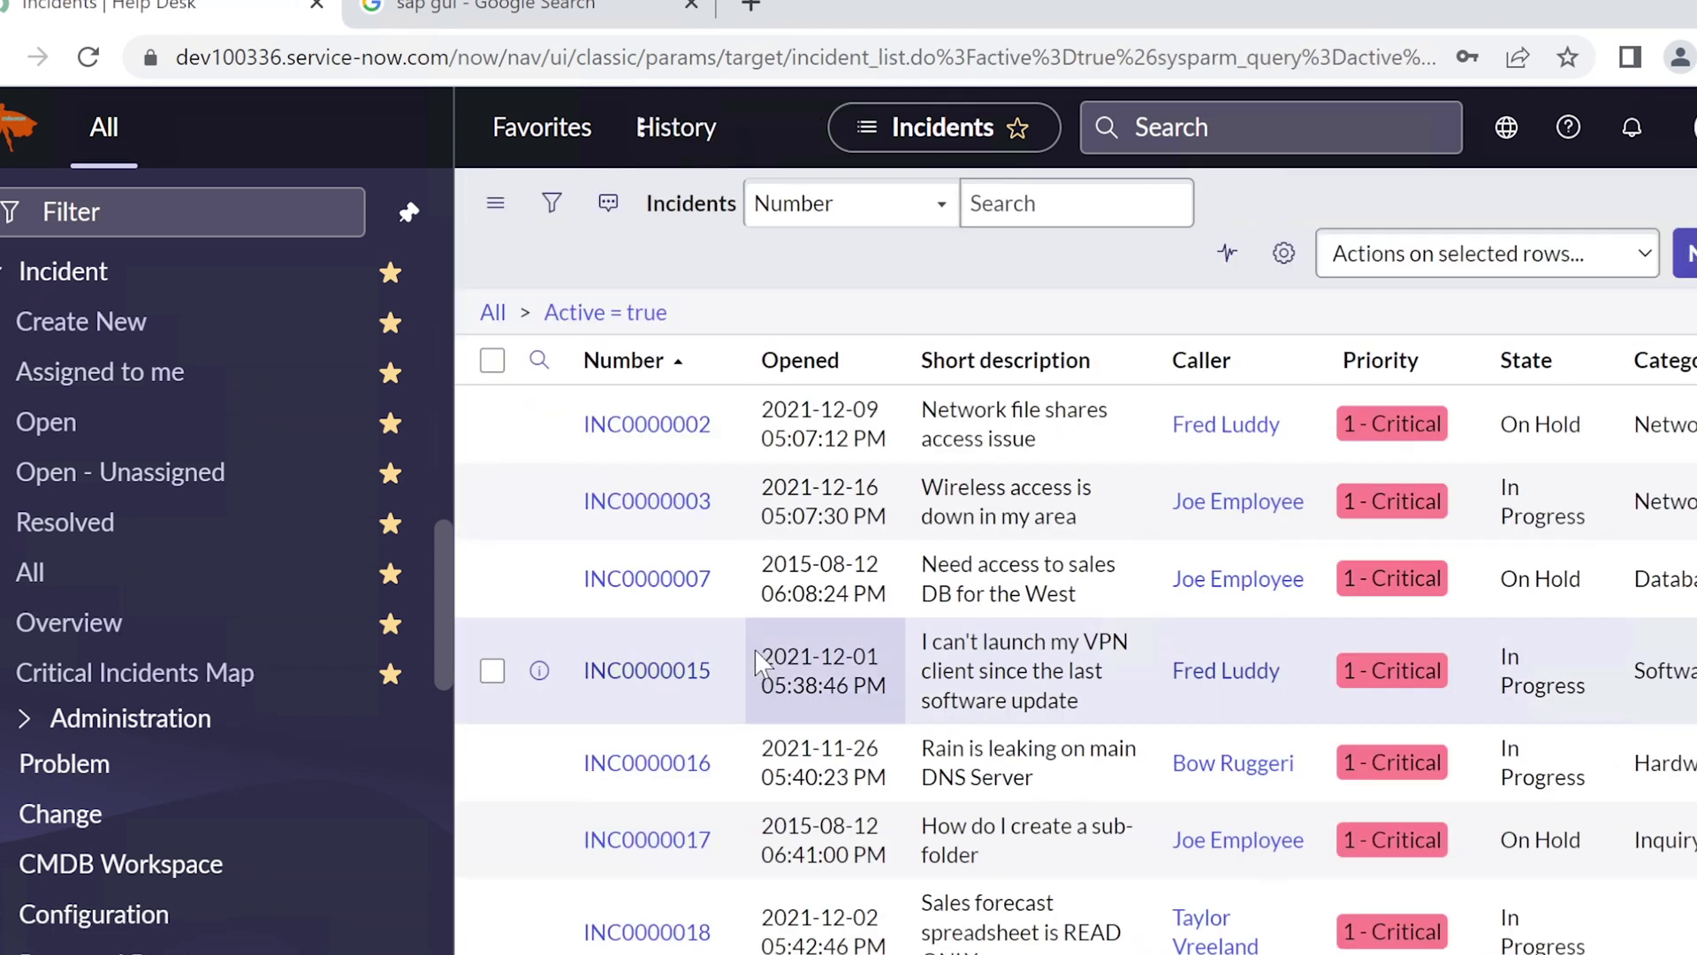